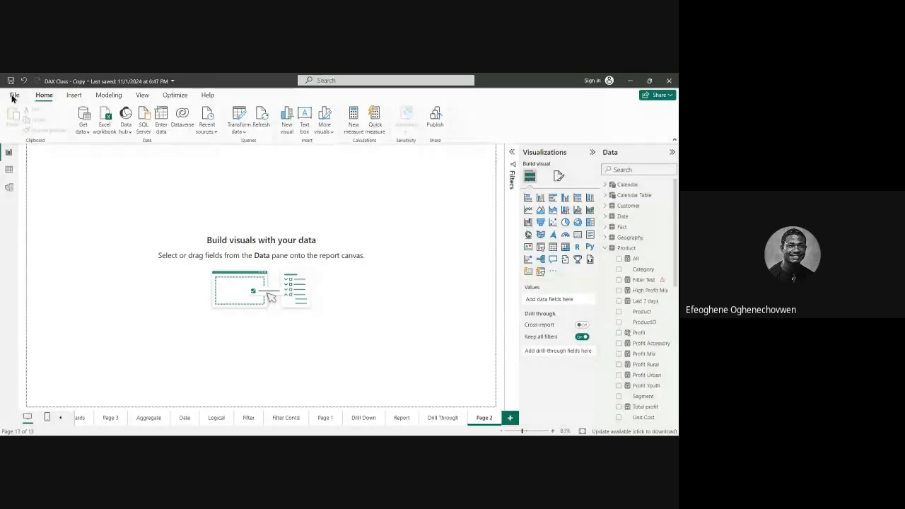
Step: Look through the recently opened report files and their locations
{"action": "left_click", "coordinate": [13, 96]}
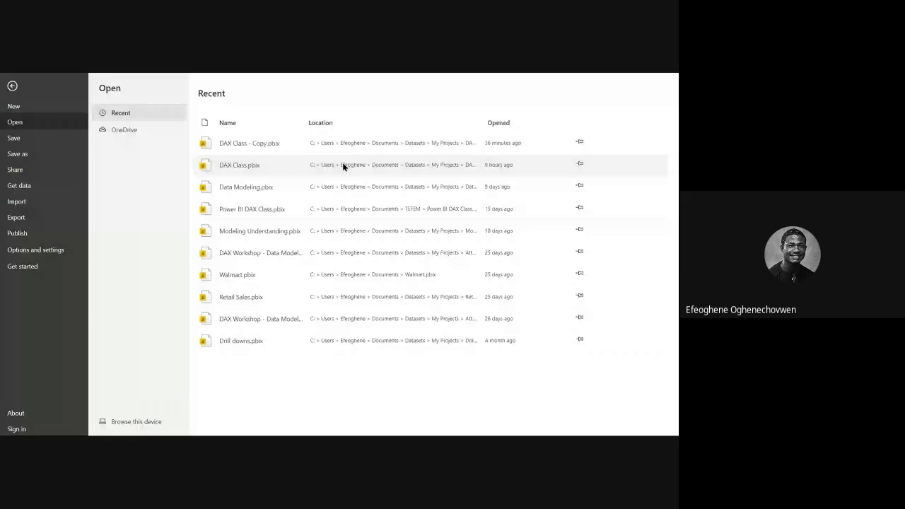
{"action": "left_click", "coordinate": [125, 428]}
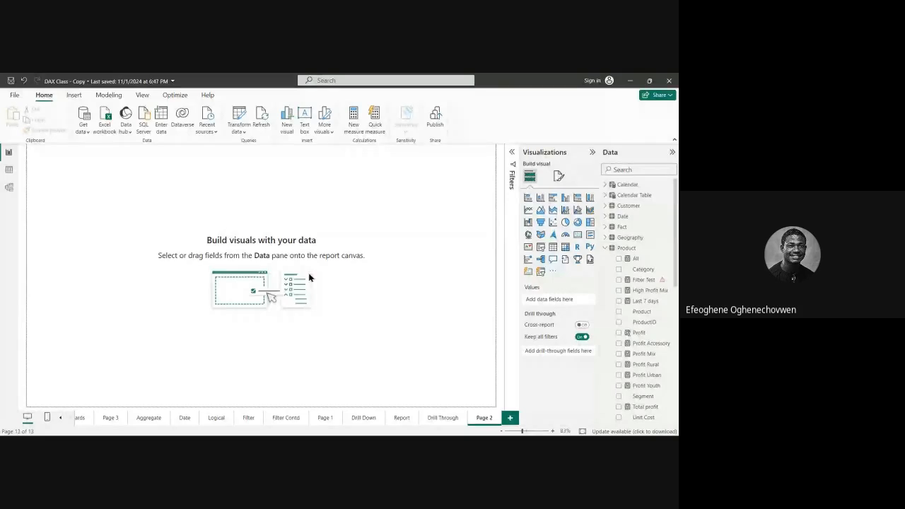
{"action": "key", "text": "ctrl+o"}
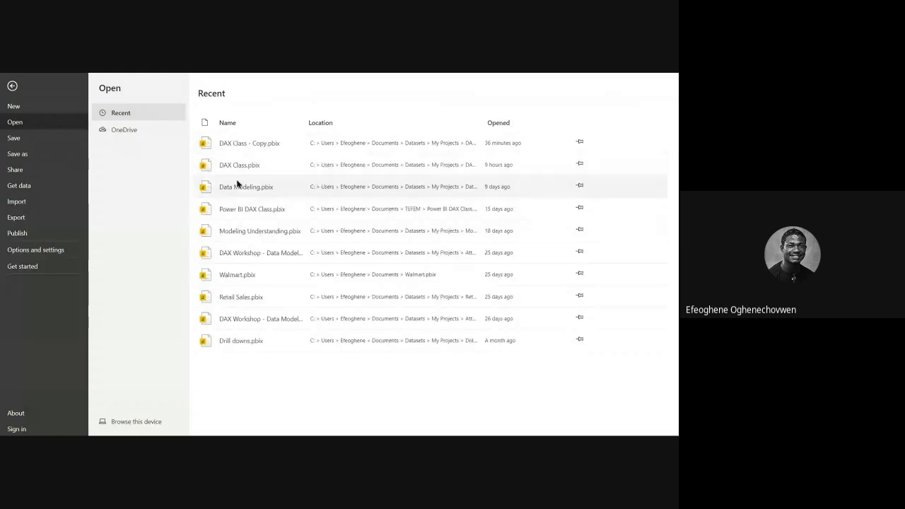
{"action": "left_click", "coordinate": [296, 153]}
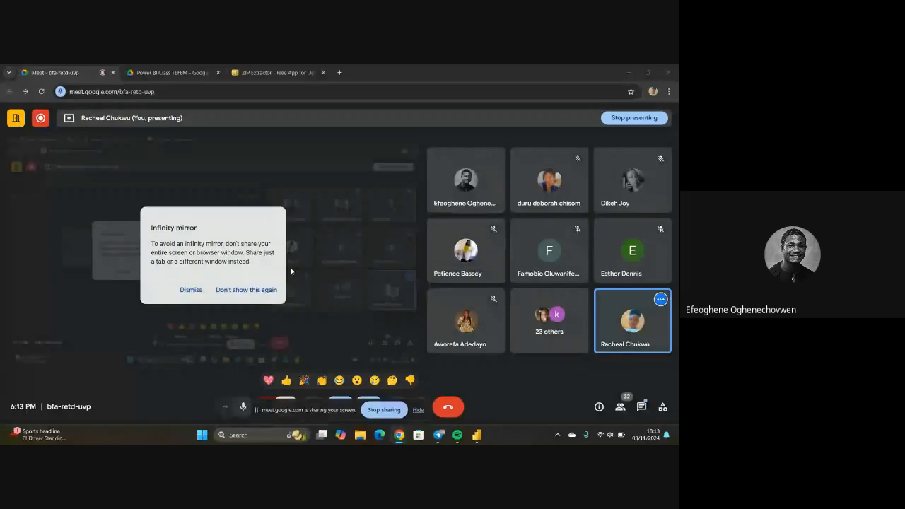
Step: Dismiss the infinity mirror notice and return to the Power BI Class TEFEM folder in Google Drive by closing the file preview
{"action": "left_click", "coordinate": [188, 290]}
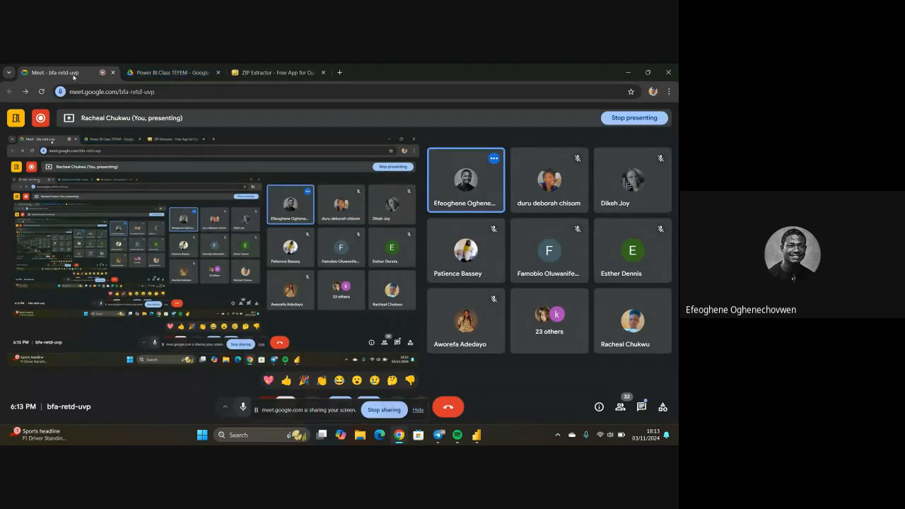
{"action": "left_click", "coordinate": [161, 74]}
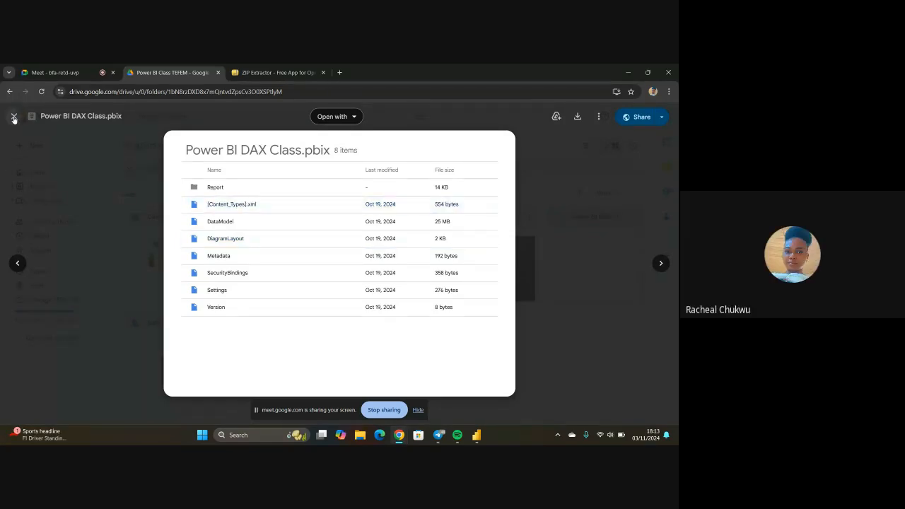
{"action": "left_click", "coordinate": [13, 118]}
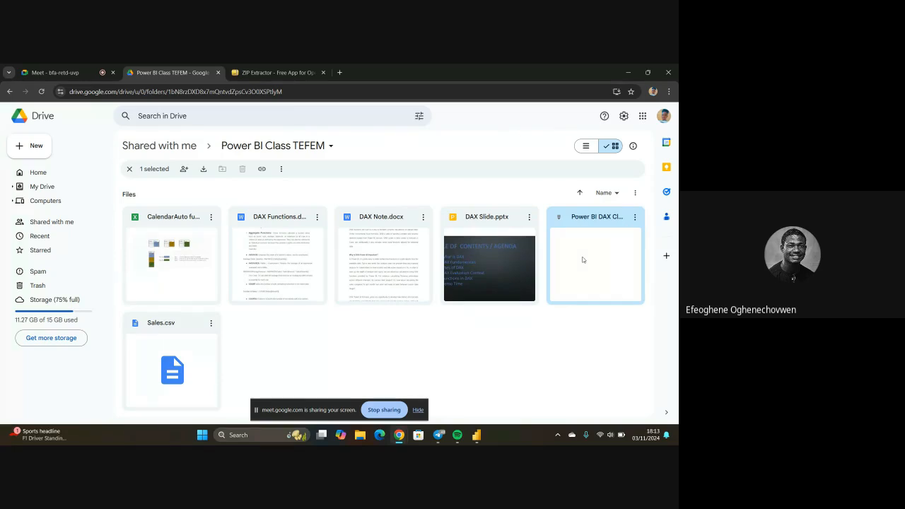
Step: Download Power BI DAX Class.pbix without a virus scan and open the downloaded file in Power BI Desktop
{"action": "left_click", "coordinate": [635, 219]}
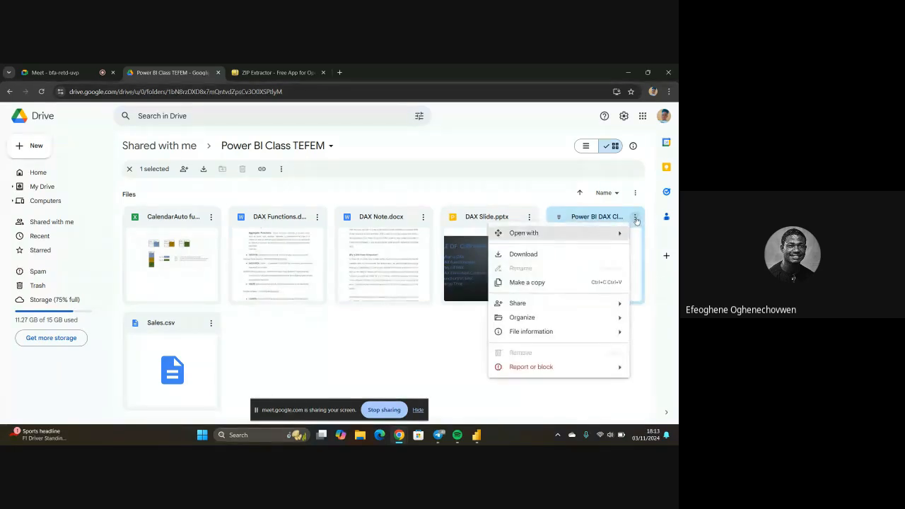
{"action": "left_click", "coordinate": [532, 254]}
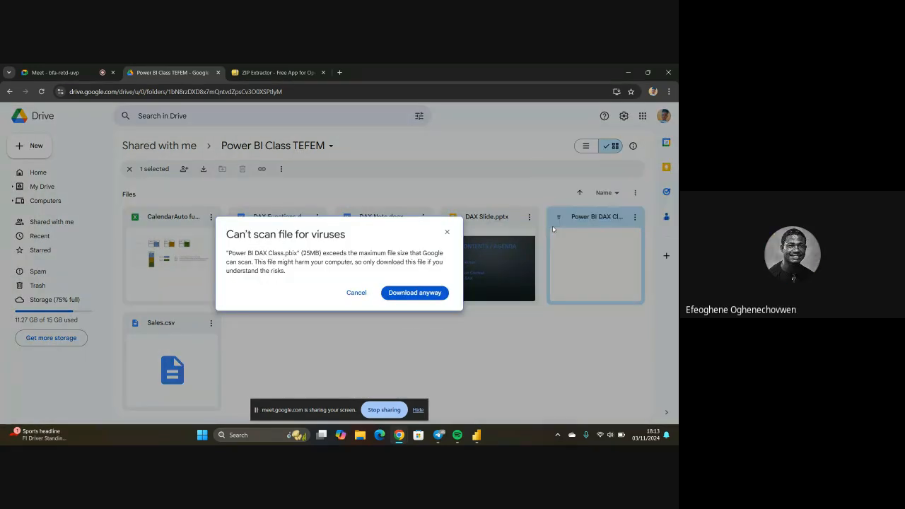
{"action": "left_click", "coordinate": [413, 295]}
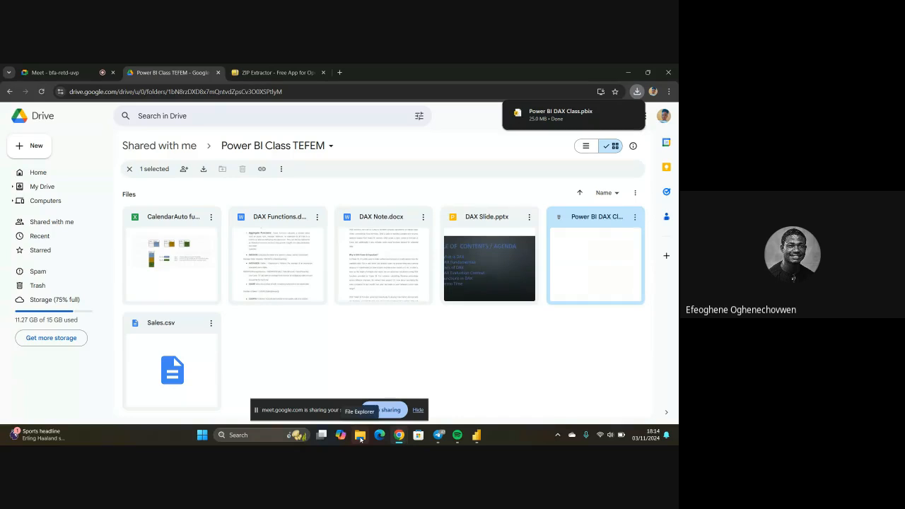
{"action": "left_click", "coordinate": [547, 115]}
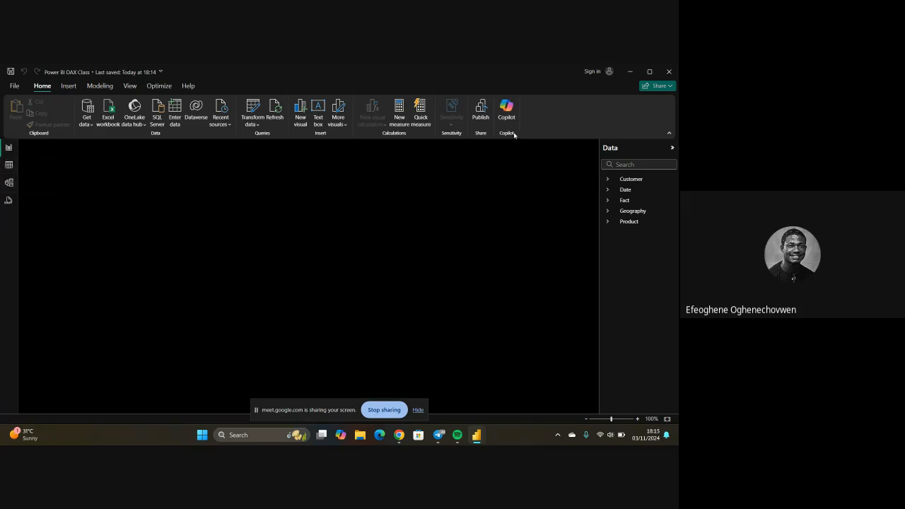
Step: Select the Customer, Date and Fact tables in turn to check the loaded model
{"action": "left_click", "coordinate": [637, 182]}
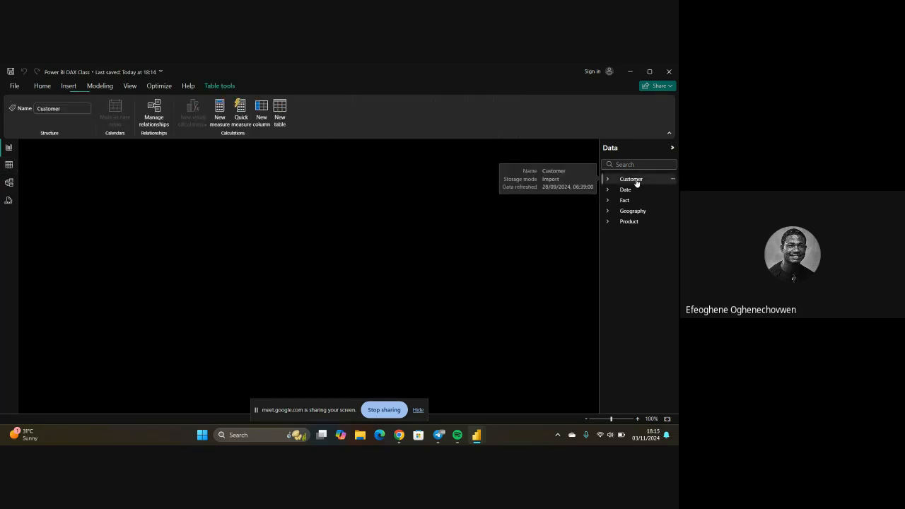
{"action": "left_click", "coordinate": [628, 190]}
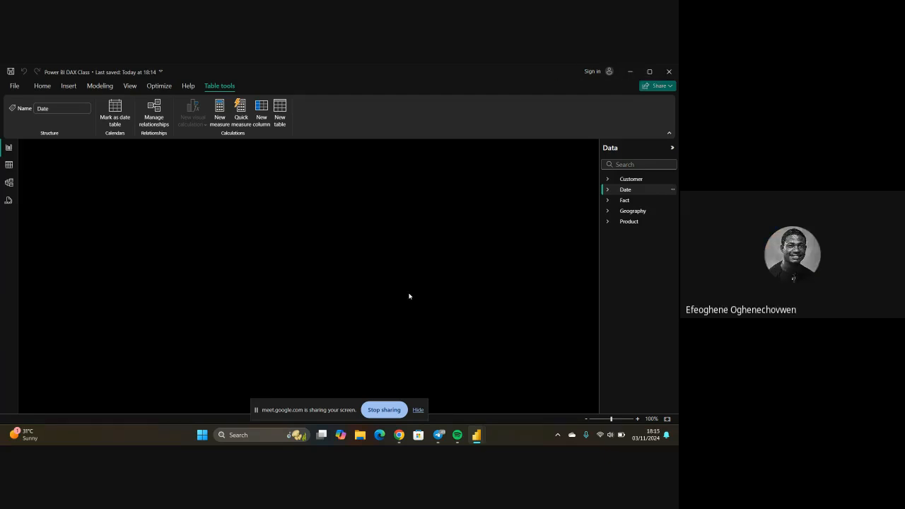
{"action": "left_click", "coordinate": [624, 201]}
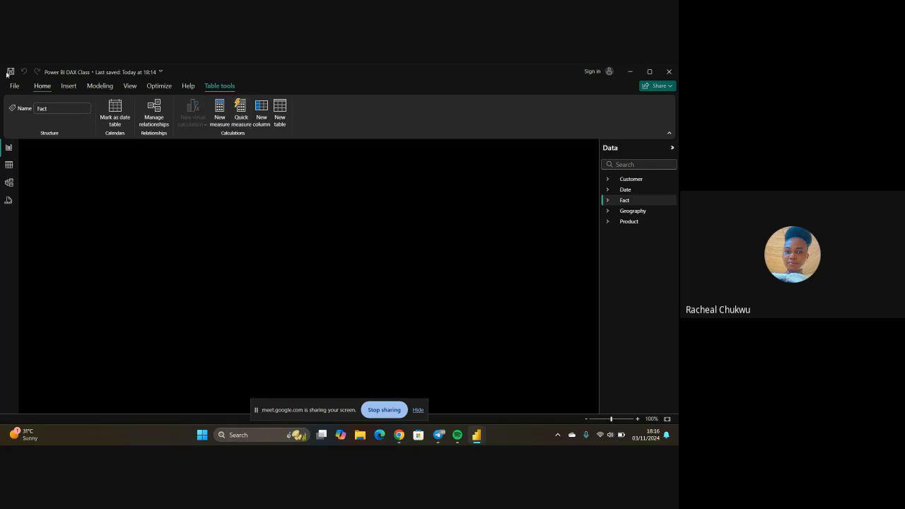
{"action": "left_click", "coordinate": [43, 86]}
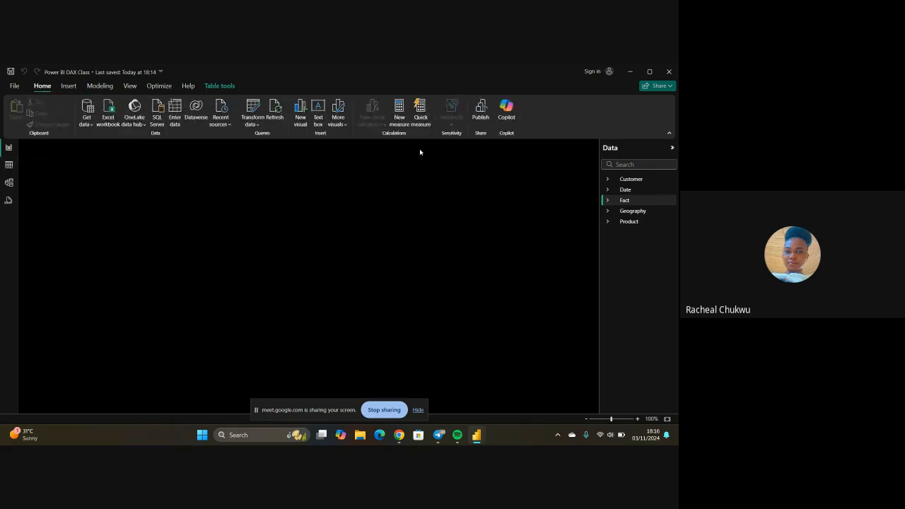
Step: Expand the Customer table's fields and try to switch to Table view
{"action": "left_click", "coordinate": [637, 182]}
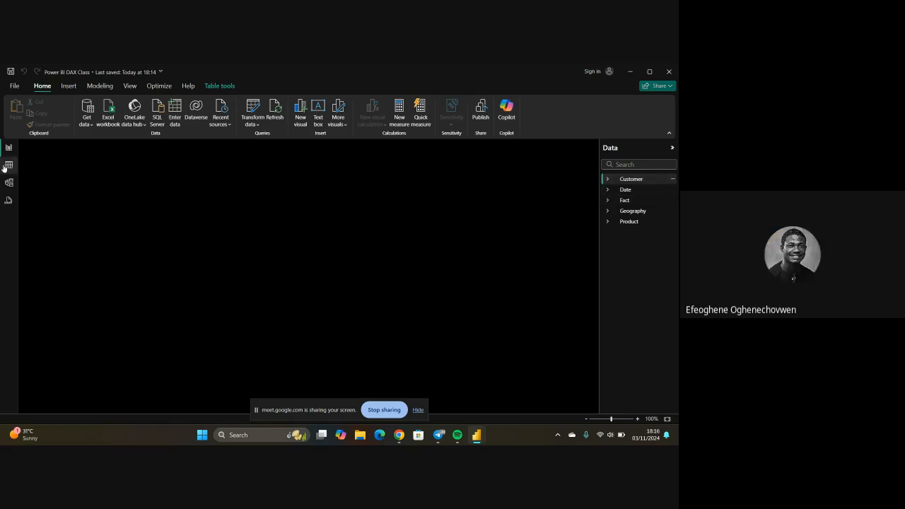
{"action": "left_click", "coordinate": [607, 180]}
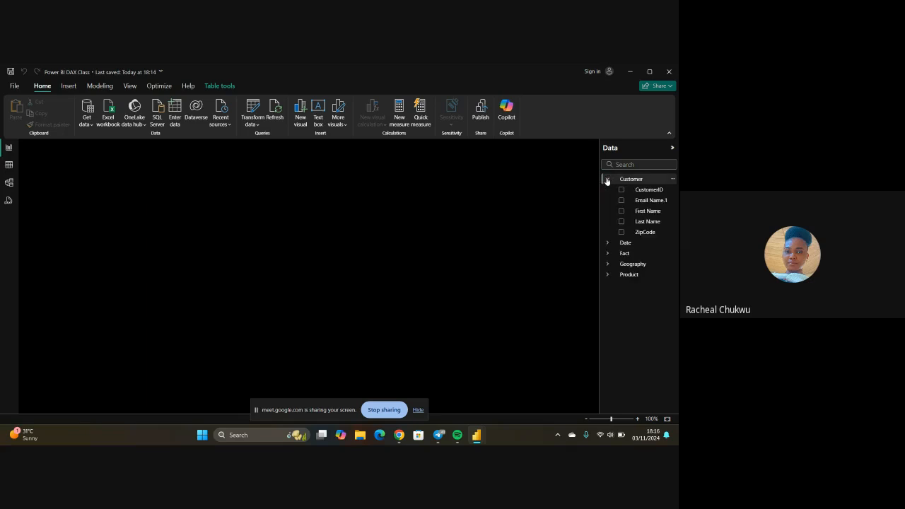
{"action": "left_click", "coordinate": [10, 166]}
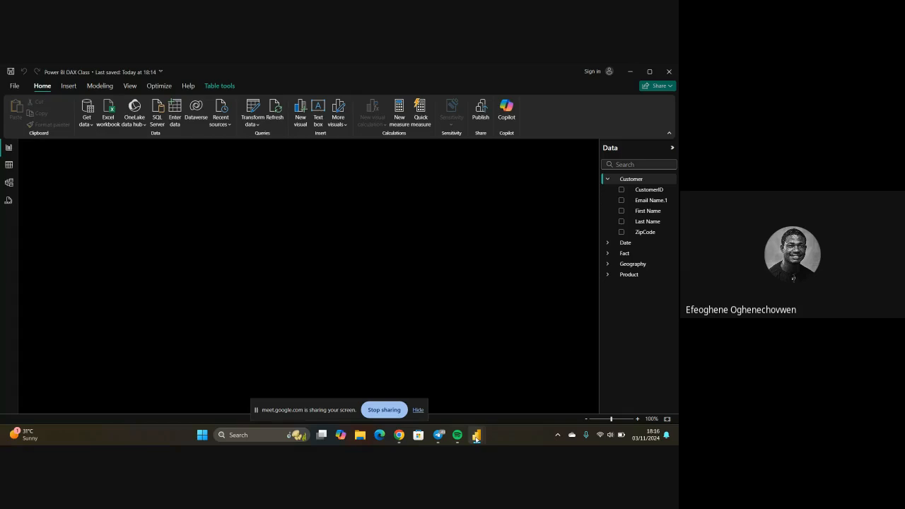
Step: Close the Untitled Power BI Desktop window, keeping the Power BI DAX Class report open
{"action": "mouse_move", "coordinate": [477, 439]}
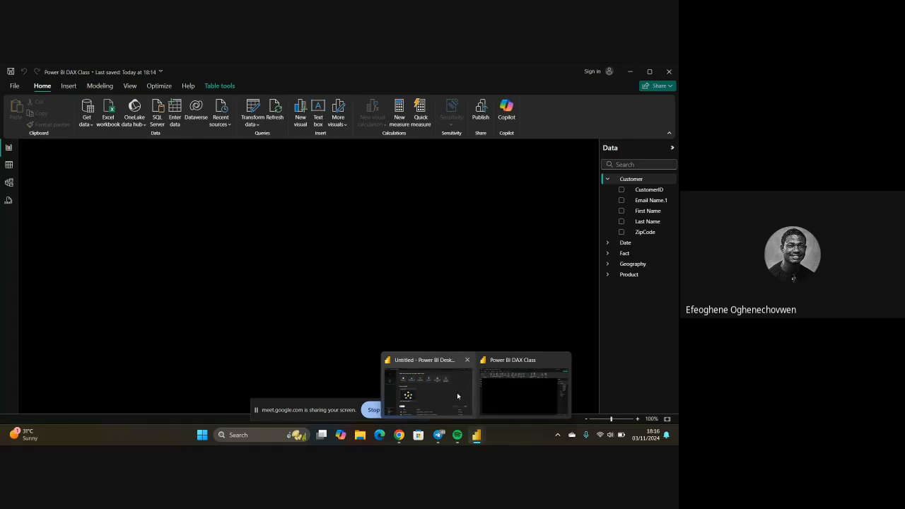
{"action": "mouse_move", "coordinate": [468, 362]}
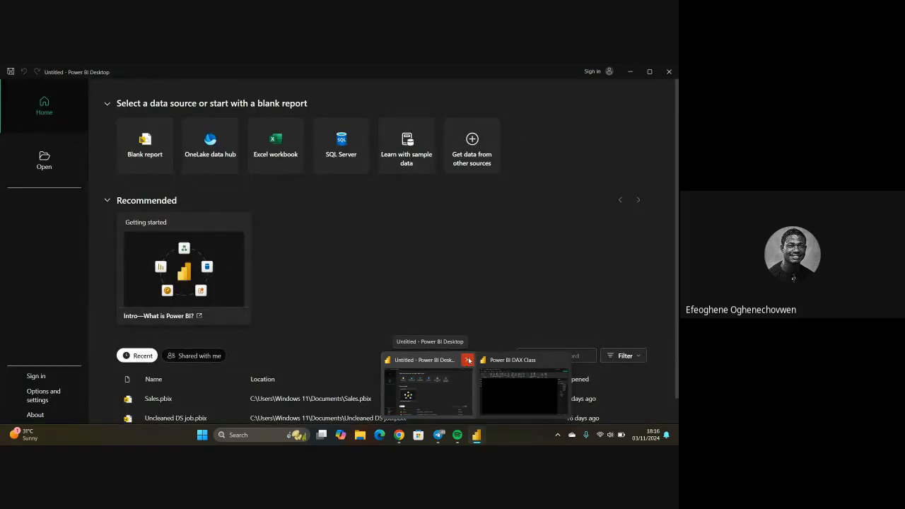
{"action": "left_click", "coordinate": [468, 361]}
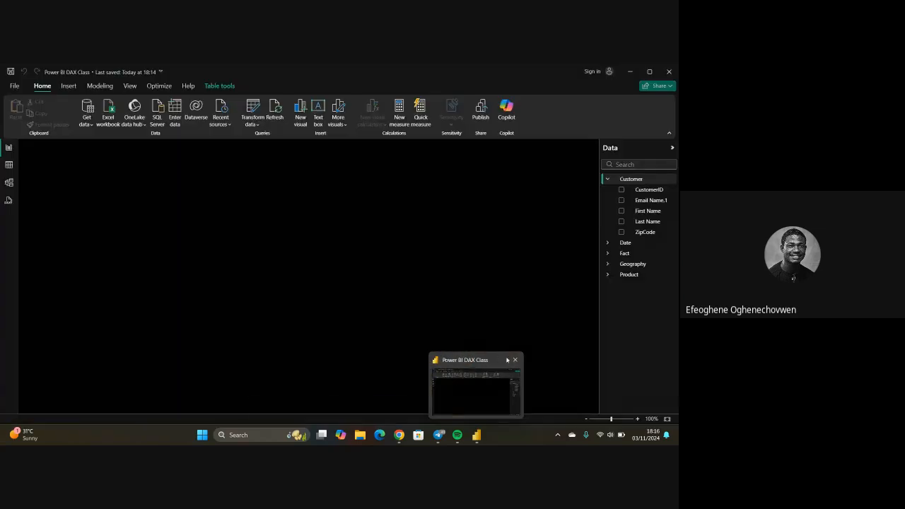
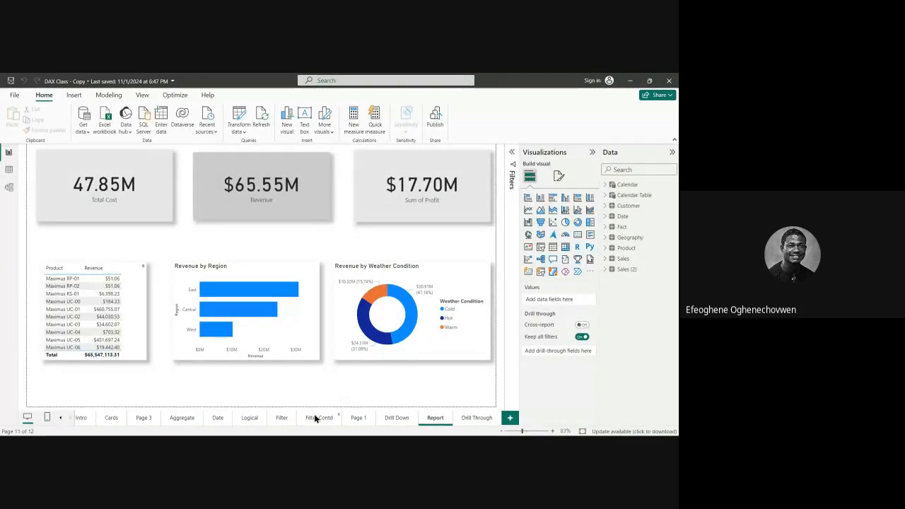
Step: Look through the Report, Drill Down and Drill Through pages in turn and compare the visuals on each
{"action": "left_click", "coordinate": [477, 418]}
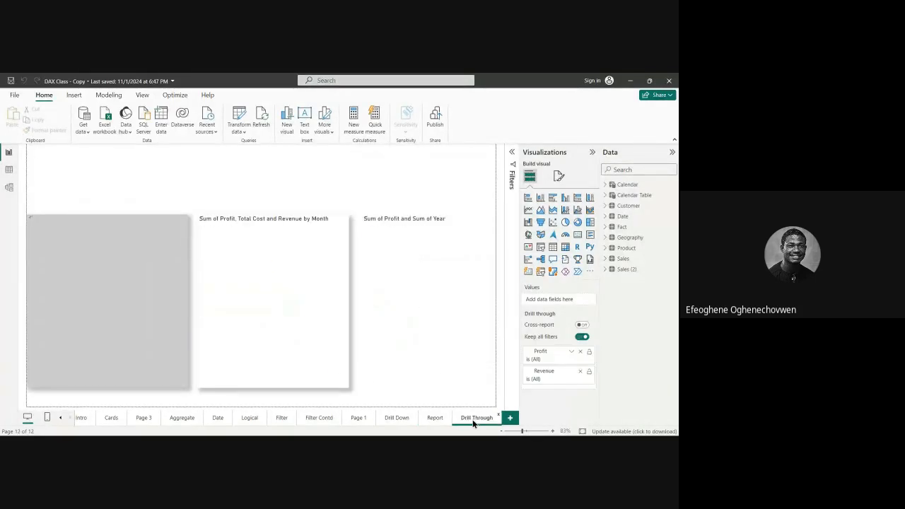
{"action": "left_click", "coordinate": [429, 419]}
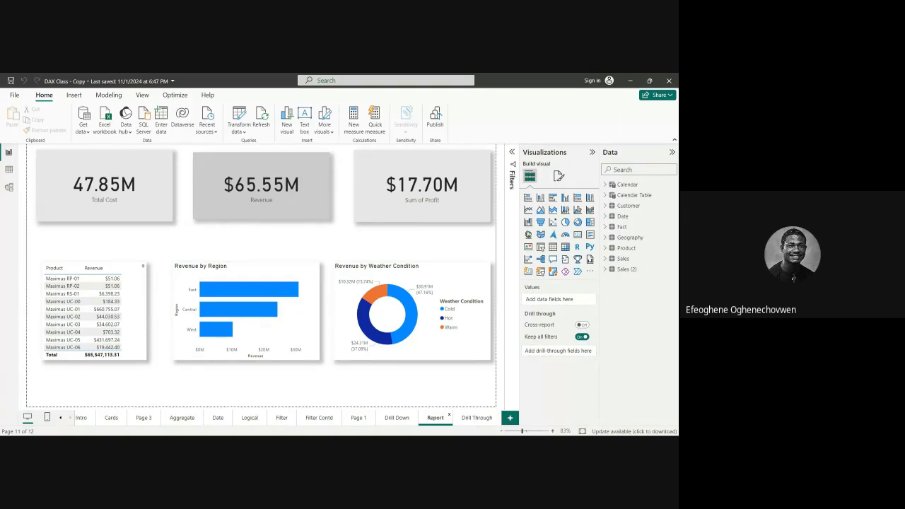
{"action": "left_click", "coordinate": [466, 419]}
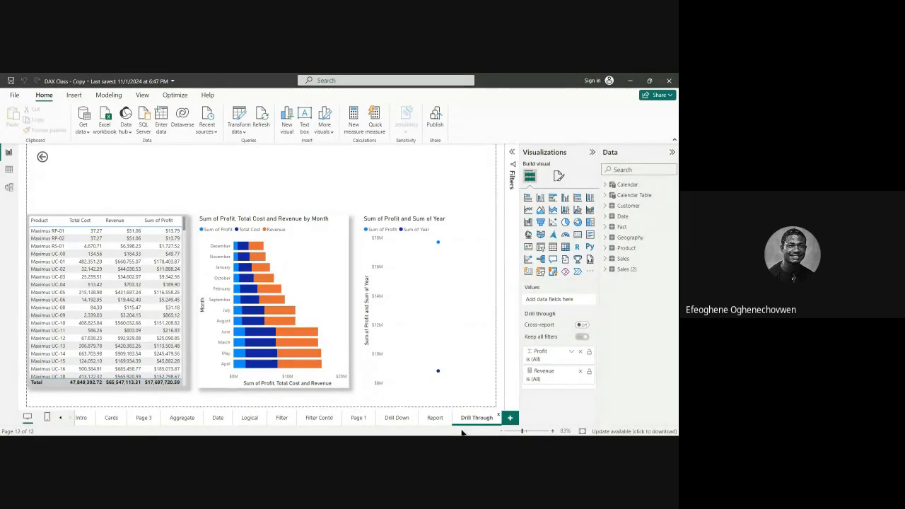
{"action": "left_click", "coordinate": [440, 420]}
{"action": "left_click", "coordinate": [464, 421]}
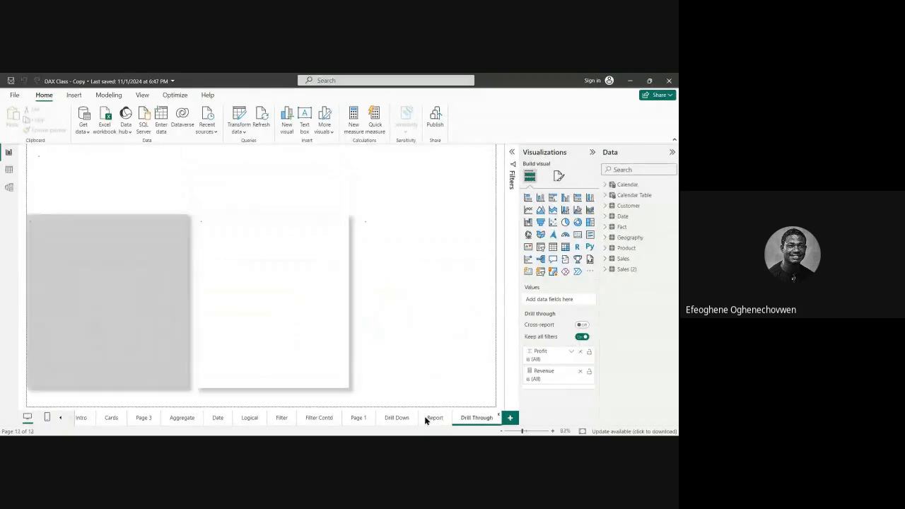
{"action": "left_click", "coordinate": [398, 418]}
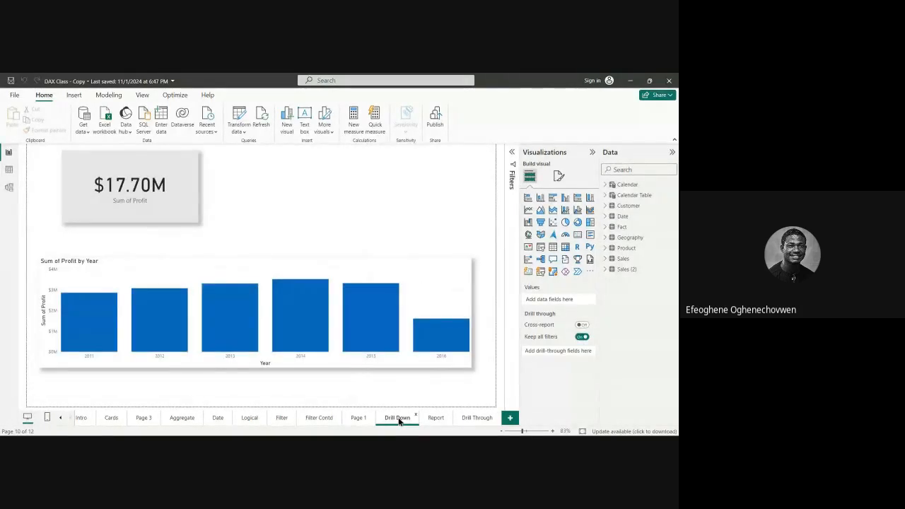
{"action": "left_click", "coordinate": [472, 417]}
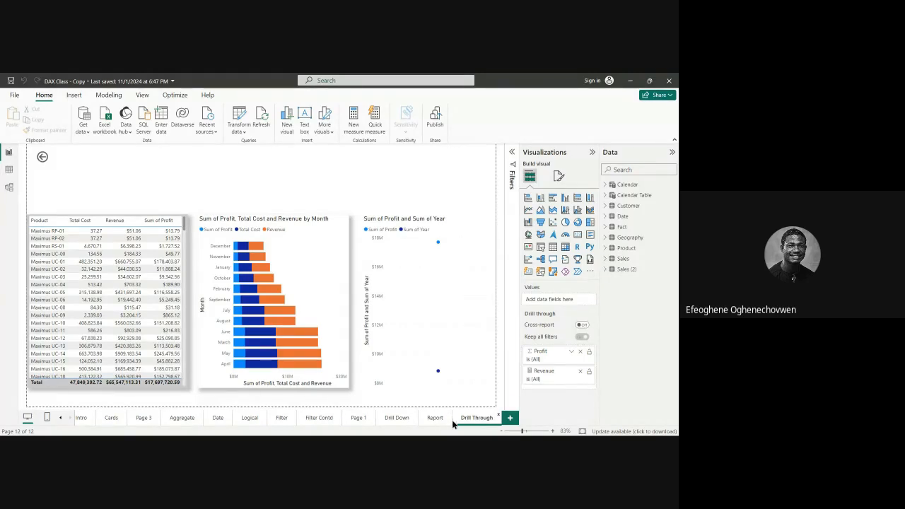
{"action": "left_click", "coordinate": [397, 418]}
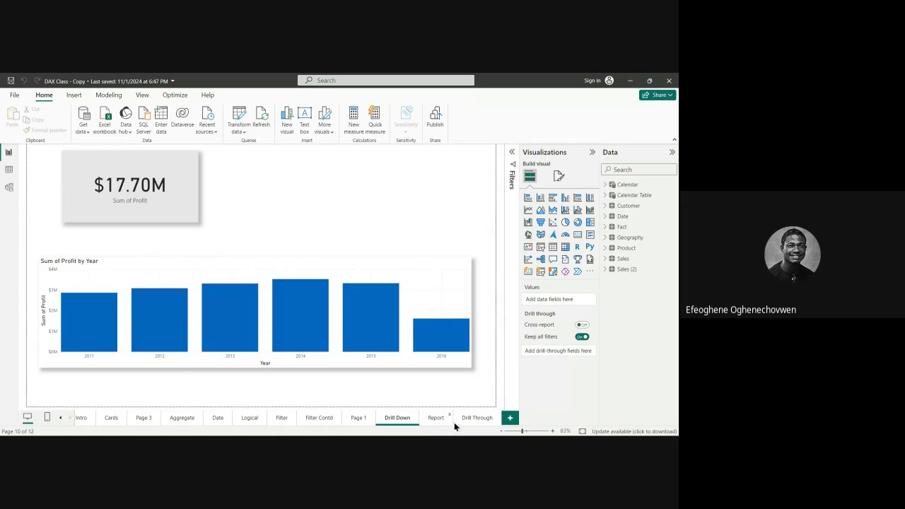
{"action": "left_click", "coordinate": [453, 422]}
{"action": "left_click", "coordinate": [470, 421]}
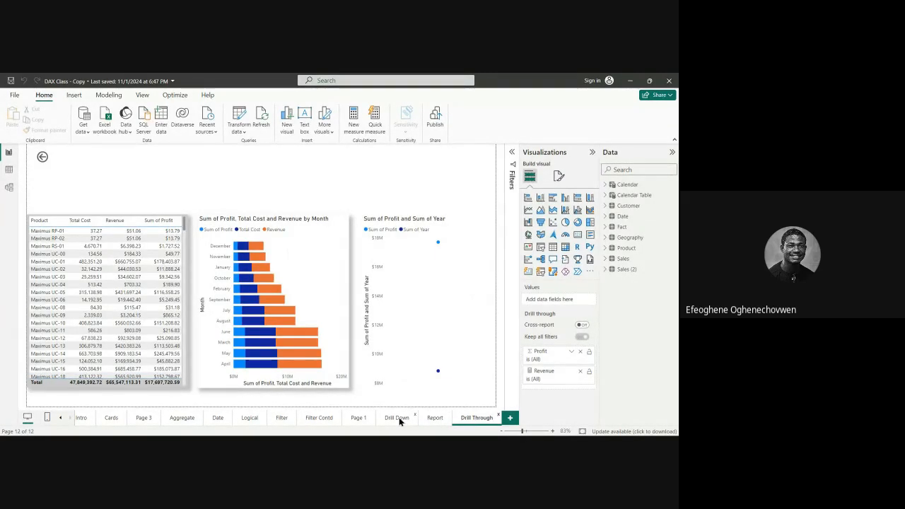
{"action": "left_click", "coordinate": [435, 418]}
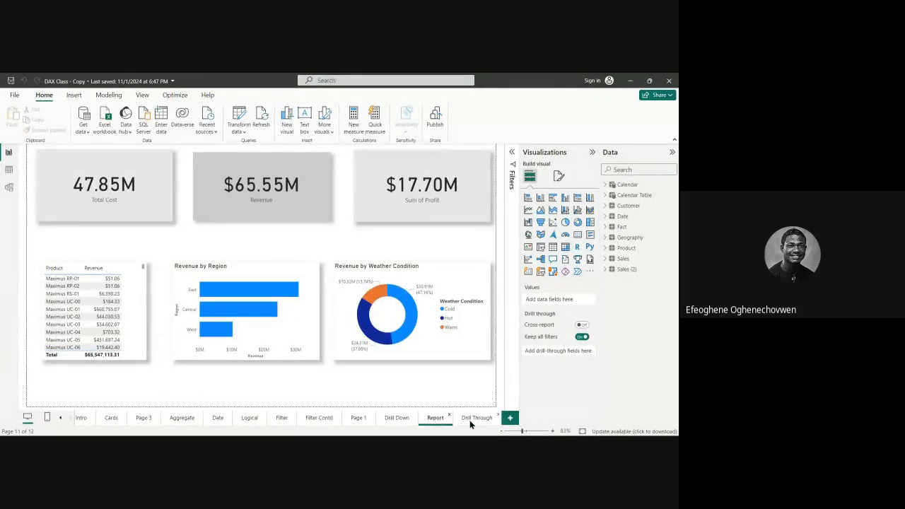
{"action": "left_click", "coordinate": [470, 421]}
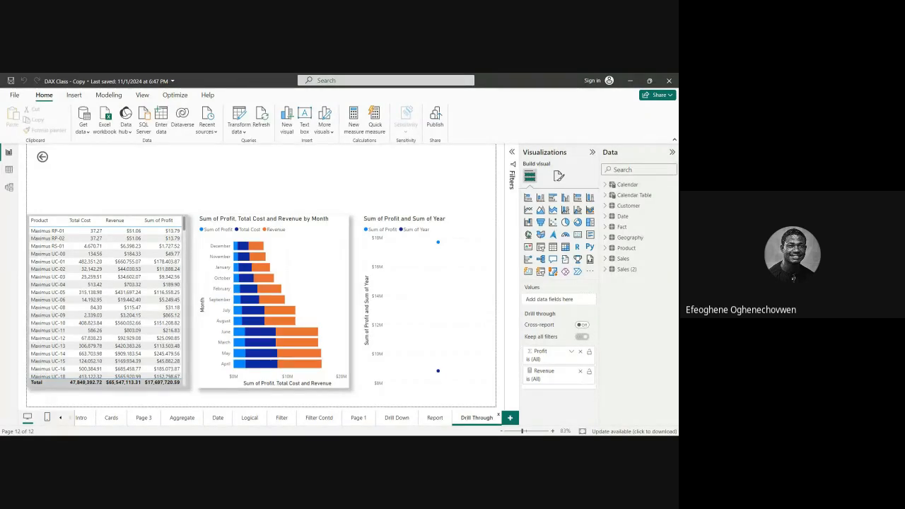
Step: Drill through from the Cold slice of the Report page's Revenue by Weather Condition donut to the Drill Through page
{"action": "left_click", "coordinate": [435, 418]}
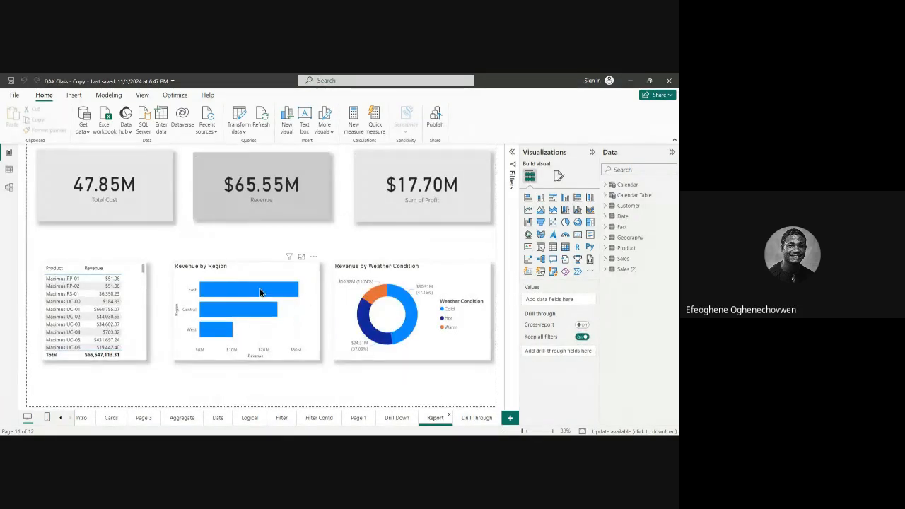
{"action": "left_click", "coordinate": [401, 309]}
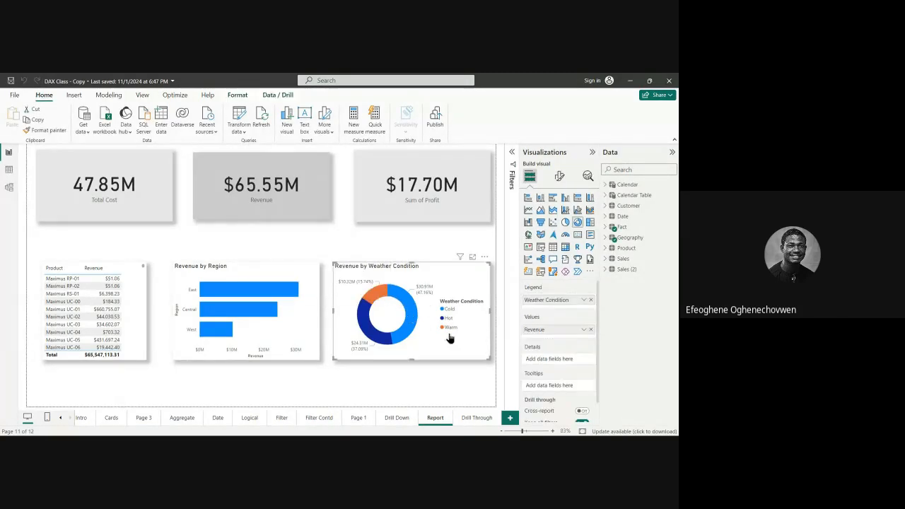
{"action": "right_click", "coordinate": [401, 299]}
{"action": "mouse_move", "coordinate": [426, 344]}
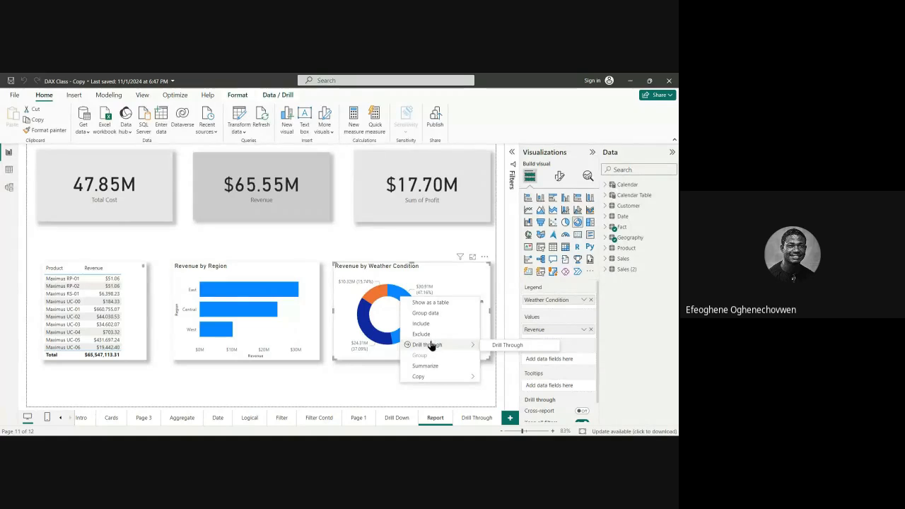
{"action": "left_click", "coordinate": [508, 346]}
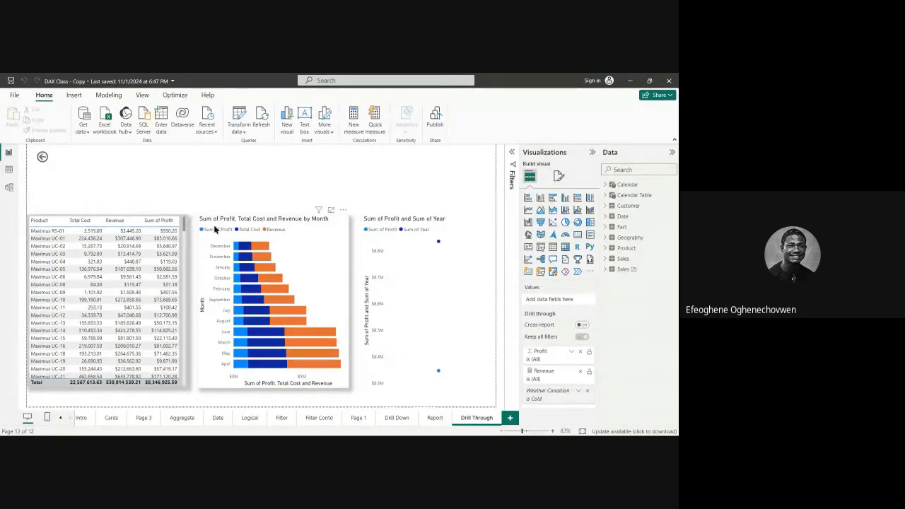
Step: Sort the stacked bar chart of profit, cost and revenue by Month so the months run in calendar order
{"action": "left_click", "coordinate": [315, 243]}
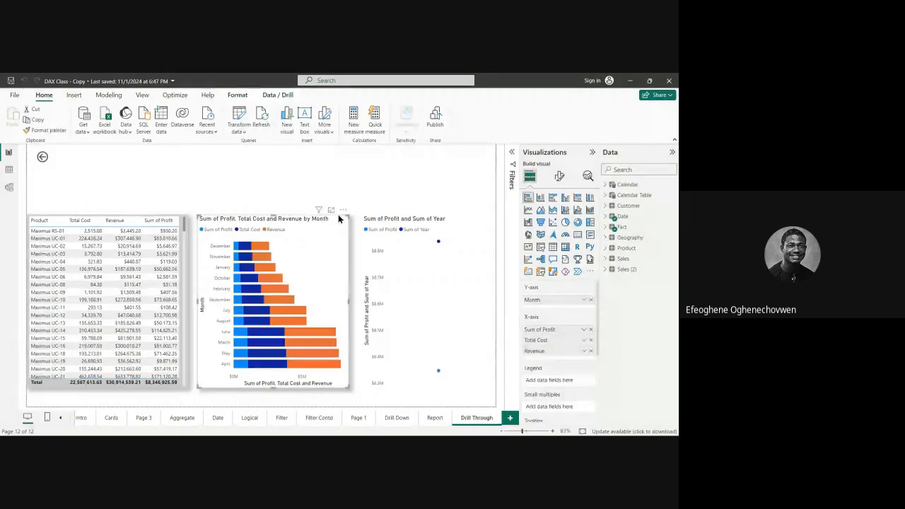
{"action": "left_click", "coordinate": [343, 210]}
{"action": "mouse_move", "coordinate": [363, 264]}
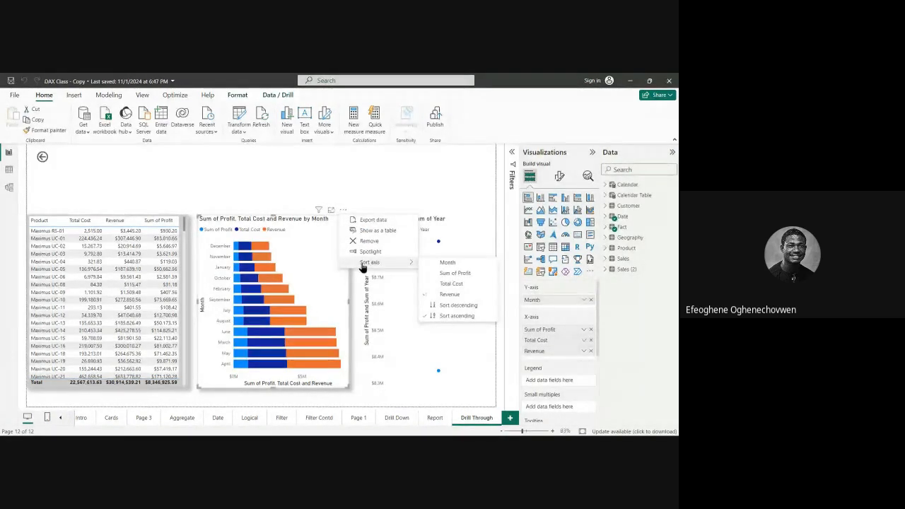
{"action": "left_click", "coordinate": [446, 262]}
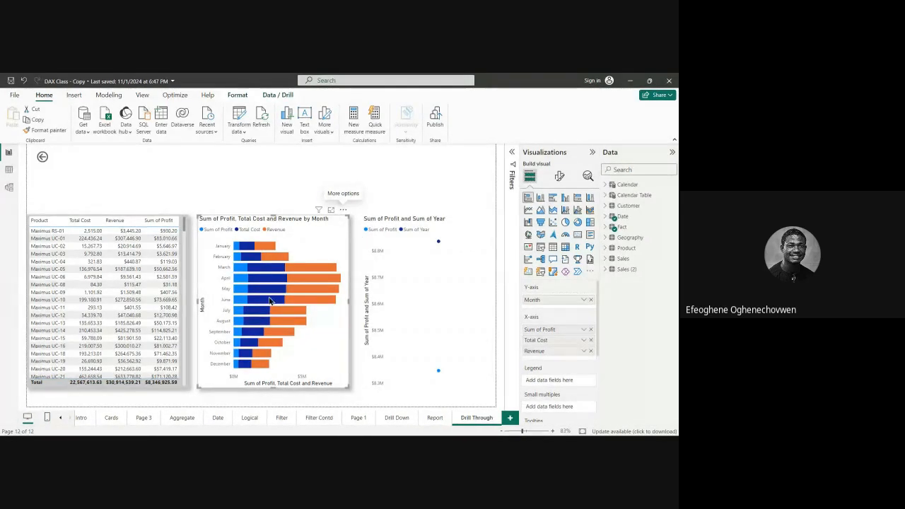
Step: Sort the monthly stacked bar chart by Revenue for comparison and return its sorting to Month
{"action": "left_click", "coordinate": [341, 212]}
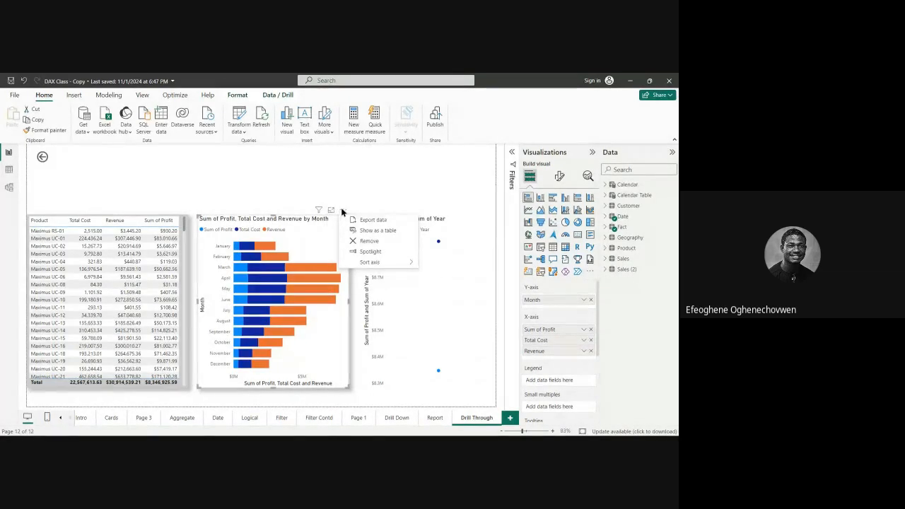
{"action": "left_click", "coordinate": [378, 263]}
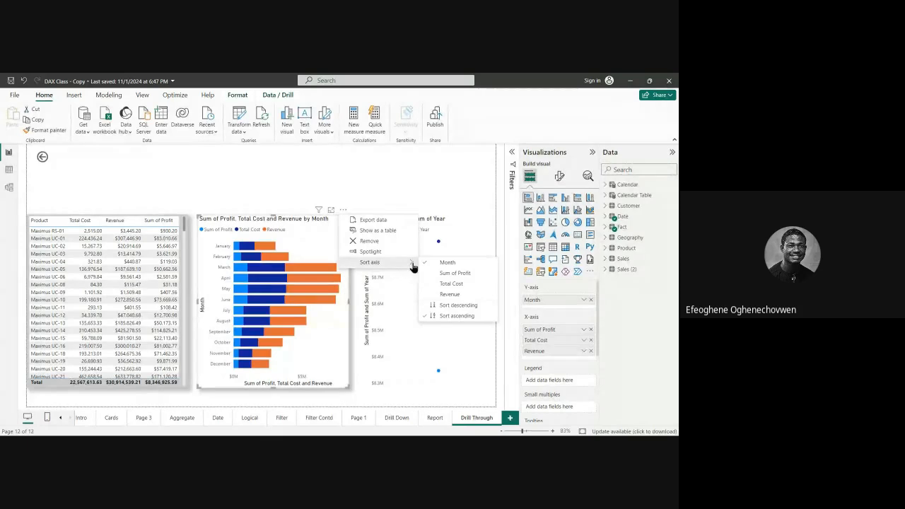
{"action": "left_click", "coordinate": [439, 296]}
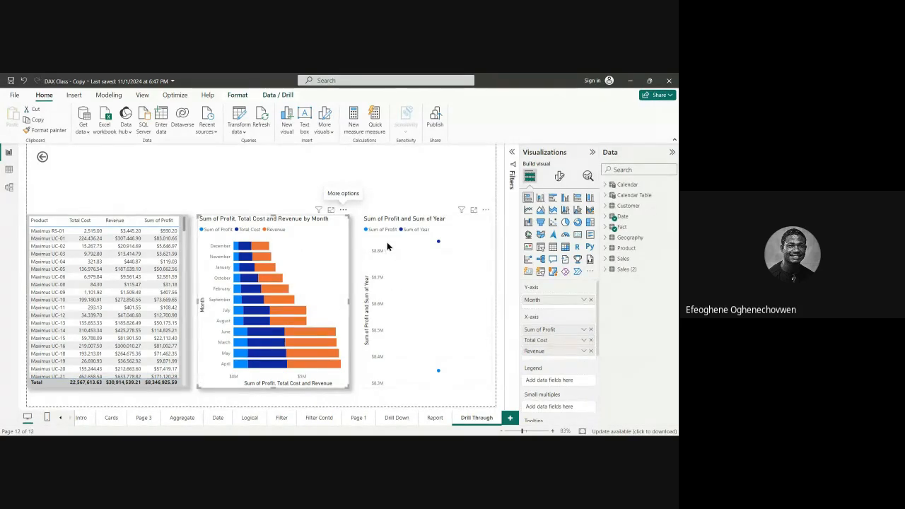
{"action": "left_click", "coordinate": [343, 210]}
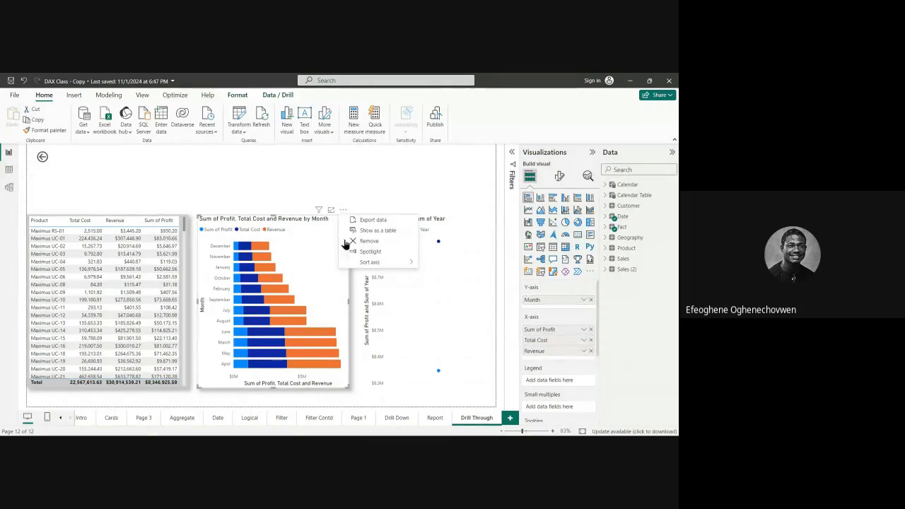
{"action": "mouse_move", "coordinate": [378, 262]}
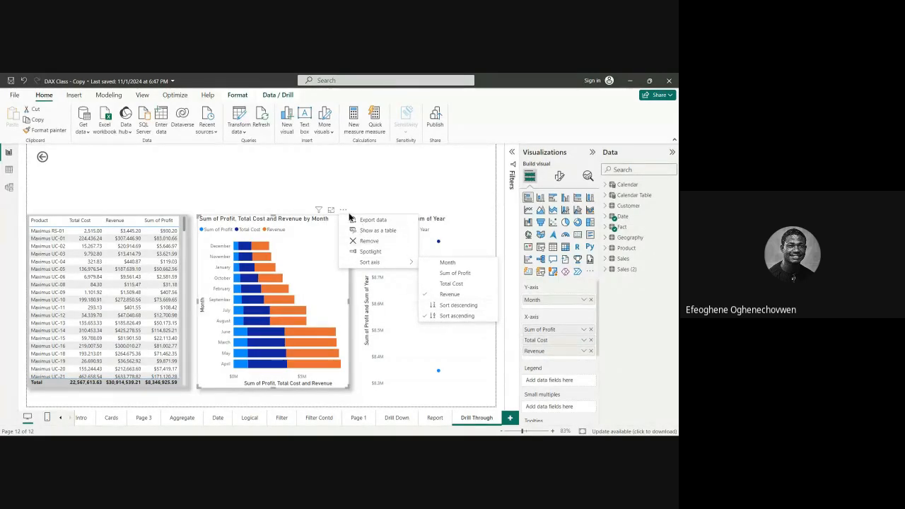
{"action": "left_click", "coordinate": [460, 266]}
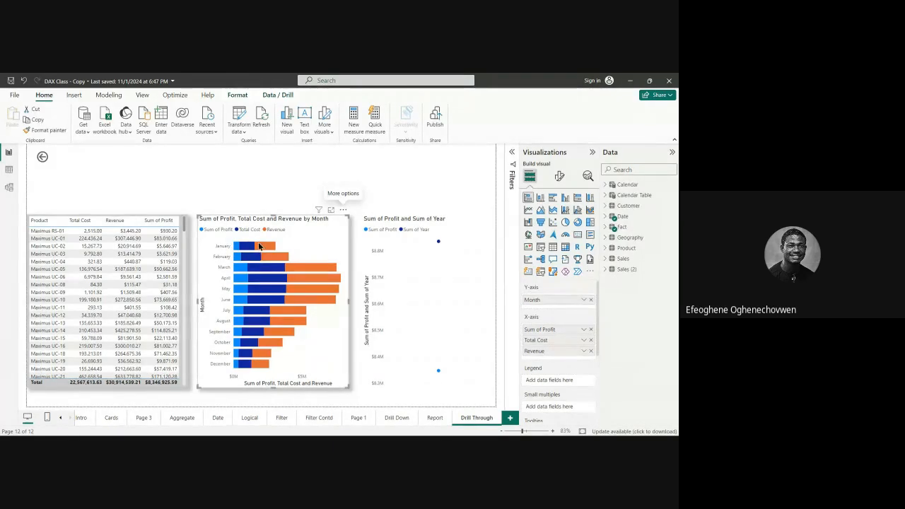
Step: Reorder the monthly chart's X-axis values as Total Cost, Revenue and Sum of Profit
{"action": "mouse_move", "coordinate": [275, 247]}
{"action": "mouse_move", "coordinate": [325, 268]}
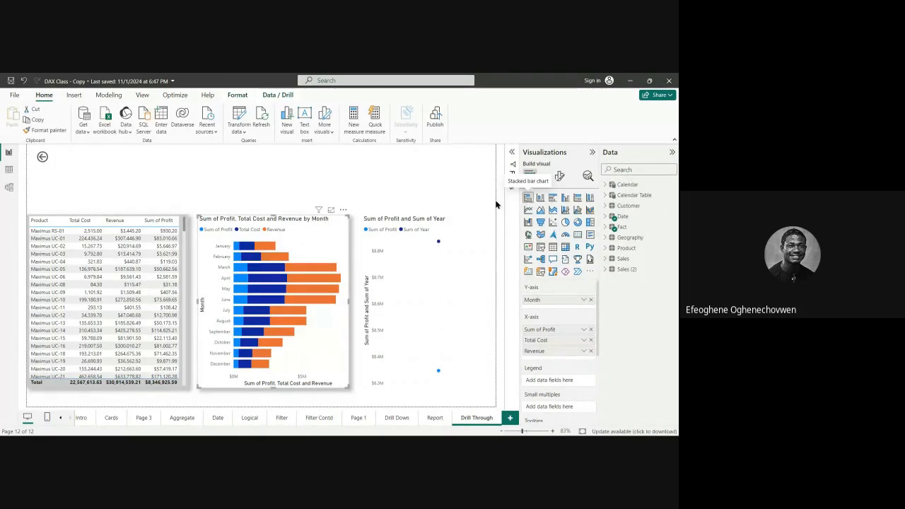
{"action": "mouse_move", "coordinate": [238, 251]}
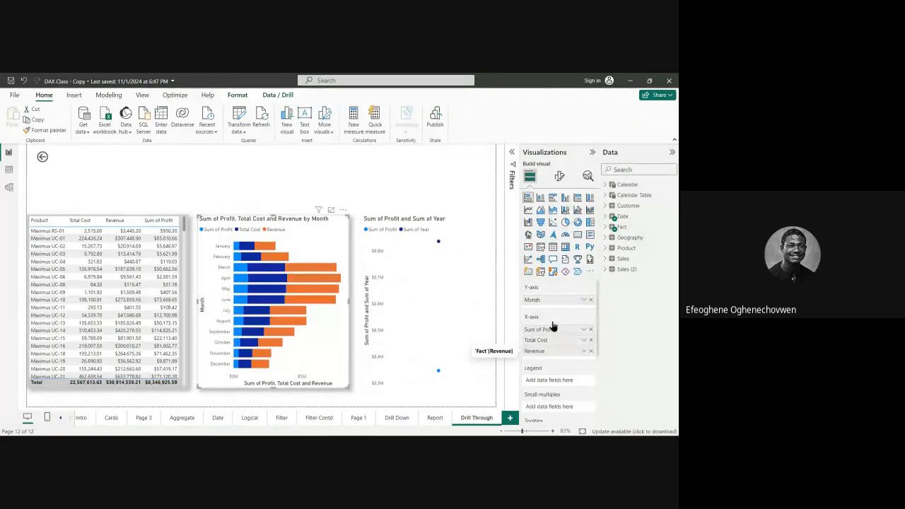
{"action": "left_click_drag", "start_coordinate": [548, 348], "coordinate": [552, 329]}
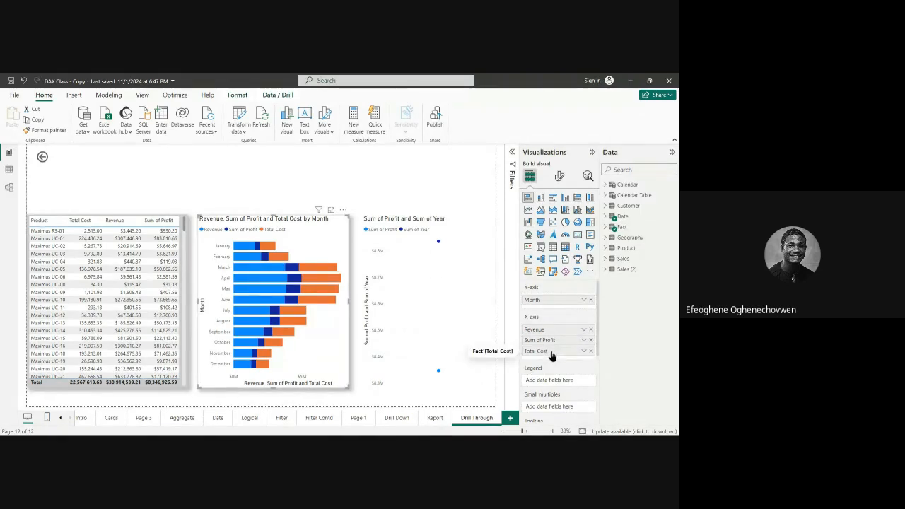
{"action": "left_click_drag", "start_coordinate": [553, 352], "coordinate": [547, 329]}
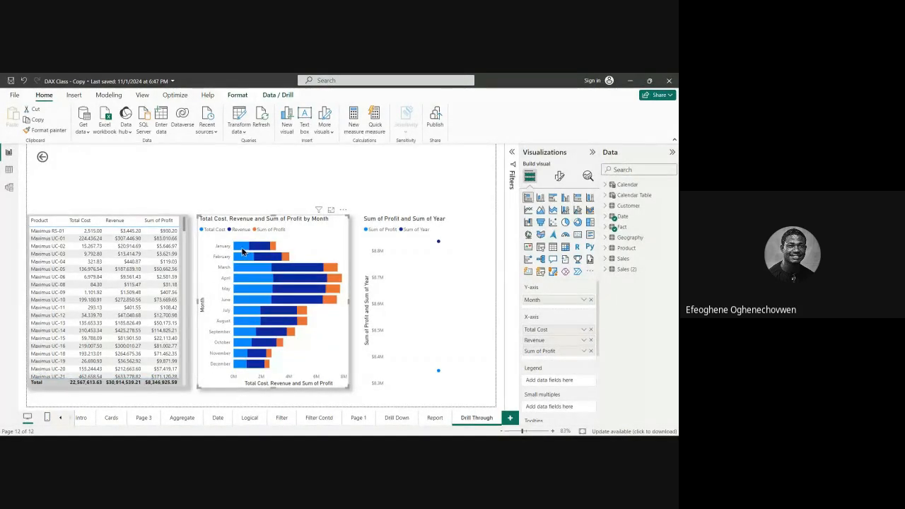
Step: Compare the Report page's overall figures with the Drill Through page filtered to the Cold weather condition
{"action": "mouse_move", "coordinate": [281, 257]}
{"action": "left_click", "coordinate": [435, 417]}
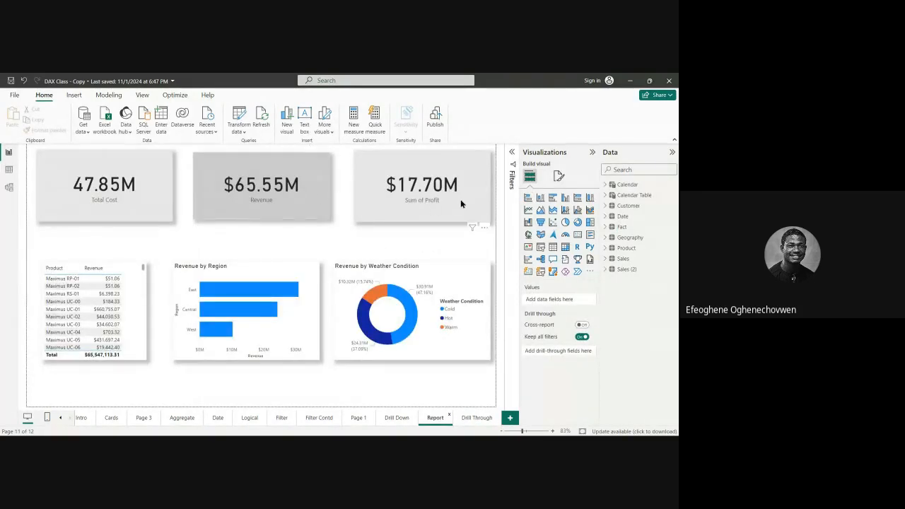
{"action": "left_click", "coordinate": [473, 419]}
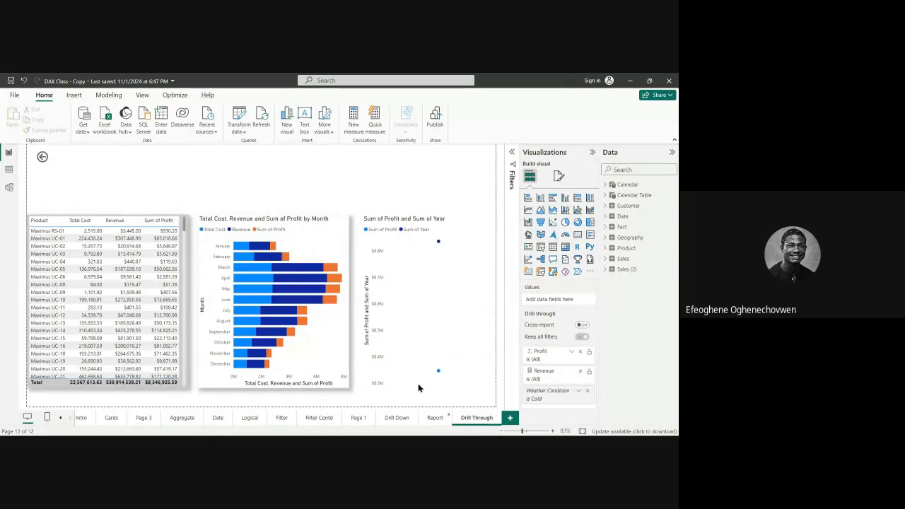
{"action": "left_click", "coordinate": [428, 417]}
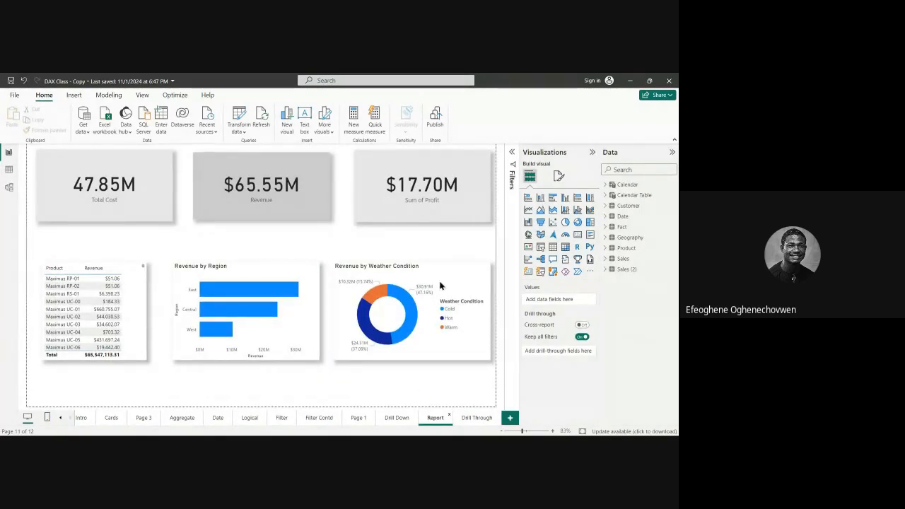
{"action": "left_click", "coordinate": [475, 418]}
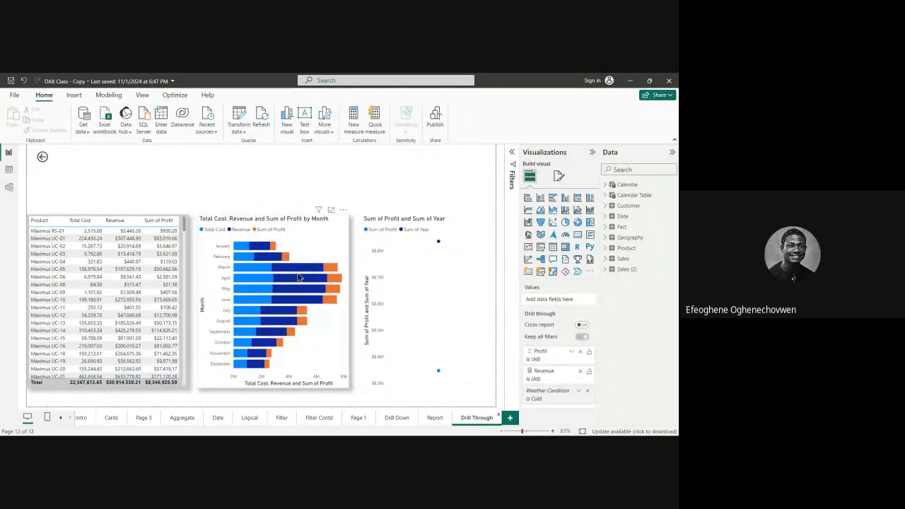
Step: Inspect the values of the March, April and May bars in the chart of cost, revenue and profit by month
{"action": "left_click", "coordinate": [304, 239]}
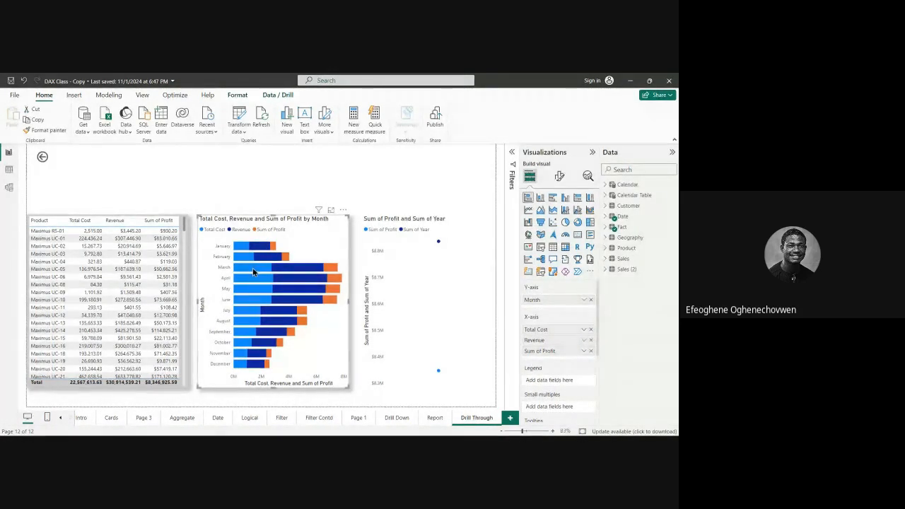
{"action": "mouse_move", "coordinate": [253, 272]}
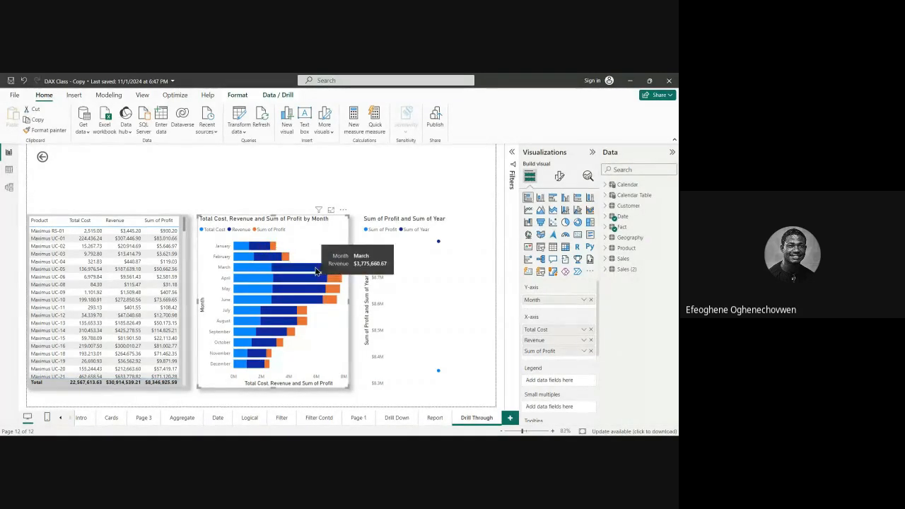
{"action": "mouse_move", "coordinate": [331, 270]}
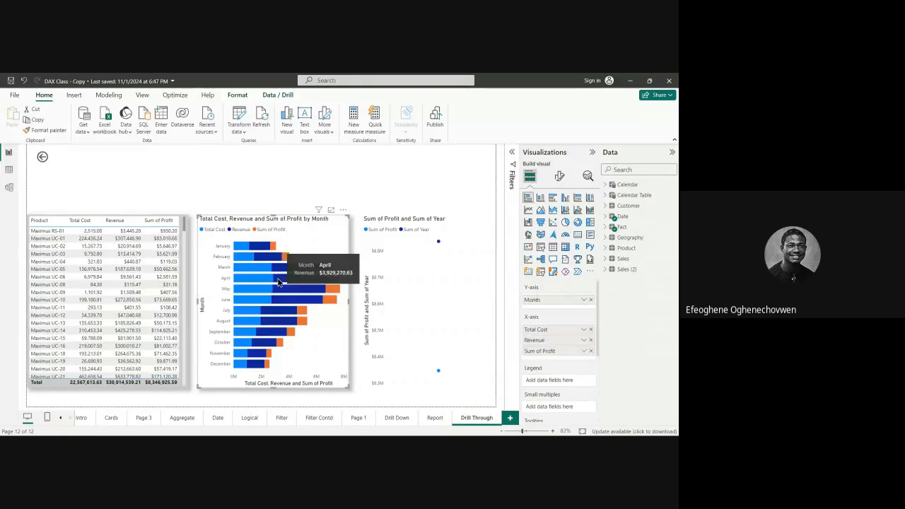
{"action": "mouse_move", "coordinate": [338, 286]}
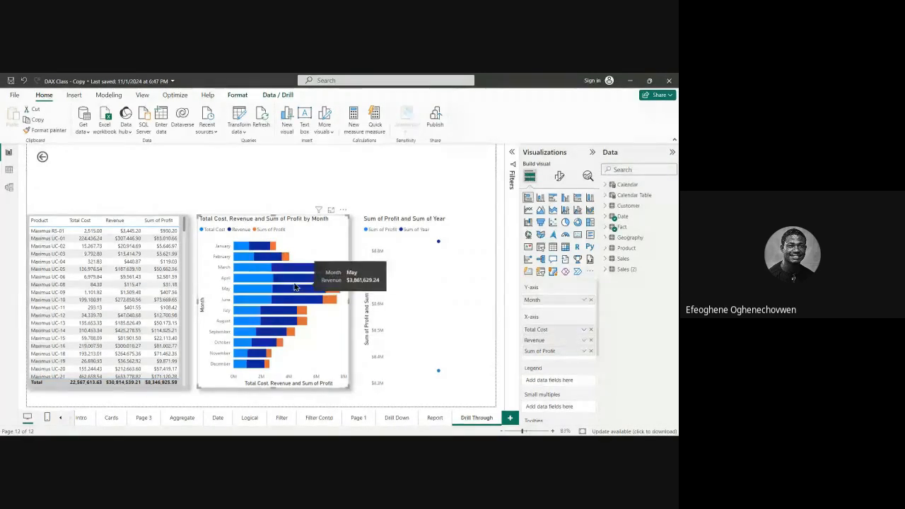
Step: Inspect the October bar and the profit line chart for Cold weather, and compare that page with the Report page's overall figures
{"action": "mouse_move", "coordinate": [298, 326]}
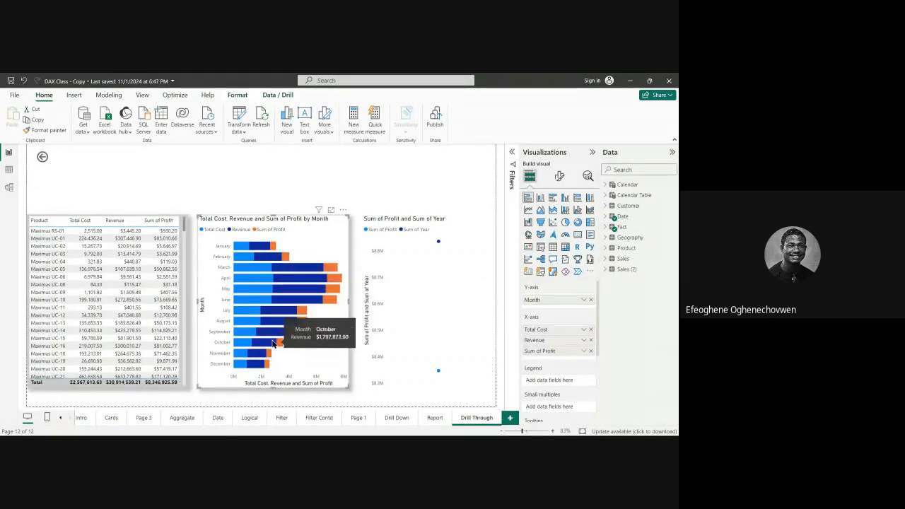
{"action": "mouse_move", "coordinate": [275, 314]}
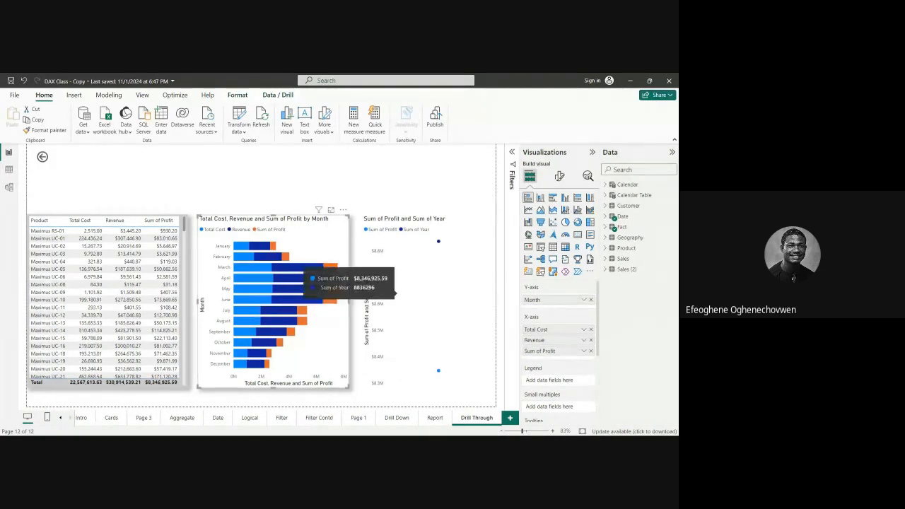
{"action": "left_click", "coordinate": [435, 418]}
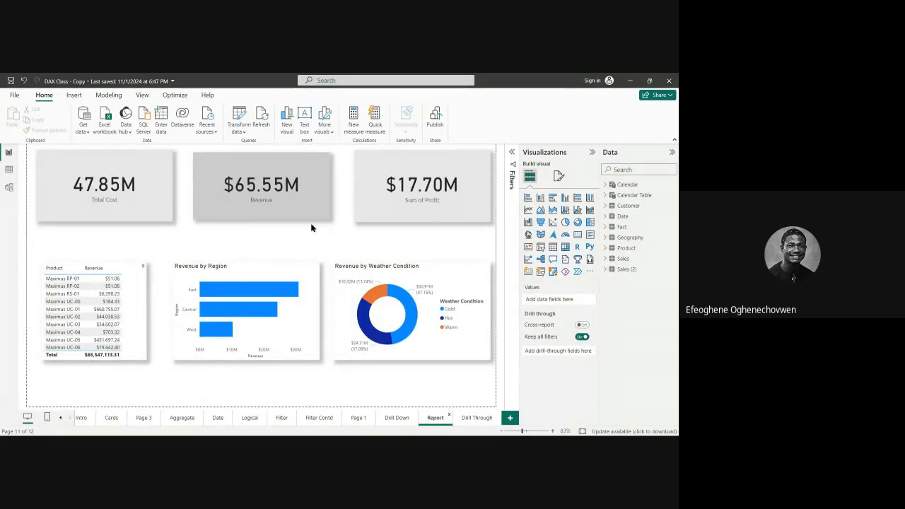
{"action": "left_click", "coordinate": [468, 419]}
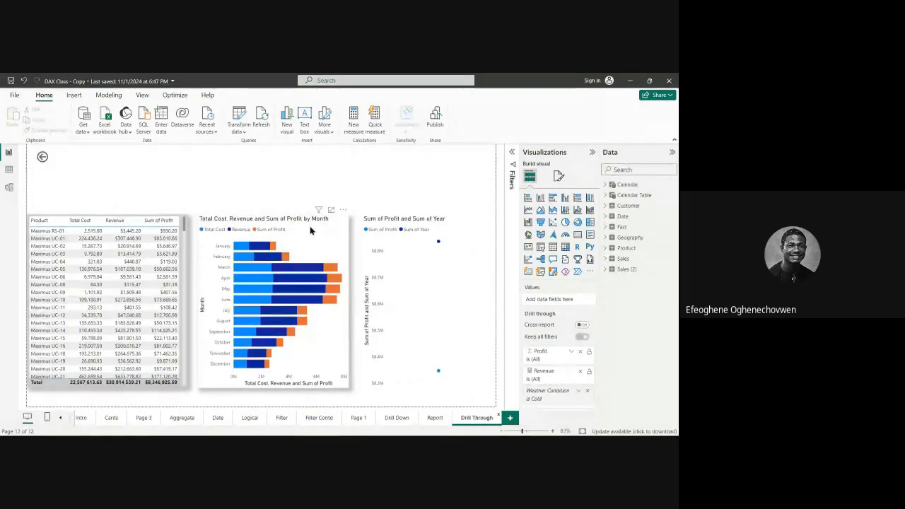
{"action": "left_click", "coordinate": [223, 236]}
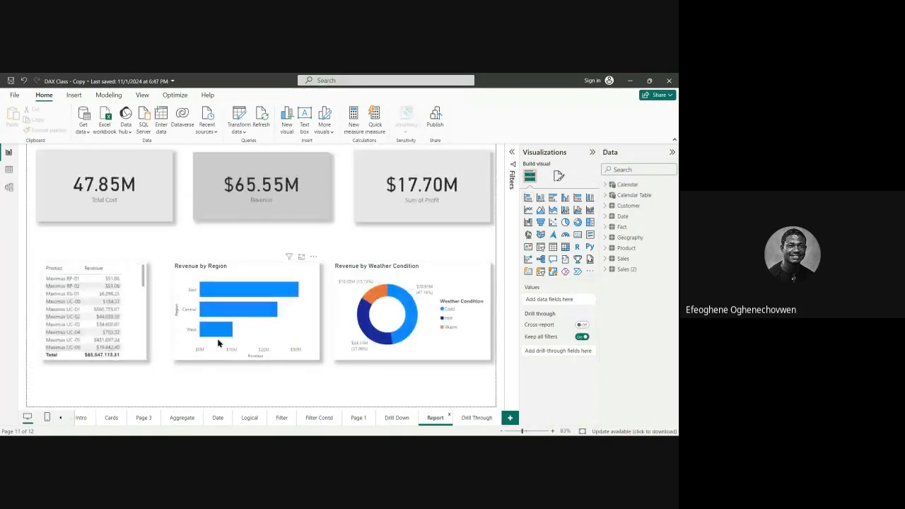
Step: Drill through from the product Maximus UC-04 in the Report page's product table to the Drill Through page
{"action": "left_click", "coordinate": [300, 273]}
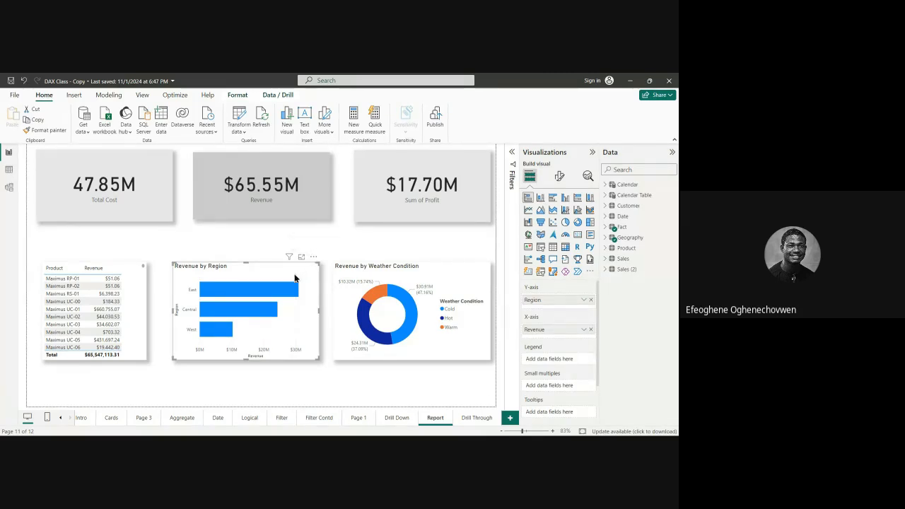
{"action": "right_click", "coordinate": [104, 335]}
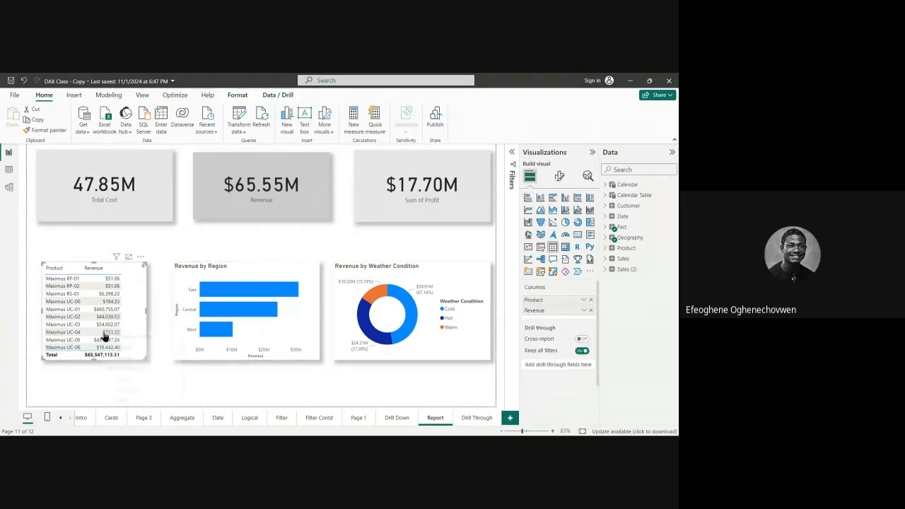
{"action": "mouse_move", "coordinate": [157, 373]}
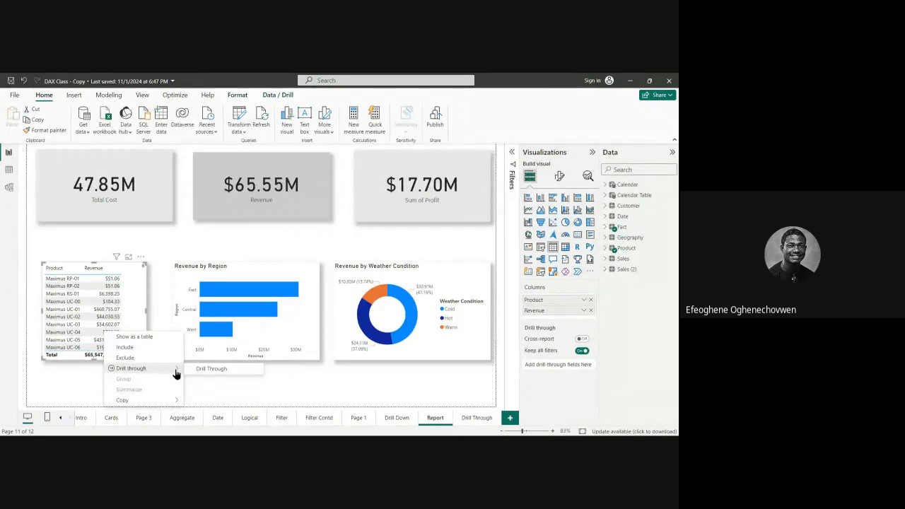
{"action": "left_click", "coordinate": [216, 369]}
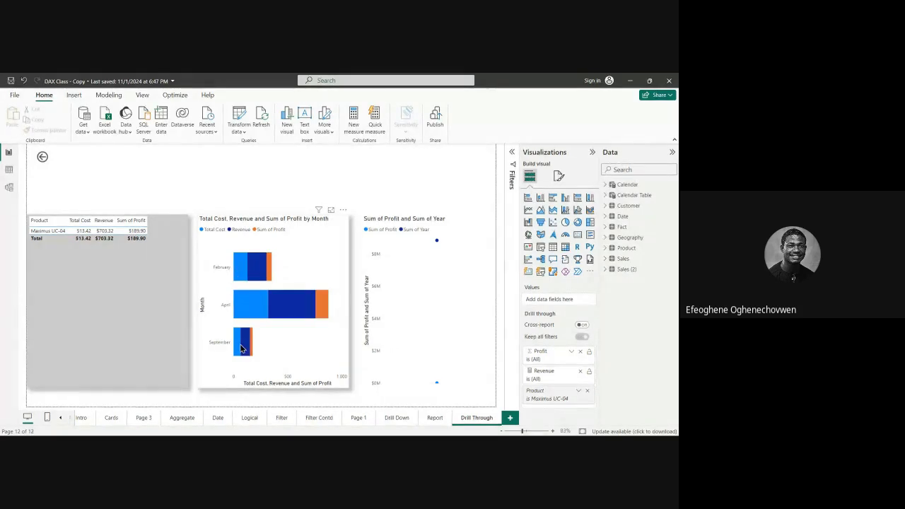
Step: Compare the Drill Through page filtered to Maximus UC-04 with the Report page's overall visuals
{"action": "mouse_move", "coordinate": [242, 347]}
{"action": "left_click", "coordinate": [428, 417]}
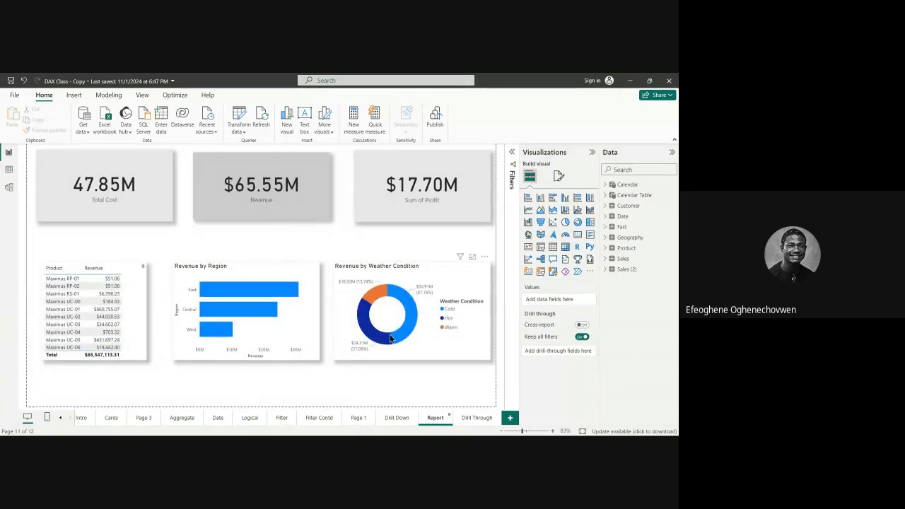
{"action": "left_click", "coordinate": [483, 421]}
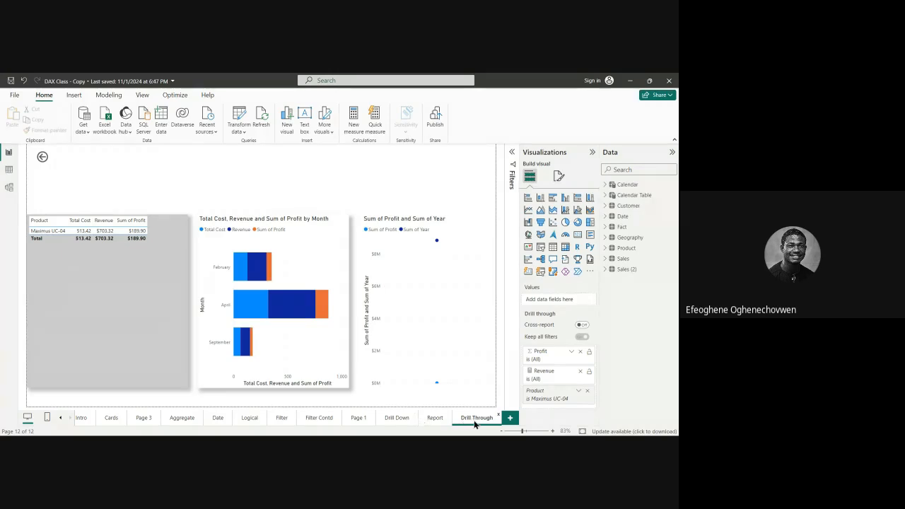
{"action": "left_click", "coordinate": [435, 419]}
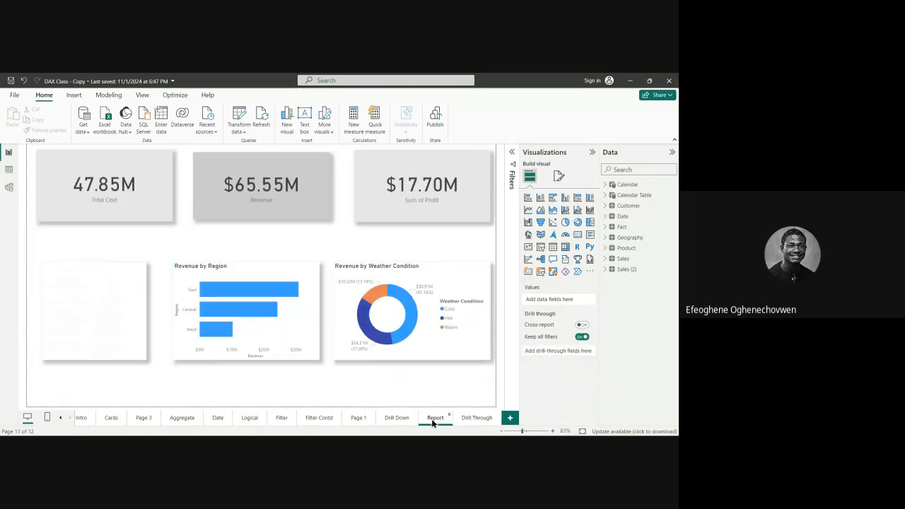
{"action": "left_click", "coordinate": [468, 418]}
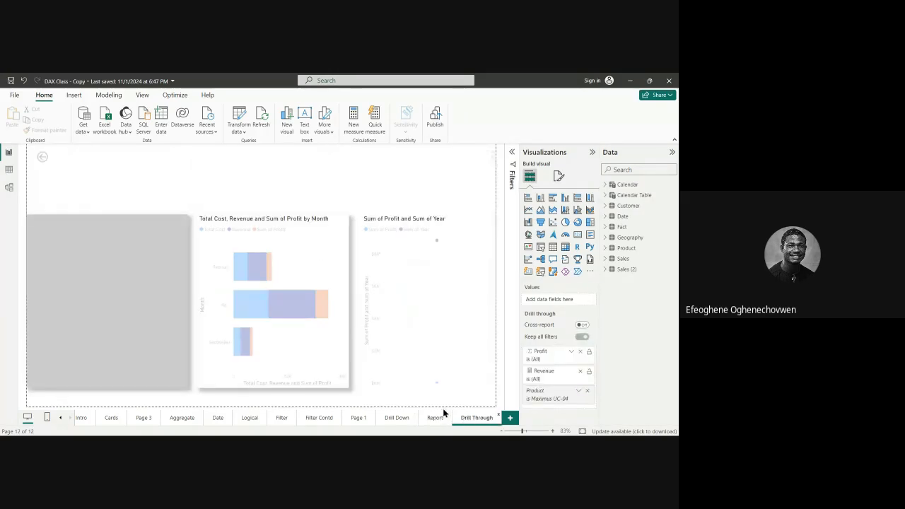
{"action": "right_click", "coordinate": [48, 156]}
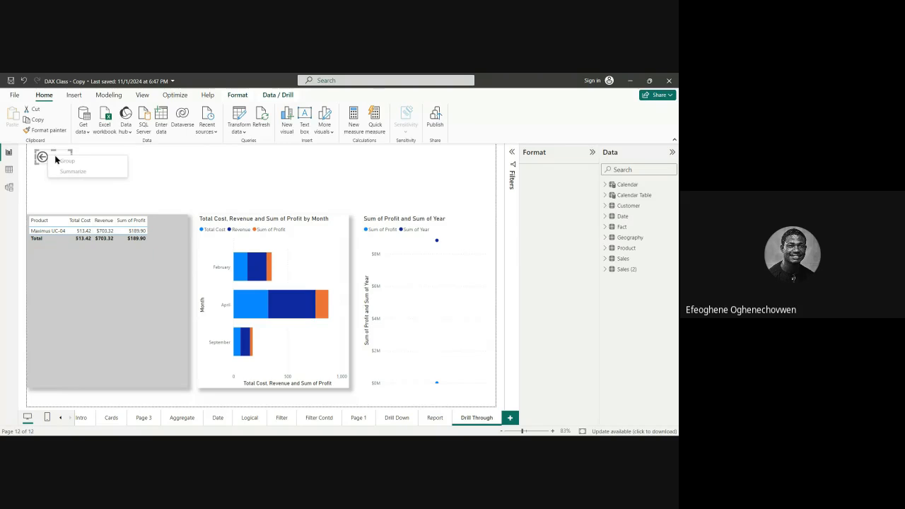
{"action": "right_click", "coordinate": [41, 154]}
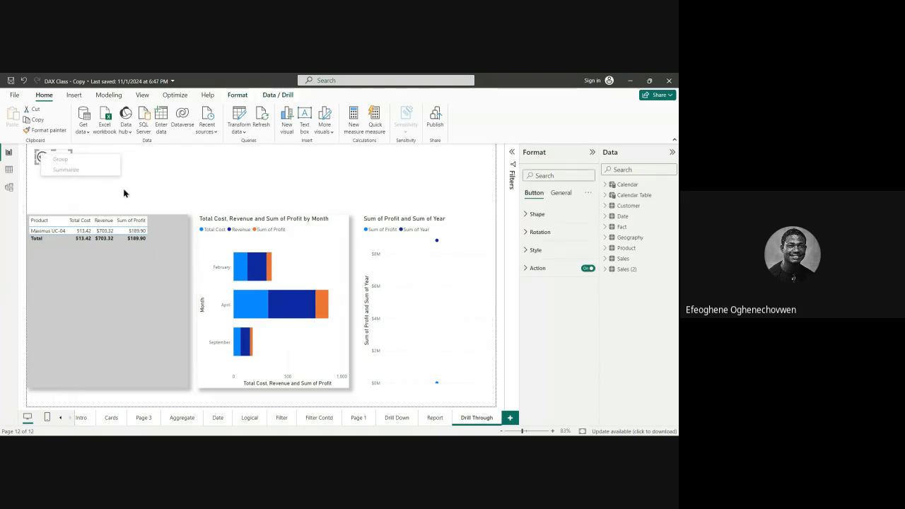
{"action": "right_click", "coordinate": [61, 162]}
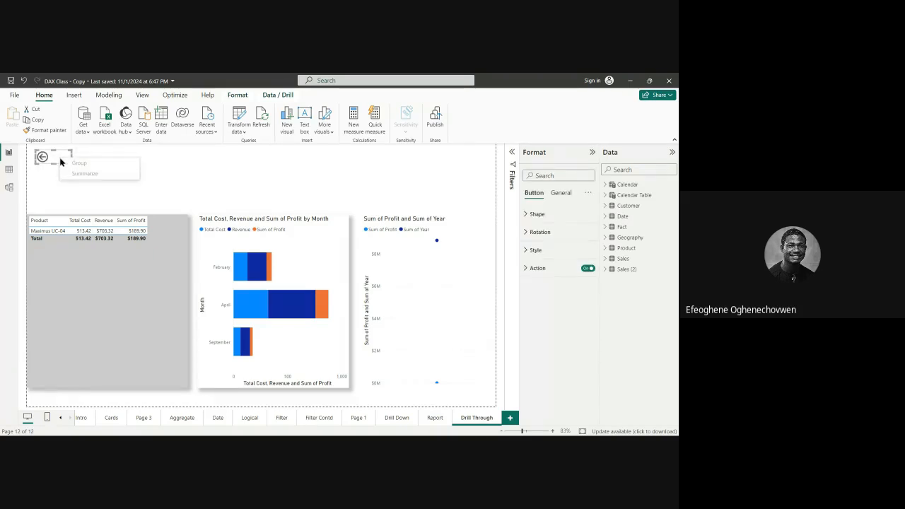
{"action": "right_click", "coordinate": [44, 155]}
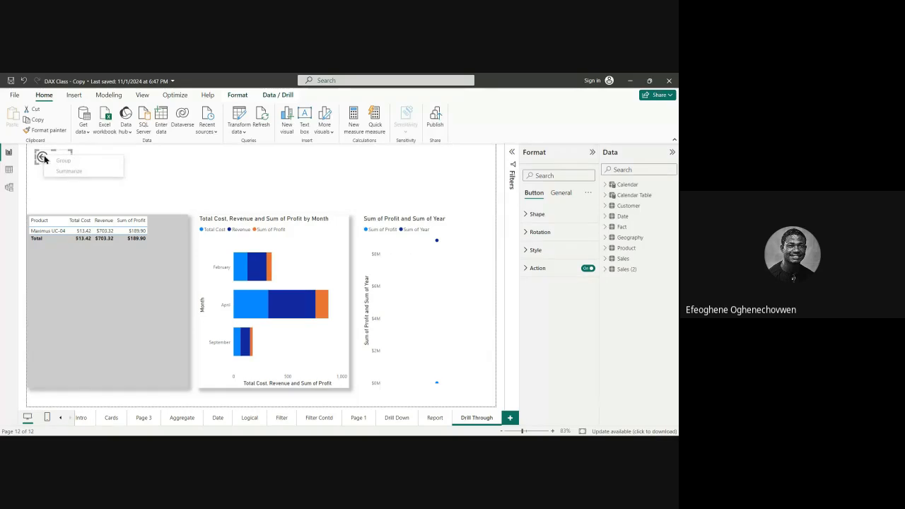
{"action": "left_click", "coordinate": [45, 185]}
{"action": "right_click", "coordinate": [52, 161]}
{"action": "left_click", "coordinate": [146, 193]}
{"action": "left_click", "coordinate": [237, 230]}
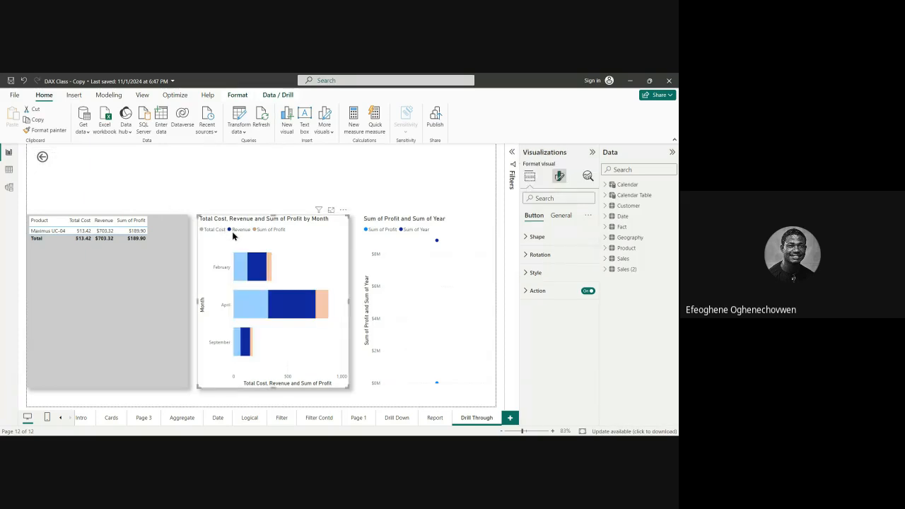
{"action": "right_click", "coordinate": [45, 158]}
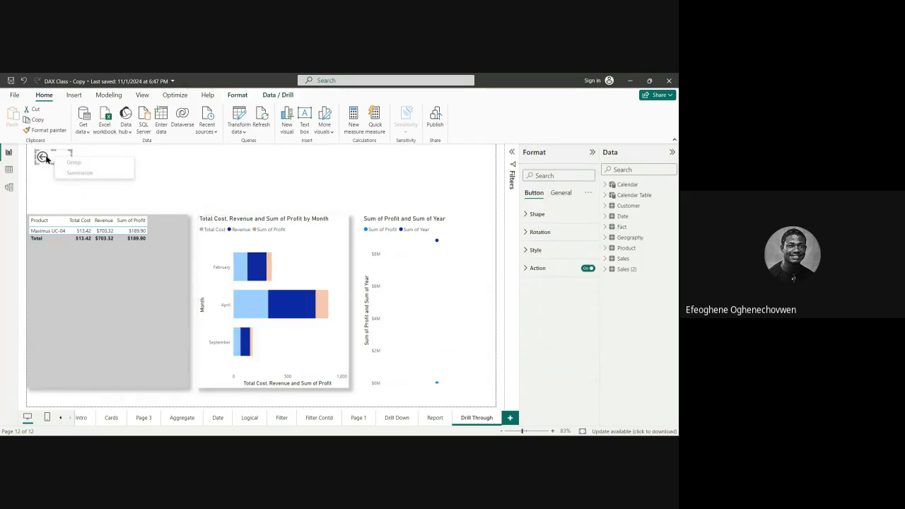
{"action": "left_click", "coordinate": [39, 157]}
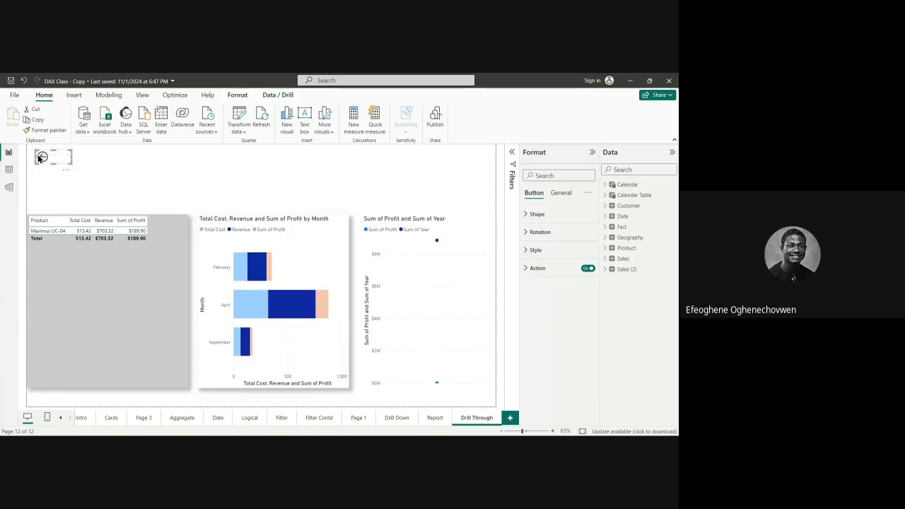
{"action": "left_click", "coordinate": [91, 169]}
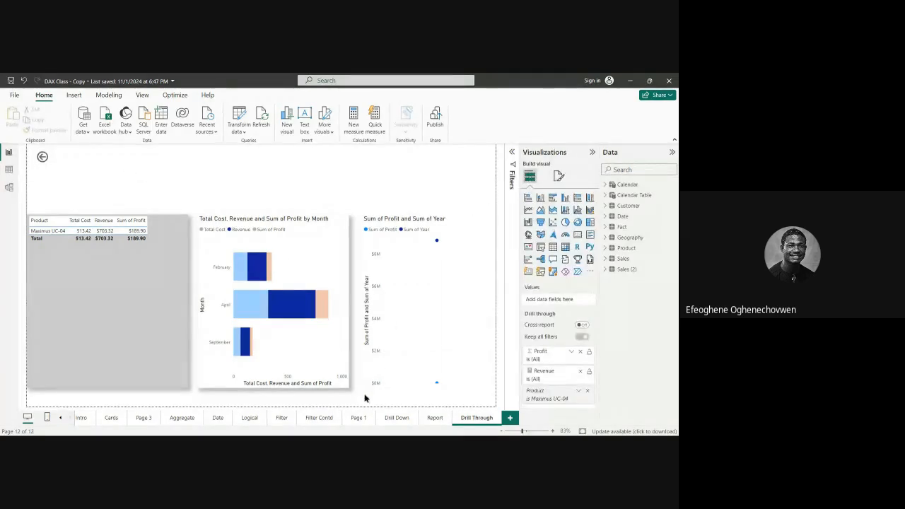
{"action": "left_click", "coordinate": [287, 303]}
{"action": "left_click", "coordinate": [295, 311]}
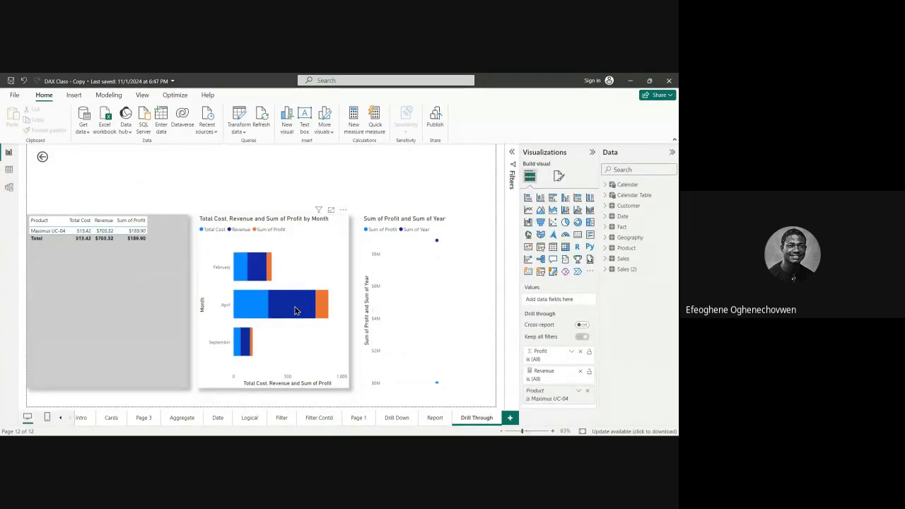
Step: Follow the back arrow to the Report page and reopen the Drill Through page
{"action": "left_click", "coordinate": [55, 156], "text": "ctrl"}
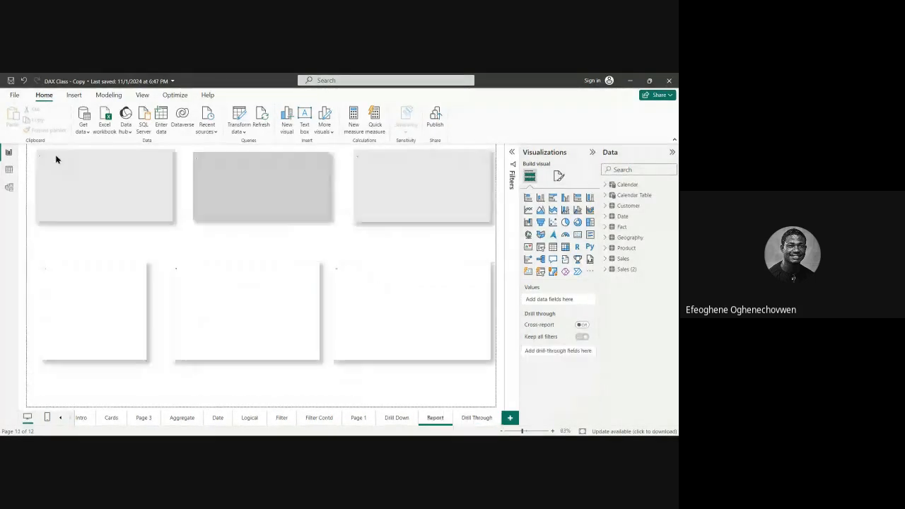
{"action": "left_click", "coordinate": [478, 419]}
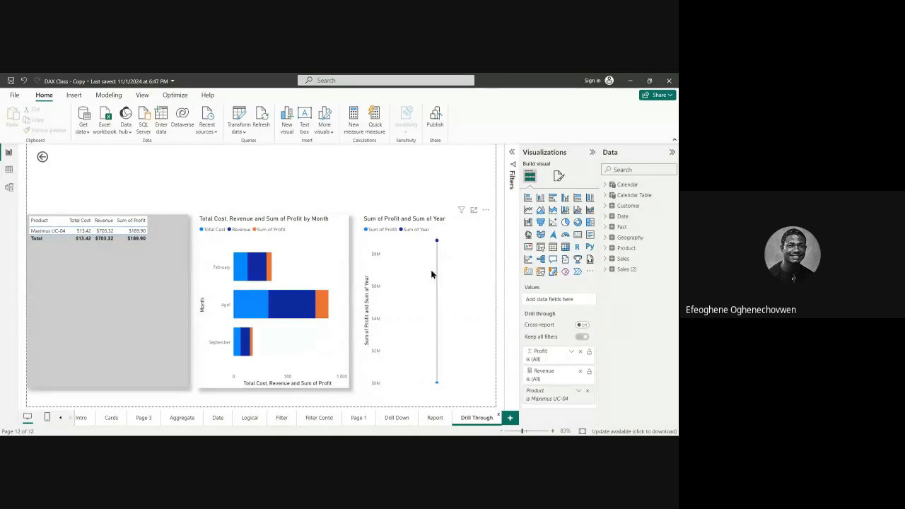
Step: Remove Sum of Year from the line chart's Y-axis and set Year from the Date table as its X-axis
{"action": "left_click", "coordinate": [466, 218]}
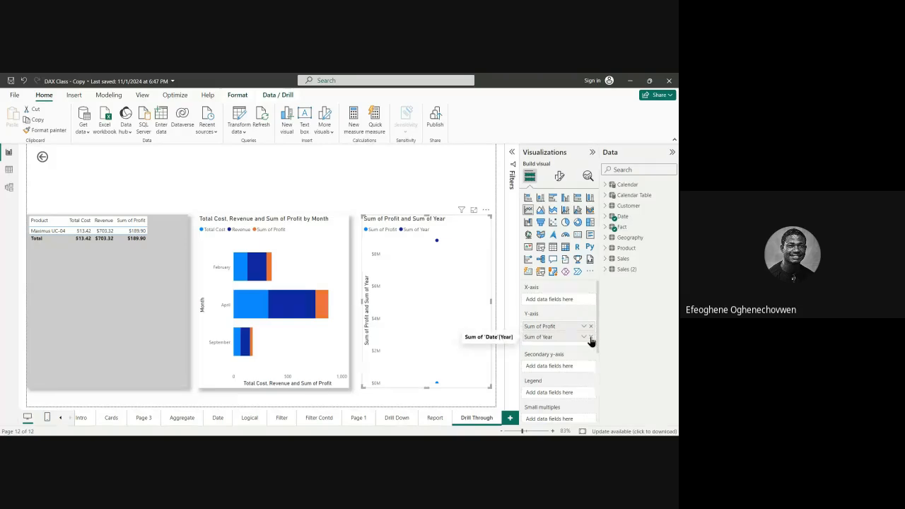
{"action": "left_click", "coordinate": [591, 336]}
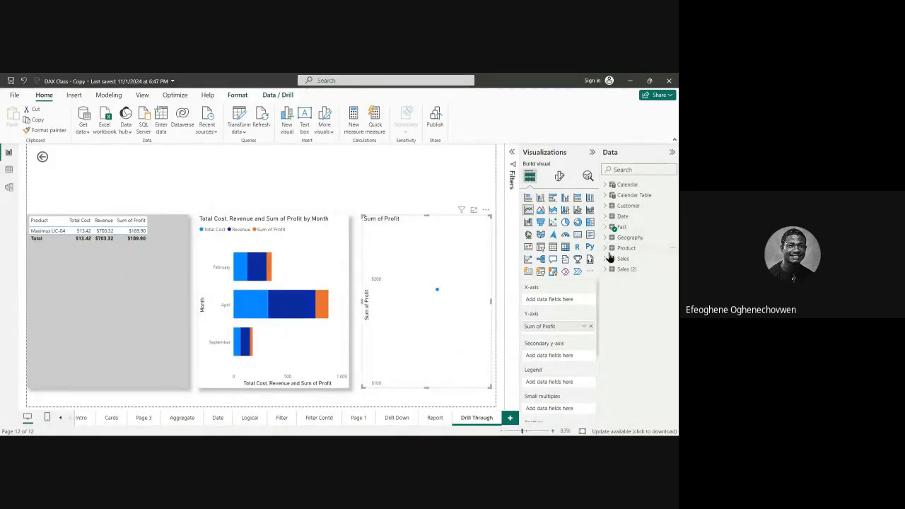
{"action": "left_click", "coordinate": [606, 217]}
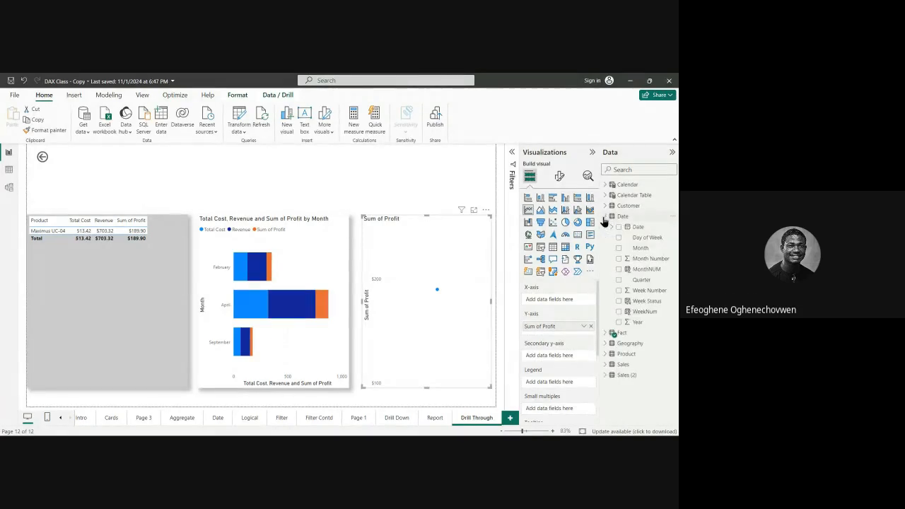
{"action": "left_click_drag", "start_coordinate": [640, 323], "coordinate": [568, 304]}
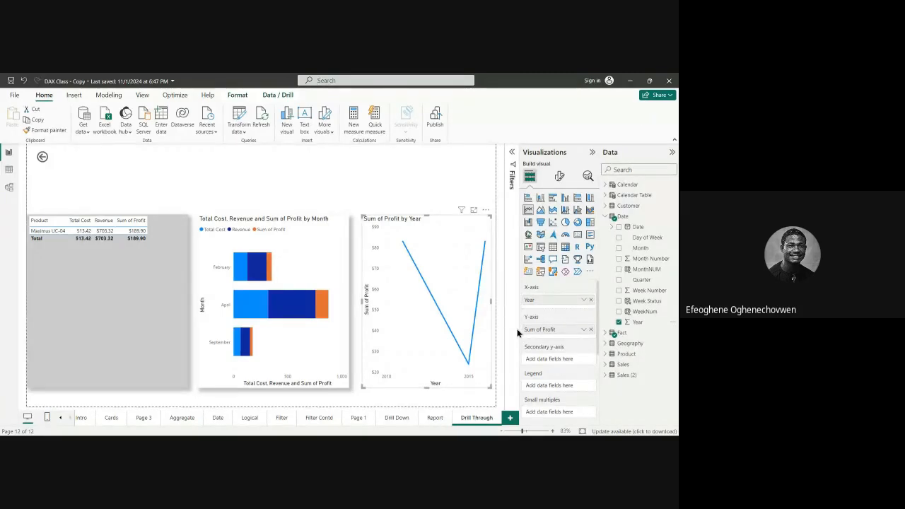
{"action": "right_click", "coordinate": [422, 384]}
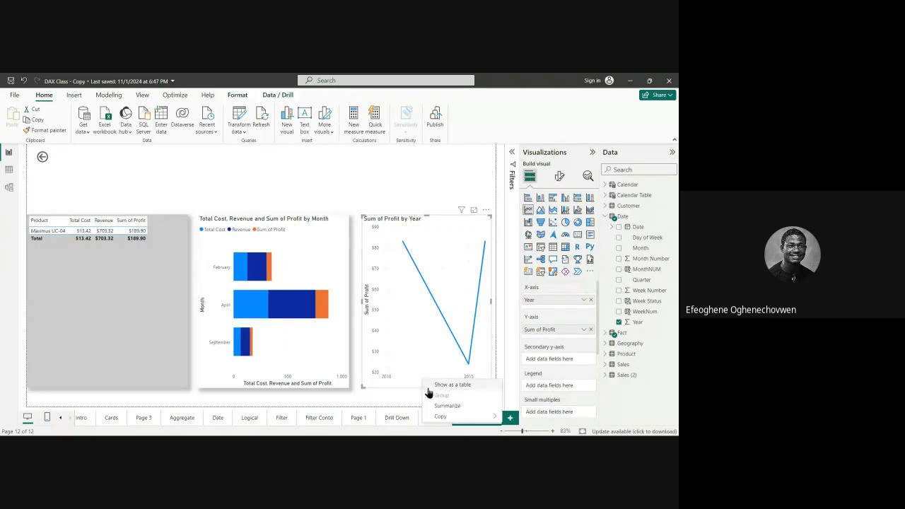
{"action": "left_click", "coordinate": [415, 386]}
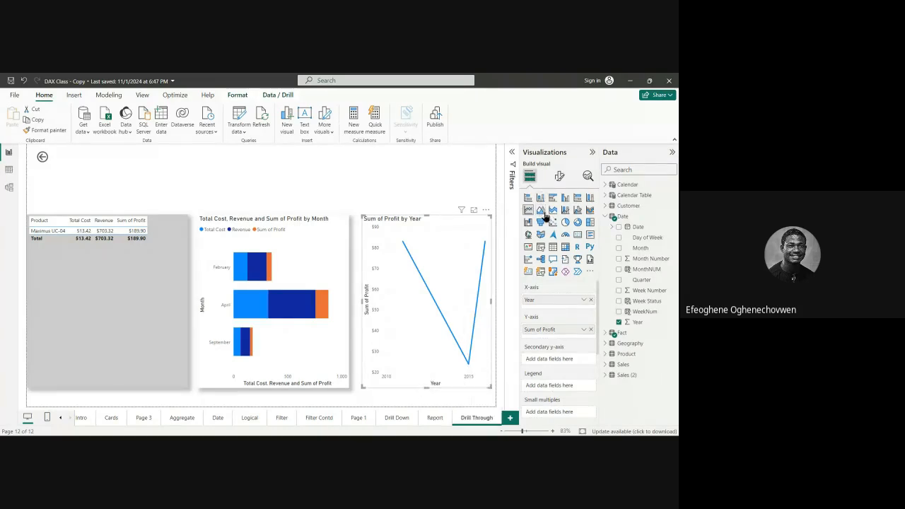
Step: Turn on the shadow effect for the Sum of Profit by Year line chart and follow the back arrow to the Report page
{"action": "left_click", "coordinate": [559, 177]}
{"action": "scroll", "coordinate": [557, 306], "scroll_direction": "down", "scroll_amount": 2}
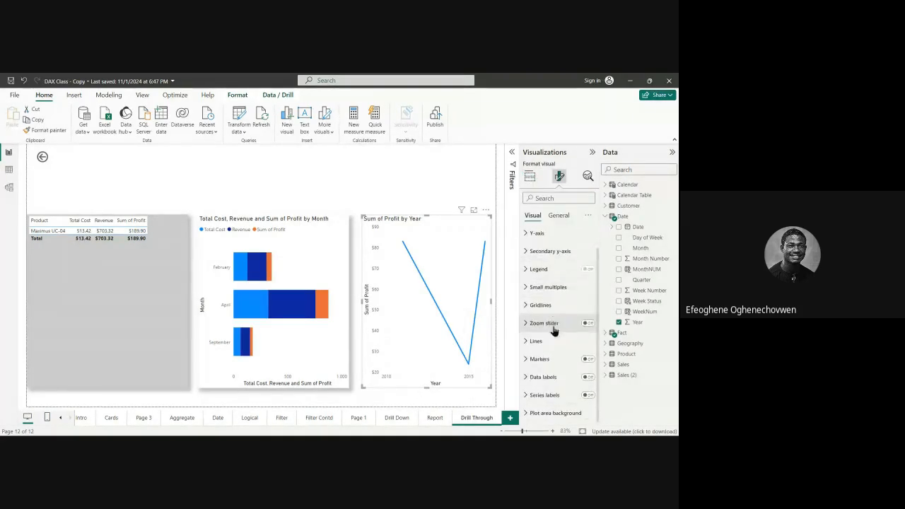
{"action": "left_click", "coordinate": [556, 216]}
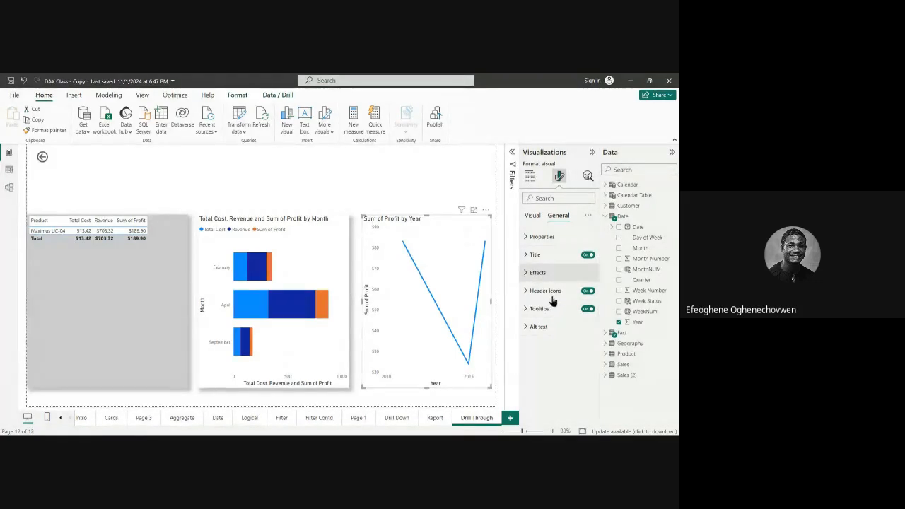
{"action": "left_click", "coordinate": [538, 274]}
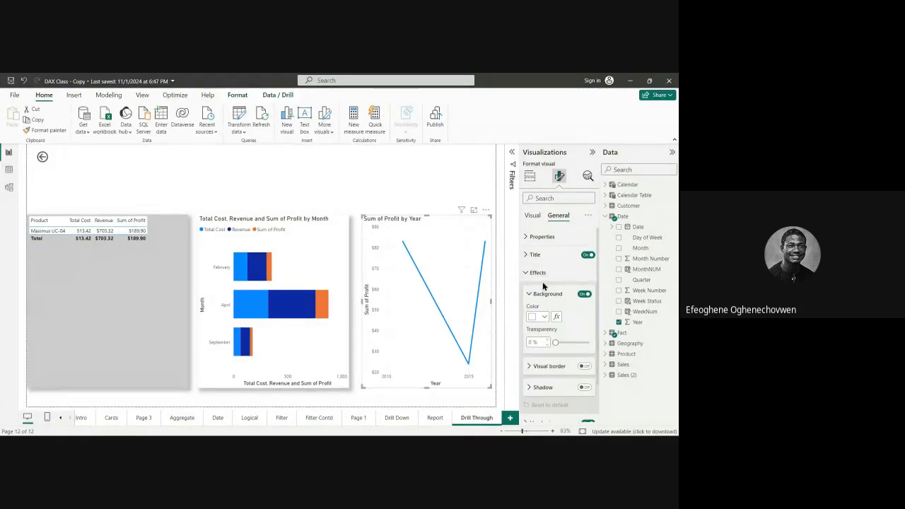
{"action": "left_click", "coordinate": [584, 387]}
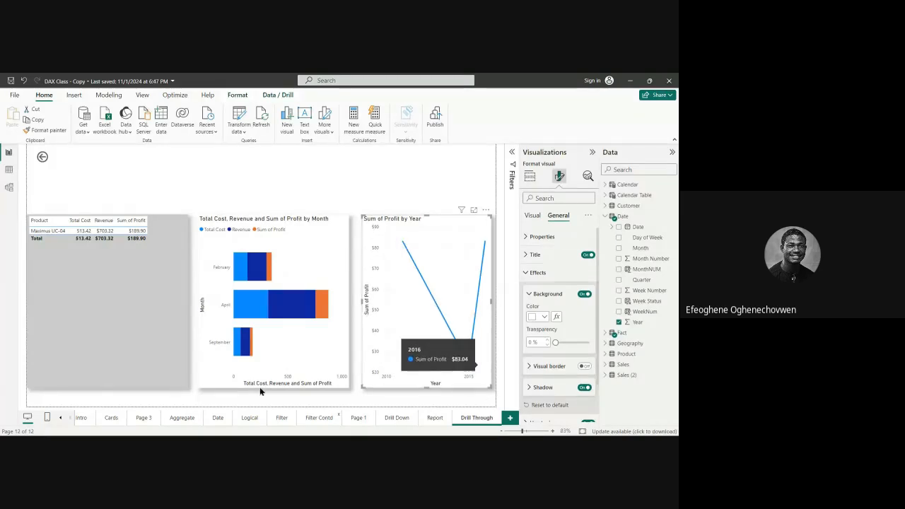
{"action": "left_click", "coordinate": [56, 162], "text": "ctrl"}
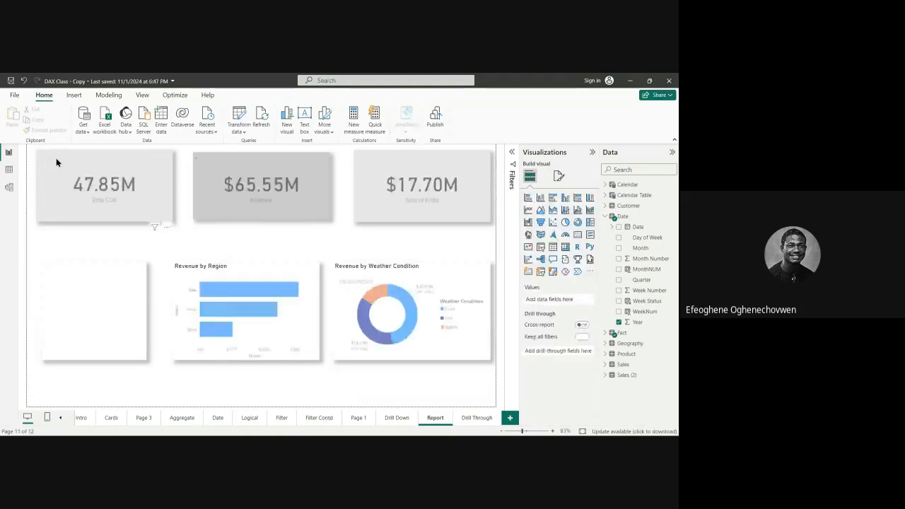
Step: Drill through from product Maximus UC-11 in the Report page's table, and compare the Report and Drill Through pages
{"action": "scroll", "coordinate": [116, 300], "scroll_direction": "down", "scroll_amount": 2}
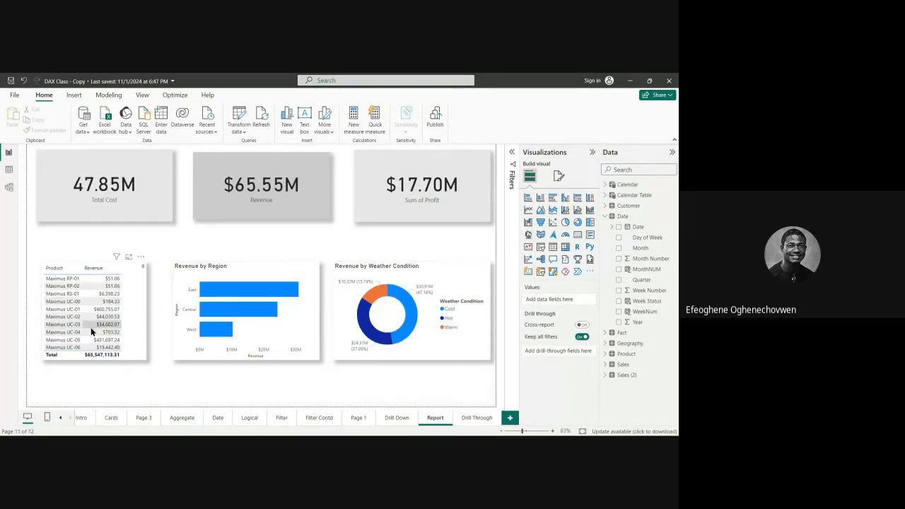
{"action": "scroll", "coordinate": [85, 325], "scroll_direction": "down", "scroll_amount": 2}
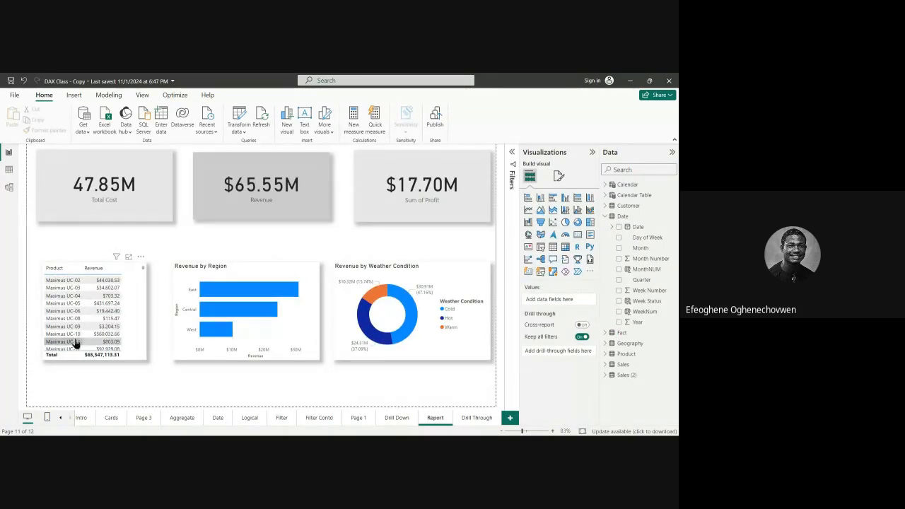
{"action": "right_click", "coordinate": [76, 343]}
{"action": "mouse_move", "coordinate": [117, 376]}
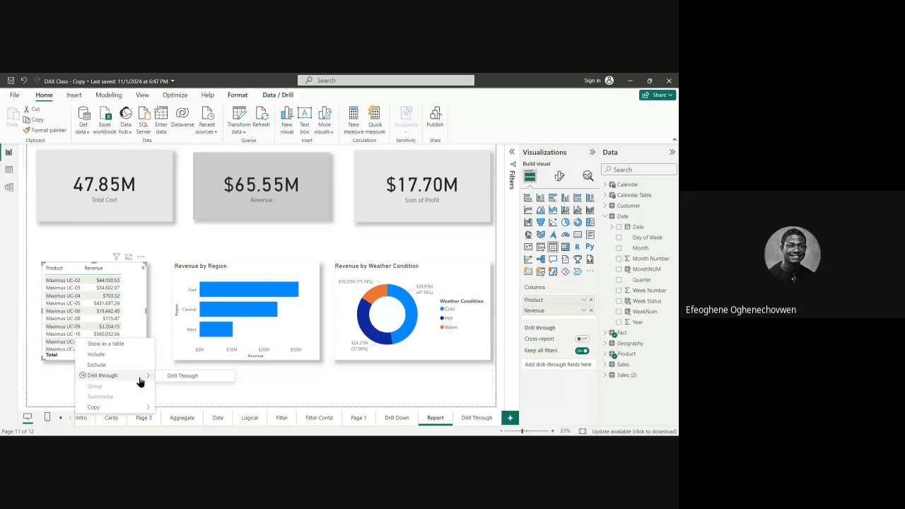
{"action": "left_click", "coordinate": [182, 376]}
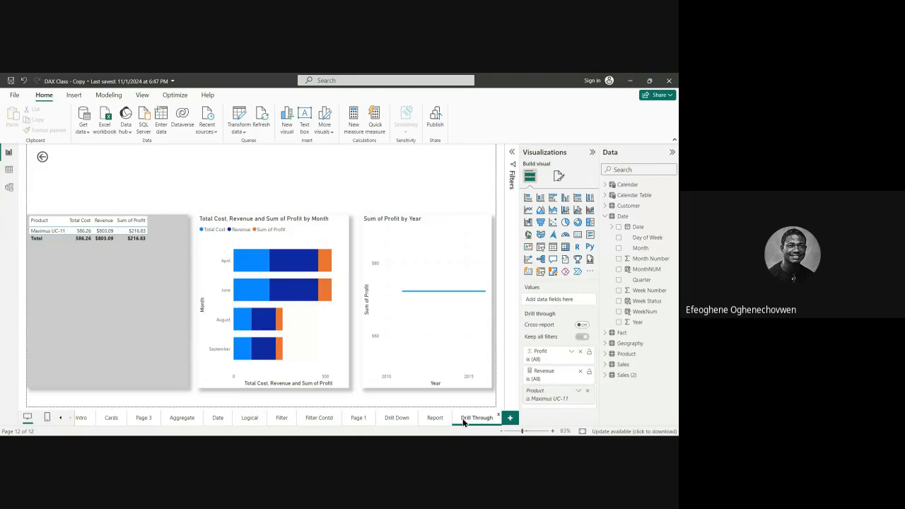
{"action": "left_click", "coordinate": [433, 419]}
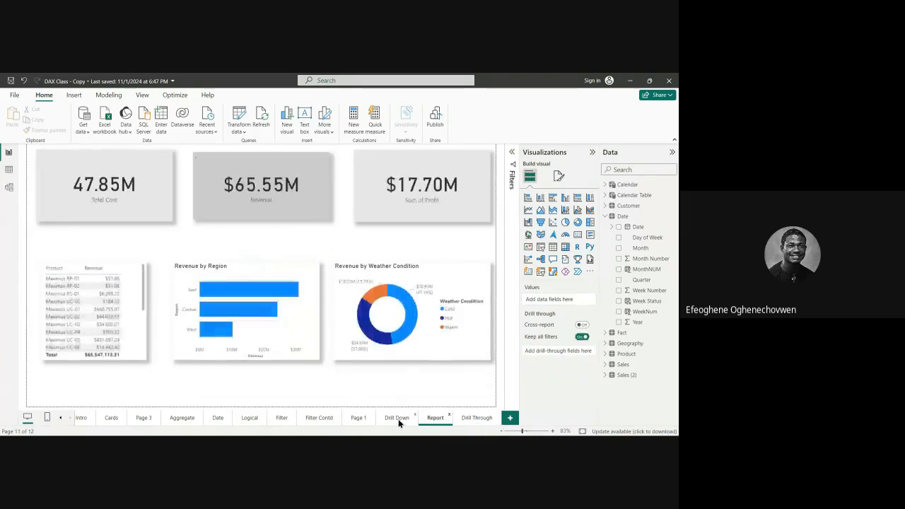
{"action": "left_click", "coordinate": [473, 419]}
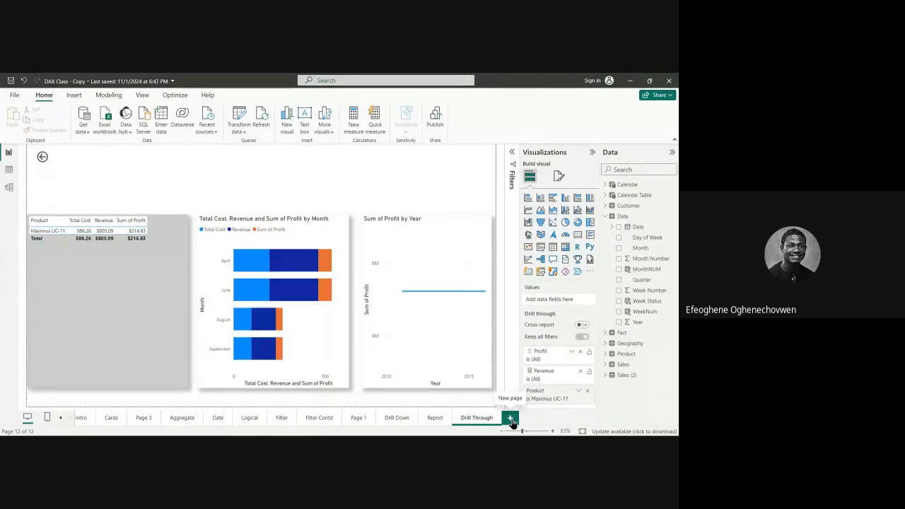
Step: Add a new report page after Drill Through and rename it Groupings
{"action": "left_click", "coordinate": [511, 419]}
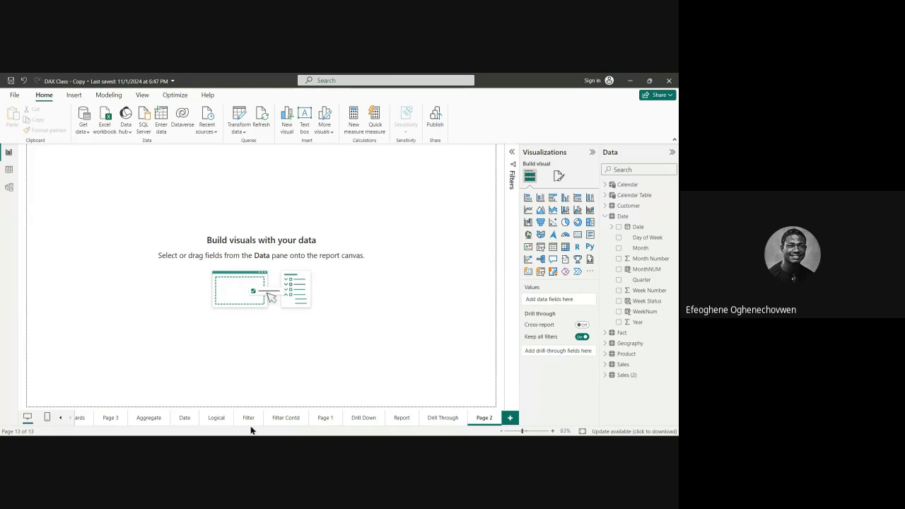
{"action": "left_click", "coordinate": [402, 419]}
{"action": "left_click", "coordinate": [442, 418]}
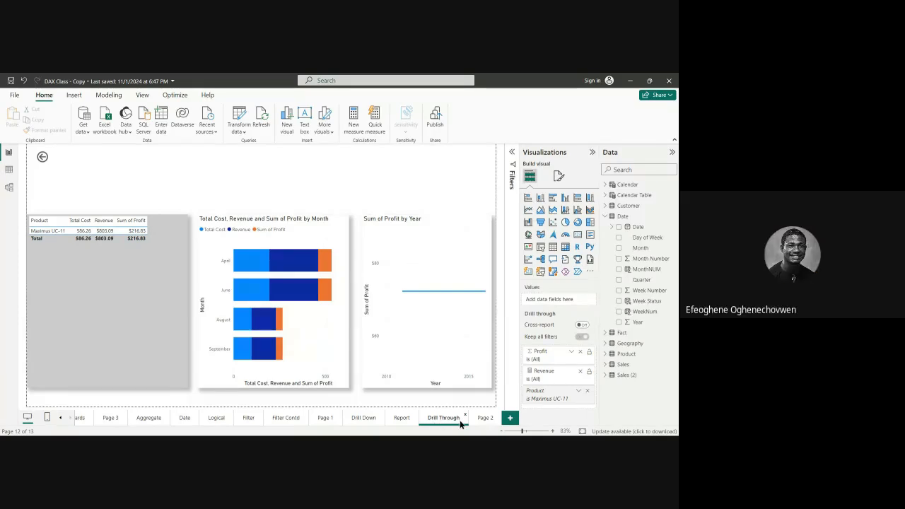
{"action": "left_click", "coordinate": [485, 419]}
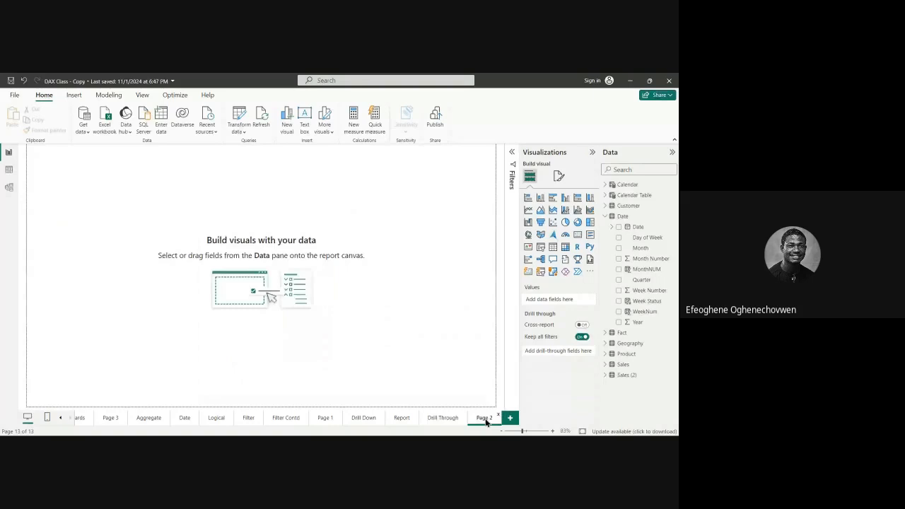
{"action": "right_click", "coordinate": [486, 421]}
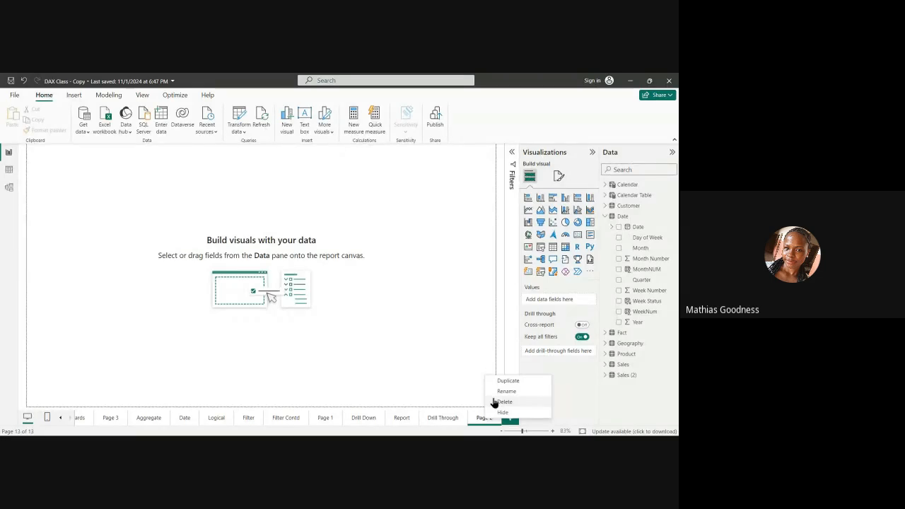
{"action": "left_click", "coordinate": [502, 392]}
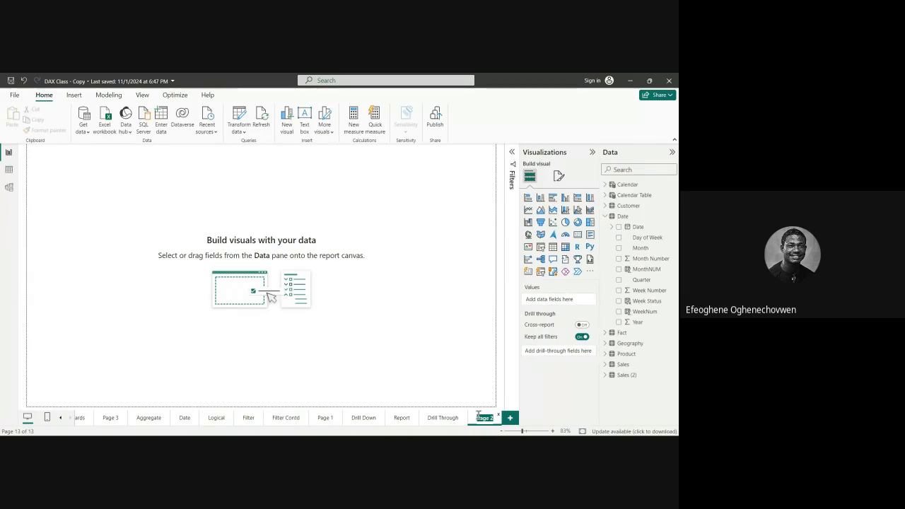
{"action": "type", "text": "G"}
{"action": "type", "text": "roupin"}
{"action": "type", "text": "g"}
{"action": "type", "text": "s"}
{"action": "key", "text": "Return"}
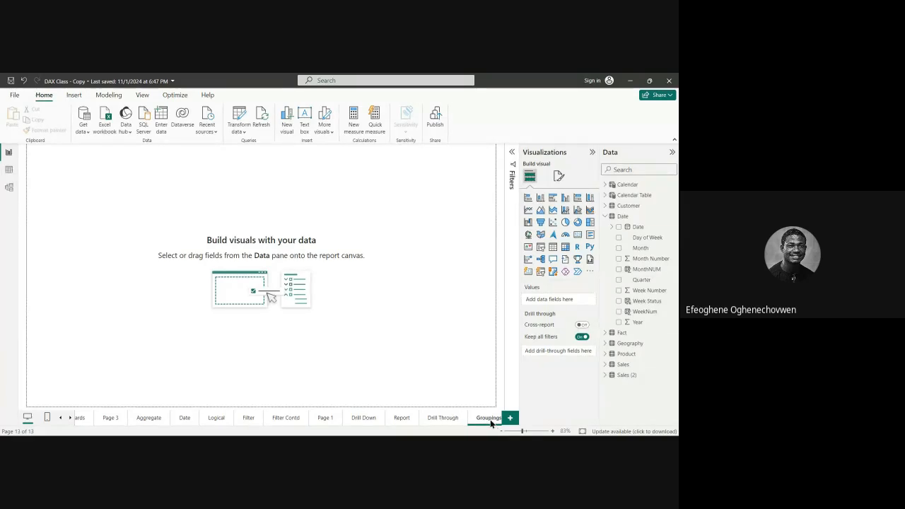
Step: Collapse the Date table's fields and open the Product table in Table view
{"action": "left_click", "coordinate": [605, 216]}
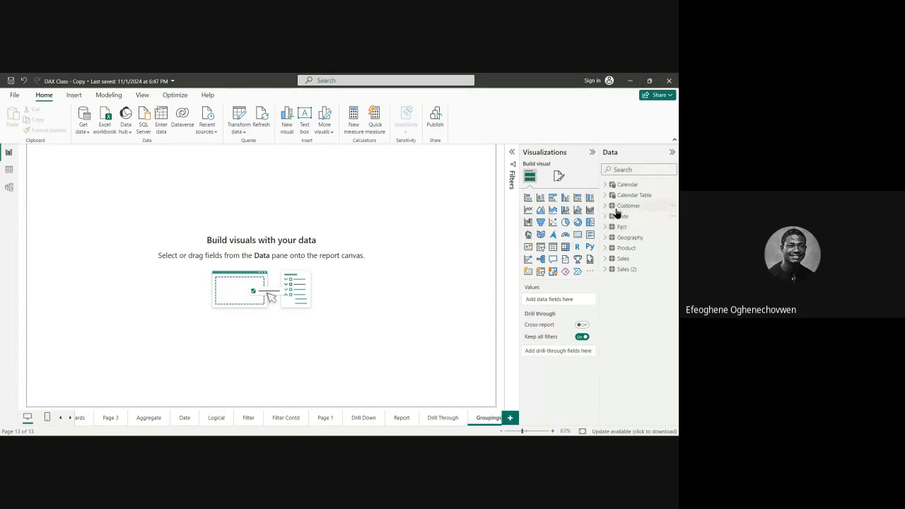
{"action": "left_click", "coordinate": [630, 250]}
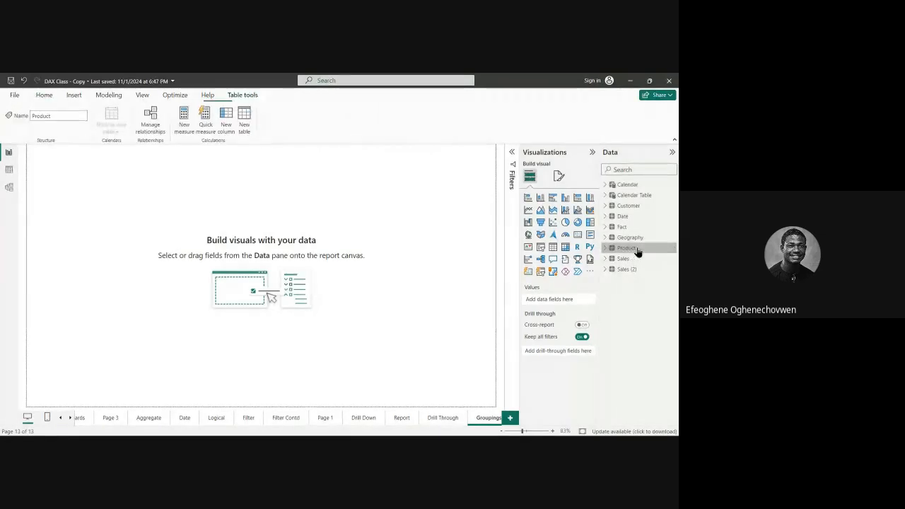
{"action": "left_click", "coordinate": [8, 170]}
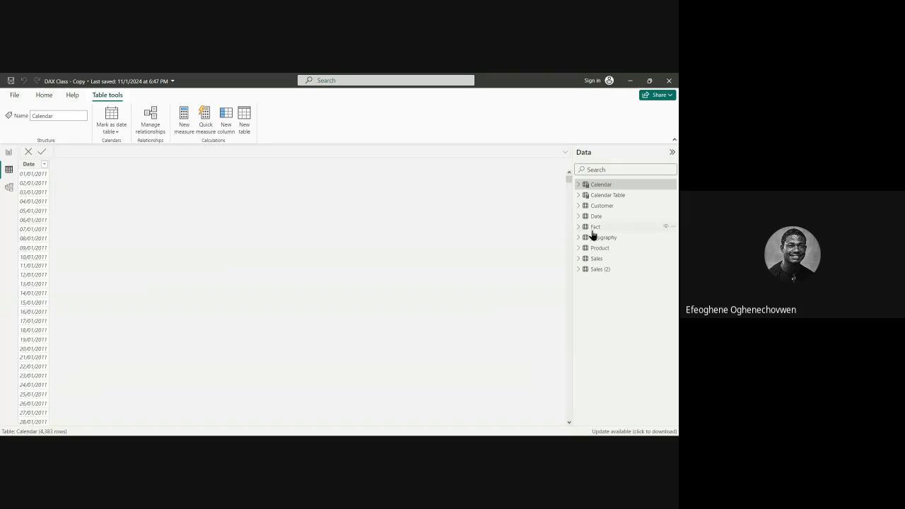
{"action": "left_click", "coordinate": [613, 252]}
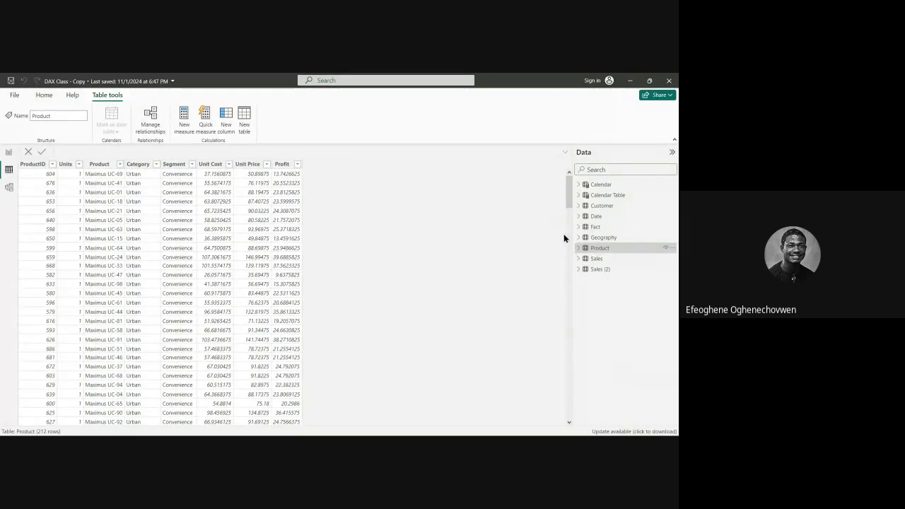
Step: Review the Product table's columns, from ProductID and Units through Category and Segment to the cost, price and profit columns
{"action": "left_click", "coordinate": [37, 165]}
{"action": "left_click", "coordinate": [68, 166]}
{"action": "left_click", "coordinate": [92, 165]}
{"action": "left_click", "coordinate": [139, 166]}
{"action": "left_click", "coordinate": [173, 166]}
{"action": "left_click", "coordinate": [211, 165]}
{"action": "left_click", "coordinate": [287, 164]}
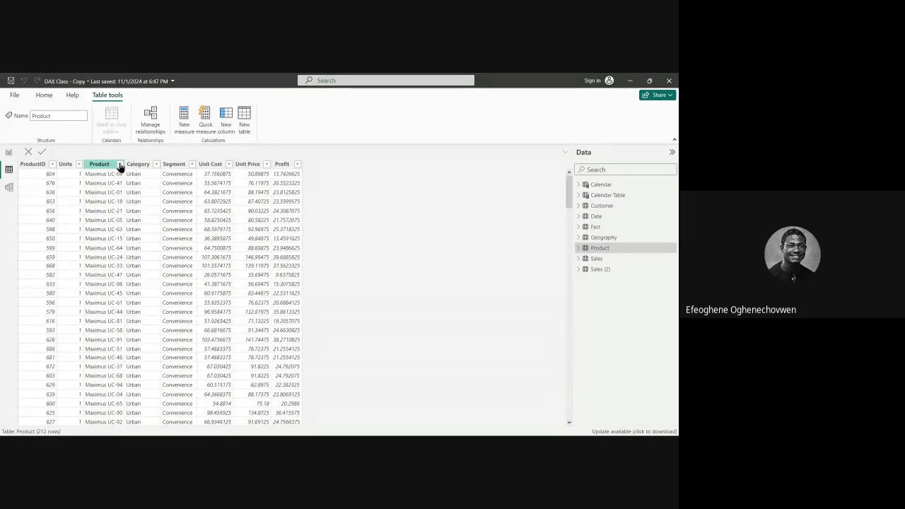
Step: Examine the distinct values in the Product column's filter list and close it with all values selected
{"action": "left_click", "coordinate": [119, 165]}
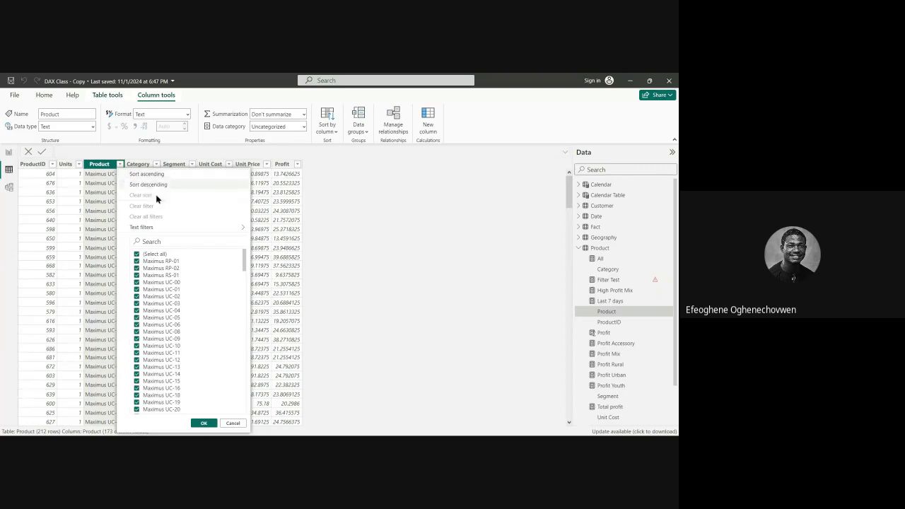
{"action": "mouse_move", "coordinate": [176, 227]}
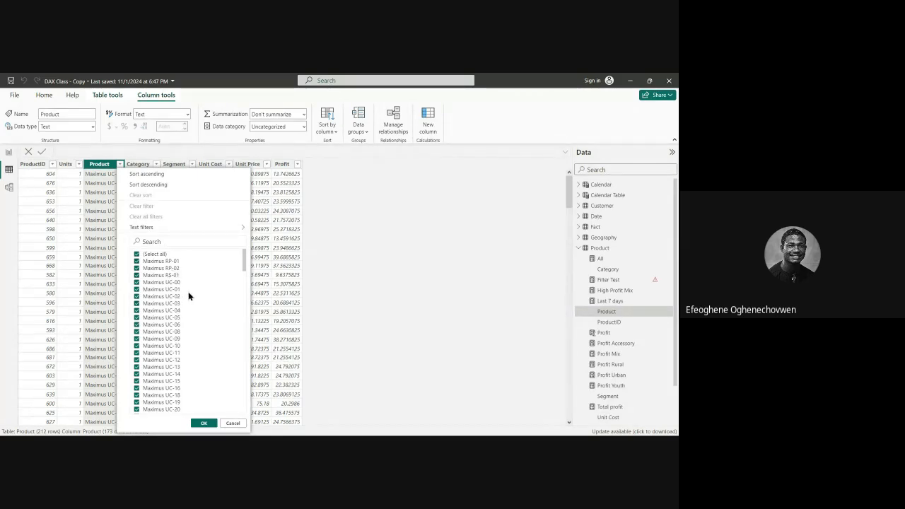
{"action": "scroll", "coordinate": [175, 294], "scroll_direction": "down", "scroll_amount": 3}
{"action": "scroll", "coordinate": [178, 304], "scroll_direction": "up", "scroll_amount": 3}
{"action": "scroll", "coordinate": [184, 293], "scroll_direction": "down", "scroll_amount": 5}
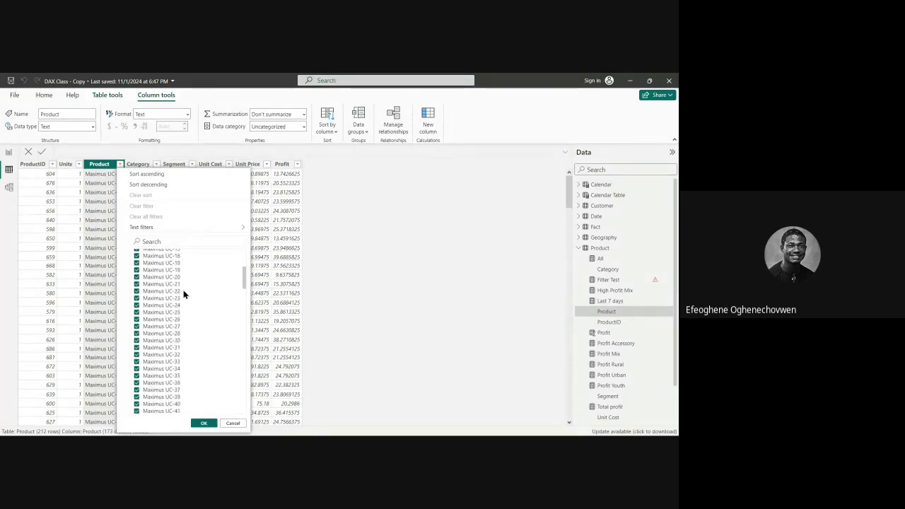
{"action": "scroll", "coordinate": [183, 290], "scroll_direction": "up", "scroll_amount": 5}
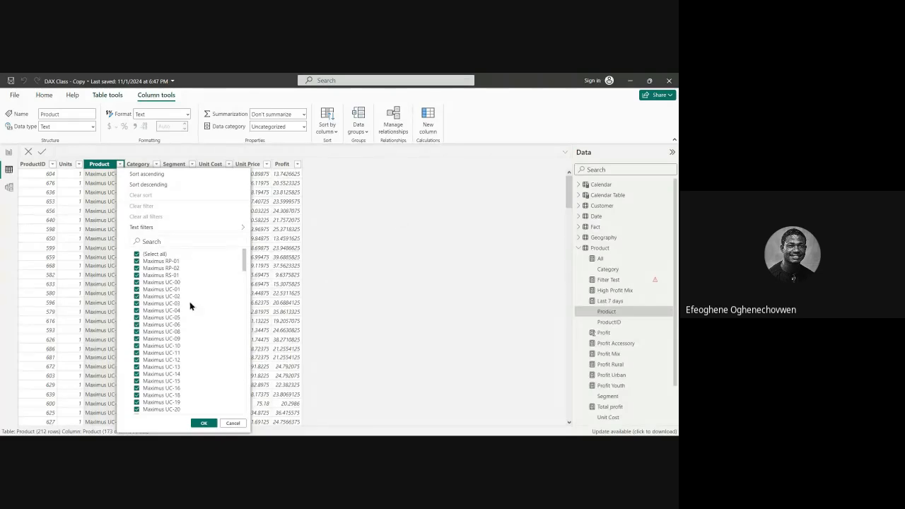
{"action": "scroll", "coordinate": [187, 300], "scroll_direction": "down", "scroll_amount": 10}
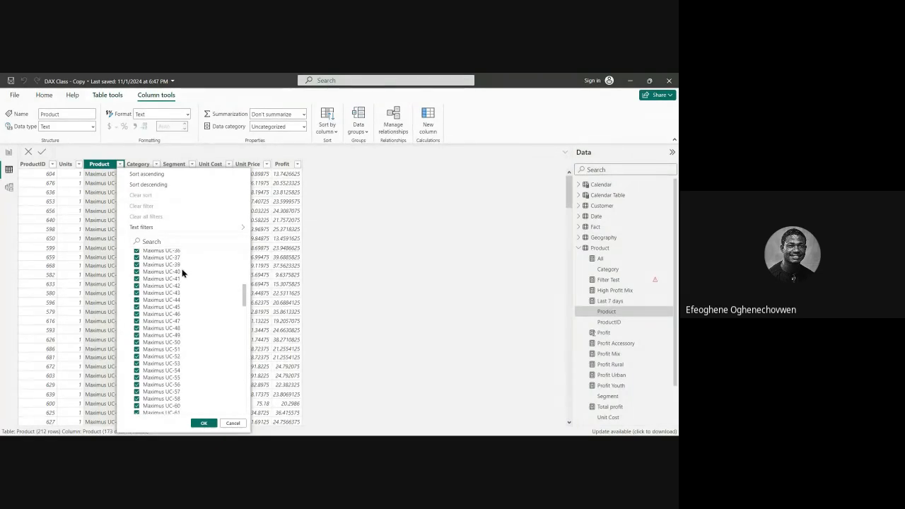
{"action": "left_click", "coordinate": [204, 423]}
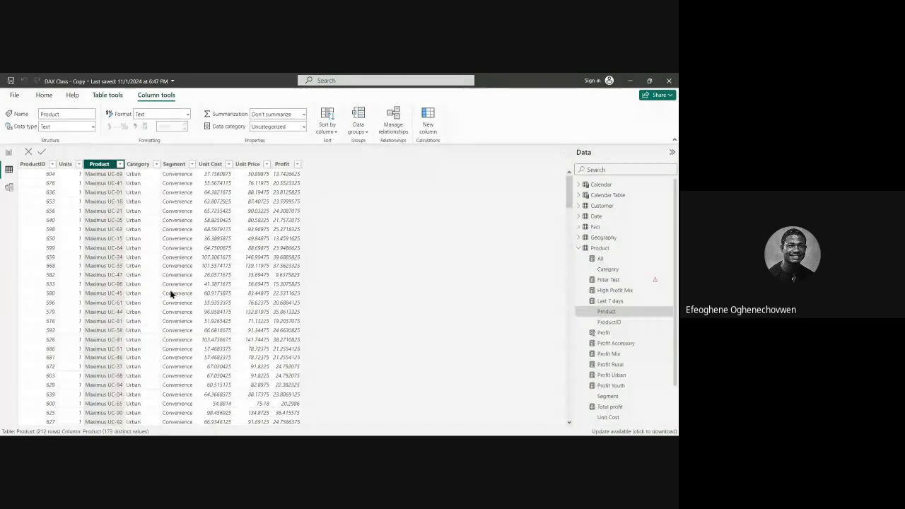
Step: Inspect the filter values of the Category and Segment columns, leaving all of them selected
{"action": "left_click", "coordinate": [156, 164]}
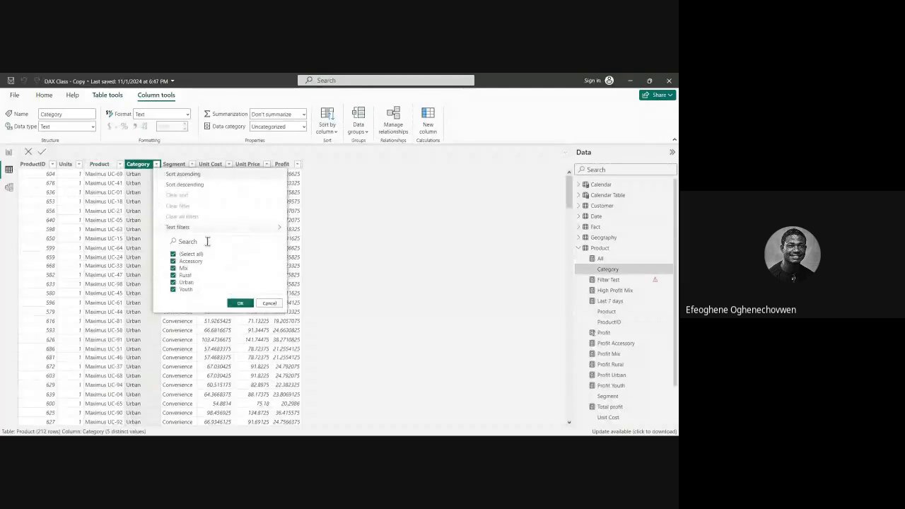
{"action": "left_click", "coordinate": [238, 303]}
{"action": "left_click", "coordinate": [191, 165]}
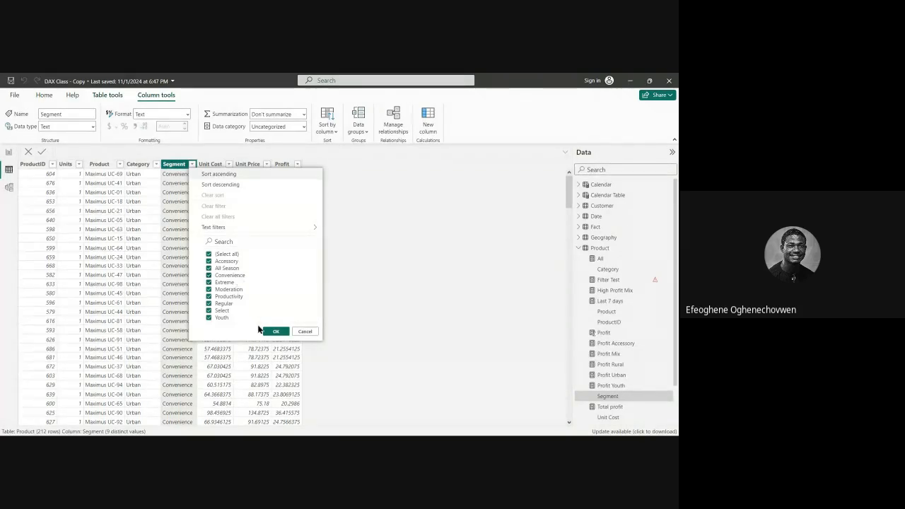
{"action": "left_click", "coordinate": [276, 331]}
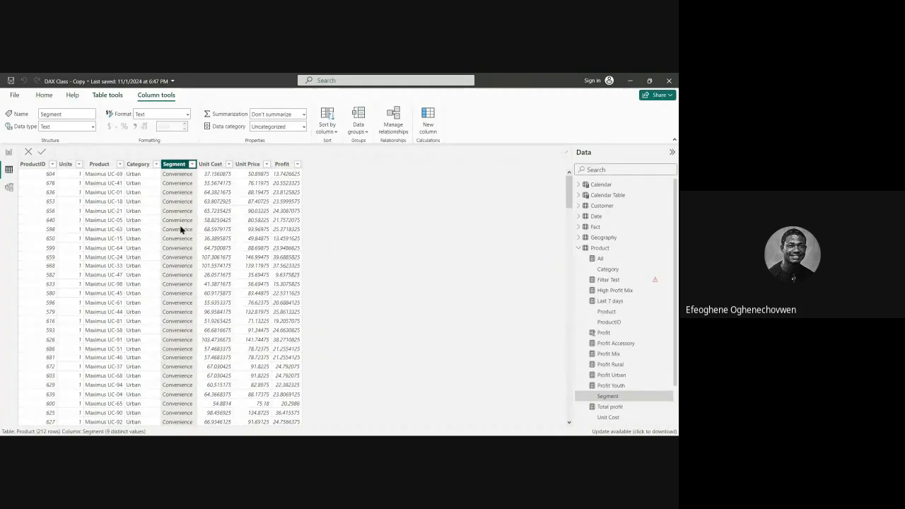
Step: Look through the Product column's values again for comparison with Category and Segment, keeping everything selected
{"action": "left_click", "coordinate": [120, 165]}
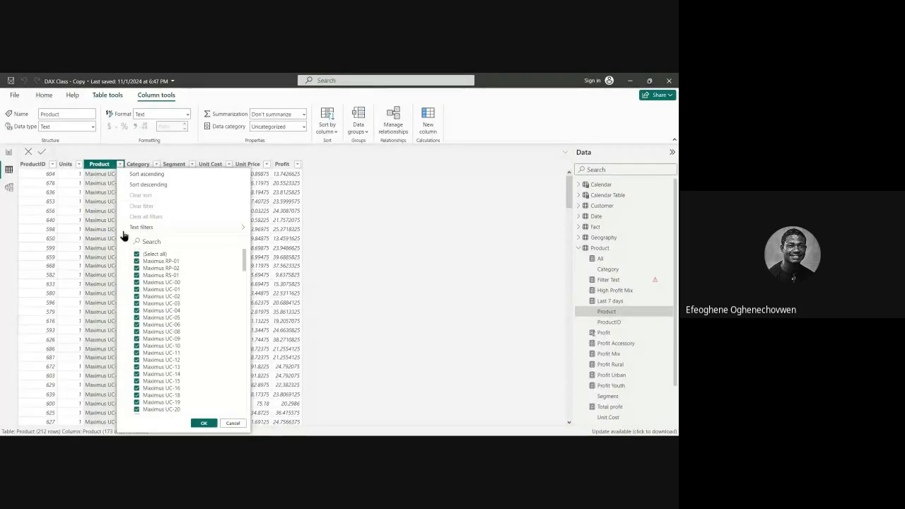
{"action": "scroll", "coordinate": [150, 283], "scroll_direction": "down", "scroll_amount": 1}
{"action": "scroll", "coordinate": [160, 286], "scroll_direction": "up", "scroll_amount": 1}
{"action": "left_click", "coordinate": [203, 423]}
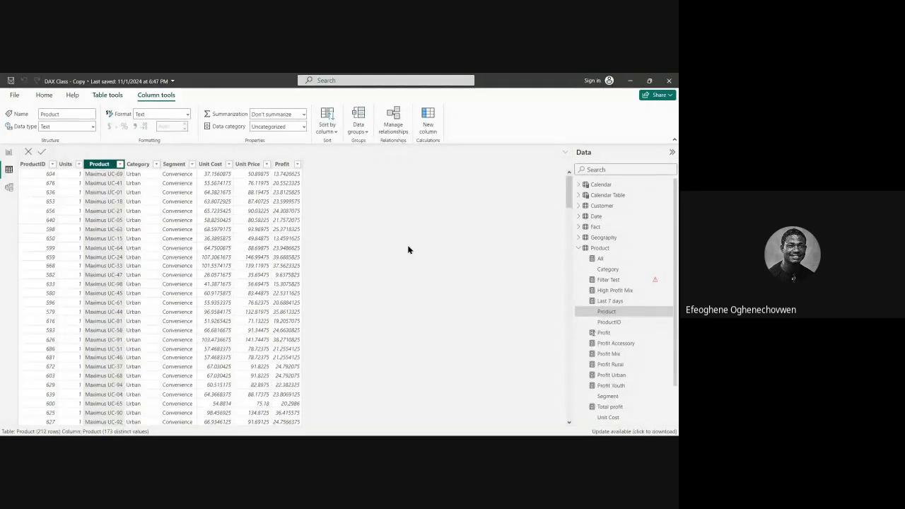
Step: Return to Report view, add a stacked bar chart to the Groupings page, and enlarge and reposition it mid-page
{"action": "left_click", "coordinate": [8, 152]}
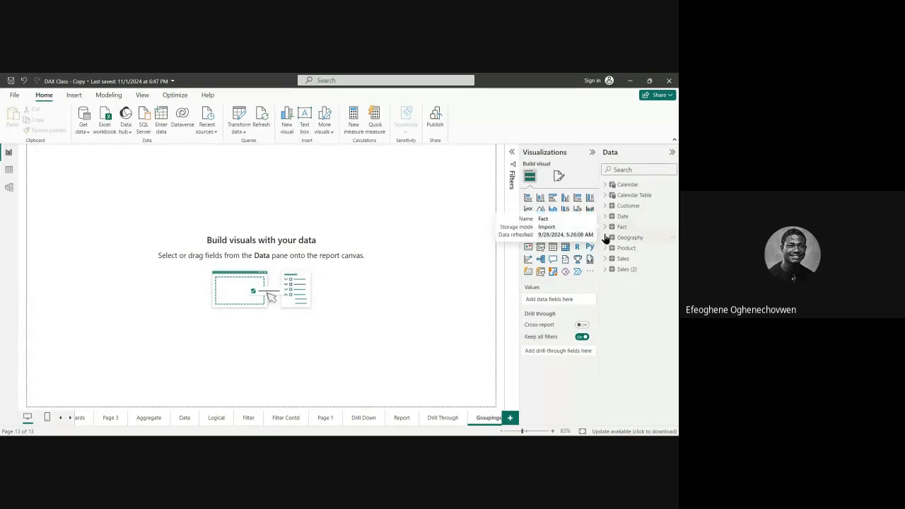
{"action": "left_click", "coordinate": [527, 203]}
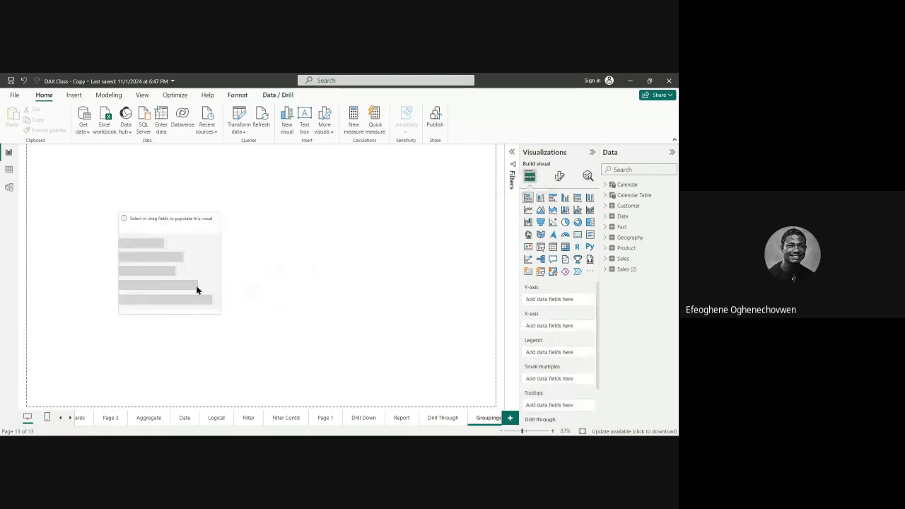
{"action": "left_click_drag", "start_coordinate": [264, 264], "coordinate": [361, 267]}
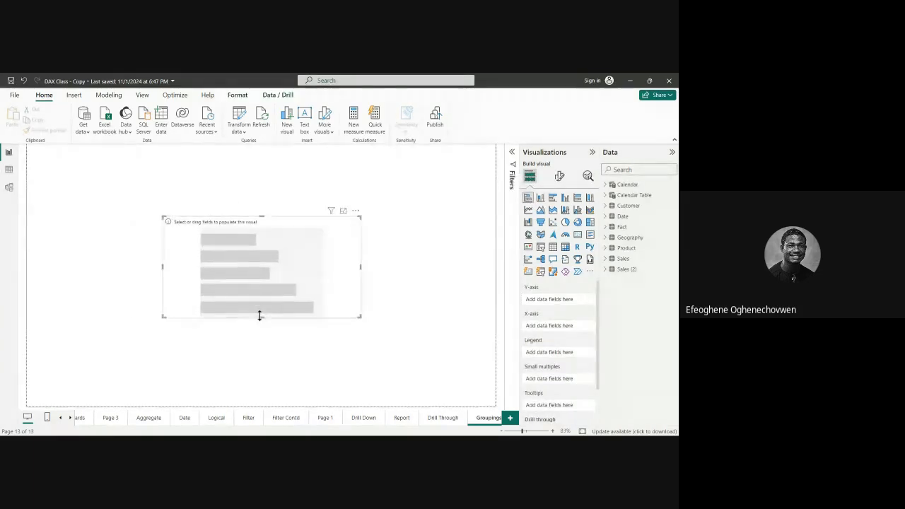
{"action": "left_click_drag", "start_coordinate": [261, 317], "coordinate": [261, 369]}
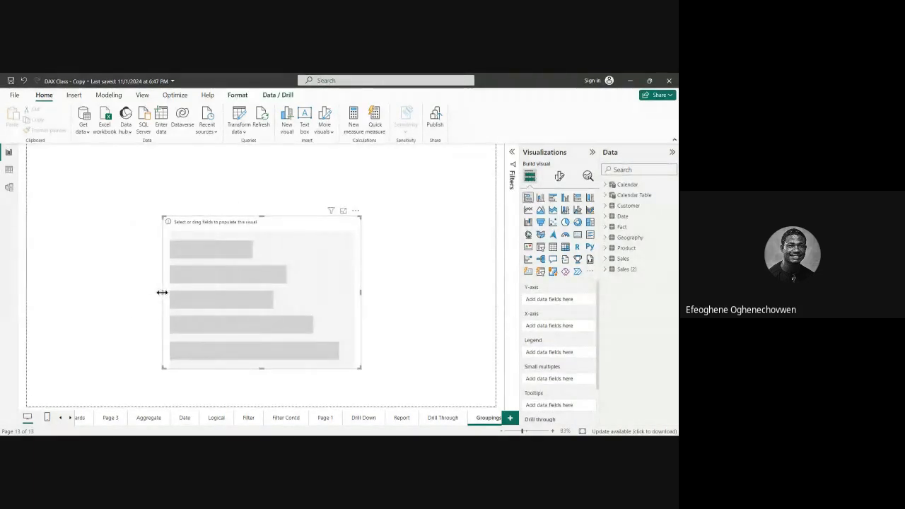
{"action": "left_click_drag", "start_coordinate": [162, 292], "coordinate": [117, 283]}
{"action": "left_click_drag", "start_coordinate": [285, 242], "coordinate": [296, 225]}
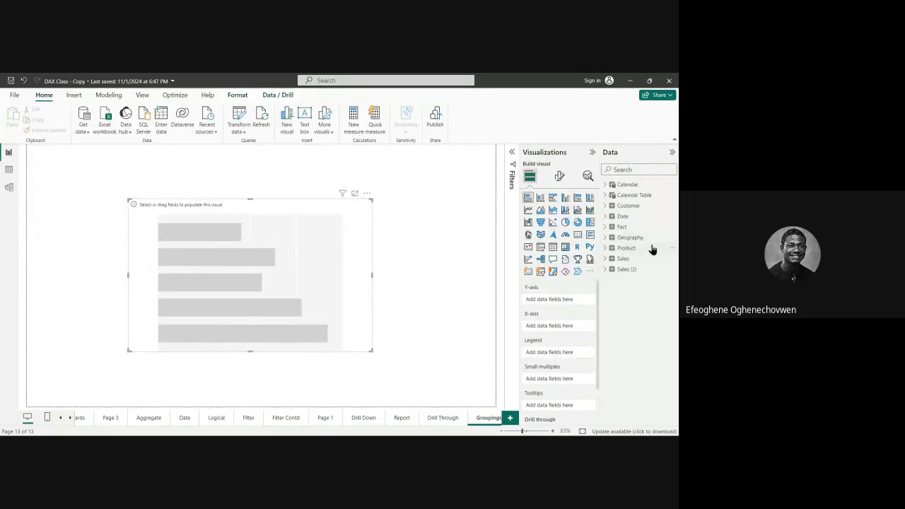
Step: Plot Product from the Product table on the chart's Y-axis and Profit from the Fact table on its X-axis
{"action": "left_click", "coordinate": [611, 249]}
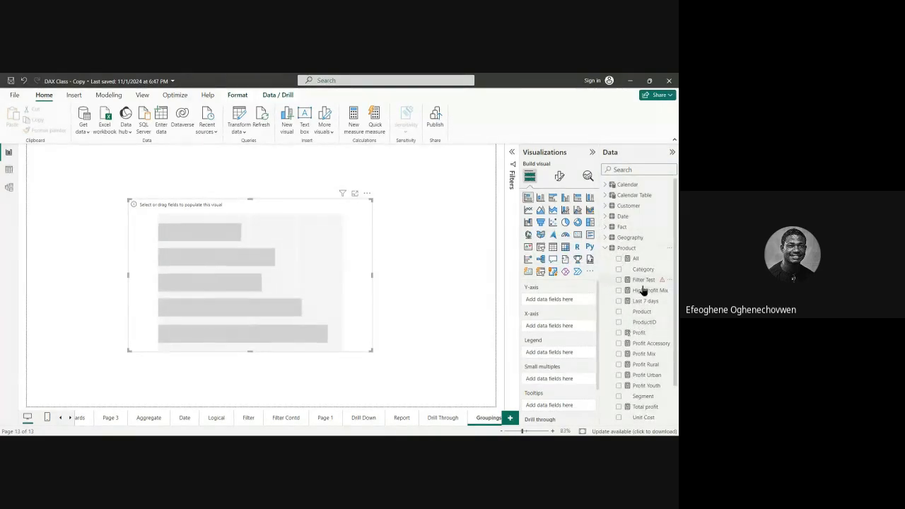
{"action": "scroll", "coordinate": [644, 347], "scroll_direction": "down", "scroll_amount": 2}
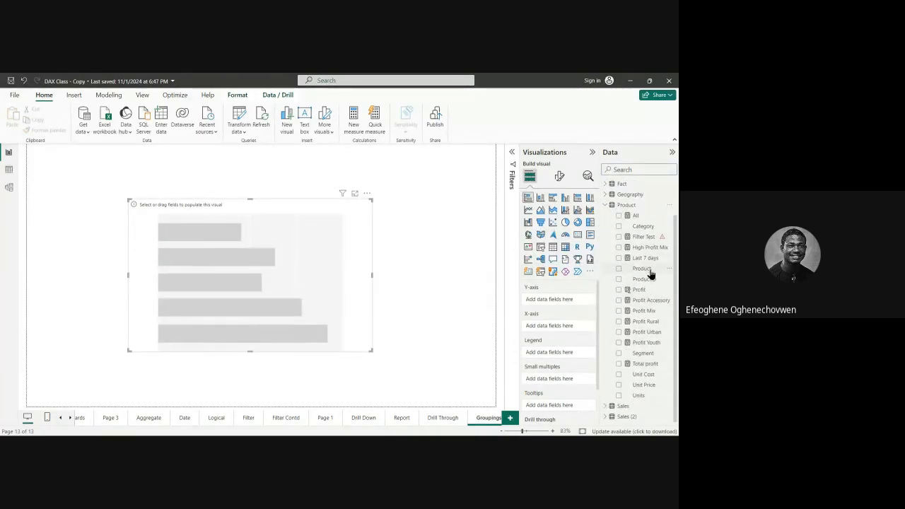
{"action": "left_click_drag", "start_coordinate": [650, 275], "coordinate": [572, 307]}
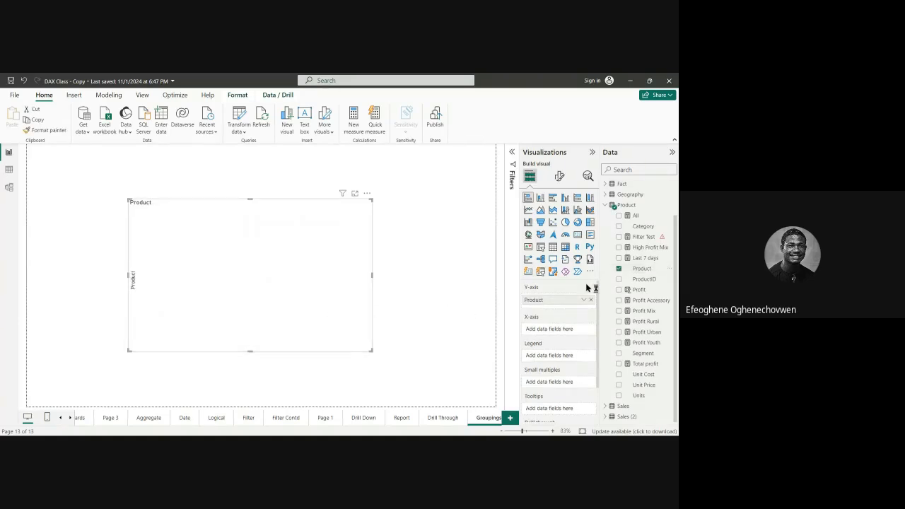
{"action": "left_click", "coordinate": [607, 207]}
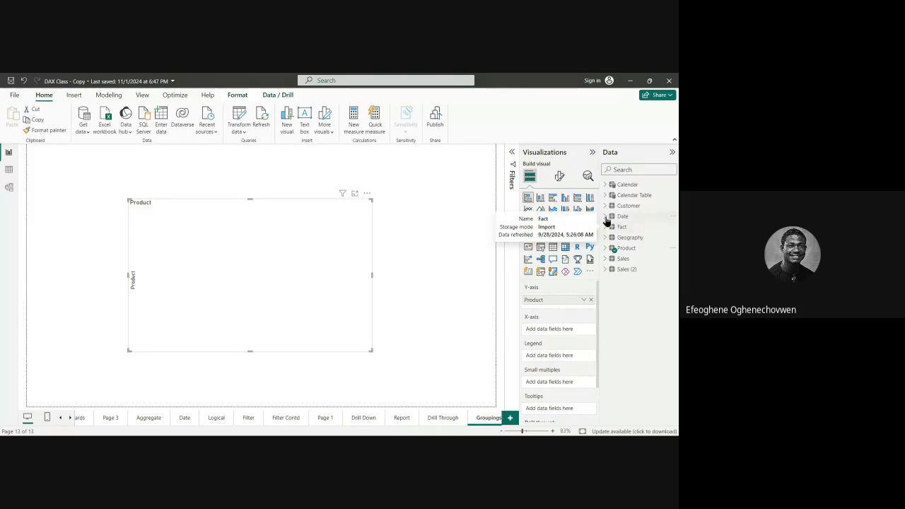
{"action": "left_click", "coordinate": [607, 228]}
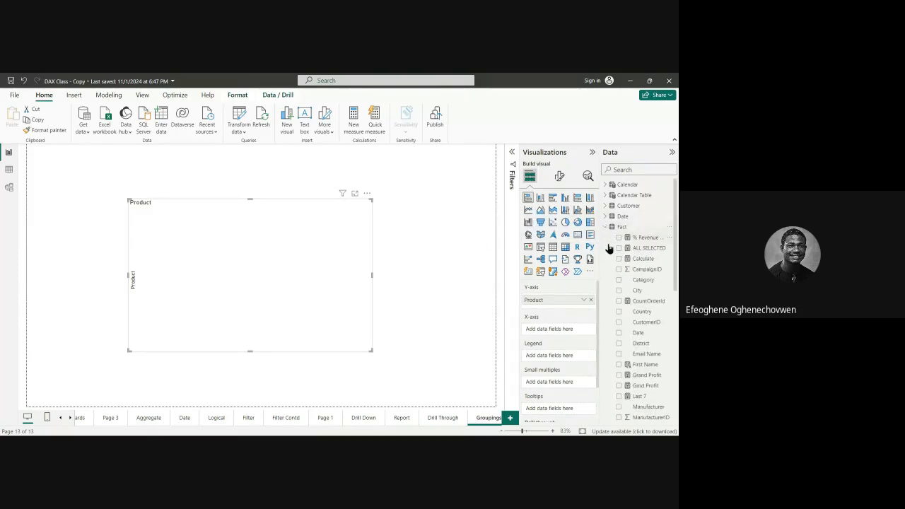
{"action": "scroll", "coordinate": [632, 318], "scroll_direction": "down", "scroll_amount": 3}
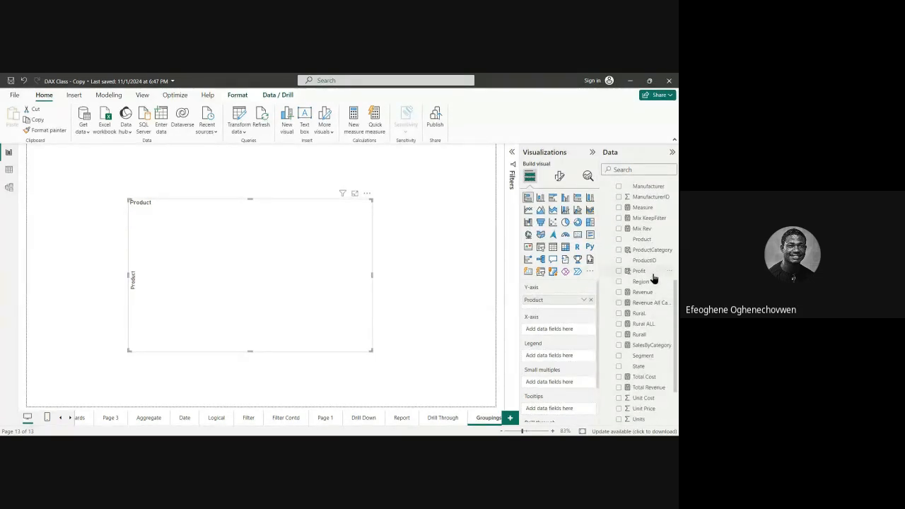
{"action": "left_click_drag", "start_coordinate": [654, 278], "coordinate": [575, 334]}
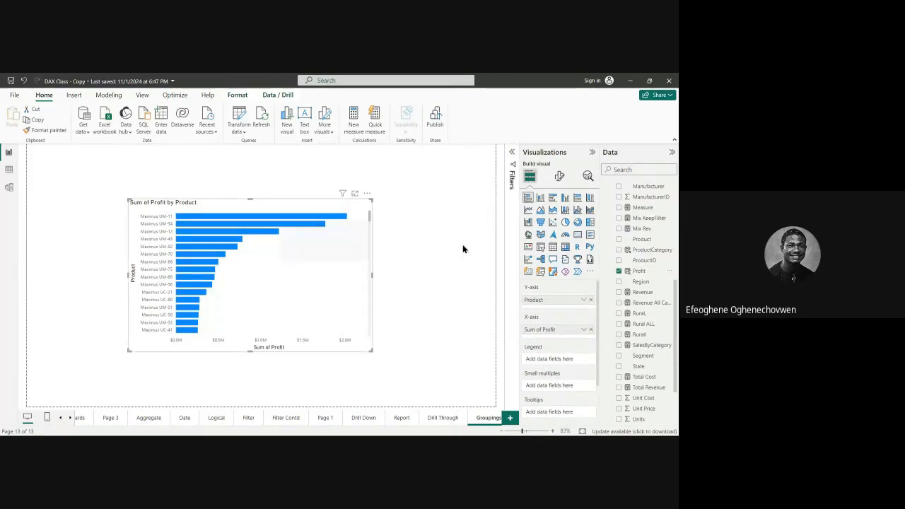
Step: Turn on the shadow effect for the stacked bar chart
{"action": "left_click", "coordinate": [558, 177]}
{"action": "left_click", "coordinate": [559, 216]}
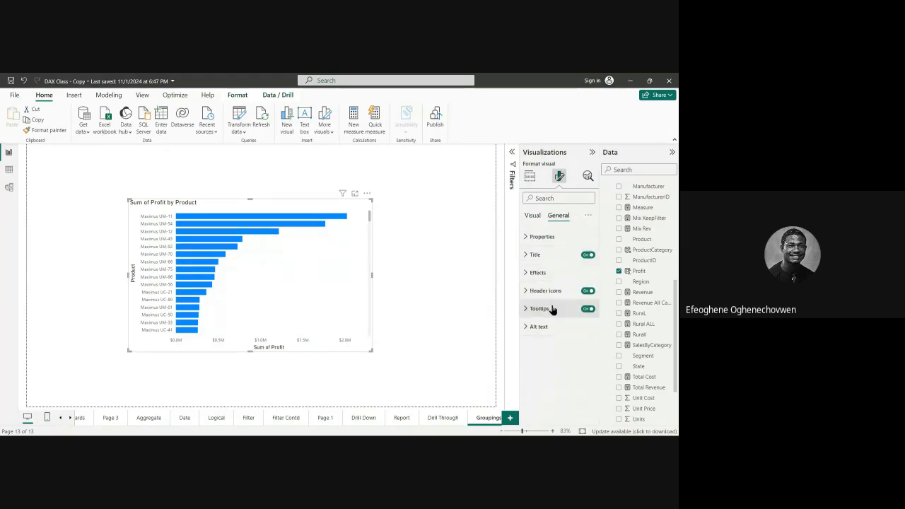
{"action": "left_click", "coordinate": [536, 275]}
{"action": "left_click", "coordinate": [589, 389]}
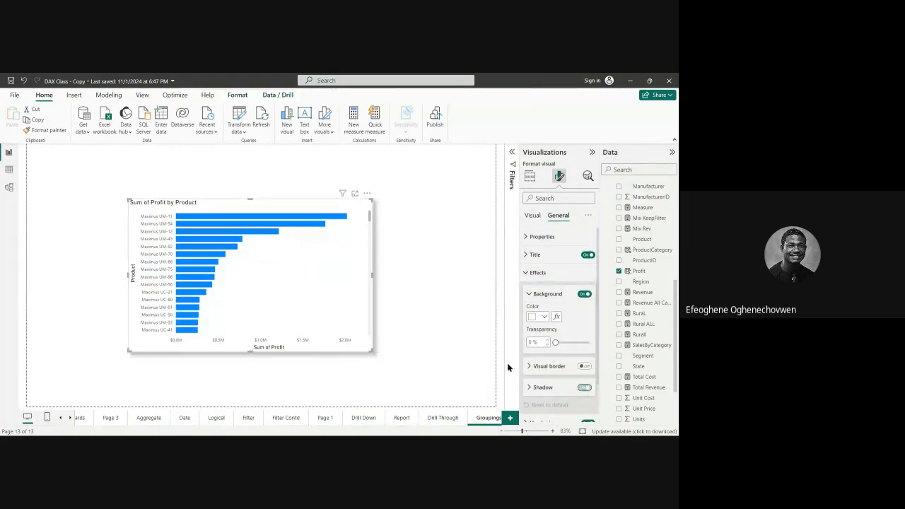
Step: Enlarge the bar chart in both directions and reposition it so it fills most of the Groupings page
{"action": "left_click_drag", "start_coordinate": [372, 274], "coordinate": [452, 276]}
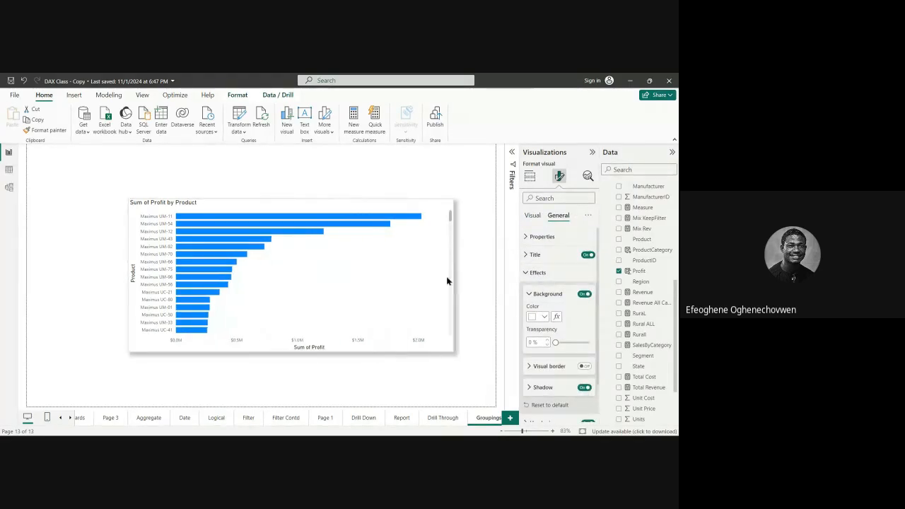
{"action": "left_click_drag", "start_coordinate": [288, 351], "coordinate": [291, 381]}
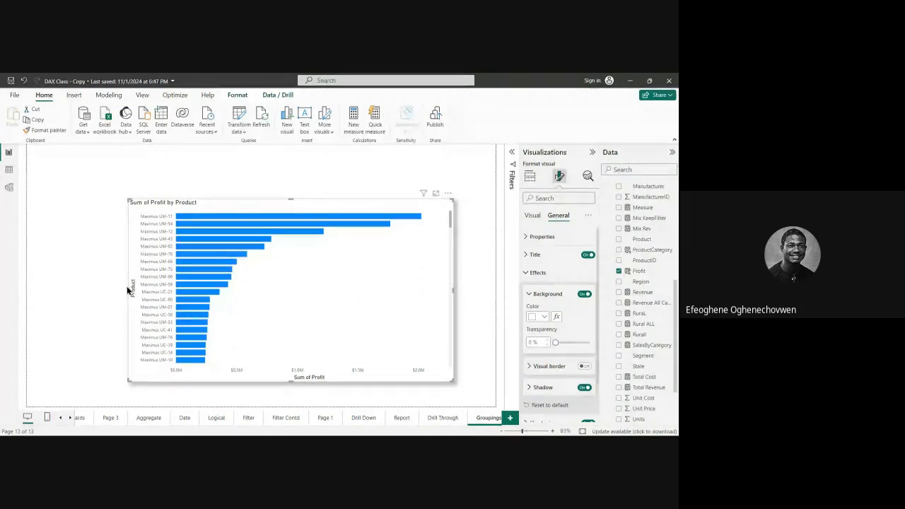
{"action": "left_click_drag", "start_coordinate": [282, 209], "coordinate": [238, 209]}
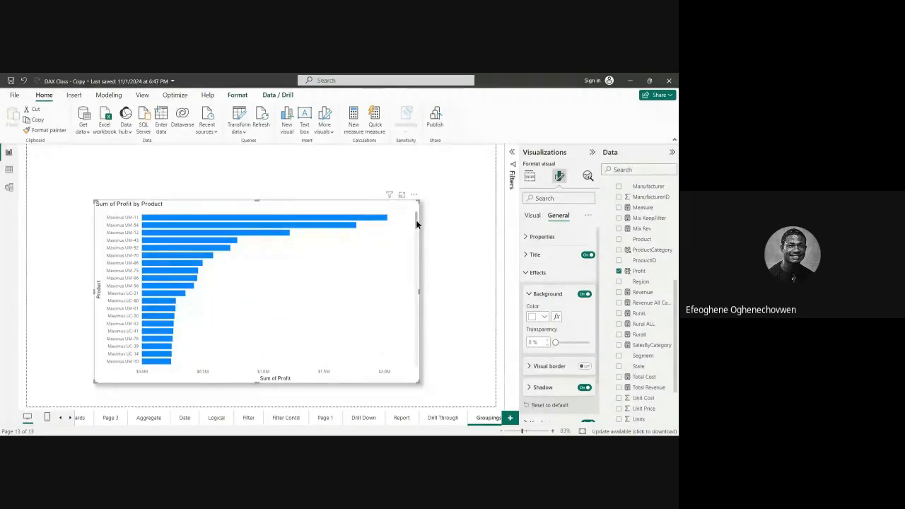
{"action": "left_click_drag", "start_coordinate": [416, 220], "coordinate": [445, 205]}
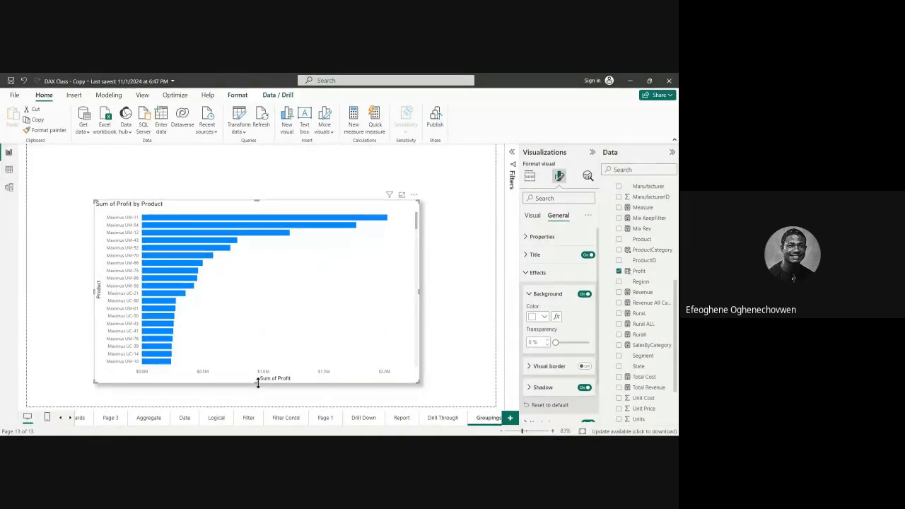
{"action": "mouse_move", "coordinate": [258, 382]}
{"action": "left_mouse_down"}
{"action": "mouse_move", "coordinate": [259, 402]}
{"action": "mouse_move", "coordinate": [258, 393]}
{"action": "left_mouse_up"}
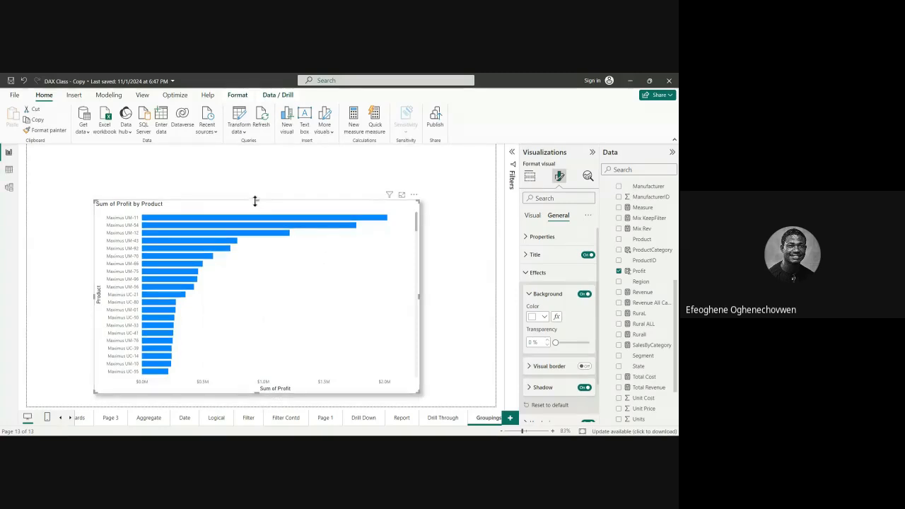
{"action": "left_click_drag", "start_coordinate": [256, 202], "coordinate": [266, 158]}
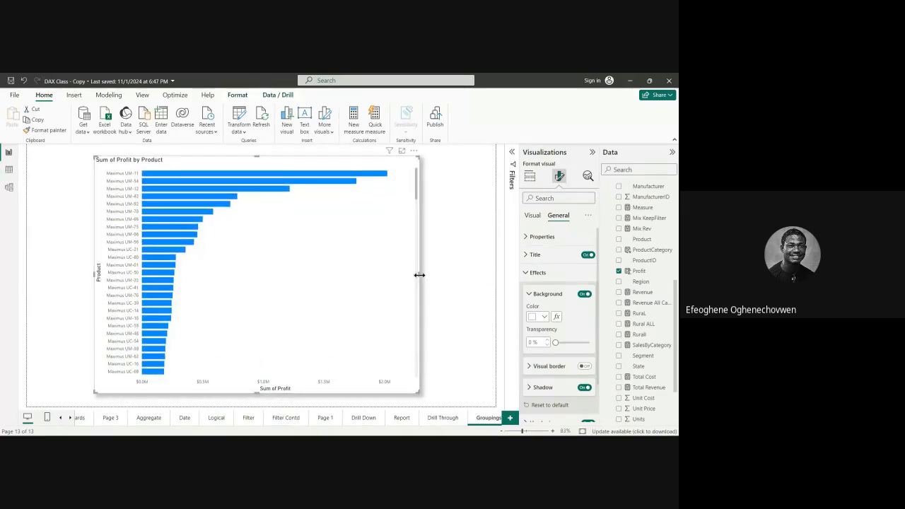
{"action": "left_click_drag", "start_coordinate": [419, 275], "coordinate": [469, 275]}
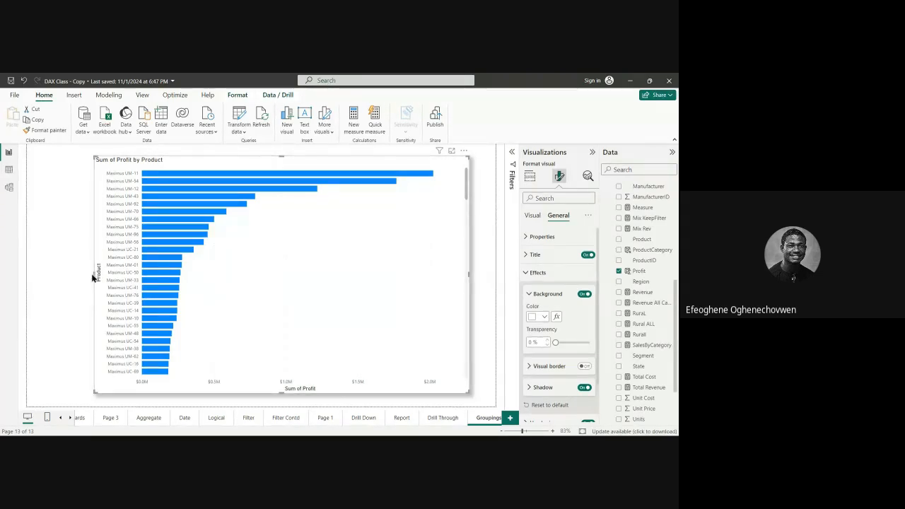
{"action": "left_click_drag", "start_coordinate": [94, 273], "coordinate": [43, 273]}
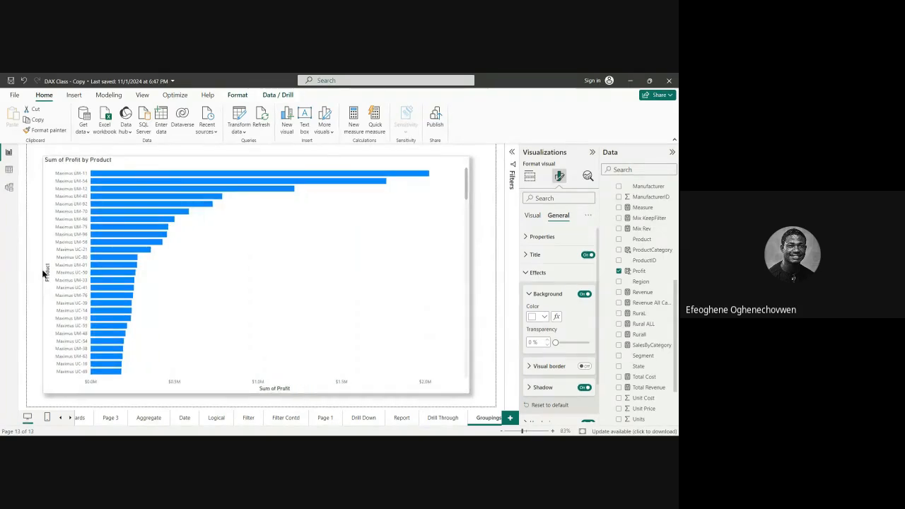
{"action": "mouse_move", "coordinate": [268, 277]}
{"action": "left_mouse_down"}
{"action": "mouse_move", "coordinate": [285, 278]}
{"action": "mouse_move", "coordinate": [275, 280]}
{"action": "left_mouse_up"}
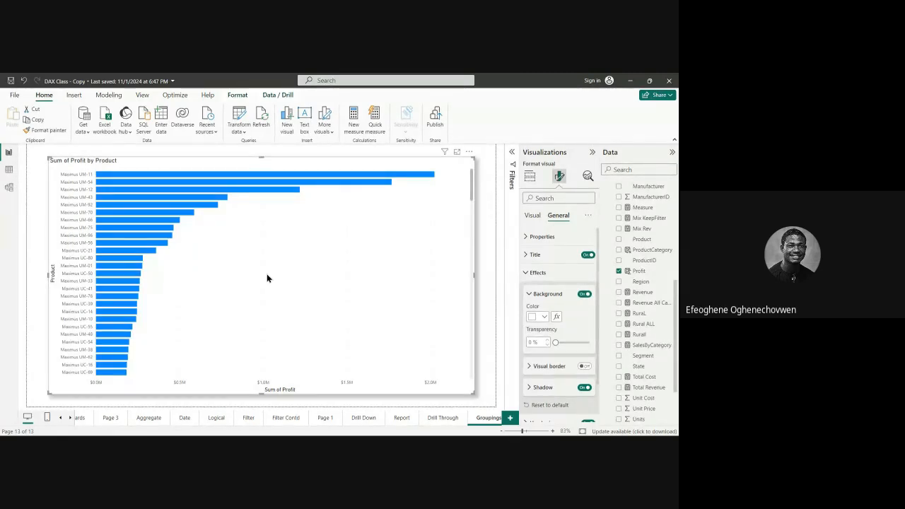
Step: Look through the full list of product bars in the chart, from the highest profit to the lowest
{"action": "scroll", "coordinate": [226, 247], "scroll_direction": "down", "scroll_amount": 6}
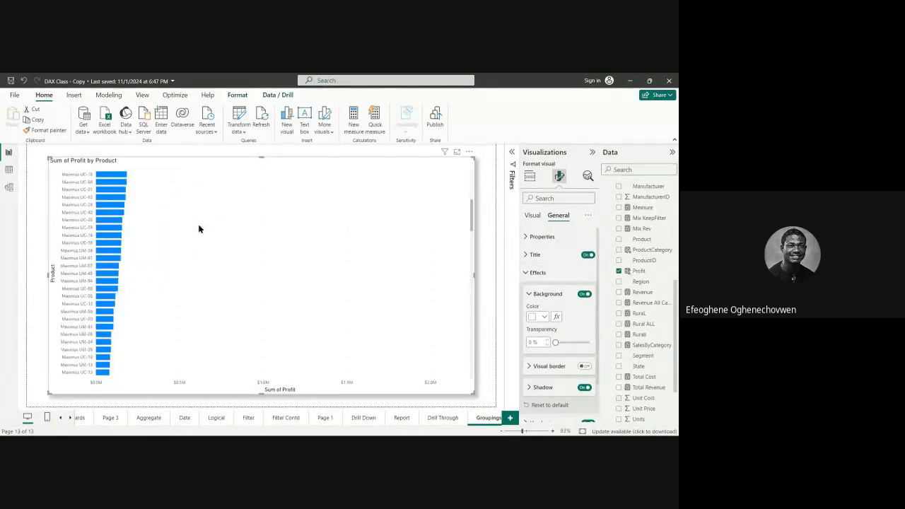
{"action": "scroll", "coordinate": [272, 253], "scroll_direction": "up", "scroll_amount": 8}
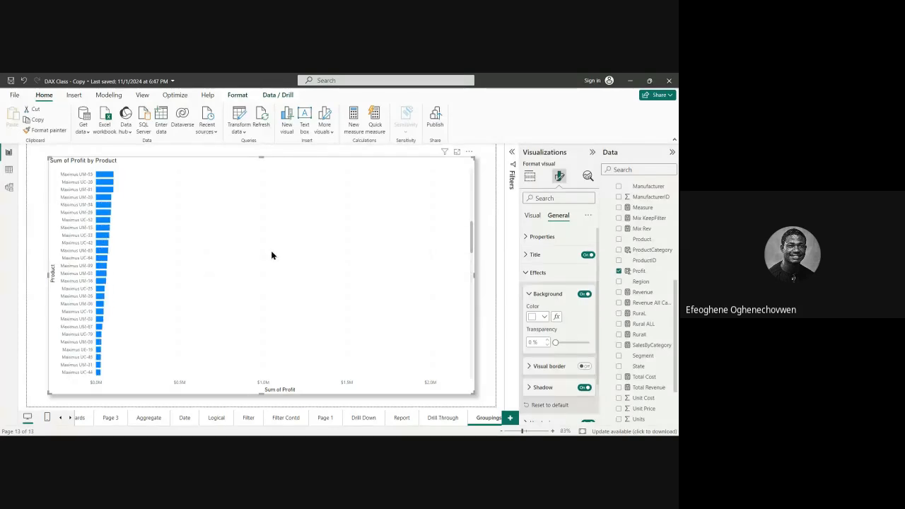
{"action": "scroll", "coordinate": [273, 255], "scroll_direction": "up", "scroll_amount": 3}
{"action": "scroll", "coordinate": [293, 242], "scroll_direction": "down", "scroll_amount": 10}
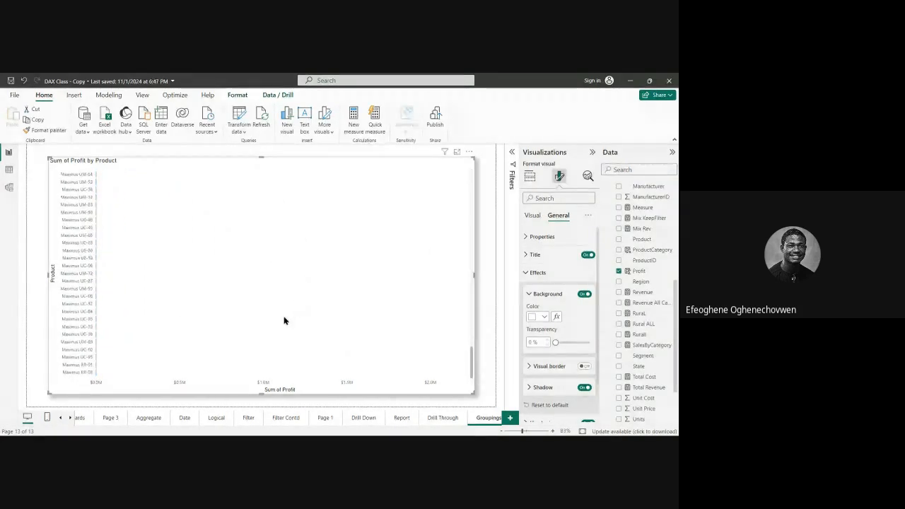
{"action": "scroll", "coordinate": [294, 296], "scroll_direction": "up", "scroll_amount": 5}
{"action": "scroll", "coordinate": [294, 290], "scroll_direction": "up", "scroll_amount": 5}
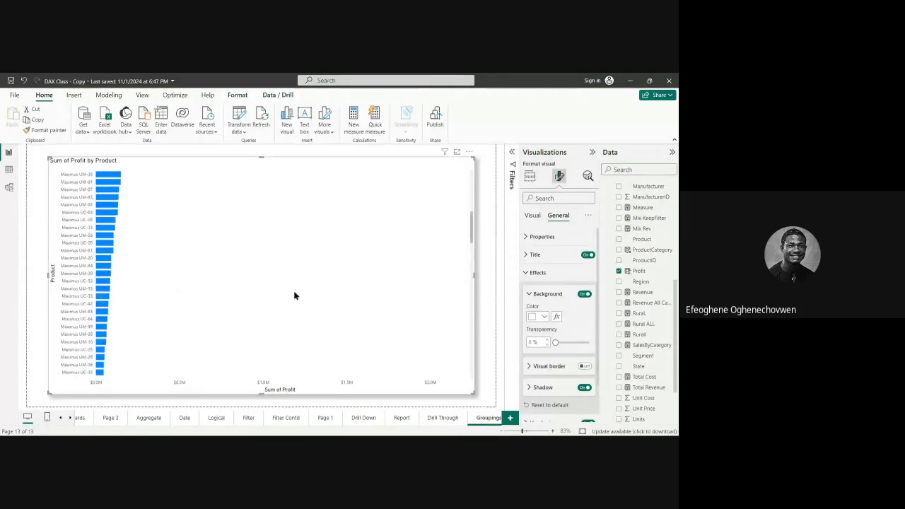
{"action": "scroll", "coordinate": [293, 292], "scroll_direction": "down", "scroll_amount": 3}
{"action": "scroll", "coordinate": [296, 309], "scroll_direction": "down", "scroll_amount": 5}
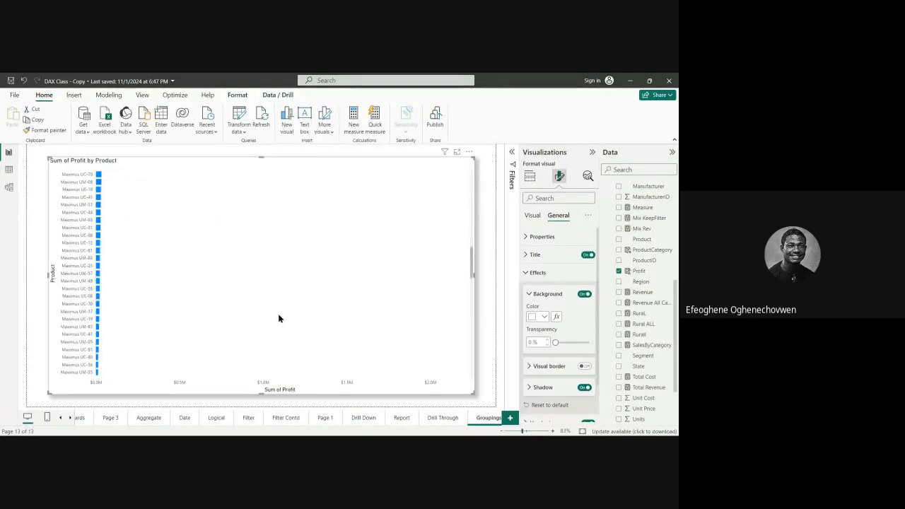
{"action": "scroll", "coordinate": [269, 307], "scroll_direction": "up", "scroll_amount": 10}
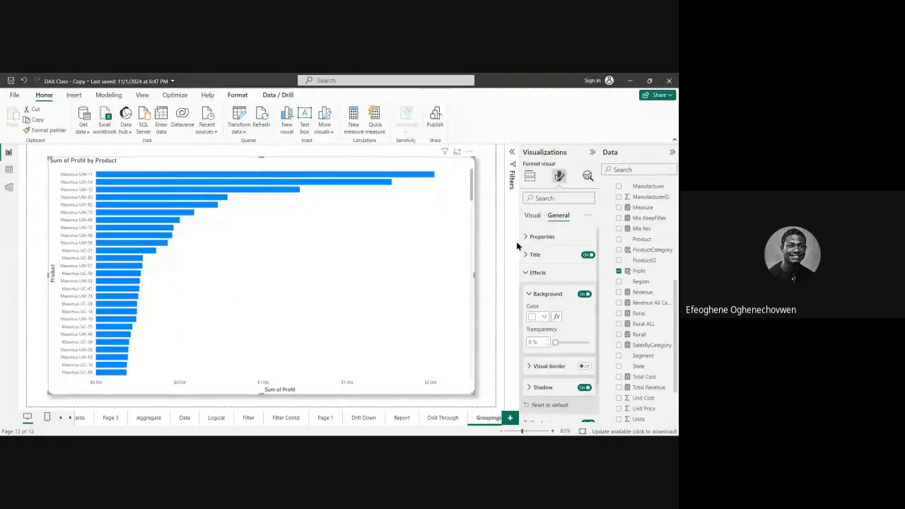
Step: Start a new group based on the Product field of the Fact table
{"action": "scroll", "coordinate": [620, 221], "scroll_direction": "up", "scroll_amount": 5}
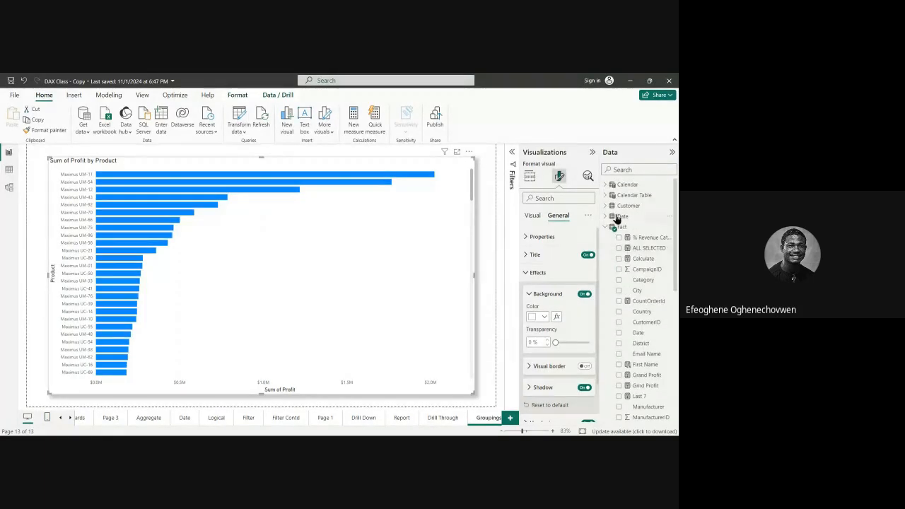
{"action": "left_click", "coordinate": [608, 230]}
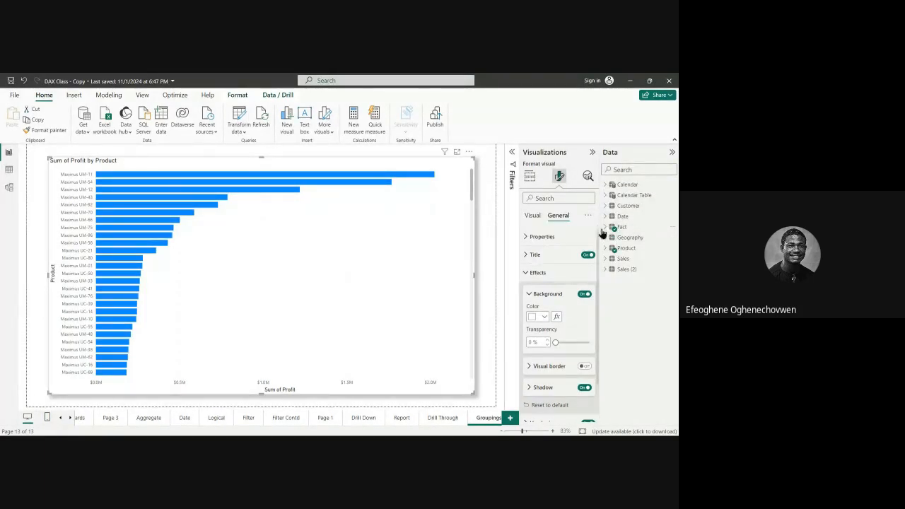
{"action": "left_click", "coordinate": [606, 231]}
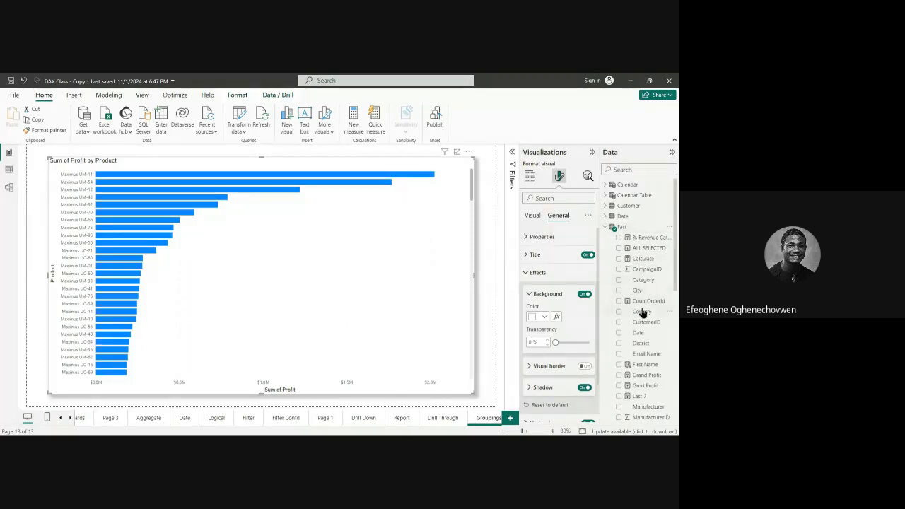
{"action": "scroll", "coordinate": [649, 314], "scroll_direction": "down", "scroll_amount": 4}
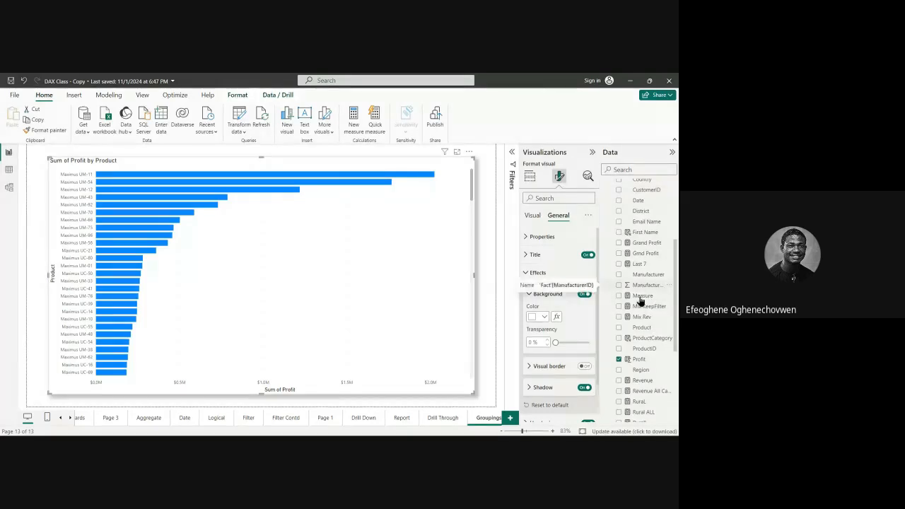
{"action": "scroll", "coordinate": [643, 311], "scroll_direction": "down", "scroll_amount": 3}
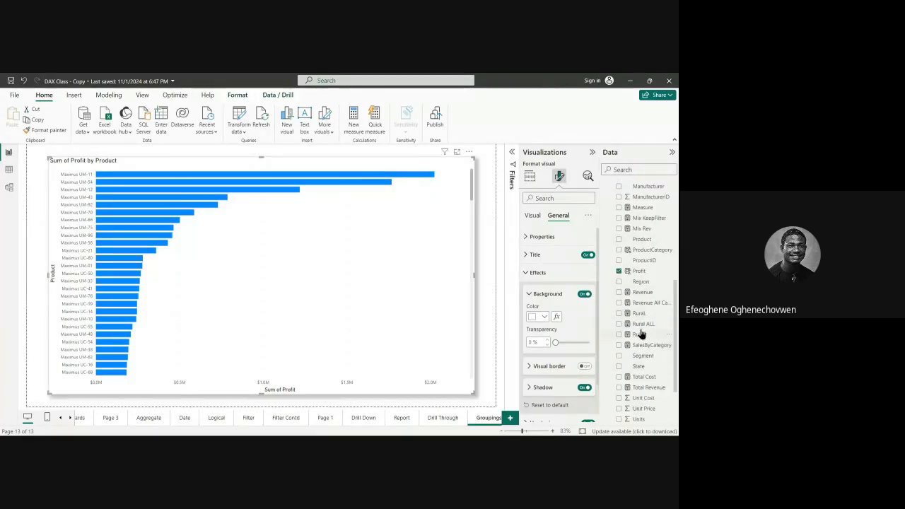
{"action": "scroll", "coordinate": [644, 333], "scroll_direction": "up", "scroll_amount": 3}
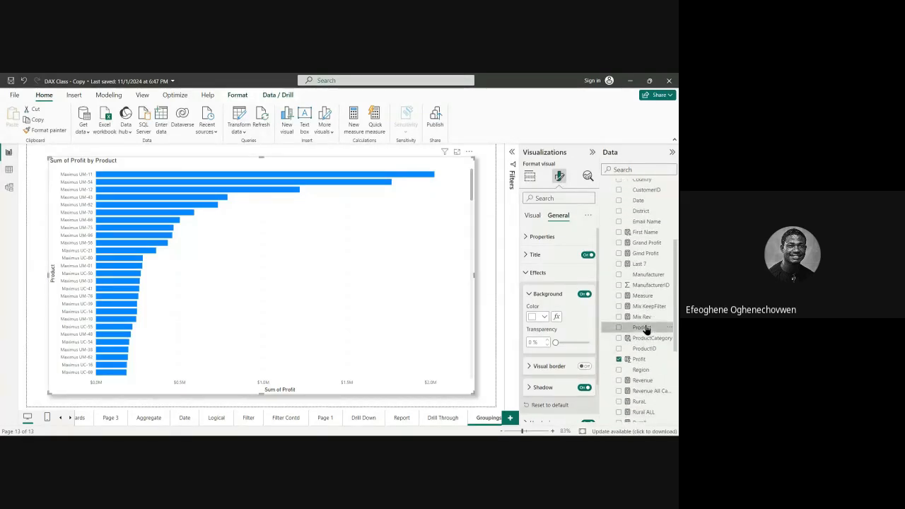
{"action": "right_click", "coordinate": [646, 329]}
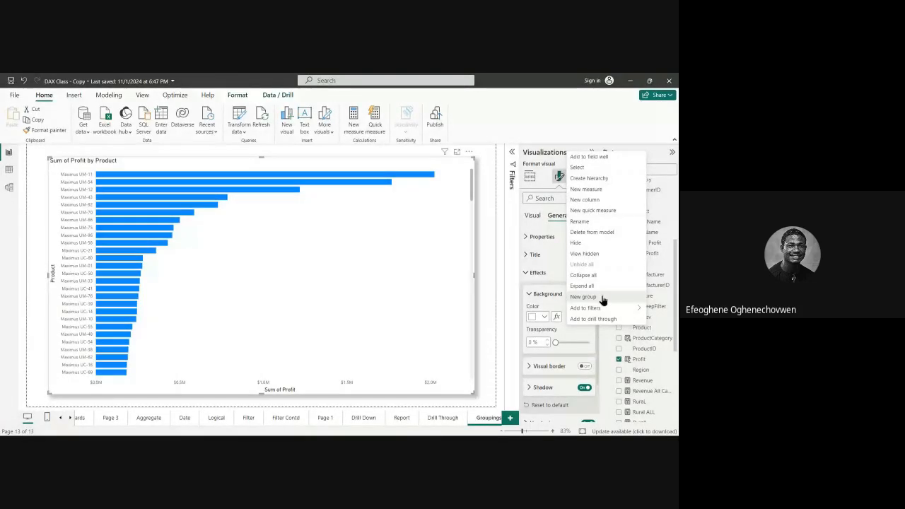
{"action": "left_click", "coordinate": [602, 297]}
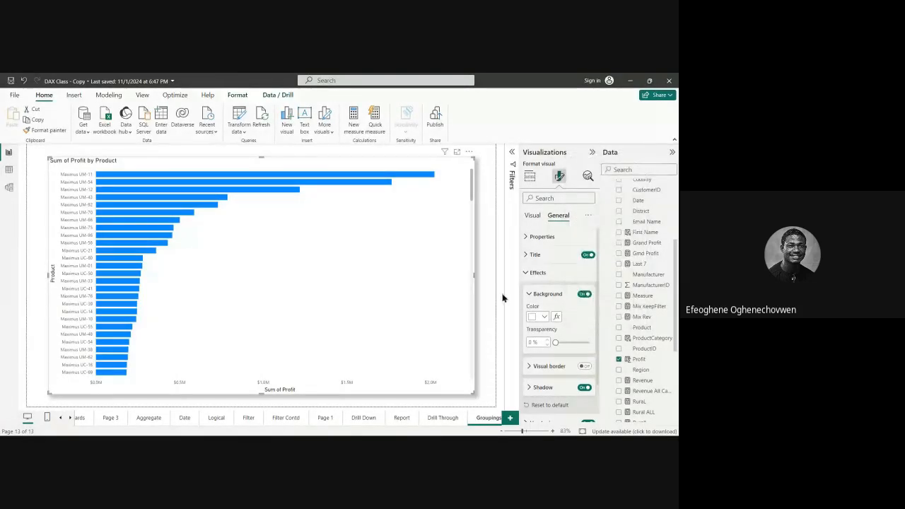
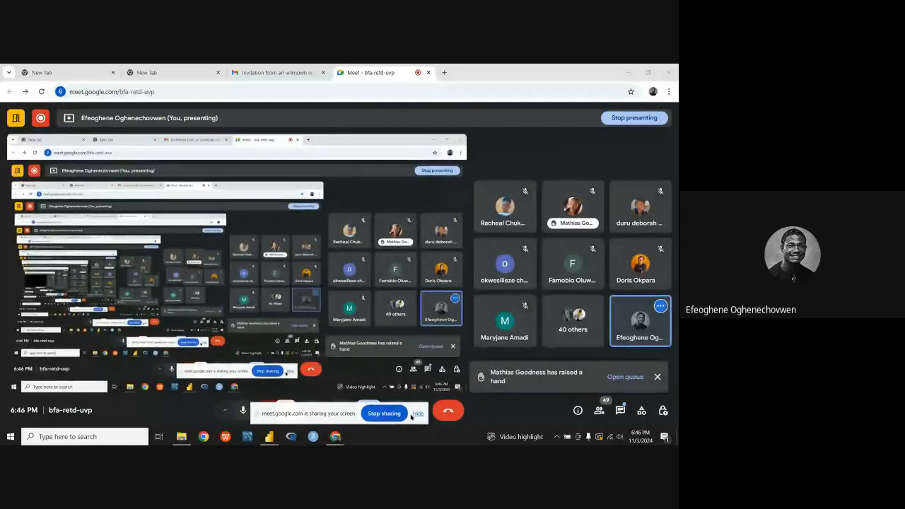
Step: Switch to the DAX Class - Copy report in Power BI and start a new group based on the Product field
{"action": "left_click", "coordinate": [413, 416]}
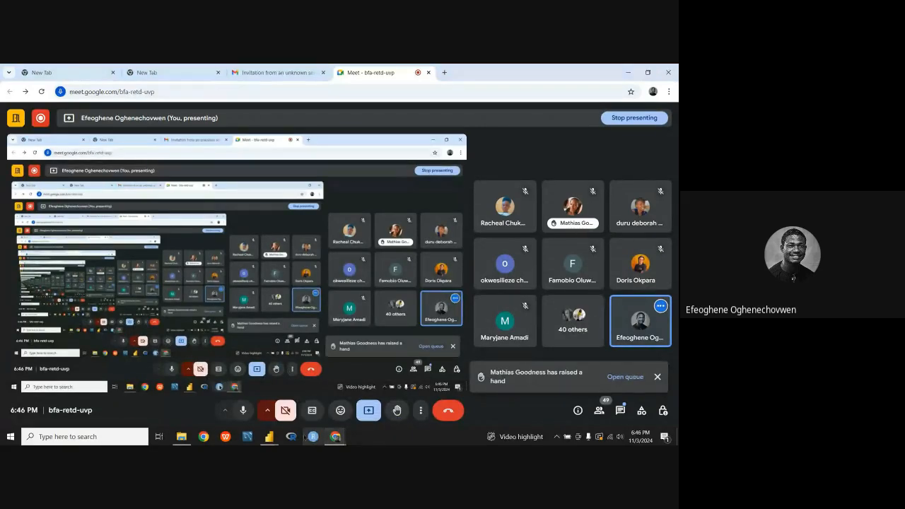
{"action": "mouse_move", "coordinate": [269, 436]}
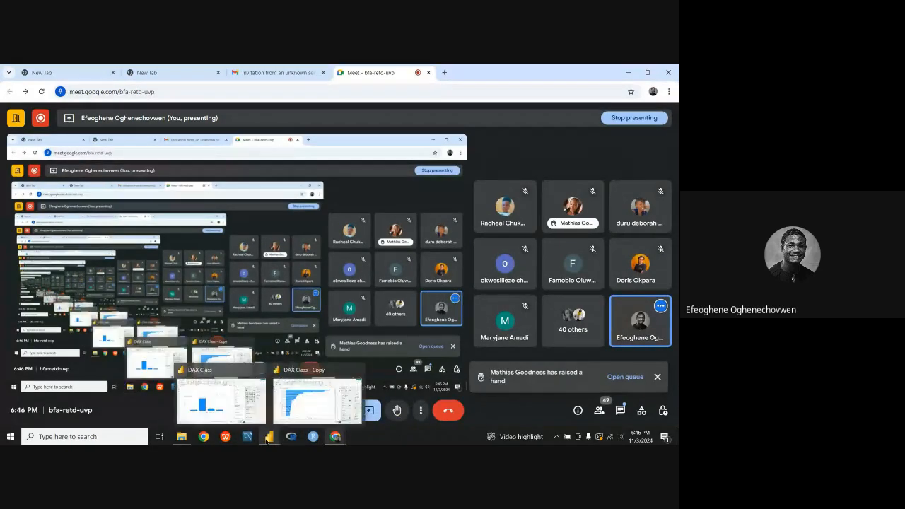
{"action": "left_click", "coordinate": [316, 408]}
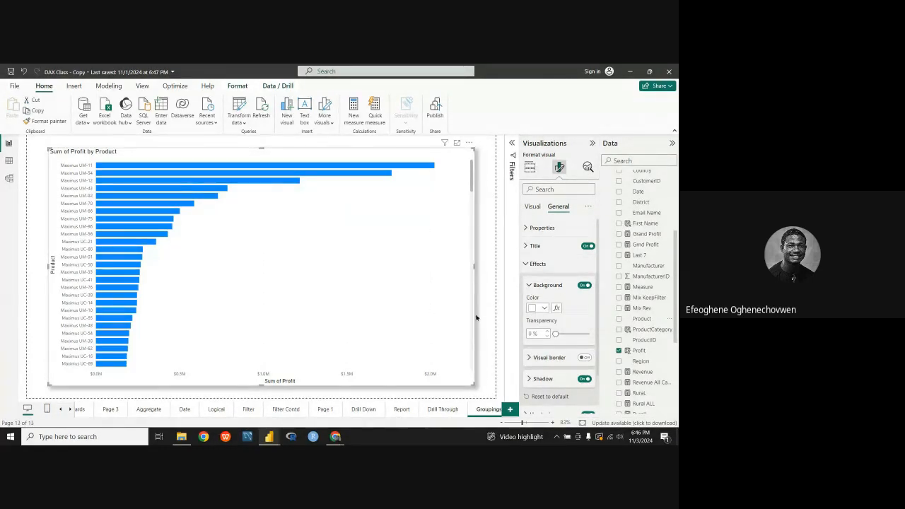
{"action": "right_click", "coordinate": [646, 311]}
{"action": "left_click", "coordinate": [585, 293]}
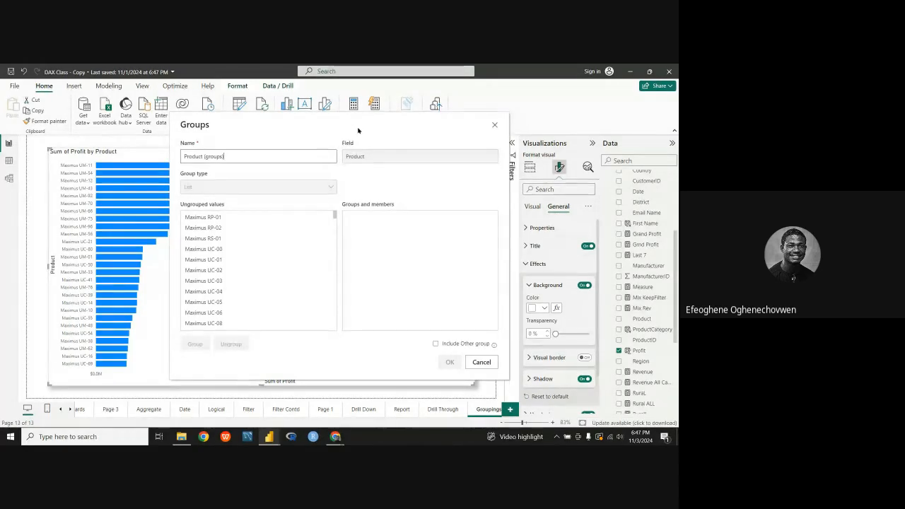
{"action": "left_click_drag", "start_coordinate": [358, 131], "coordinate": [340, 149]}
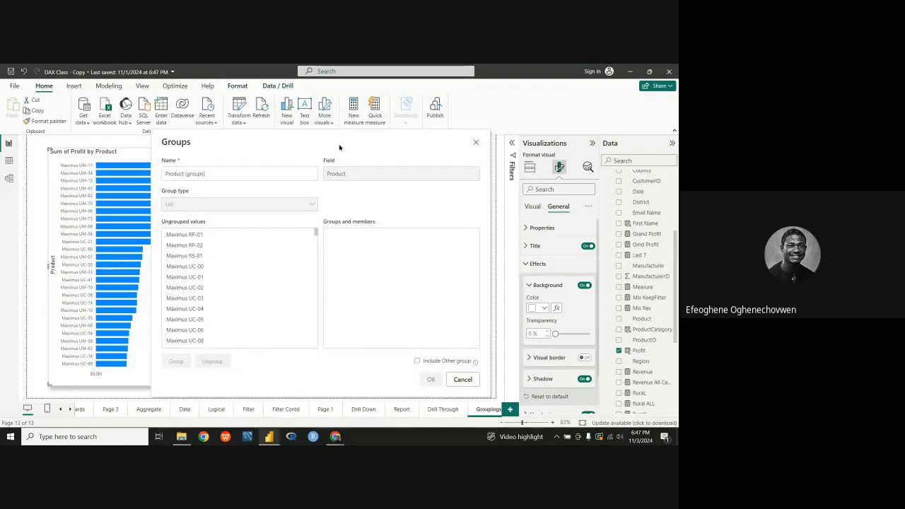
Step: Name the new product grouping "Grouped Product"
{"action": "left_click", "coordinate": [201, 174]}
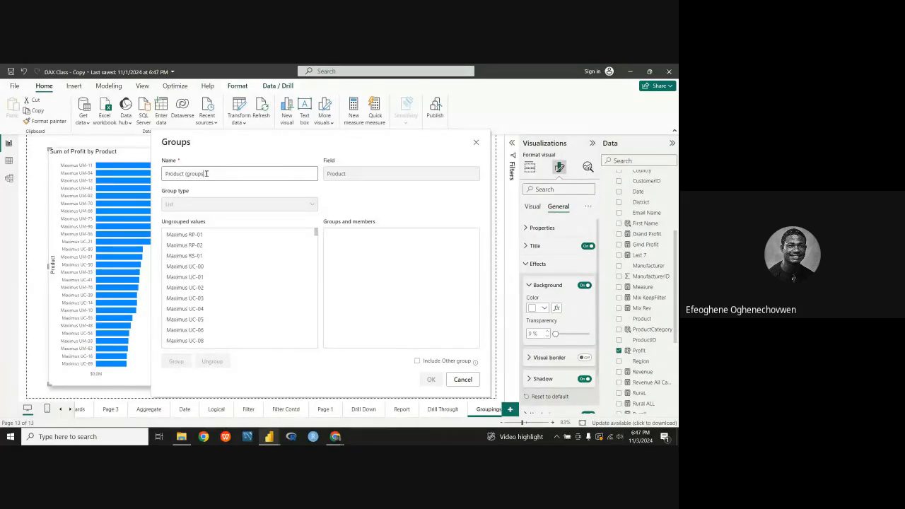
{"action": "key", "text": "BackSpace"}
{"action": "key", "text": "BackSpace"}
{"action": "key", "text": "BackSpace"}
{"action": "key", "text": "BackSpace"}
{"action": "key", "text": "BackSpace"}
{"action": "key", "text": "BackSpace"}
{"action": "key", "text": "BackSpace"}
{"action": "key", "text": "BackSpace"}
{"action": "key", "text": "BackSpace"}
{"action": "key", "text": "BackSpace"}
{"action": "key", "text": "BackSpace"}
{"action": "key", "text": "BackSpace"}
{"action": "key", "text": "BackSpace"}
{"action": "key", "text": "BackSpace"}
{"action": "key", "text": "BackSpace"}
{"action": "key", "text": "BackSpace"}
{"action": "type", "text": "Group Pr"}
{"action": "key", "text": "BackSpace"}
{"action": "key", "text": "BackSpace"}
{"action": "key", "text": "BackSpace"}
{"action": "key", "text": "BackSpace"}
{"action": "key", "text": "BackSpace"}
{"action": "type", "text": "oduct"}
{"action": "left_click", "coordinate": [178, 174]}
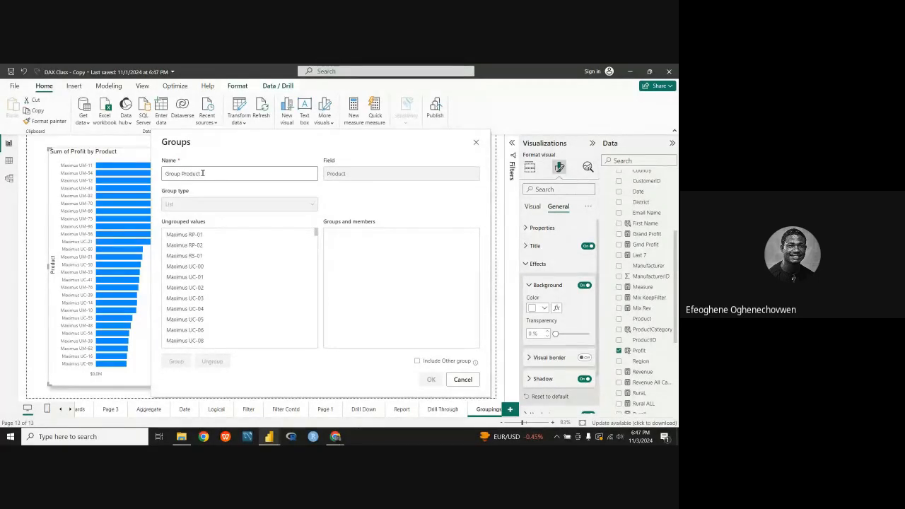
{"action": "type", "text": "ed"}
Step: Look through the ungrouped product values from the Maximus RP items down to Maximus UR to see their name prefixes
{"action": "scroll", "coordinate": [186, 271], "scroll_direction": "down", "scroll_amount": 3}
{"action": "scroll", "coordinate": [185, 274], "scroll_direction": "down", "scroll_amount": 3}
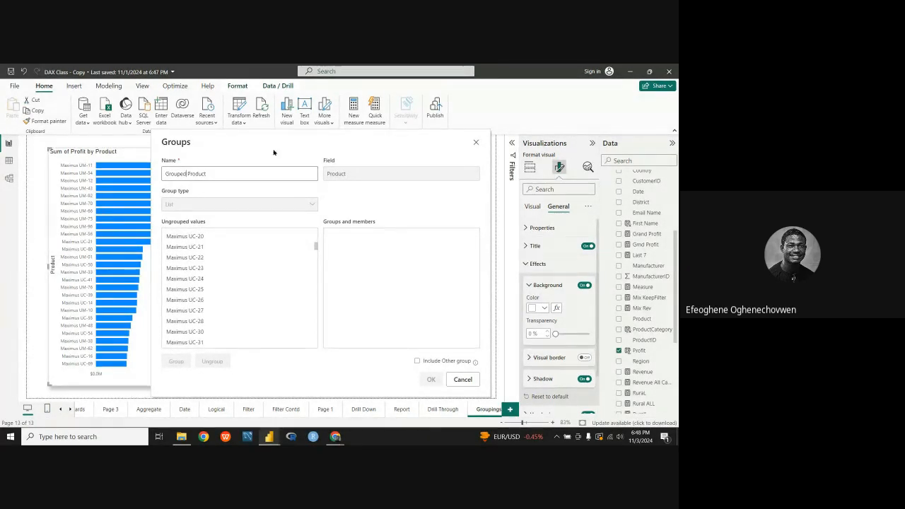
{"action": "left_click_drag", "start_coordinate": [274, 152], "coordinate": [428, 154]}
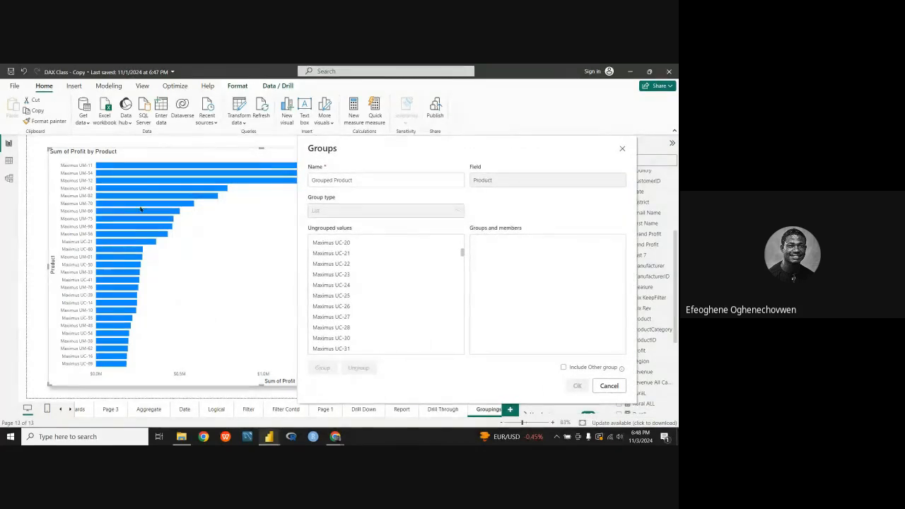
{"action": "left_click_drag", "start_coordinate": [362, 164], "coordinate": [255, 160]}
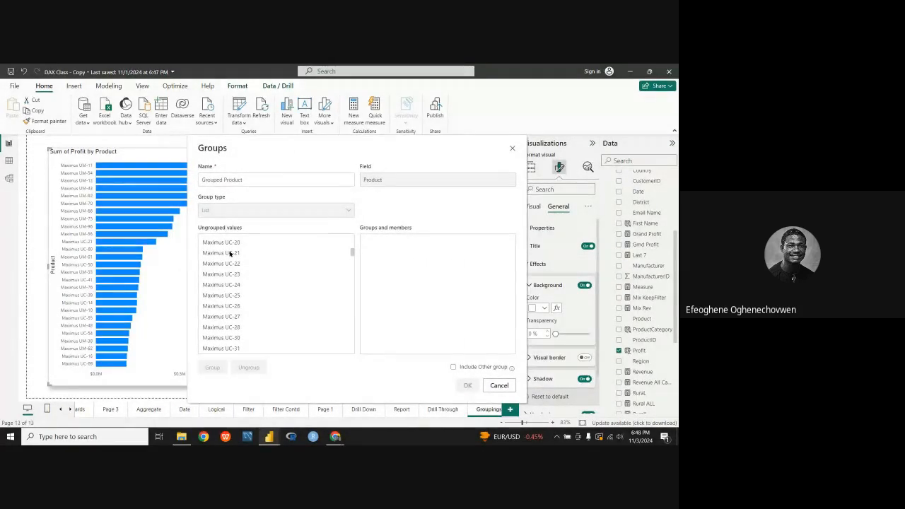
{"action": "scroll", "coordinate": [227, 251], "scroll_direction": "down", "scroll_amount": 3}
{"action": "scroll", "coordinate": [232, 254], "scroll_direction": "up", "scroll_amount": 3}
{"action": "scroll", "coordinate": [228, 267], "scroll_direction": "up", "scroll_amount": 3}
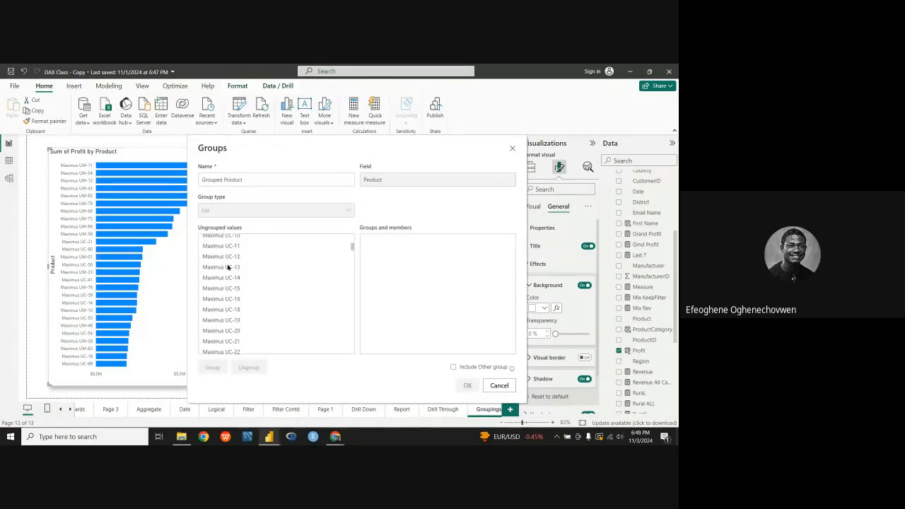
{"action": "scroll", "coordinate": [228, 267], "scroll_direction": "up", "scroll_amount": 3}
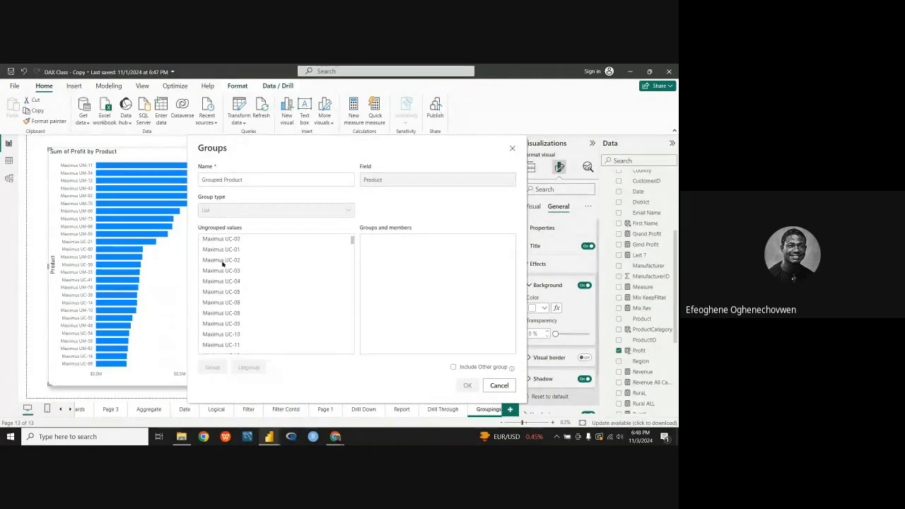
{"action": "scroll", "coordinate": [228, 272], "scroll_direction": "down", "scroll_amount": 3}
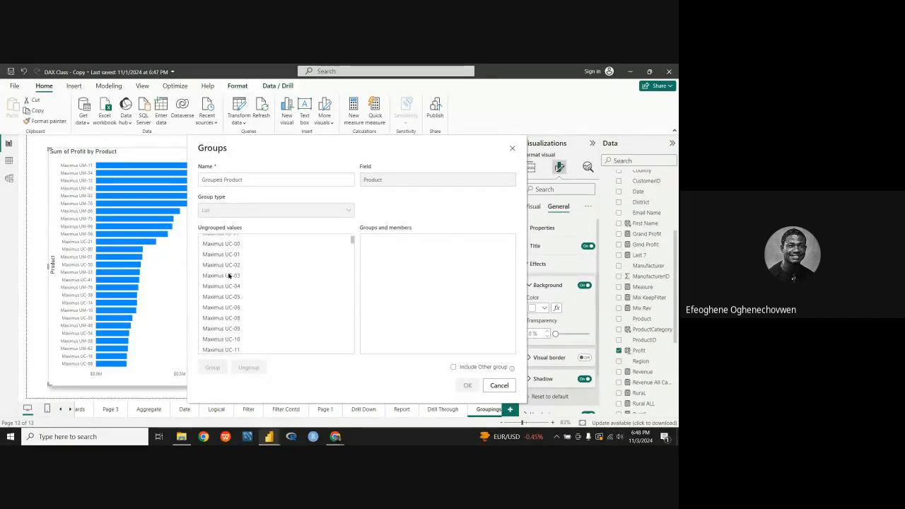
{"action": "scroll", "coordinate": [227, 279], "scroll_direction": "down", "scroll_amount": 8}
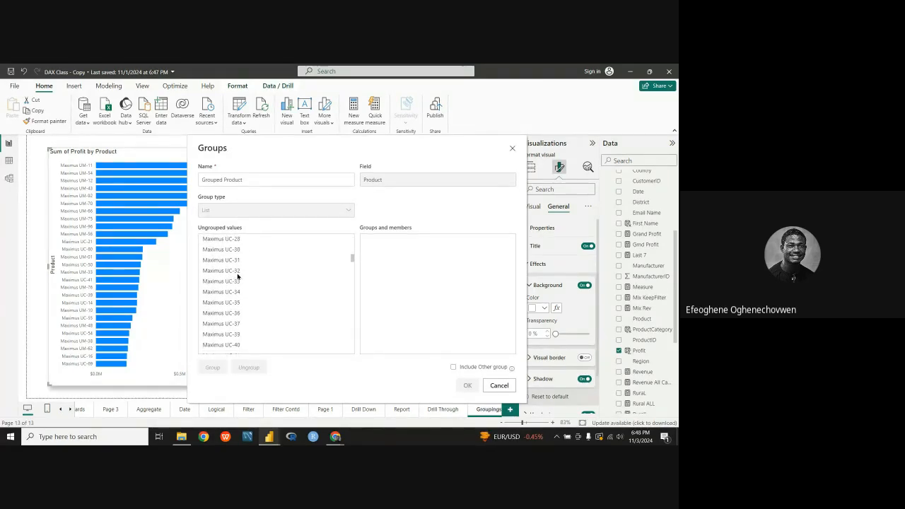
{"action": "scroll", "coordinate": [237, 283], "scroll_direction": "down", "scroll_amount": 6}
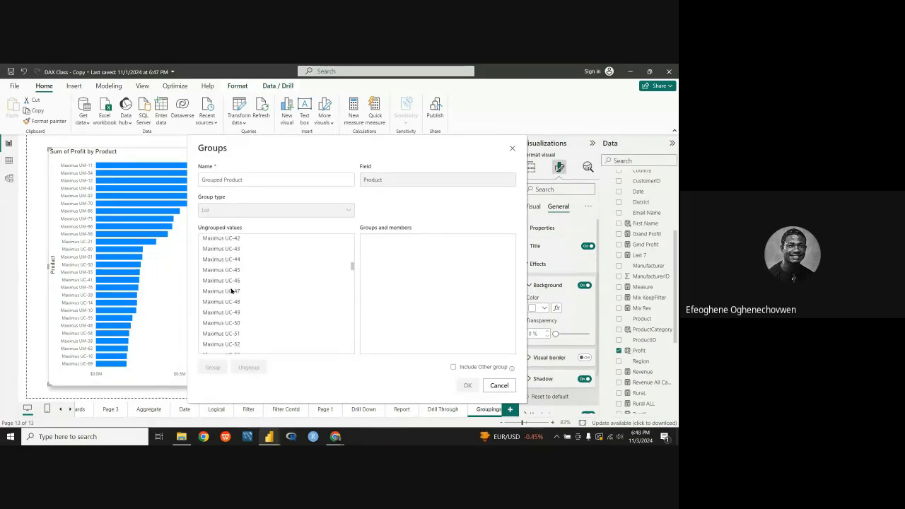
{"action": "scroll", "coordinate": [232, 290], "scroll_direction": "down", "scroll_amount": 10}
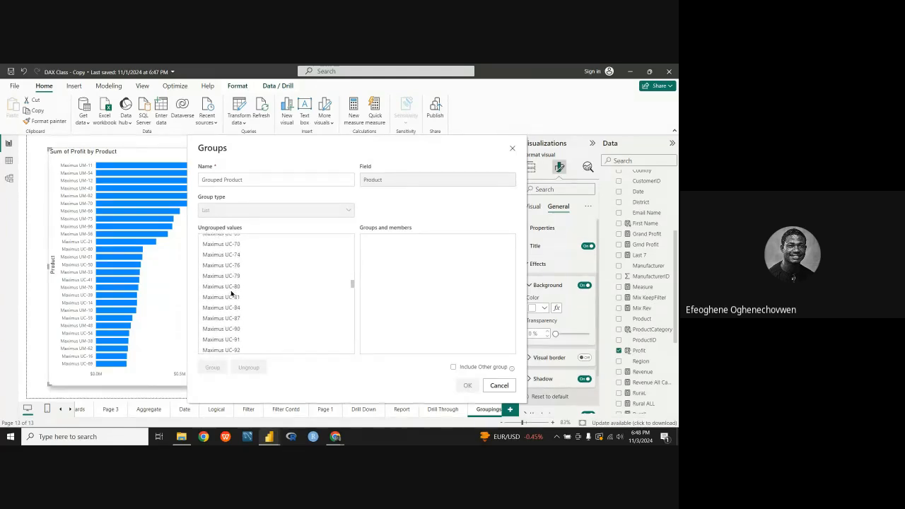
{"action": "scroll", "coordinate": [231, 292], "scroll_direction": "down", "scroll_amount": 4}
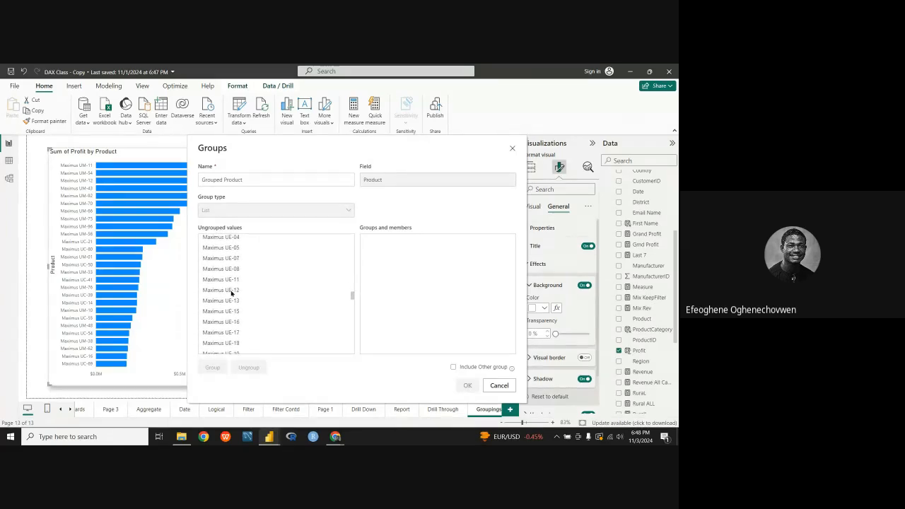
{"action": "scroll", "coordinate": [228, 297], "scroll_direction": "down", "scroll_amount": 5}
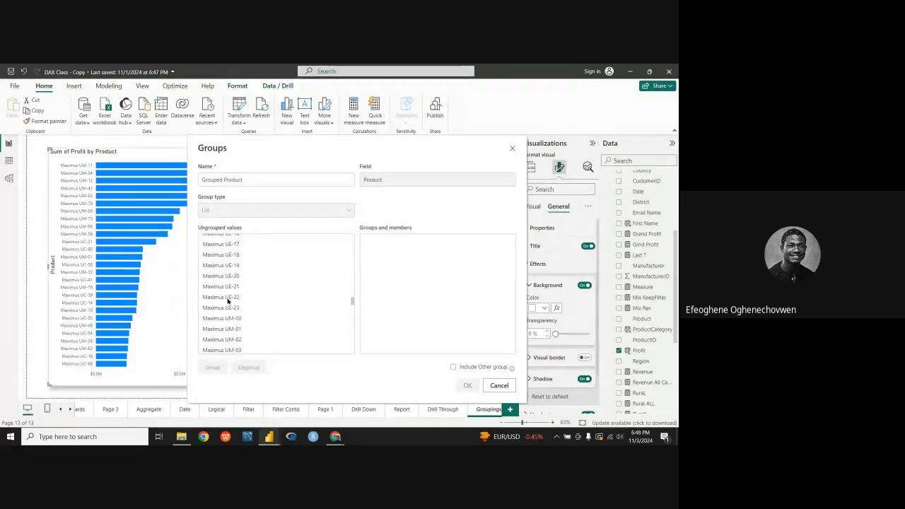
{"action": "scroll", "coordinate": [230, 299], "scroll_direction": "down", "scroll_amount": 8}
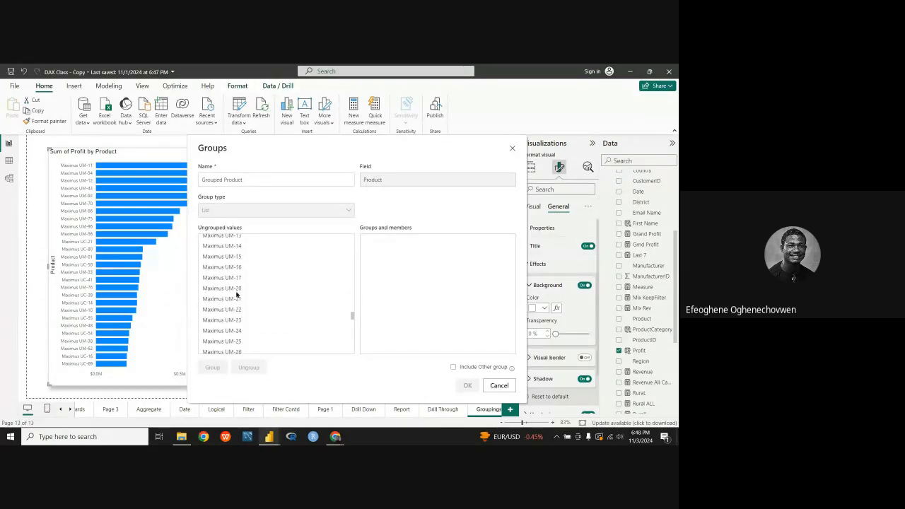
{"action": "scroll", "coordinate": [234, 310], "scroll_direction": "down", "scroll_amount": 12}
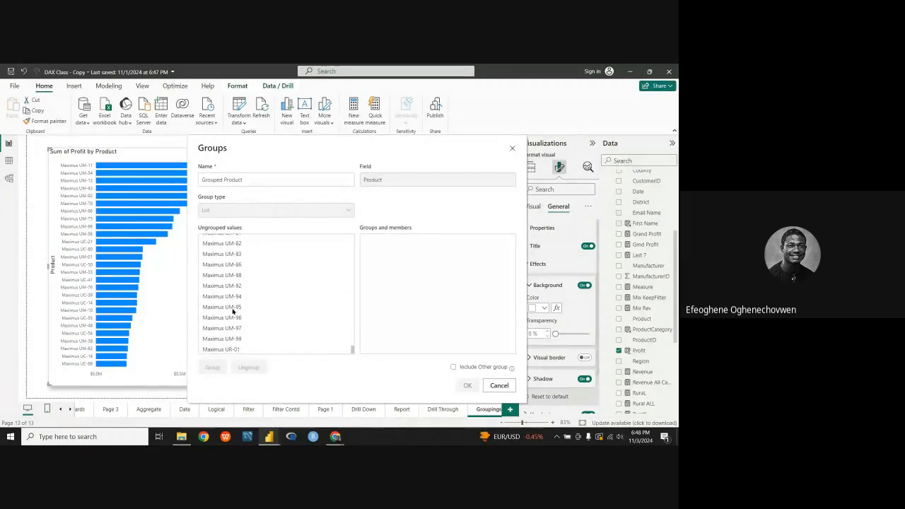
{"action": "scroll", "coordinate": [225, 332], "scroll_direction": "up", "scroll_amount": 12}
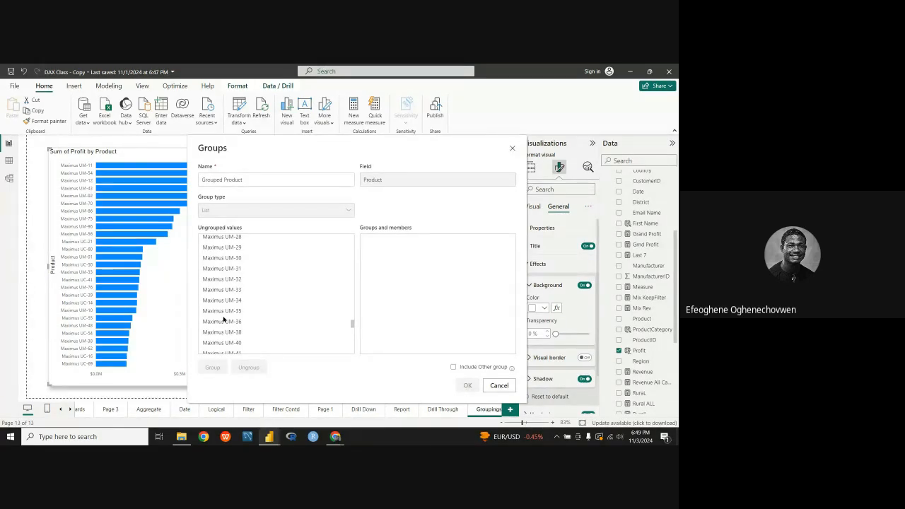
{"action": "scroll", "coordinate": [283, 279], "scroll_direction": "up", "scroll_amount": 20}
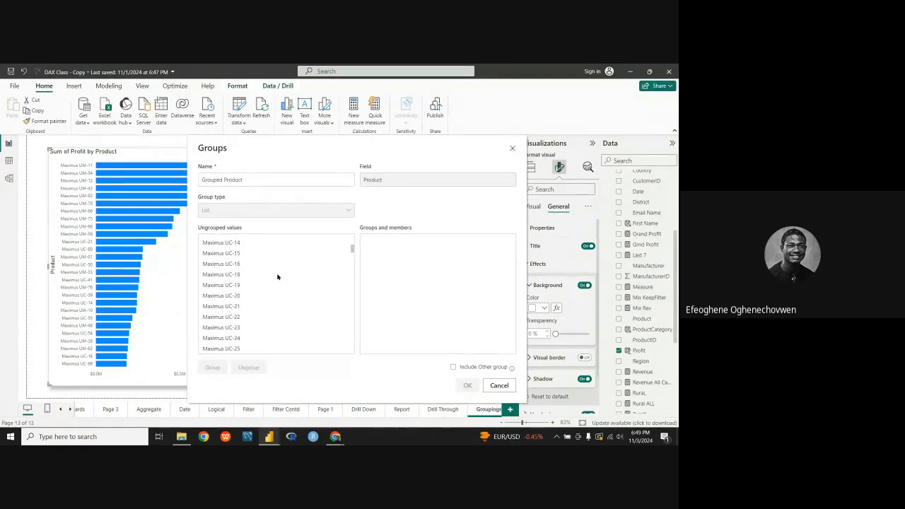
{"action": "scroll", "coordinate": [277, 277], "scroll_direction": "up", "scroll_amount": 5}
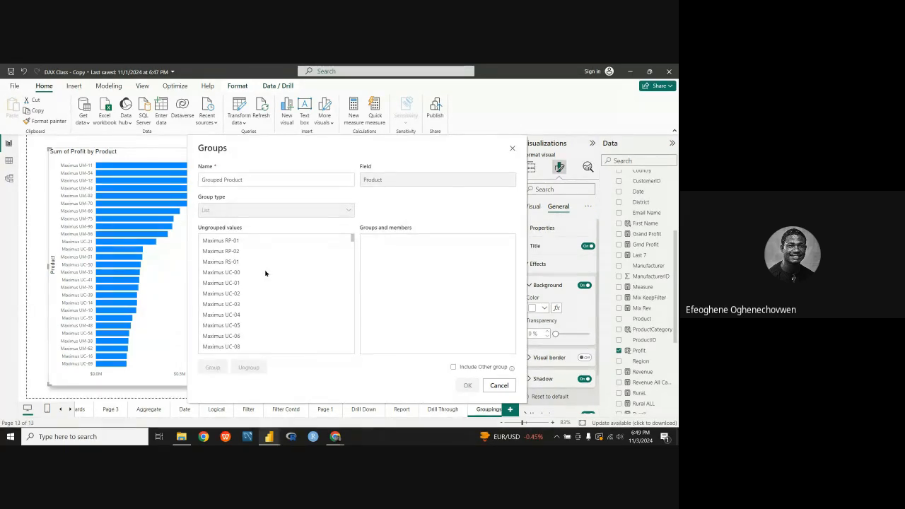
Step: Group the ungrouped values Maximus RP-01 and Maximus RP-02 together
{"action": "left_click", "coordinate": [229, 242]}
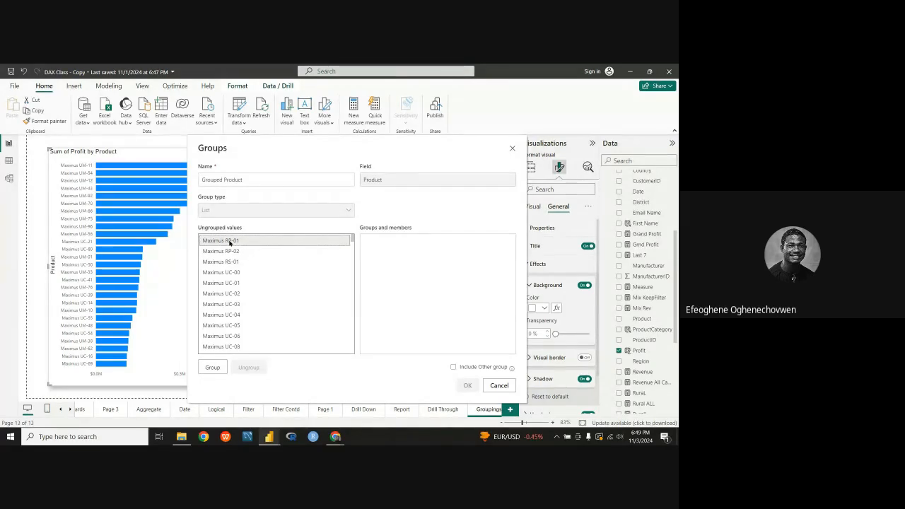
{"action": "left_click", "coordinate": [227, 252], "text": "ctrl"}
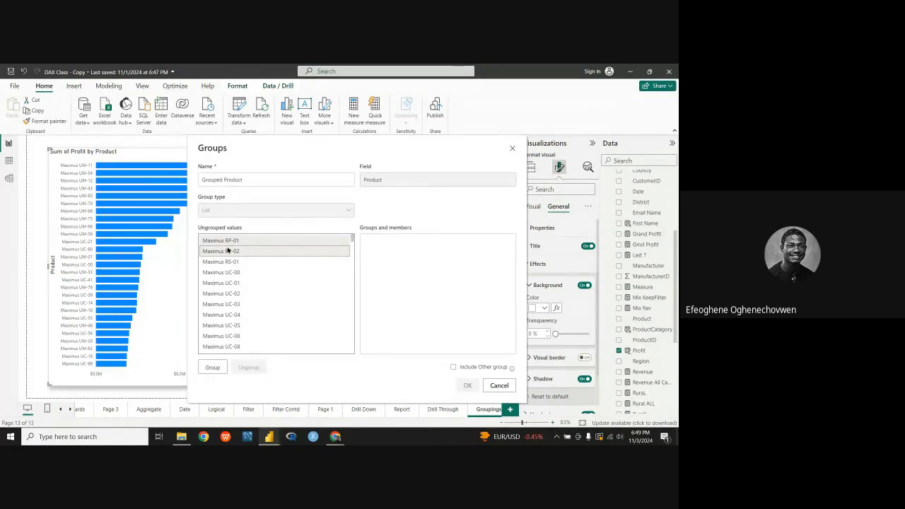
{"action": "left_click", "coordinate": [212, 369]}
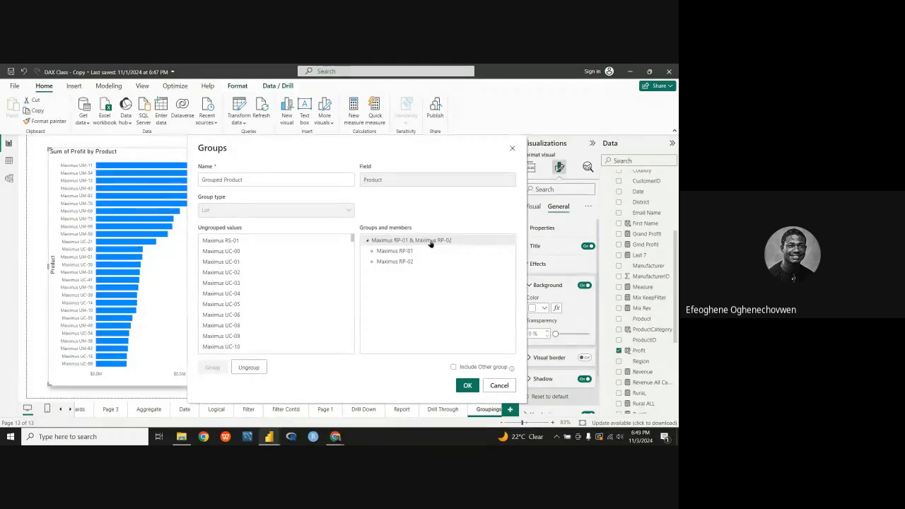
Step: Rename the group containing Maximus RP-01 and Maximus RP-02 to "Maximus RP"
{"action": "left_click", "coordinate": [469, 242]}
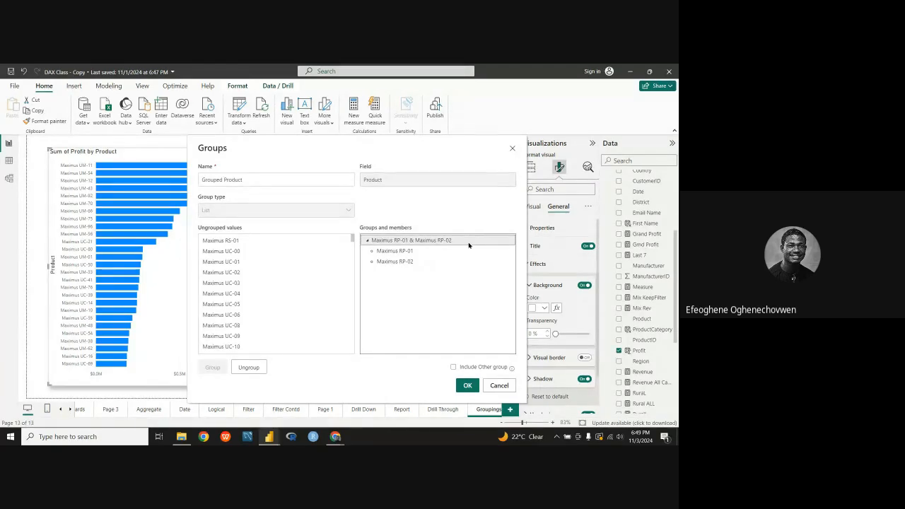
{"action": "left_click", "coordinate": [470, 240]}
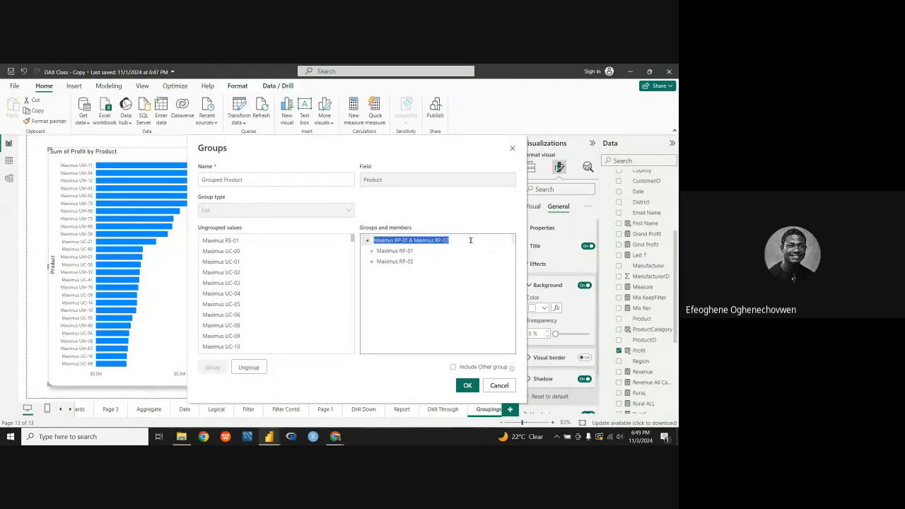
{"action": "left_click", "coordinate": [470, 240]}
{"action": "key", "text": "BackSpace"}
{"action": "key", "text": "BackSpace"}
{"action": "key", "text": "BackSpace"}
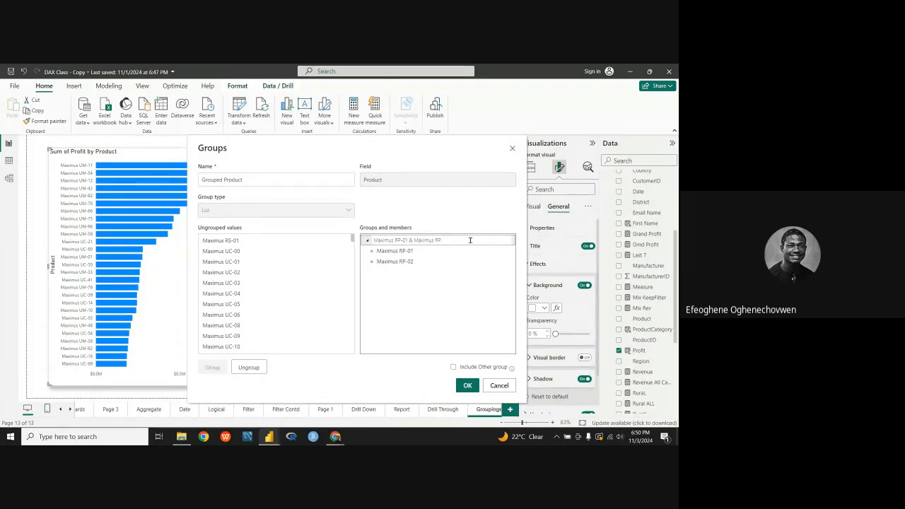
{"action": "key", "text": "BackSpace"}
{"action": "key", "text": "BackSpace"}
{"action": "key", "text": "BackSpace"}
{"action": "key", "text": "BackSpace"}
{"action": "key", "text": "BackSpace"}
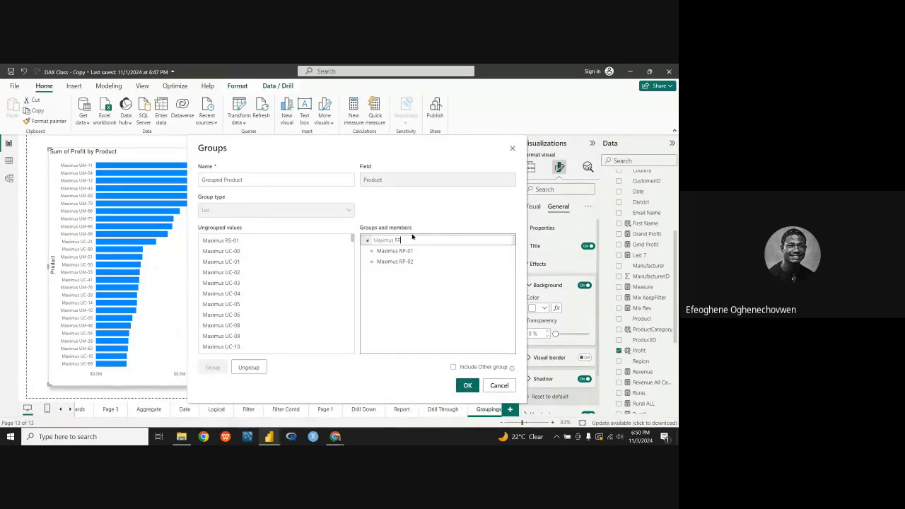
{"action": "key", "text": "Return"}
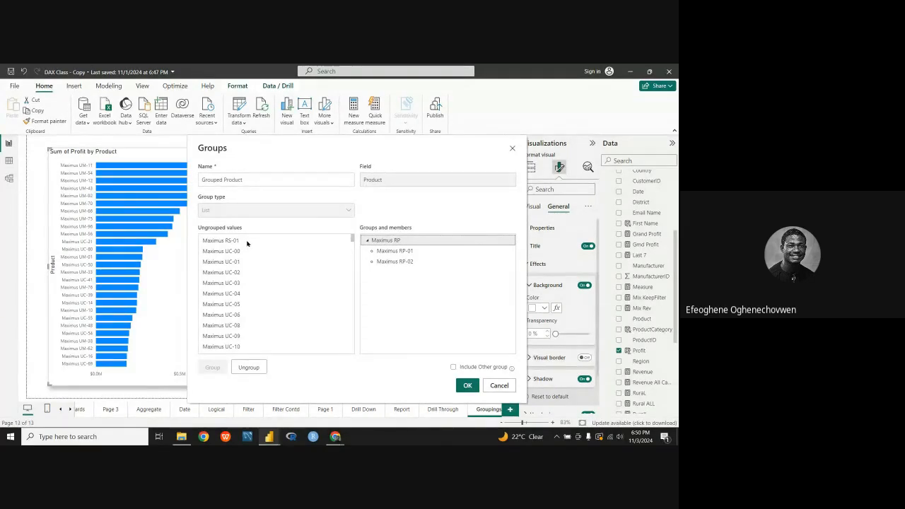
Step: Put the ungrouped value Maximus RS-01 into a group of its own
{"action": "left_click", "coordinate": [247, 241]}
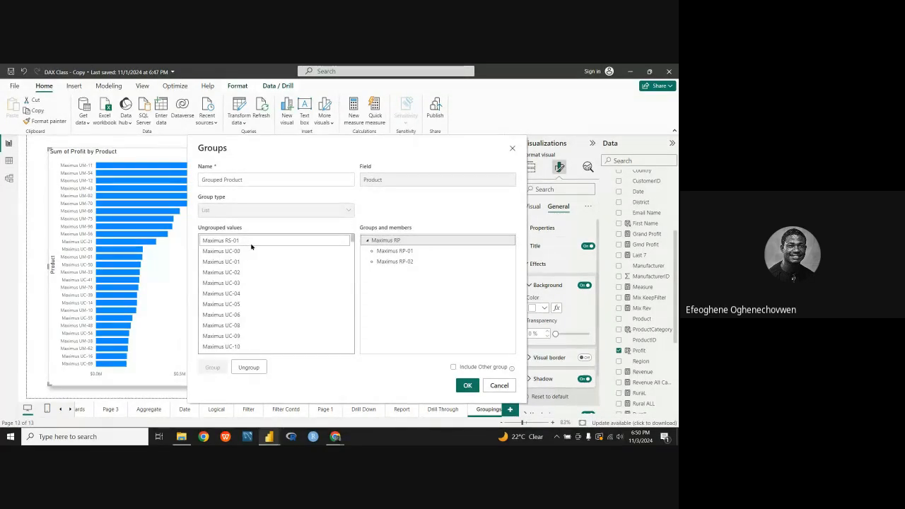
{"action": "left_click", "coordinate": [247, 248]}
{"action": "left_click", "coordinate": [240, 243]}
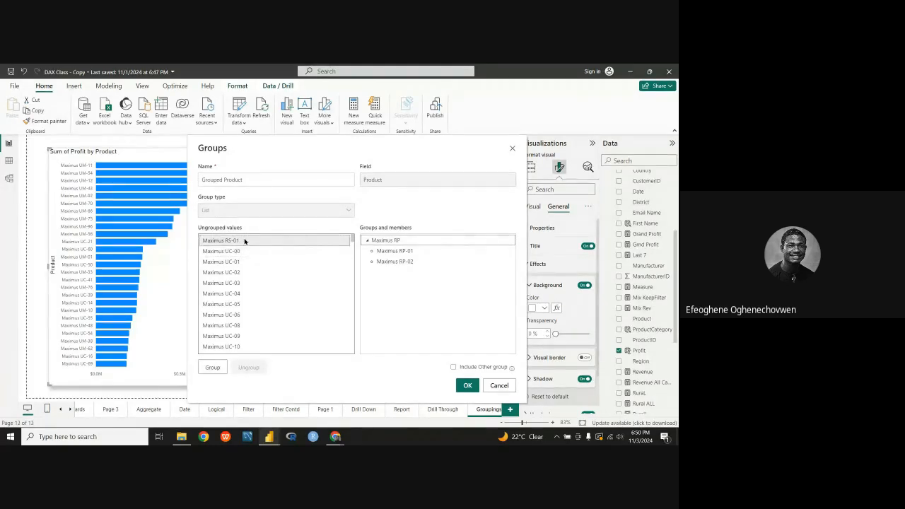
{"action": "left_click", "coordinate": [214, 365]}
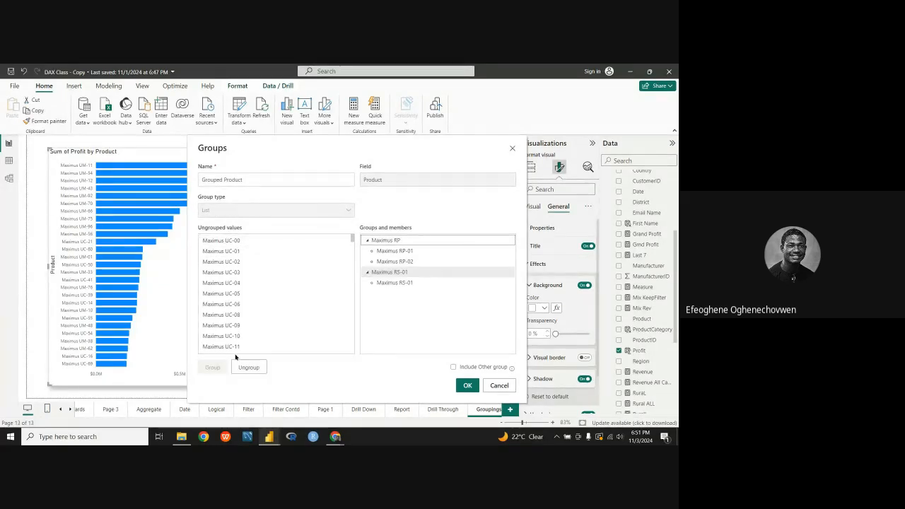
Step: Rename the group containing Maximus RS-01 to "Maximus RS"
{"action": "double_click", "coordinate": [418, 272]}
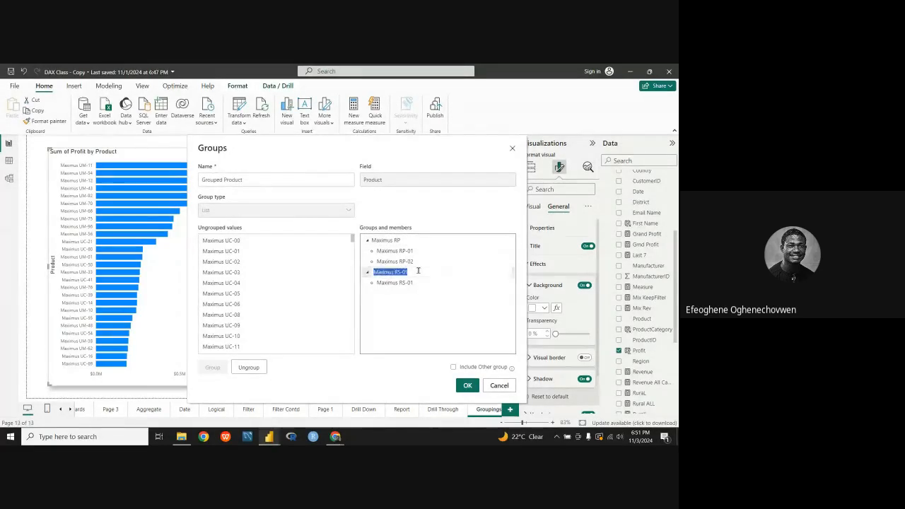
{"action": "key", "text": "BackSpace"}
{"action": "key", "text": "BackSpace"}
{"action": "key", "text": "BackSpace"}
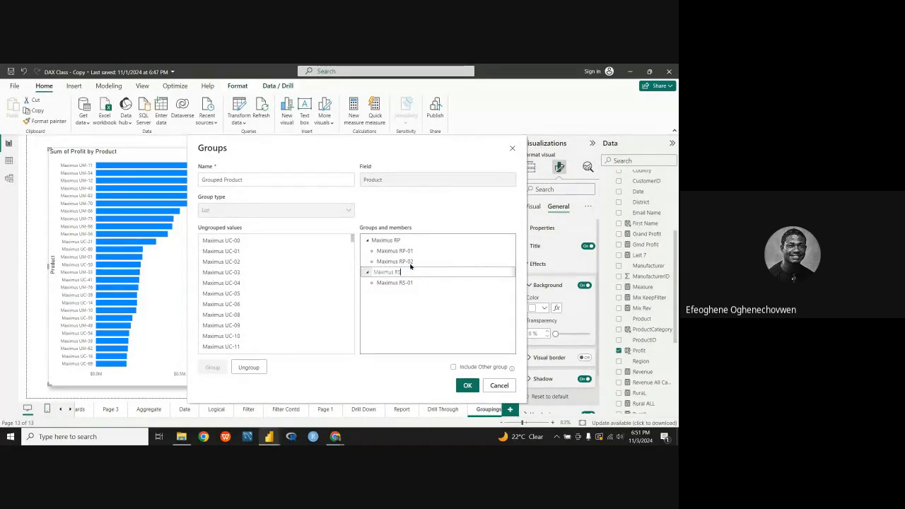
{"action": "key", "text": "Return"}
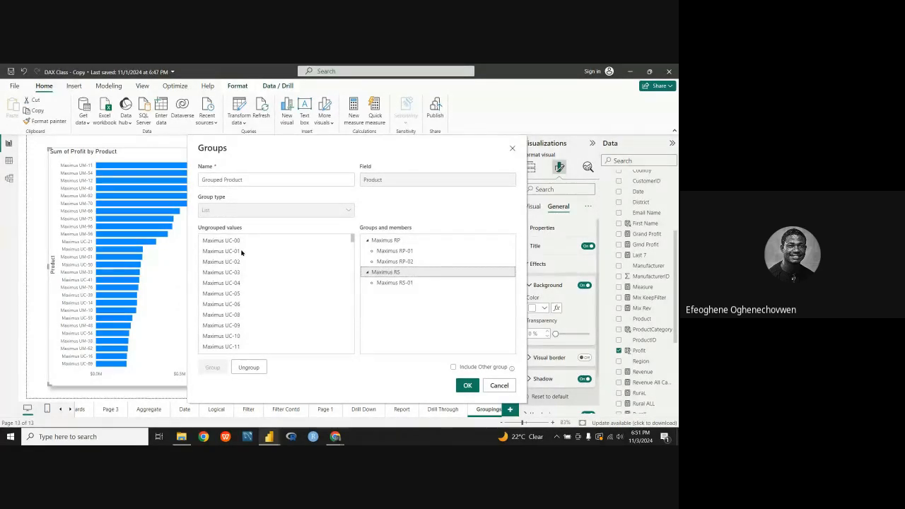
Step: Look through the ungrouped Maximus UC values to find where the UC prefix ends
{"action": "scroll", "coordinate": [241, 246], "scroll_direction": "down", "scroll_amount": 1}
{"action": "scroll", "coordinate": [242, 246], "scroll_direction": "down", "scroll_amount": 7}
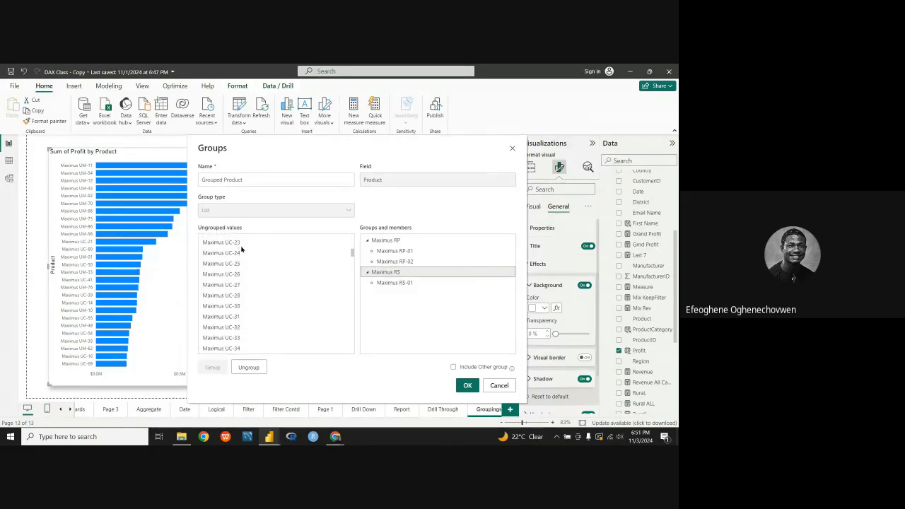
{"action": "scroll", "coordinate": [241, 247], "scroll_direction": "up", "scroll_amount": 7}
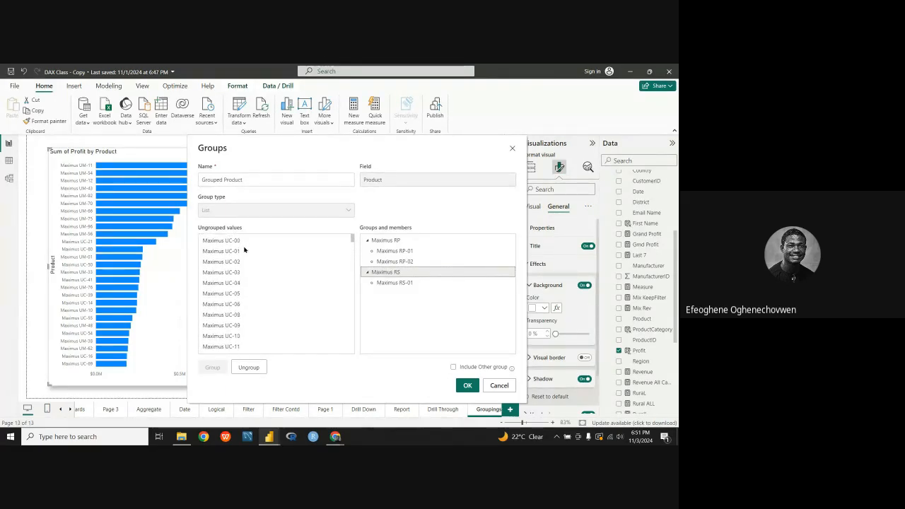
{"action": "scroll", "coordinate": [246, 269], "scroll_direction": "down", "scroll_amount": 3}
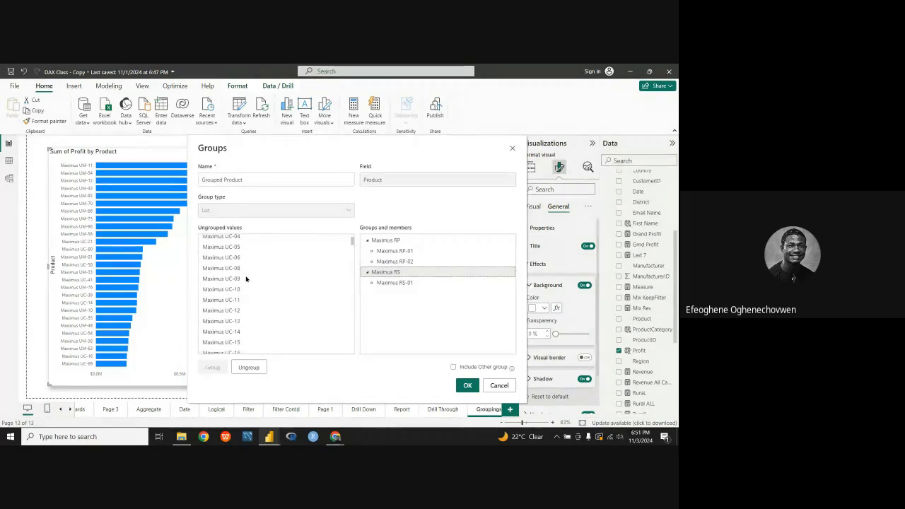
{"action": "scroll", "coordinate": [246, 280], "scroll_direction": "down", "scroll_amount": 5}
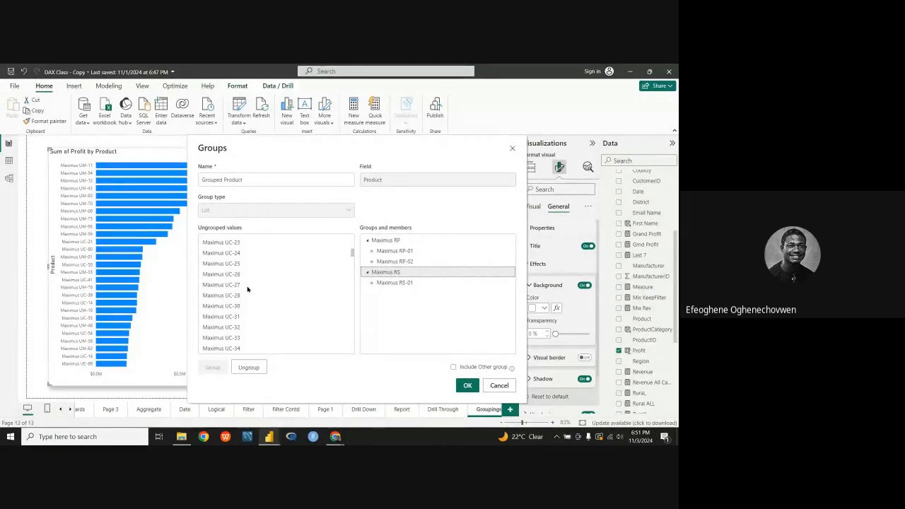
{"action": "scroll", "coordinate": [247, 288], "scroll_direction": "down", "scroll_amount": 2}
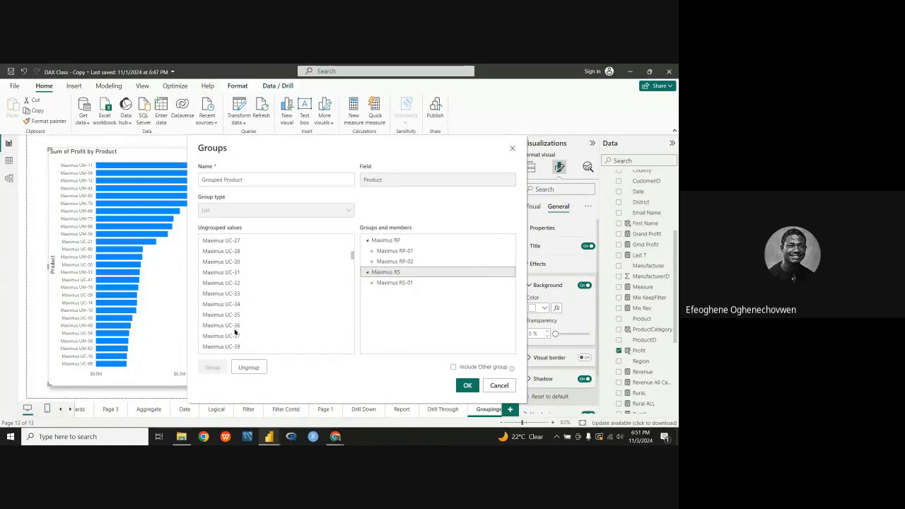
{"action": "scroll", "coordinate": [246, 339], "scroll_direction": "down", "scroll_amount": 3}
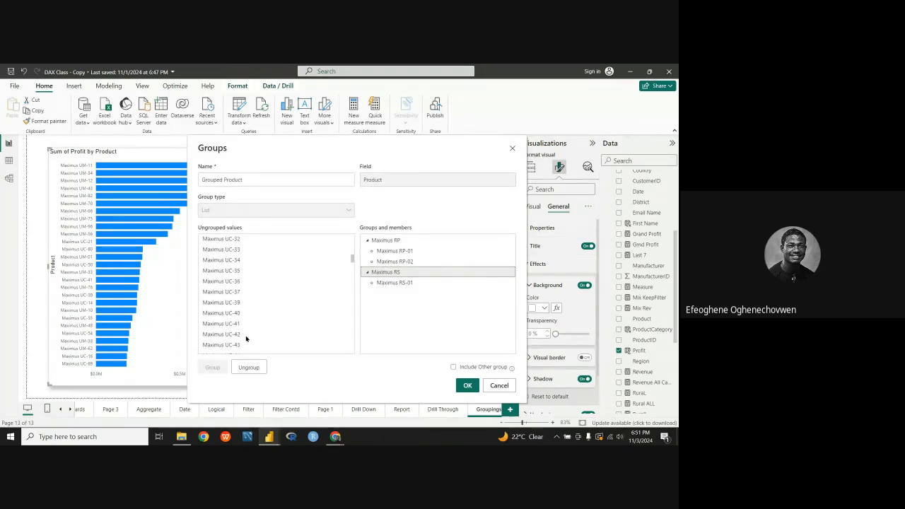
{"action": "scroll", "coordinate": [246, 339], "scroll_direction": "down", "scroll_amount": 5}
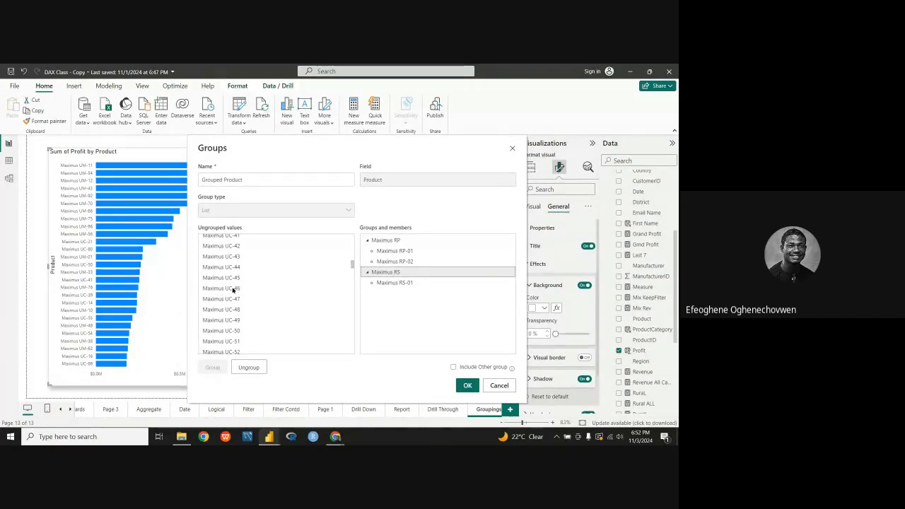
{"action": "scroll", "coordinate": [253, 297], "scroll_direction": "down", "scroll_amount": 6}
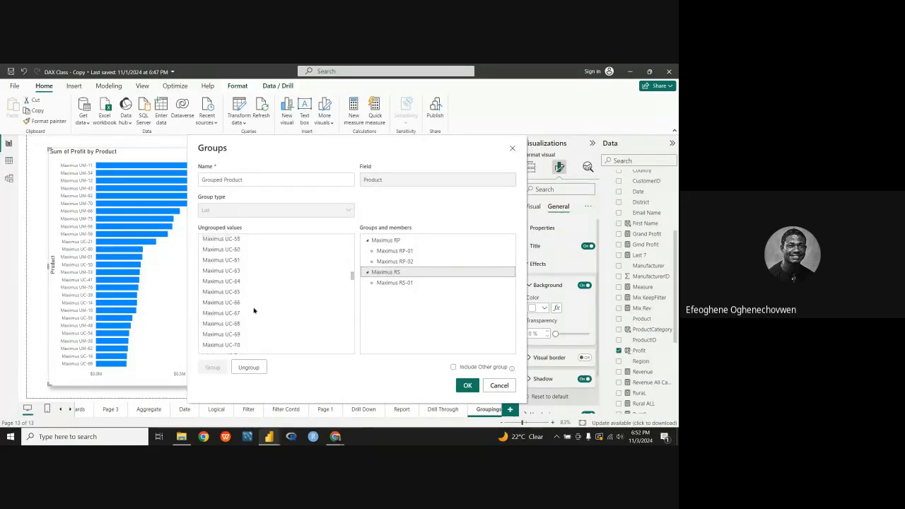
{"action": "scroll", "coordinate": [254, 310], "scroll_direction": "down", "scroll_amount": 8}
{"action": "scroll", "coordinate": [234, 283], "scroll_direction": "up", "scroll_amount": 3}
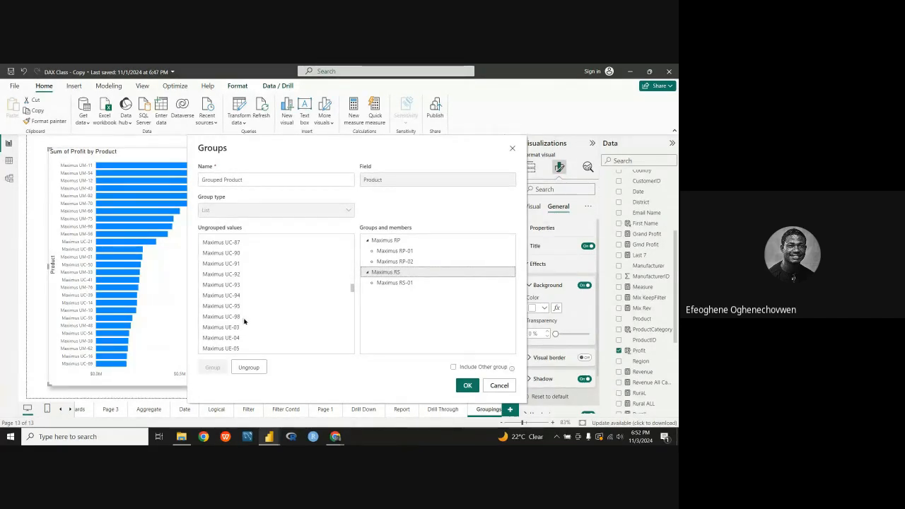
{"action": "scroll", "coordinate": [241, 316], "scroll_direction": "up", "scroll_amount": 15}
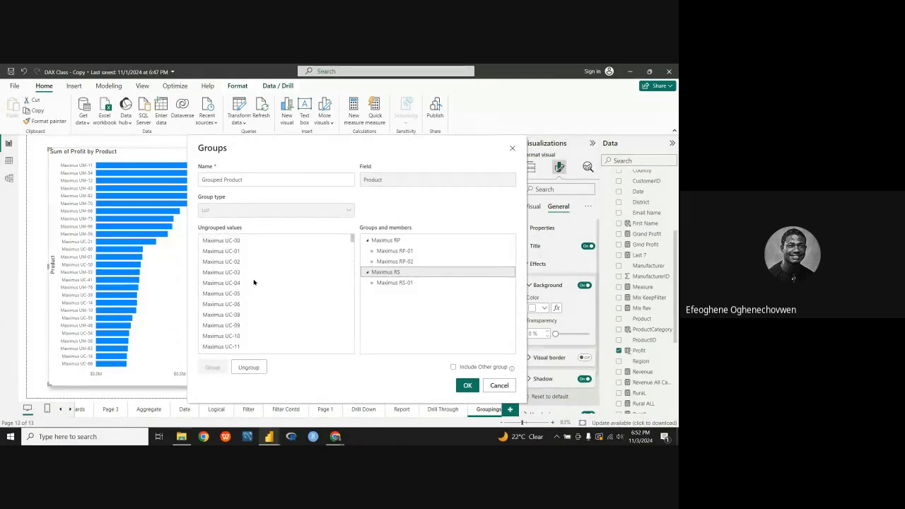
{"action": "left_click", "coordinate": [252, 242]}
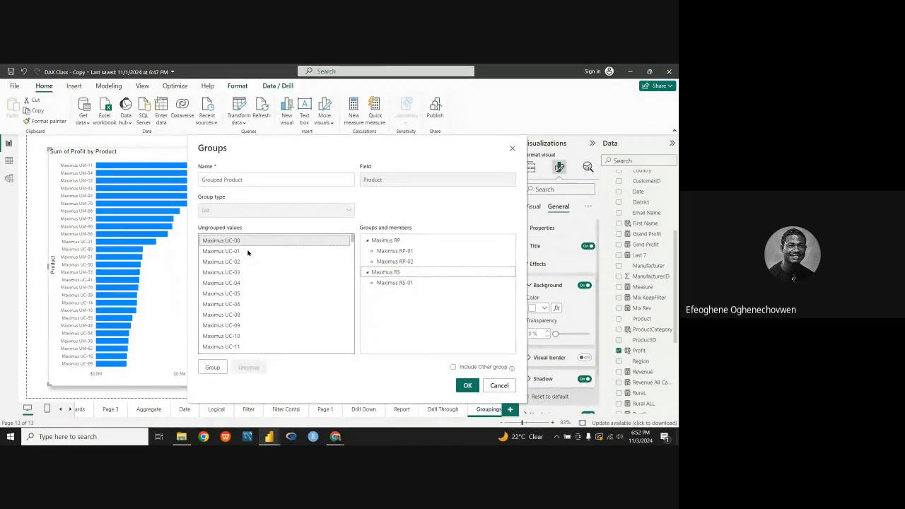
{"action": "left_click", "coordinate": [246, 254], "text": "ctrl"}
{"action": "left_click", "coordinate": [246, 263], "text": "ctrl"}
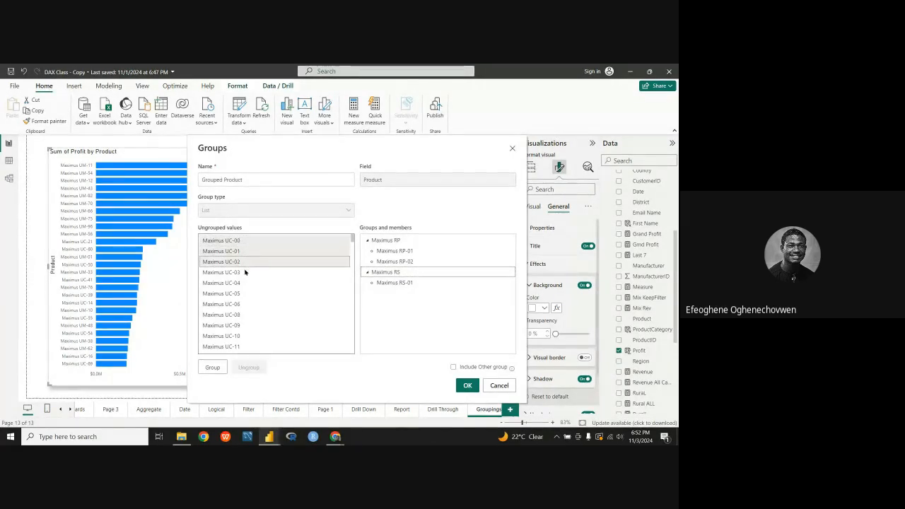
{"action": "left_click", "coordinate": [246, 273], "text": "ctrl"}
{"action": "left_click", "coordinate": [245, 283], "text": "ctrl"}
{"action": "left_click", "coordinate": [241, 294], "text": "ctrl"}
{"action": "left_click", "coordinate": [239, 304], "text": "ctrl"}
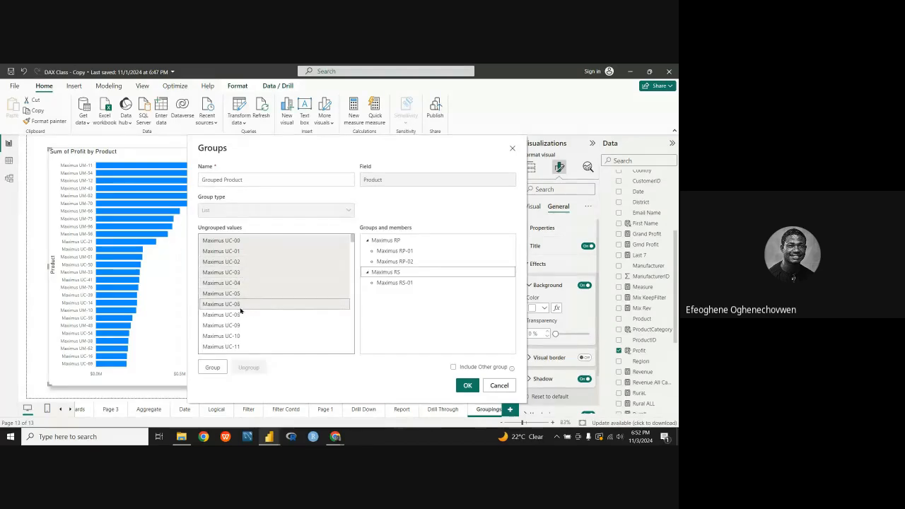
{"action": "left_click", "coordinate": [238, 315], "text": "ctrl"}
{"action": "left_click", "coordinate": [235, 326], "text": "ctrl"}
{"action": "left_click", "coordinate": [235, 337], "text": "ctrl"}
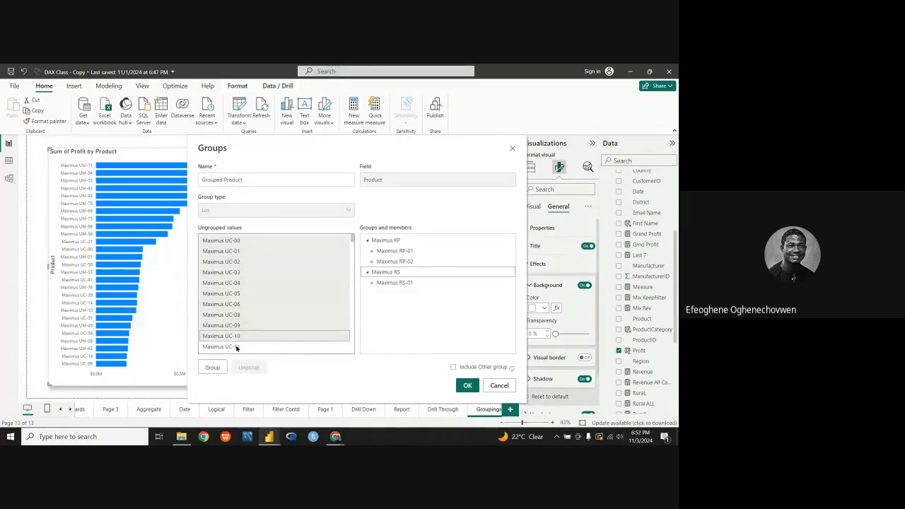
{"action": "left_click", "coordinate": [236, 347], "text": "ctrl"}
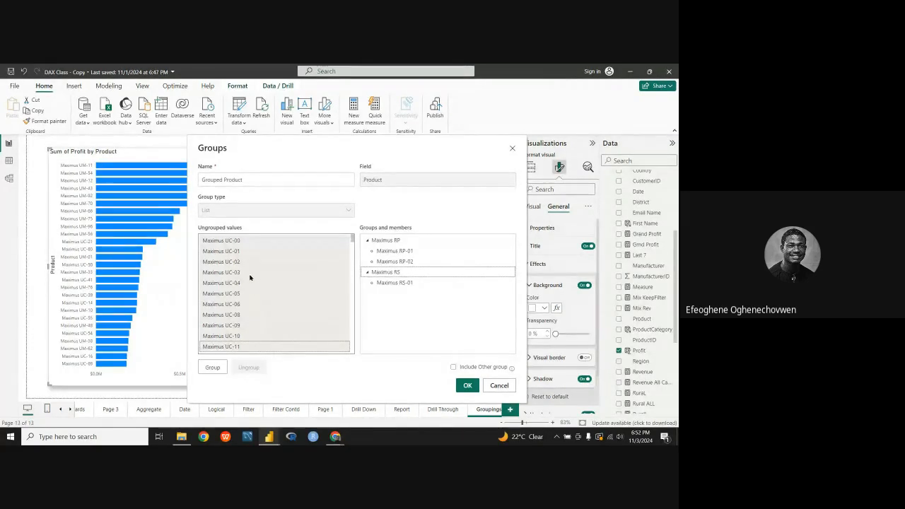
Step: Group all ungrouped values from Maximus UC-00 through Maximus UC-98 together
{"action": "left_click", "coordinate": [241, 241]}
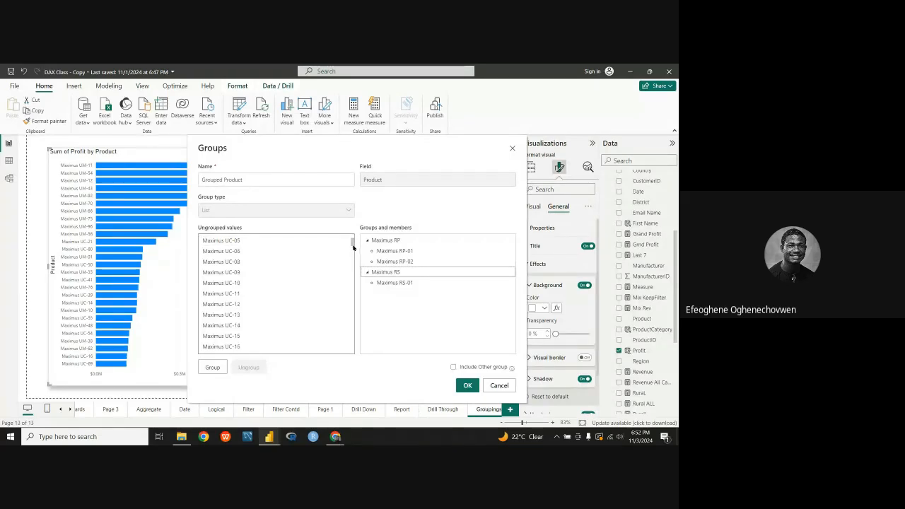
{"action": "left_click_drag", "start_coordinate": [353, 242], "coordinate": [352, 292]}
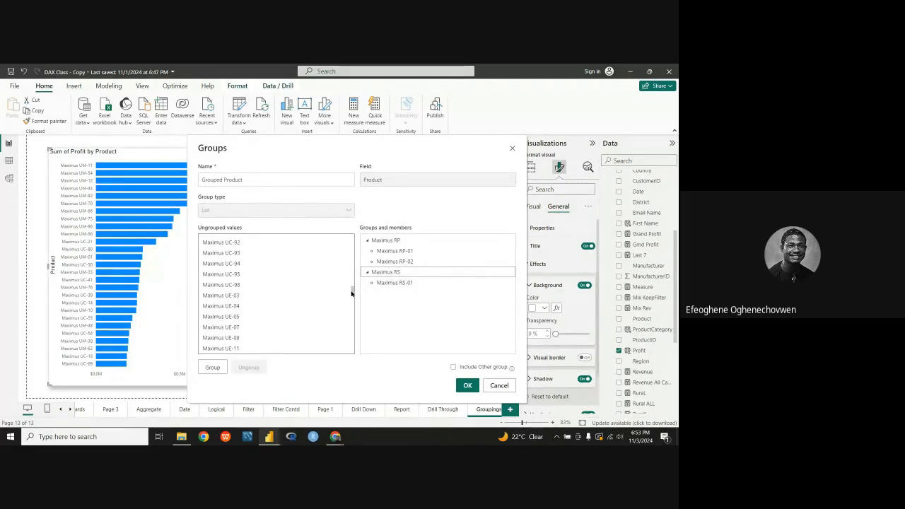
{"action": "left_click", "coordinate": [258, 284], "text": "shift"}
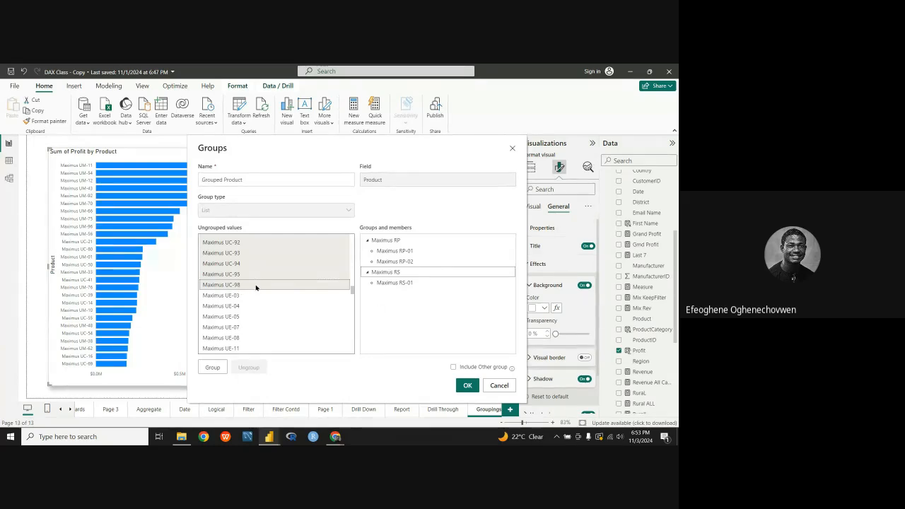
{"action": "scroll", "coordinate": [253, 268], "scroll_direction": "up", "scroll_amount": 12}
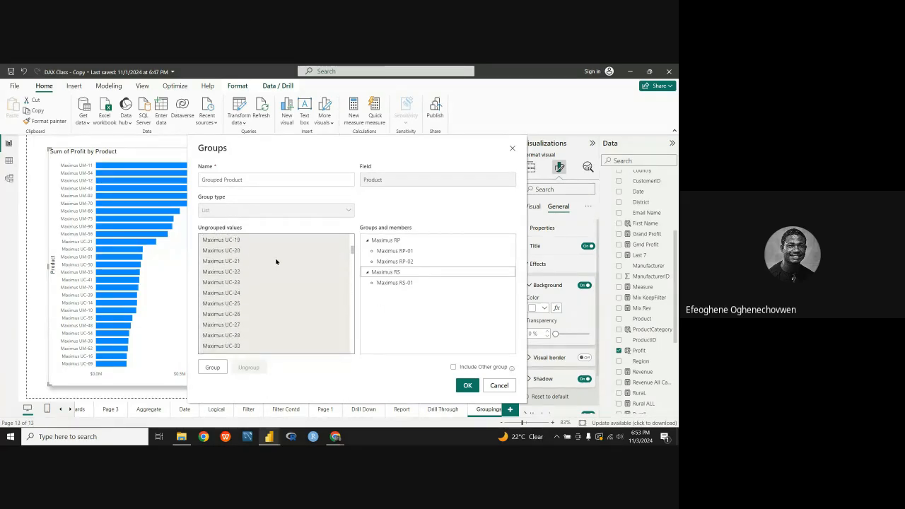
{"action": "scroll", "coordinate": [276, 262], "scroll_direction": "up", "scroll_amount": 3}
{"action": "left_click", "coordinate": [212, 368]}
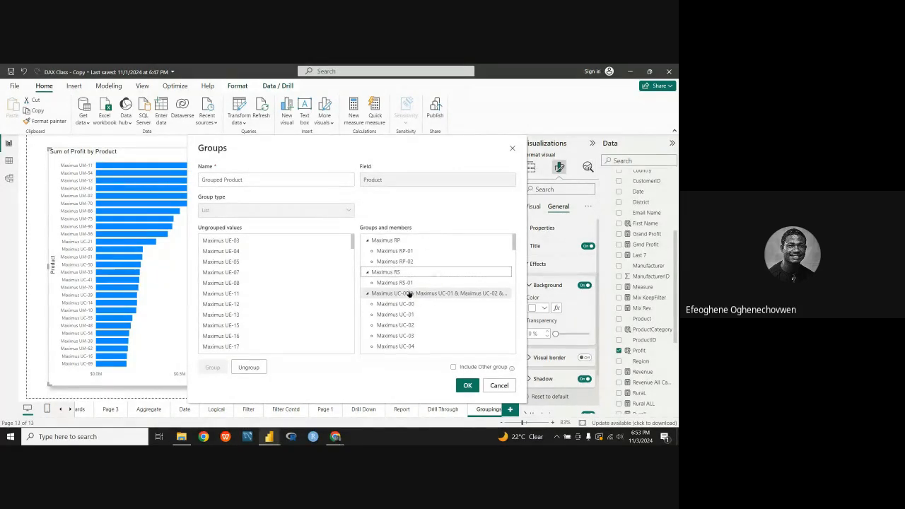
Step: Rename the group containing the Maximus UC values to "Maximus UC"
{"action": "scroll", "coordinate": [400, 311], "scroll_direction": "down", "scroll_amount": 15}
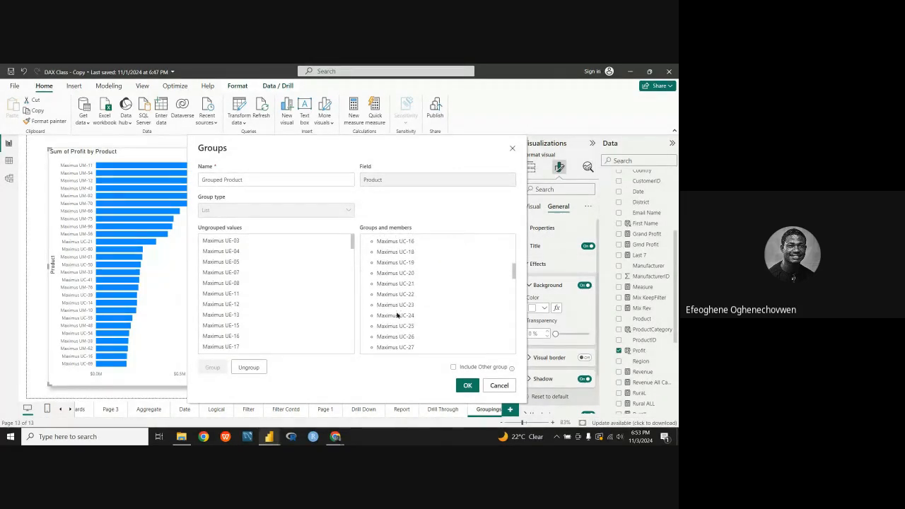
{"action": "scroll", "coordinate": [400, 318], "scroll_direction": "up", "scroll_amount": 15}
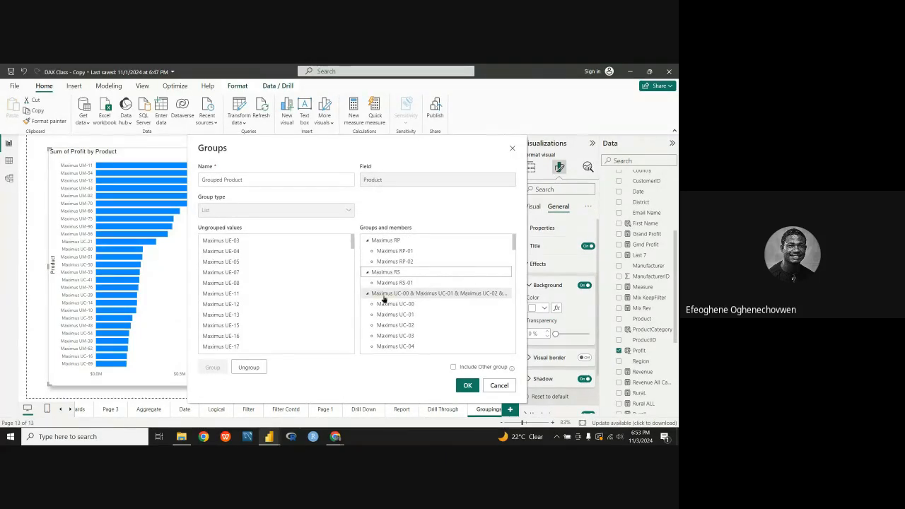
{"action": "left_click", "coordinate": [503, 296]}
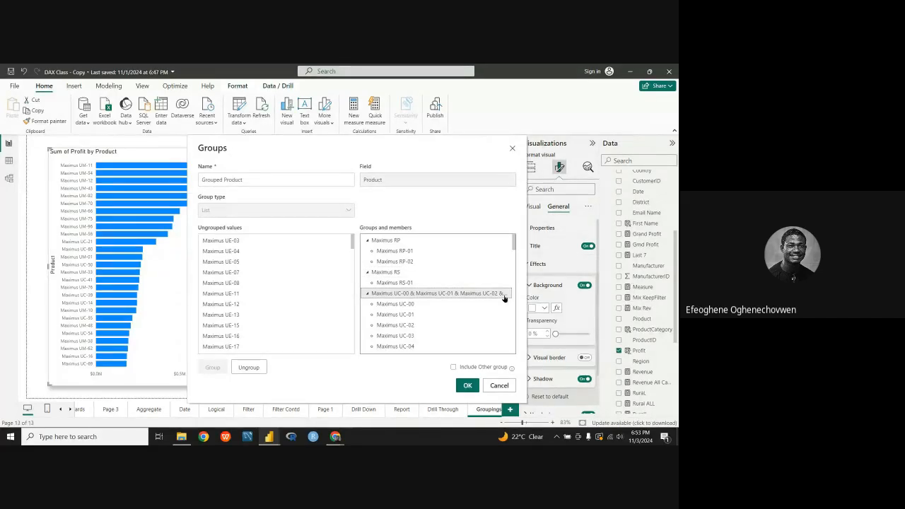
{"action": "double_click", "coordinate": [504, 296]}
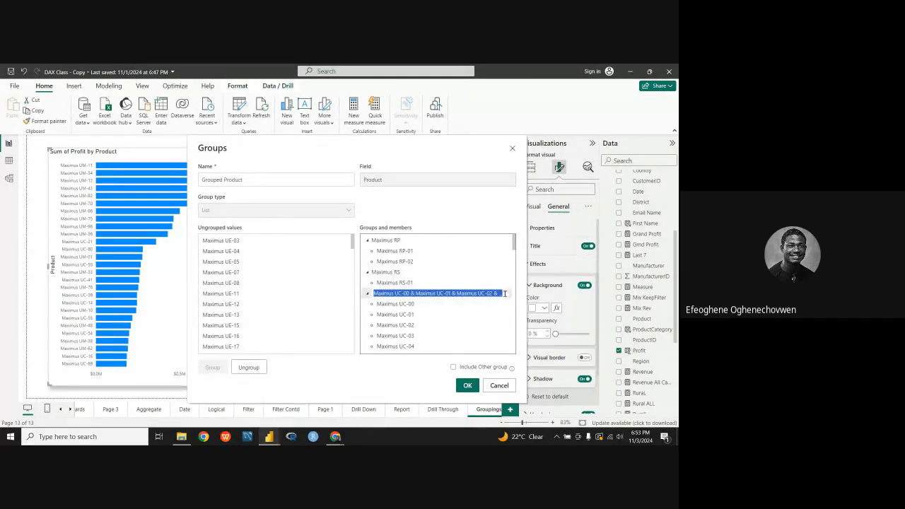
{"action": "key", "text": "BackSpace"}
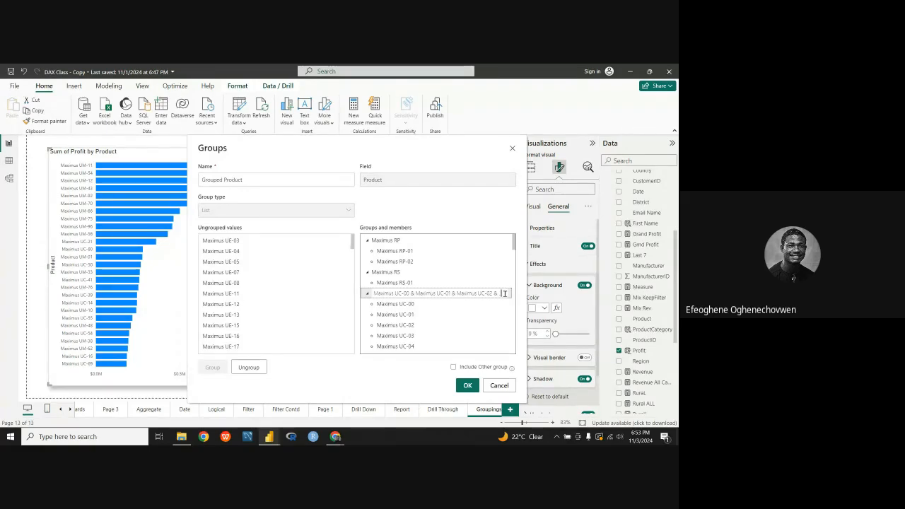
{"action": "key", "text": "BackSpace"}
{"action": "key", "text": "BackSpace"}
{"action": "key", "text": "BackSpace"}
{"action": "key", "text": "BackSpace"}
{"action": "key", "text": "BackSpace"}
{"action": "key", "text": "BackSpace"}
{"action": "key", "text": "BackSpace"}
{"action": "key", "text": "BackSpace"}
{"action": "key", "text": "BackSpace"}
{"action": "key", "text": "BackSpace"}
{"action": "key", "text": "BackSpace"}
{"action": "key", "text": "BackSpace"}
{"action": "key", "text": "BackSpace"}
{"action": "key", "text": "BackSpace"}
{"action": "key", "text": "BackSpace"}
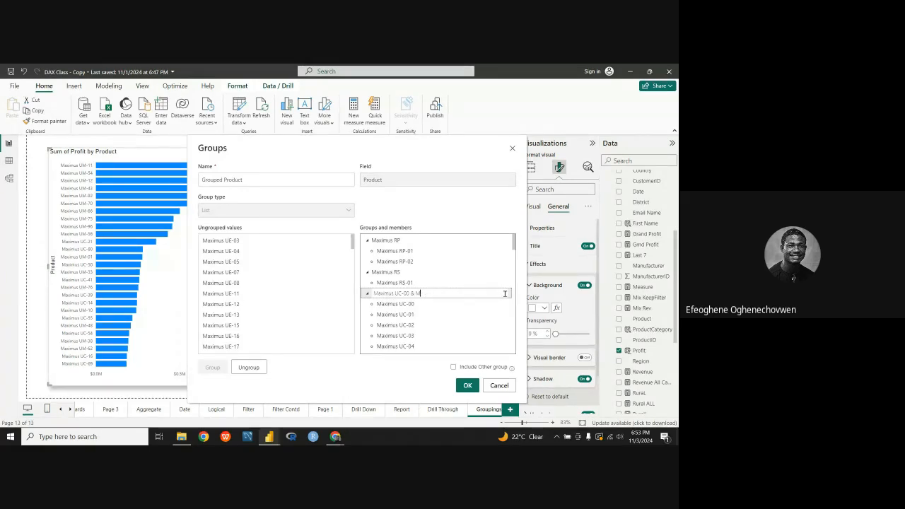
{"action": "key", "text": "BackSpace"}
{"action": "key", "text": "BackSpace"}
{"action": "key", "text": "BackSpace"}
{"action": "key", "text": "BackSpace"}
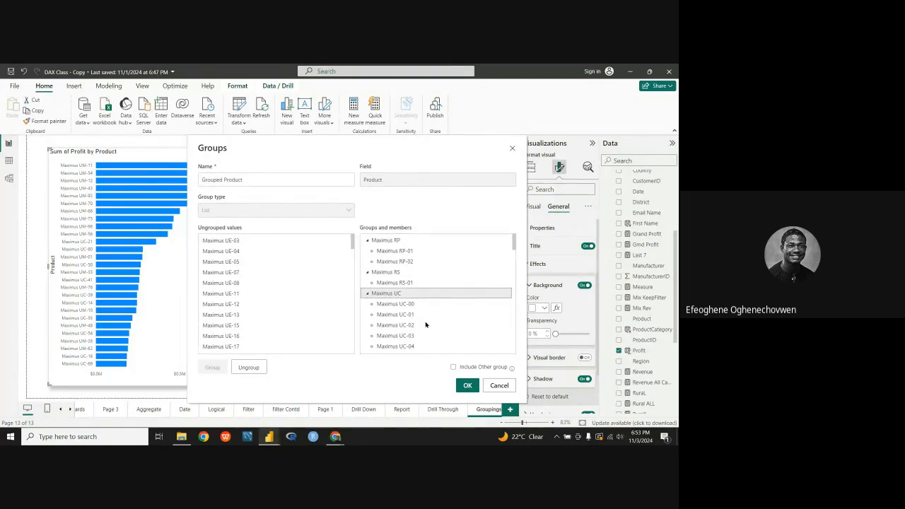
{"action": "key", "text": "Return"}
Step: Group all ungrouped values from Maximus UE-03 through Maximus UE-23 together
{"action": "scroll", "coordinate": [305, 311], "scroll_direction": "down", "scroll_amount": 1}
{"action": "scroll", "coordinate": [306, 311], "scroll_direction": "up", "scroll_amount": 1}
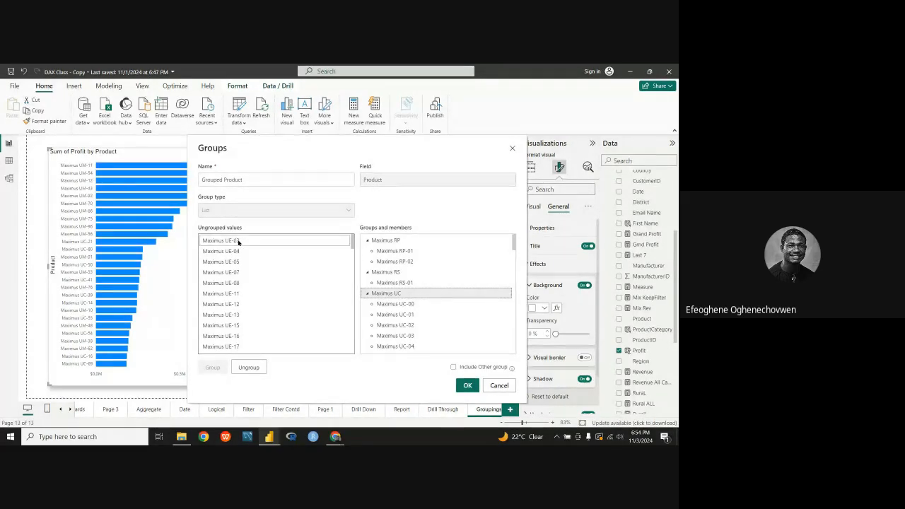
{"action": "left_click", "coordinate": [236, 242]}
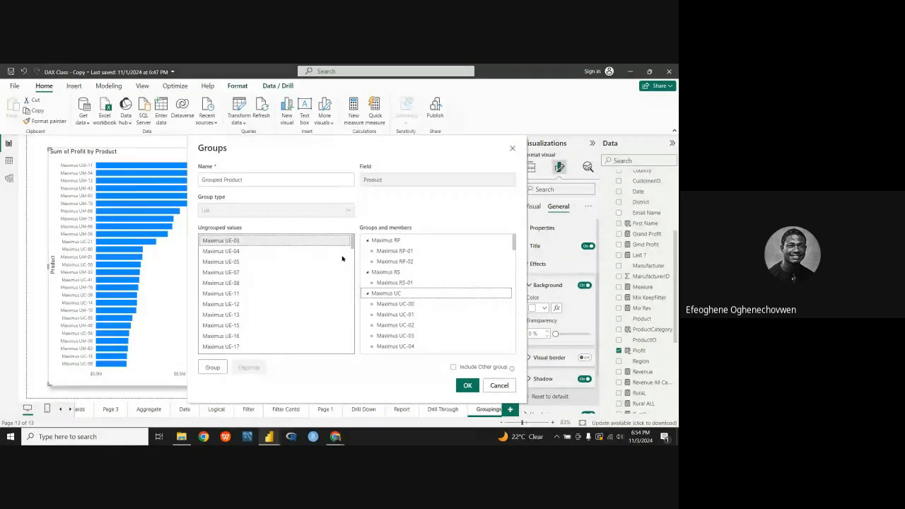
{"action": "left_click_drag", "start_coordinate": [353, 245], "coordinate": [354, 257]}
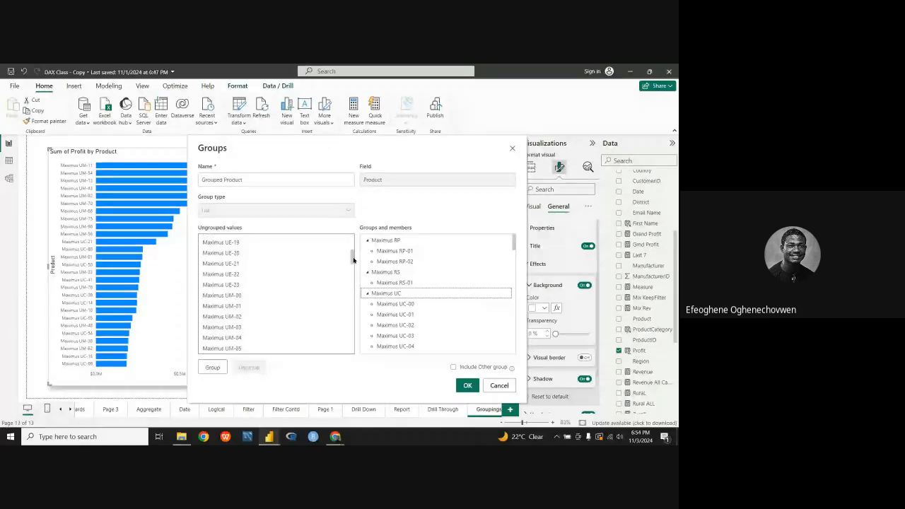
{"action": "left_click", "coordinate": [259, 286], "text": "shift"}
{"action": "scroll", "coordinate": [271, 281], "scroll_direction": "up", "scroll_amount": 2}
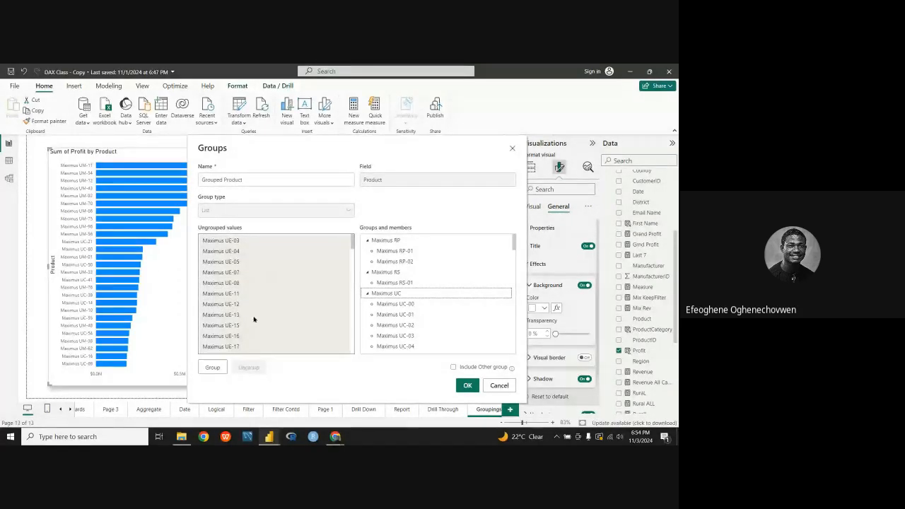
{"action": "left_click", "coordinate": [213, 367]}
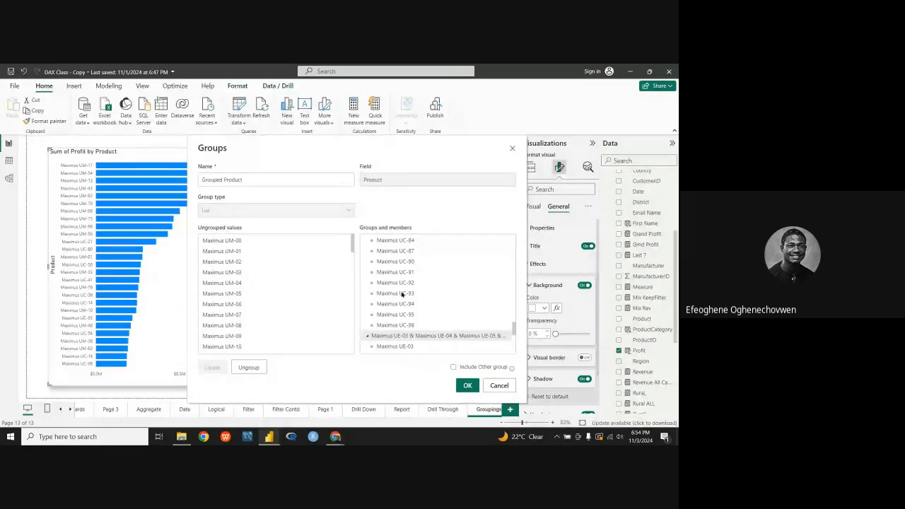
Step: Rename the group containing the Maximus UE values to "Maximus UE"
{"action": "left_click", "coordinate": [471, 337]}
{"action": "scroll", "coordinate": [482, 311], "scroll_direction": "down", "scroll_amount": 3}
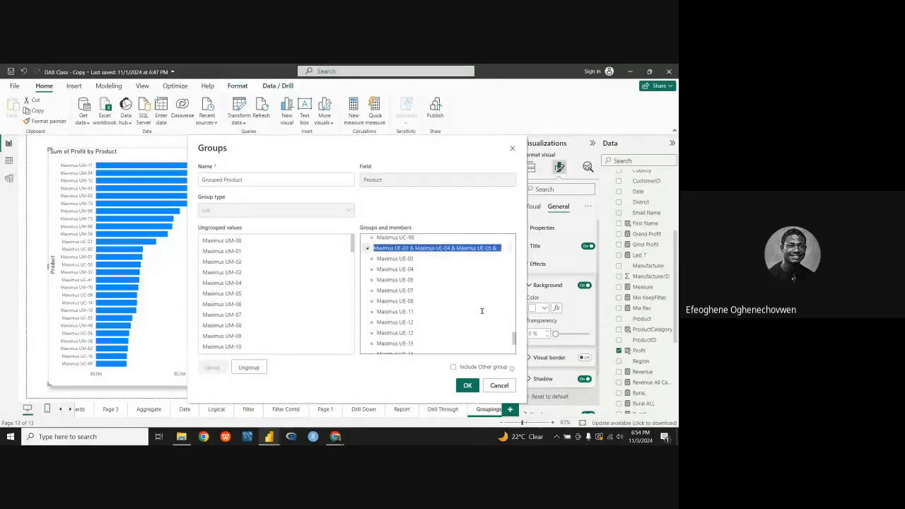
{"action": "scroll", "coordinate": [482, 311], "scroll_direction": "down", "scroll_amount": 3}
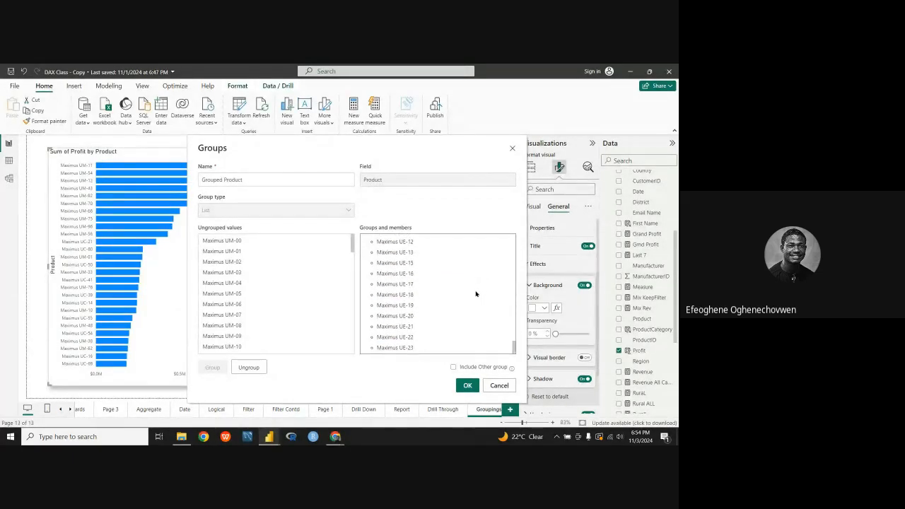
{"action": "scroll", "coordinate": [476, 295], "scroll_direction": "up", "scroll_amount": 10}
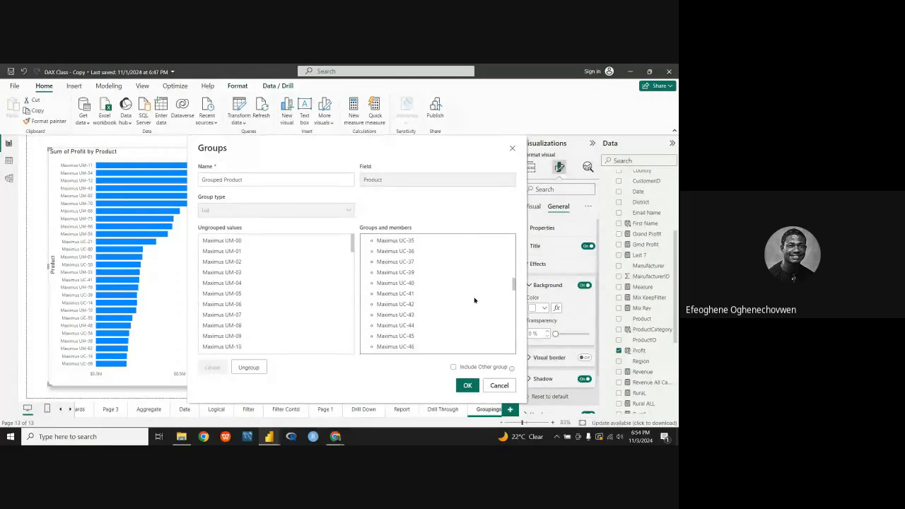
{"action": "scroll", "coordinate": [473, 297], "scroll_direction": "down", "scroll_amount": 8}
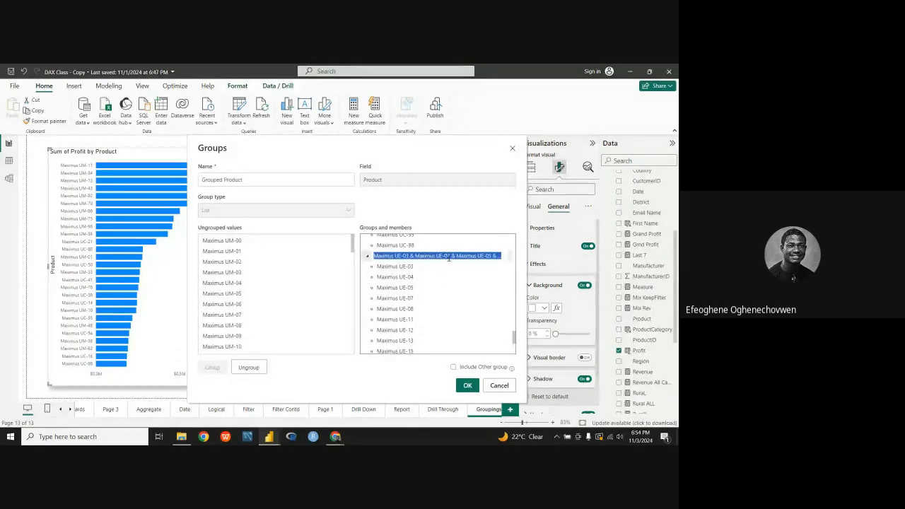
{"action": "left_click", "coordinate": [502, 256]}
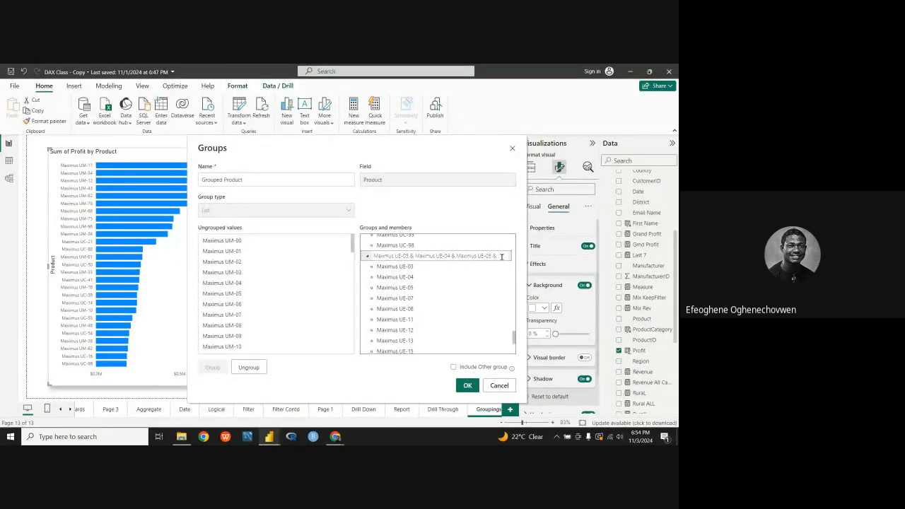
{"action": "key", "text": "BackSpace"}
{"action": "key", "text": "BackSpace"}
{"action": "key", "text": "BackSpace"}
{"action": "key", "text": "BackSpace"}
{"action": "key", "text": "BackSpace"}
{"action": "key", "text": "BackSpace"}
{"action": "key", "text": "BackSpace"}
{"action": "key", "text": "BackSpace"}
{"action": "key", "text": "BackSpace"}
{"action": "key", "text": "BackSpace"}
{"action": "key", "text": "BackSpace"}
{"action": "key", "text": "BackSpace"}
{"action": "key", "text": "BackSpace"}
{"action": "key", "text": "BackSpace"}
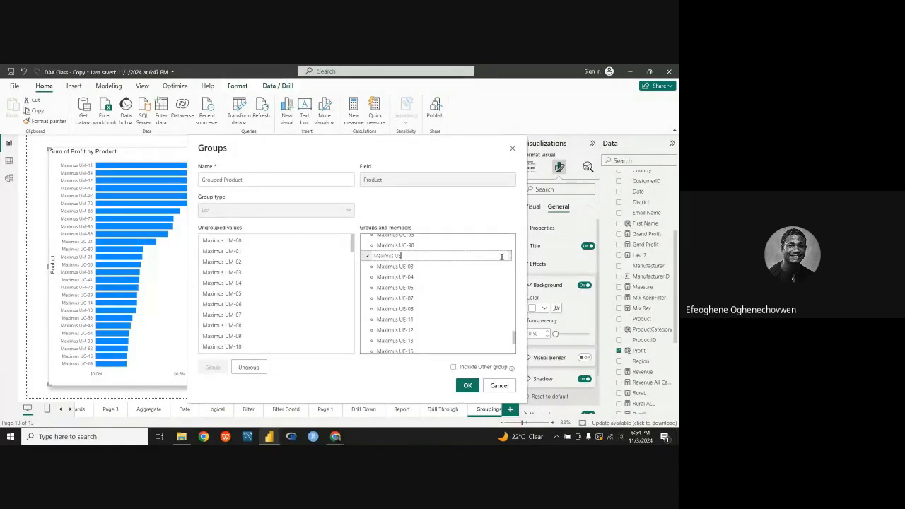
{"action": "key", "text": "Return"}
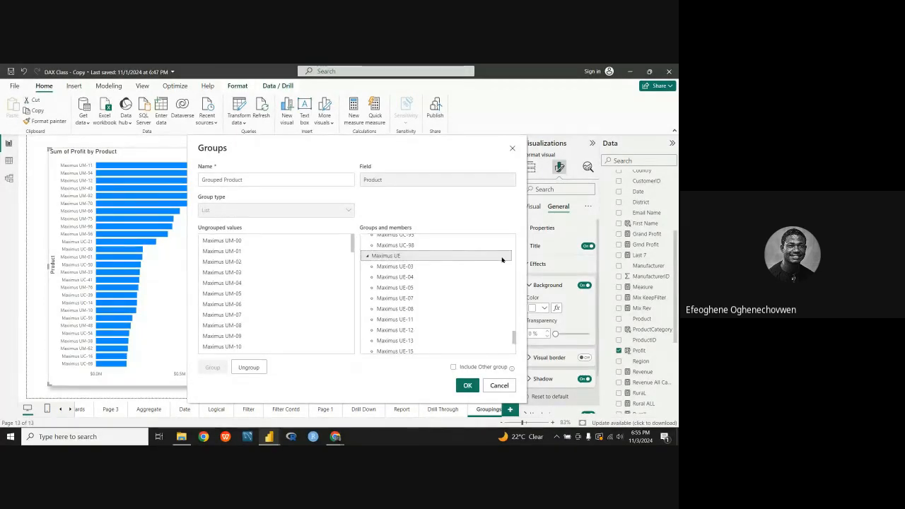
Step: Ungroup Maximus UC-00 from the Maximus UC group and add it back to the same group
{"action": "scroll", "coordinate": [409, 263], "scroll_direction": "down", "scroll_amount": 4}
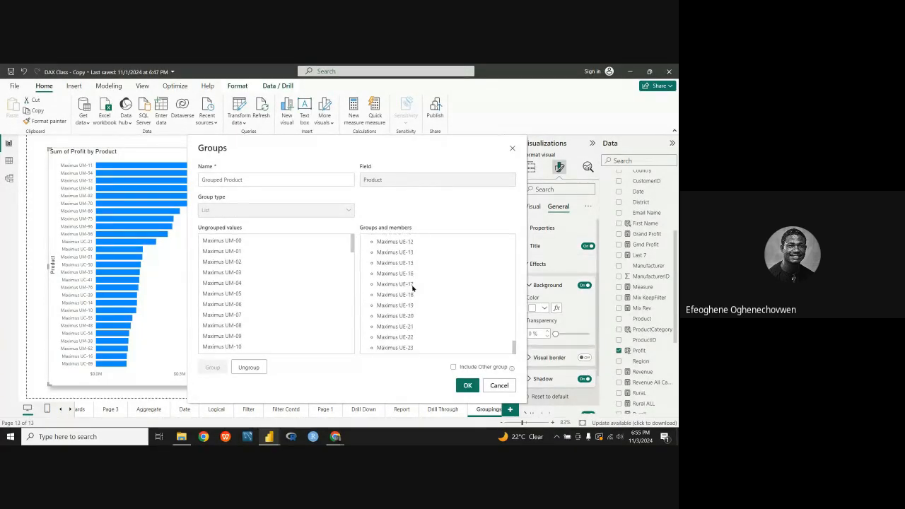
{"action": "scroll", "coordinate": [413, 307], "scroll_direction": "up", "scroll_amount": 10}
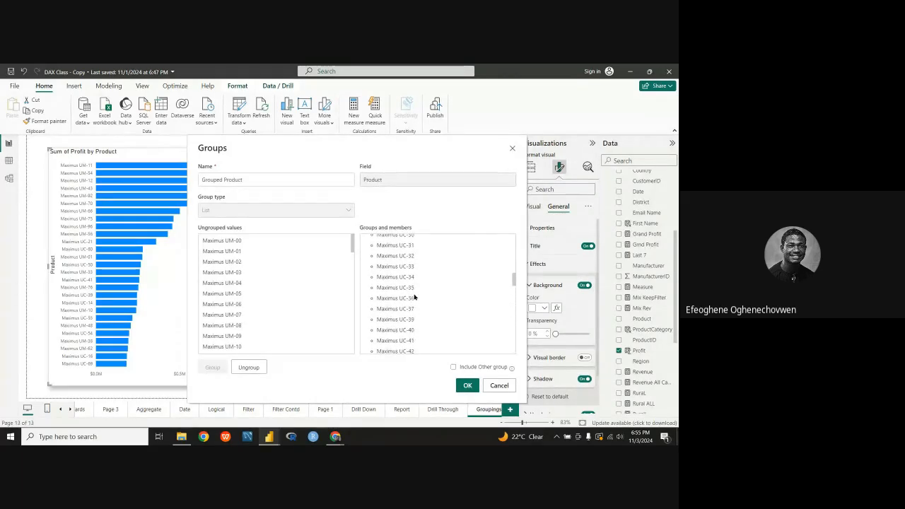
{"action": "scroll", "coordinate": [408, 282], "scroll_direction": "up", "scroll_amount": 3}
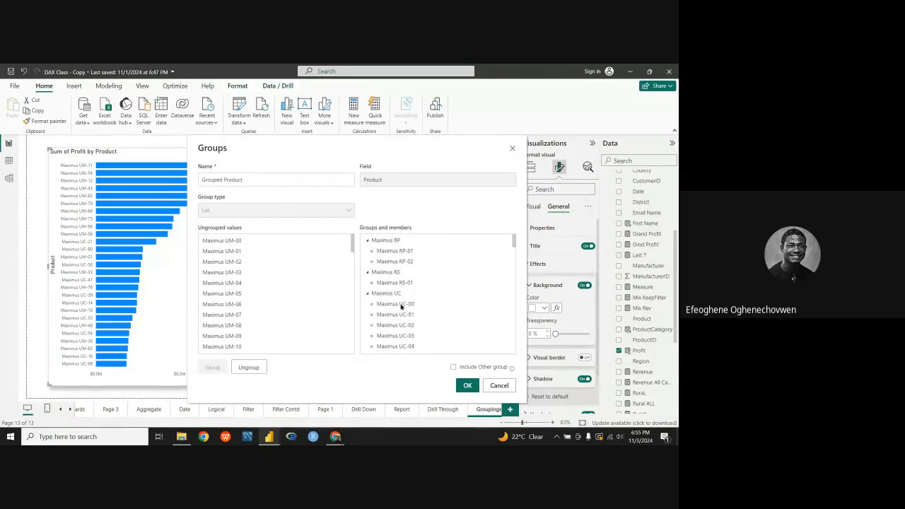
{"action": "left_click", "coordinate": [411, 307]}
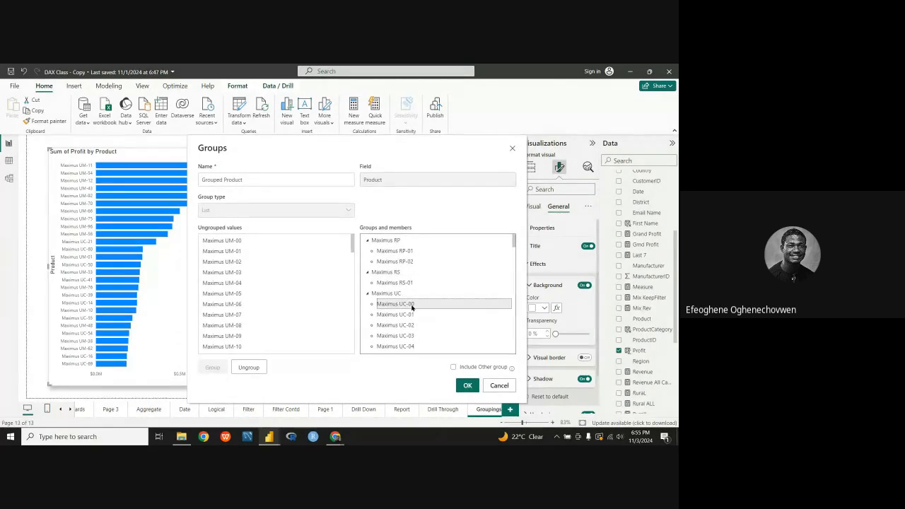
{"action": "left_click", "coordinate": [248, 368]}
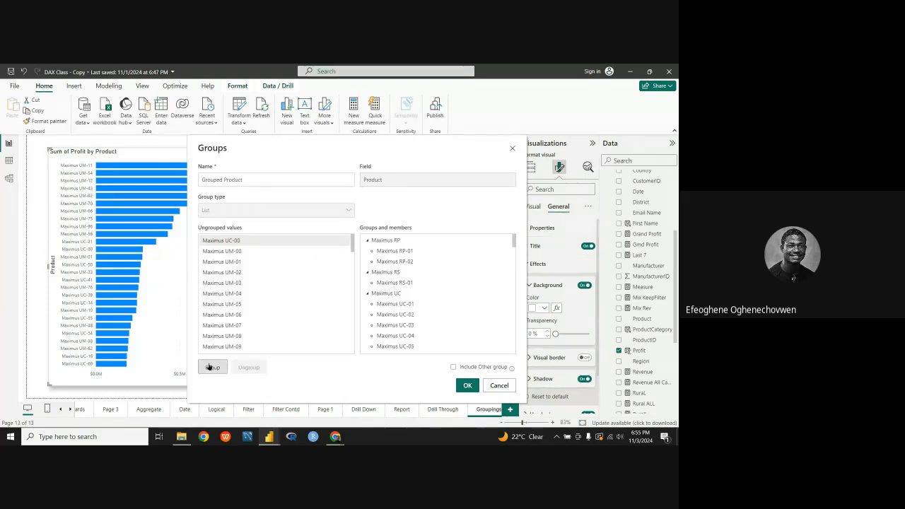
{"action": "left_click", "coordinate": [382, 296]}
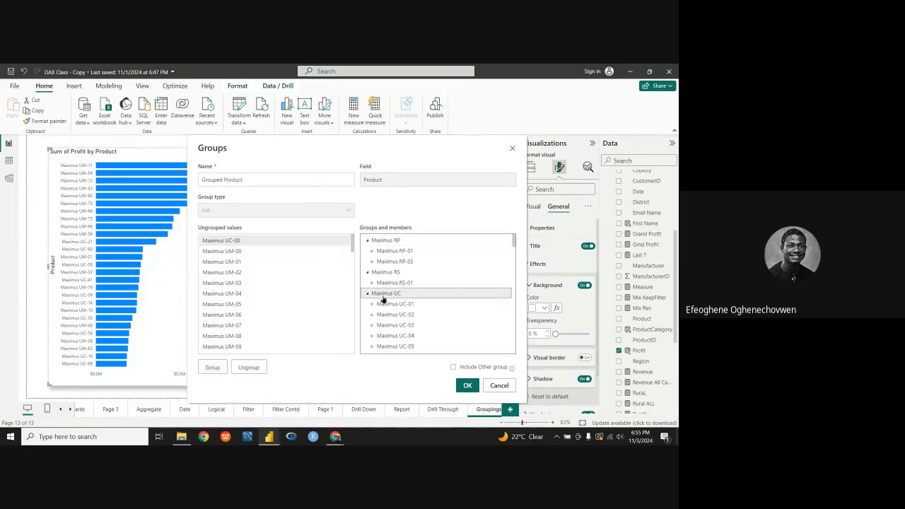
{"action": "left_click", "coordinate": [214, 367]}
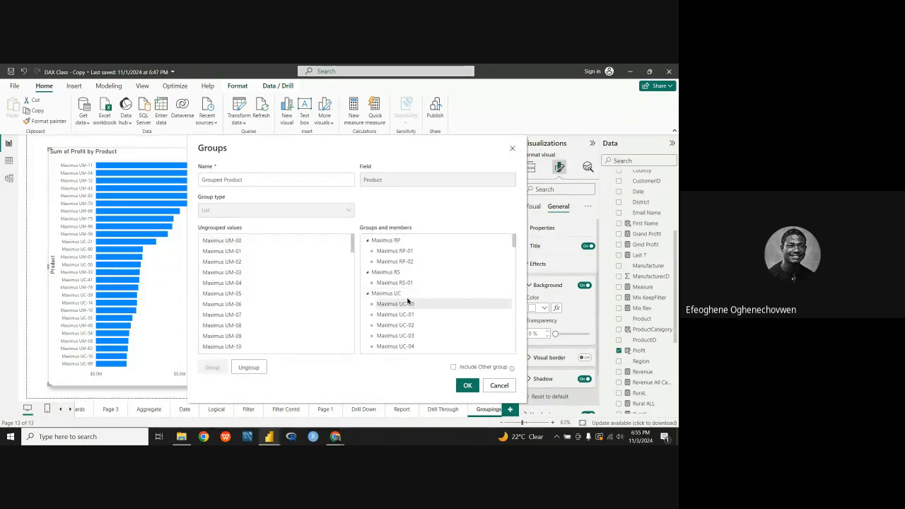
Step: Take Maximus UC-00 out of the Maximus UC group and add it to the Maximus RP group
{"action": "left_click", "coordinate": [411, 304]}
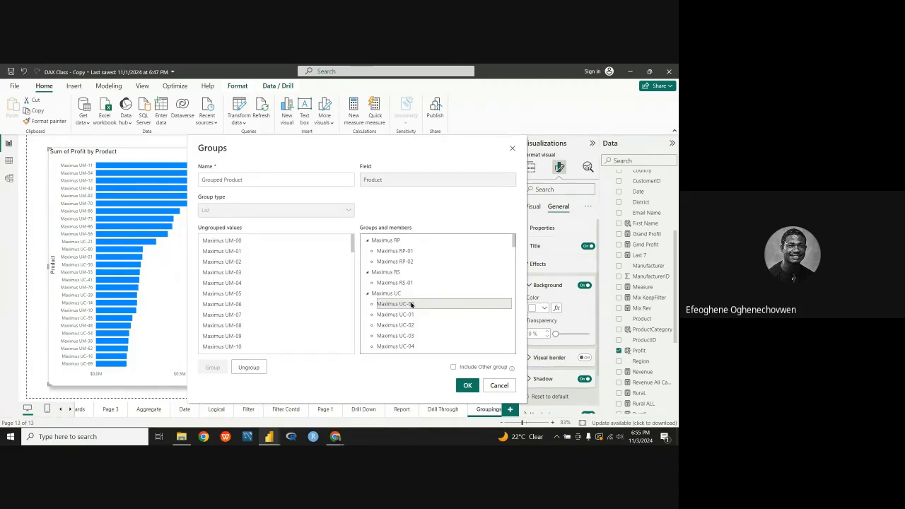
{"action": "left_click", "coordinate": [252, 367]}
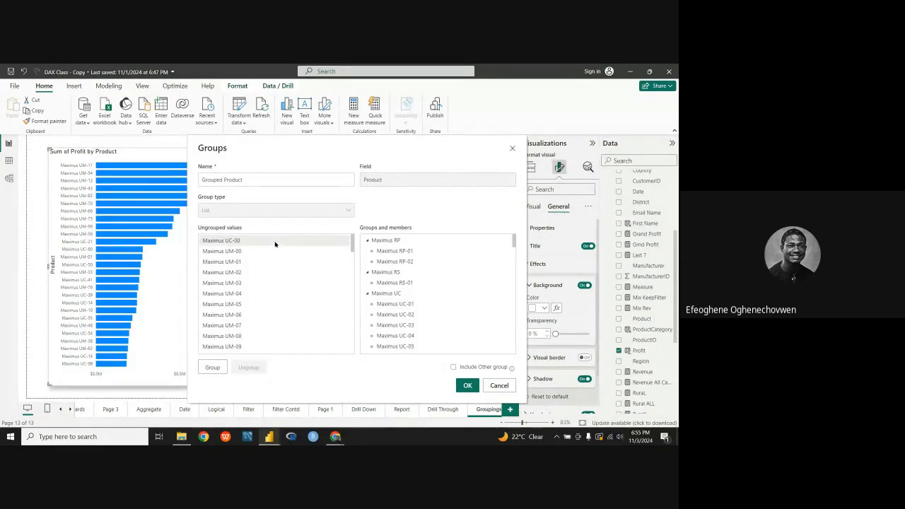
{"action": "left_click", "coordinate": [246, 243]}
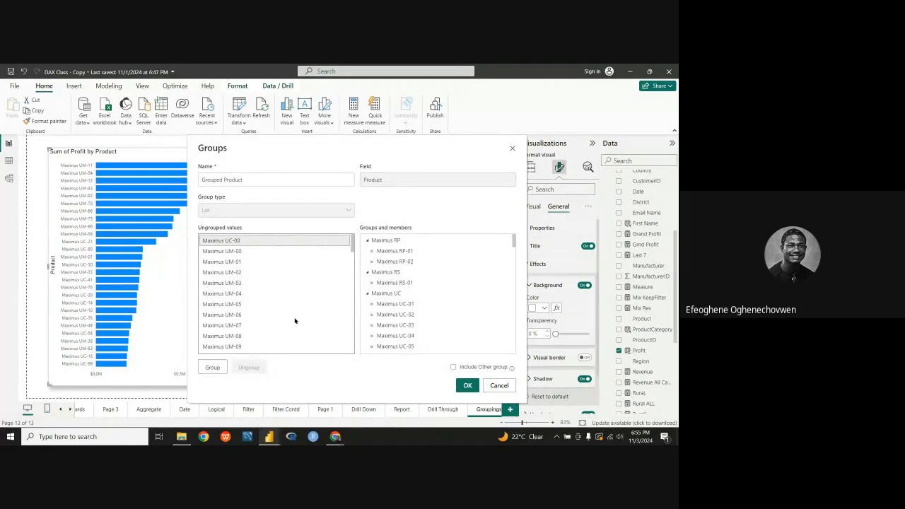
{"action": "left_click", "coordinate": [406, 296]}
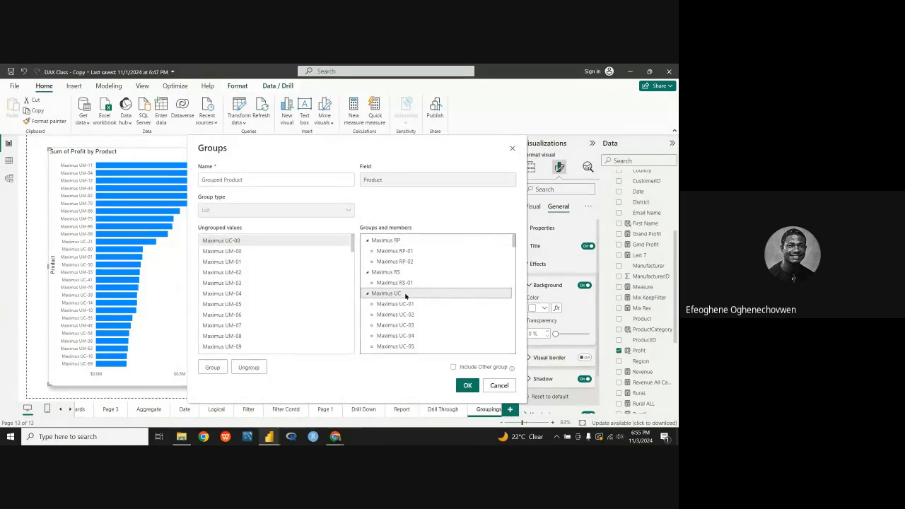
{"action": "left_click", "coordinate": [380, 242]}
{"action": "left_click", "coordinate": [213, 367]}
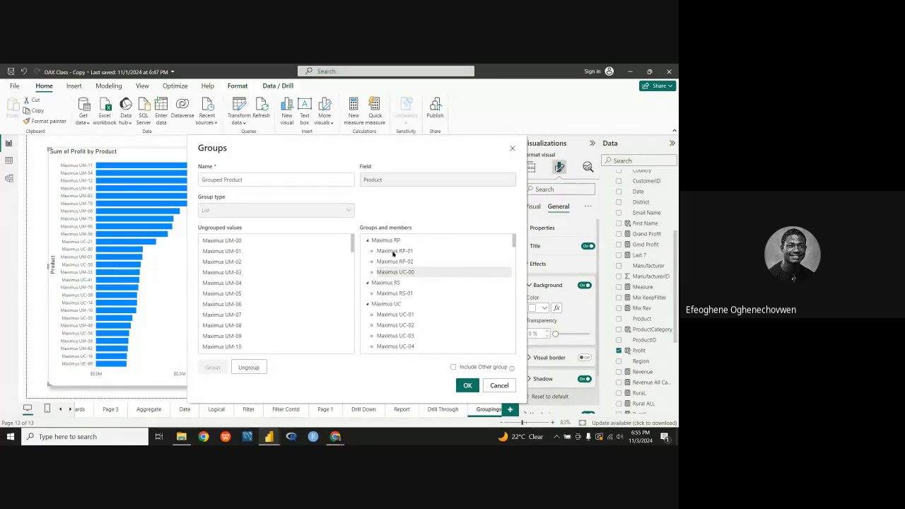
Step: Ungroup Maximus UC-00 from the Maximus RP group and return it to the Maximus UC group
{"action": "left_click", "coordinate": [248, 369]}
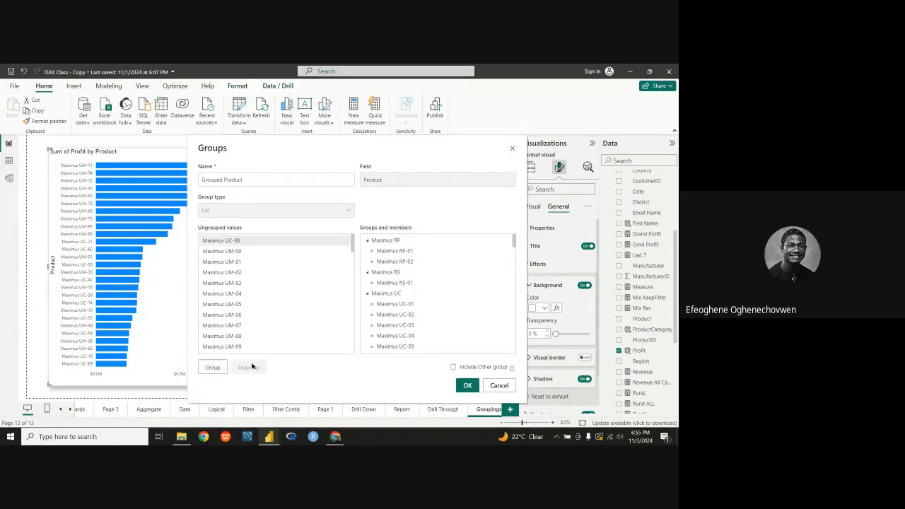
{"action": "left_click", "coordinate": [366, 297]}
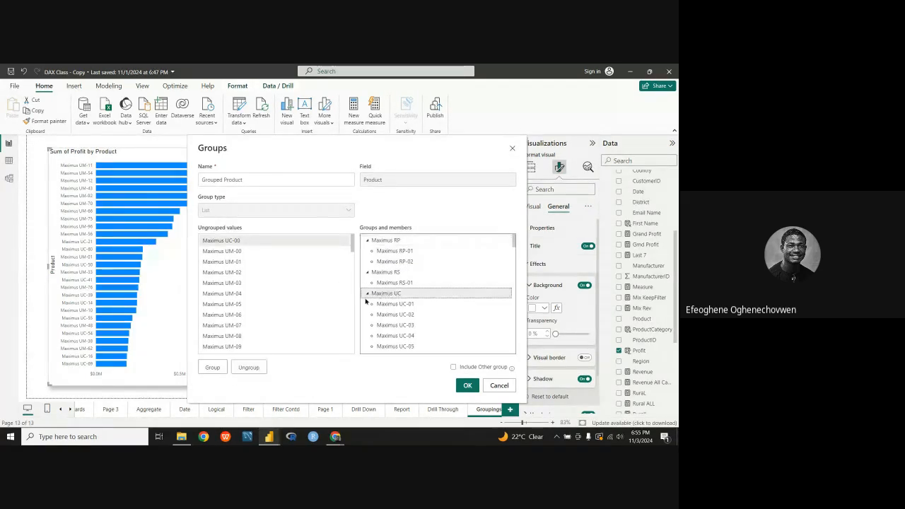
{"action": "left_click", "coordinate": [212, 367]}
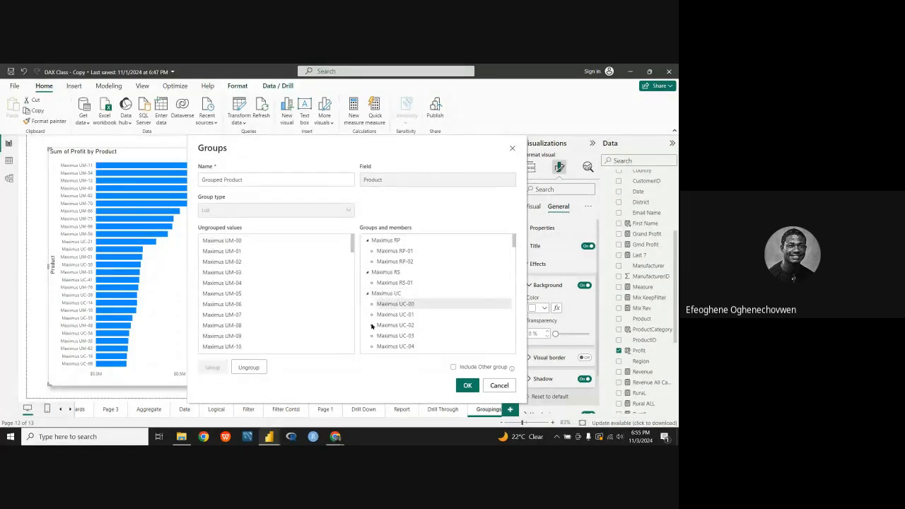
Step: Group all ungrouped values from Maximus UM-00 through Maximus UM-99 together
{"action": "scroll", "coordinate": [390, 313], "scroll_direction": "up", "scroll_amount": 1}
{"action": "scroll", "coordinate": [261, 312], "scroll_direction": "down", "scroll_amount": 2}
{"action": "scroll", "coordinate": [261, 312], "scroll_direction": "down", "scroll_amount": 3}
{"action": "scroll", "coordinate": [261, 309], "scroll_direction": "down", "scroll_amount": 3}
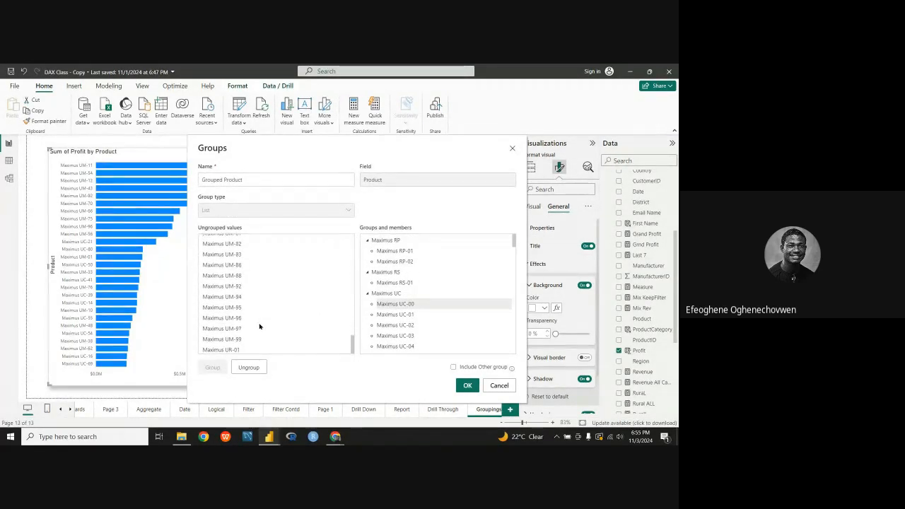
{"action": "scroll", "coordinate": [263, 305], "scroll_direction": "up", "scroll_amount": 6}
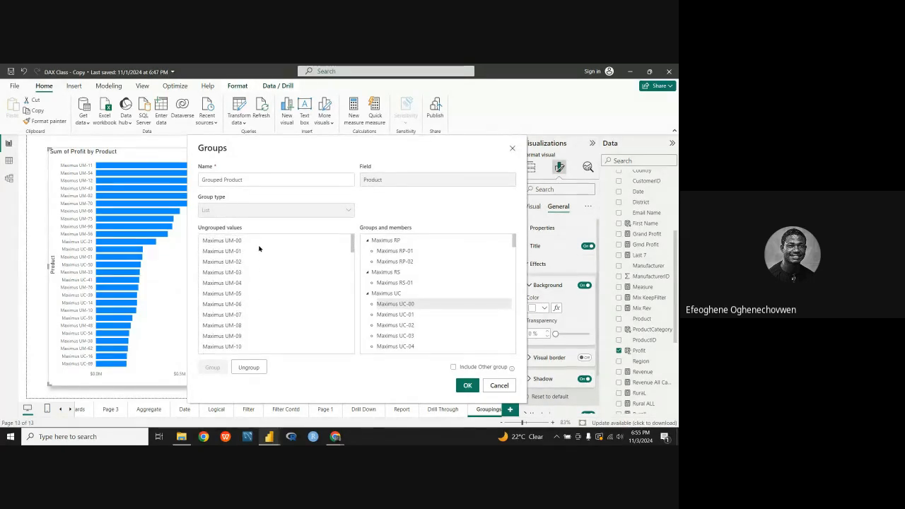
{"action": "left_click", "coordinate": [257, 241]}
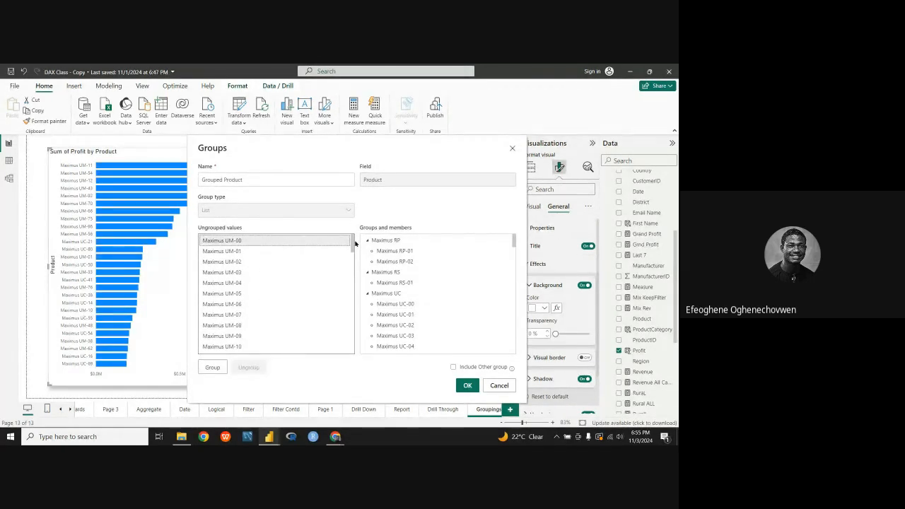
{"action": "left_click_drag", "start_coordinate": [352, 240], "coordinate": [347, 350]}
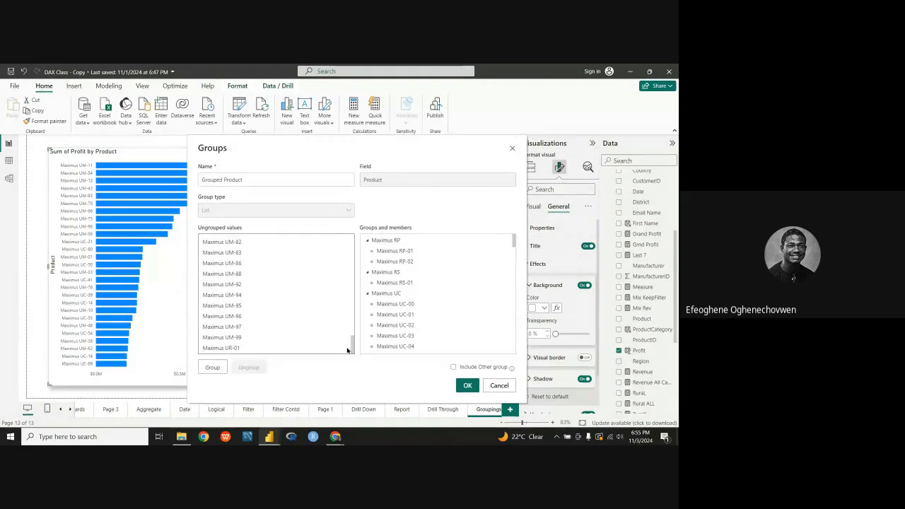
{"action": "left_click", "coordinate": [264, 337], "text": "shift"}
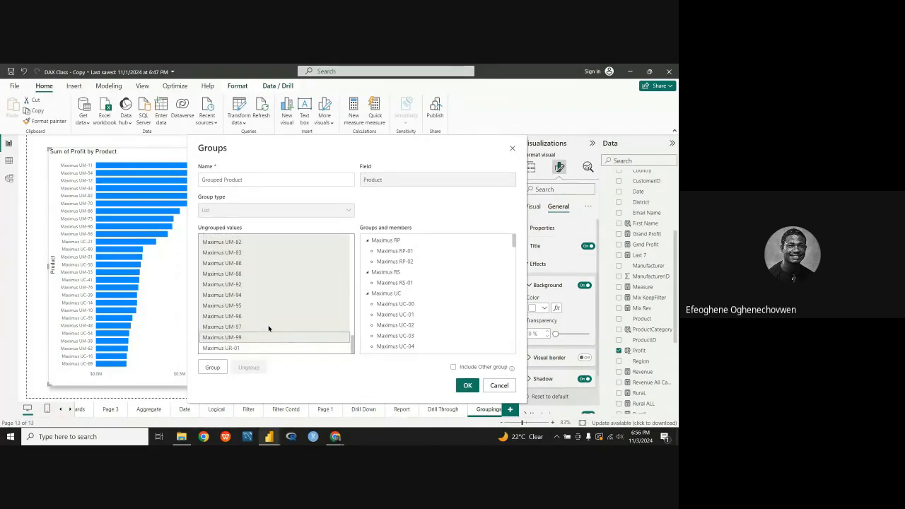
{"action": "left_click", "coordinate": [213, 367]}
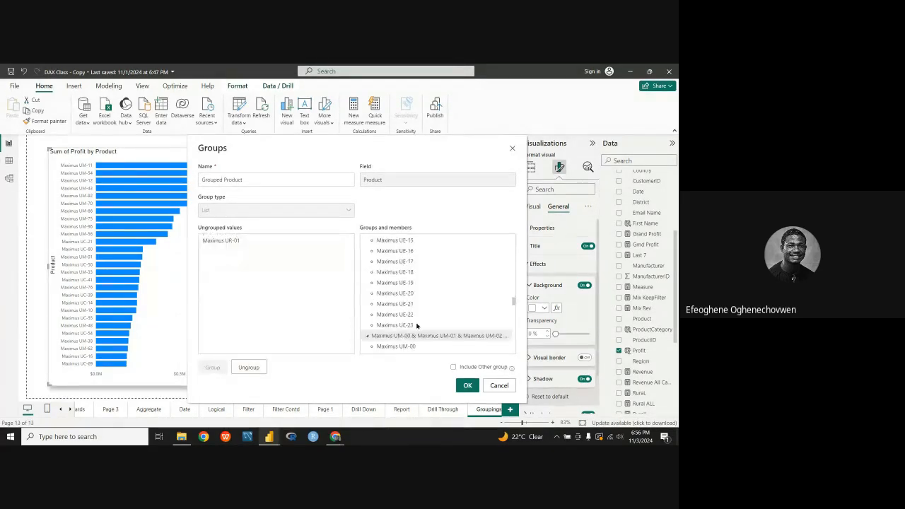
Step: Rename the group containing the Maximus UM values to "Maximus UM"
{"action": "scroll", "coordinate": [416, 326], "scroll_direction": "down", "scroll_amount": 3}
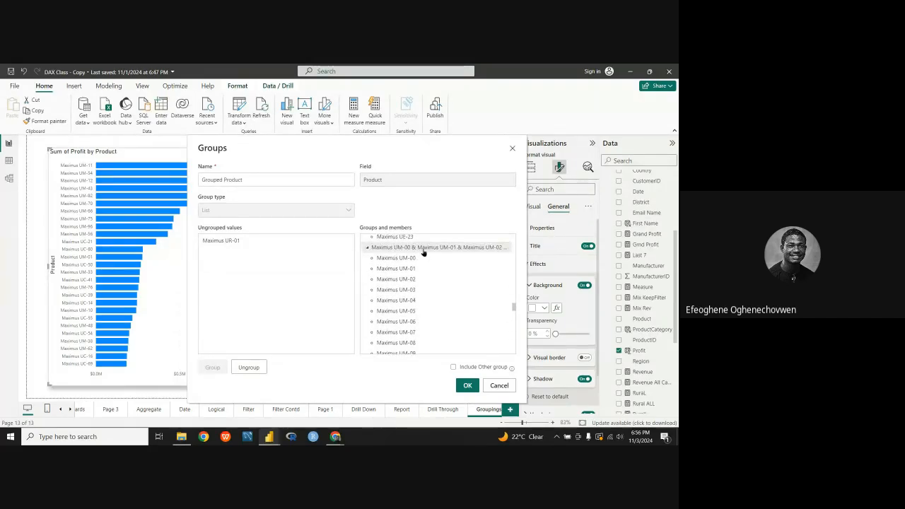
{"action": "left_click", "coordinate": [423, 249]}
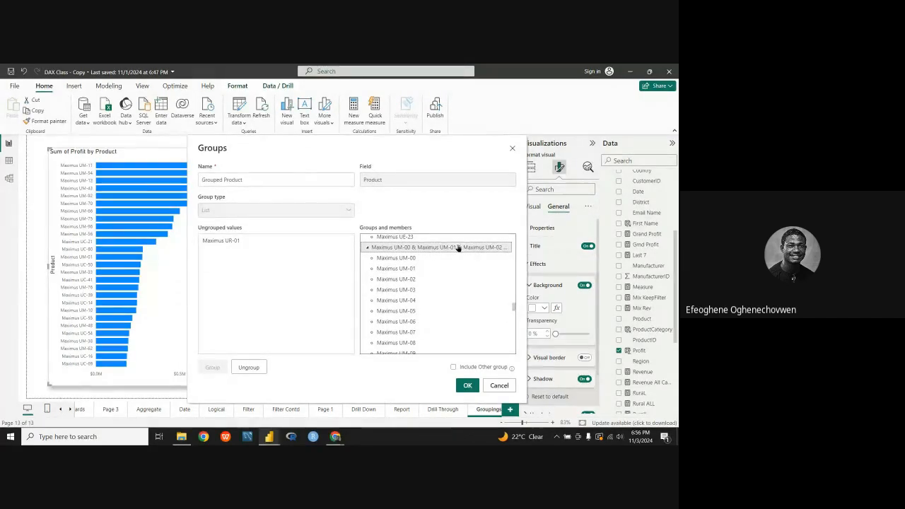
{"action": "double_click", "coordinate": [504, 248]}
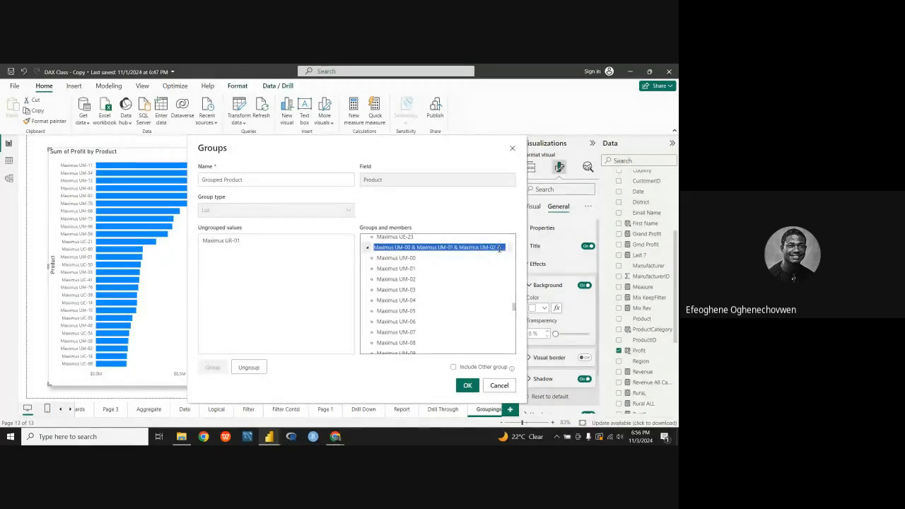
{"action": "key", "text": "BackSpace"}
{"action": "left_click", "coordinate": [499, 248]}
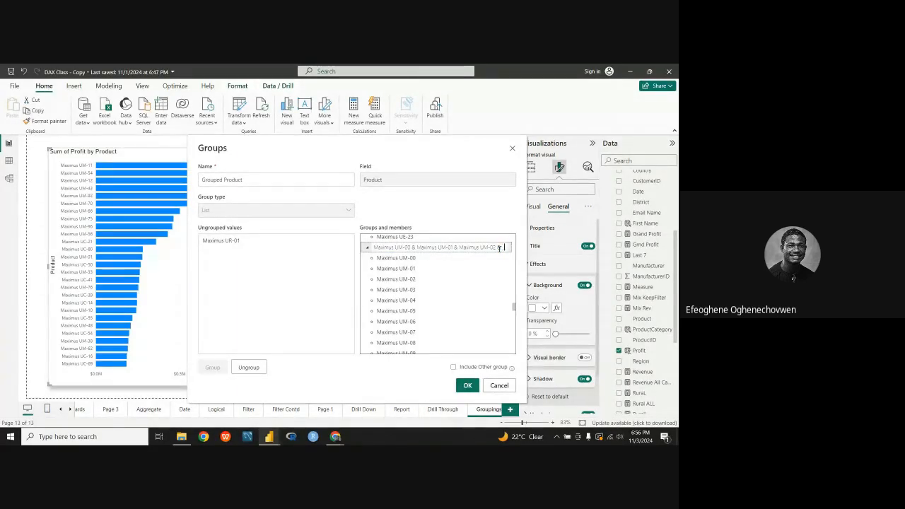
{"action": "key", "text": "BackSpace"}
{"action": "key", "text": "BackSpace"}
{"action": "key", "text": "BackSpace"}
{"action": "key", "text": "BackSpace"}
{"action": "key", "text": "BackSpace"}
{"action": "key", "text": "BackSpace"}
{"action": "key", "text": "BackSpace"}
{"action": "key", "text": "BackSpace"}
{"action": "key", "text": "BackSpace"}
{"action": "key", "text": "BackSpace"}
{"action": "key", "text": "BackSpace"}
{"action": "key", "text": "BackSpace"}
{"action": "key", "text": "BackSpace"}
{"action": "key", "text": "BackSpace"}
{"action": "key", "text": "BackSpace"}
{"action": "key", "text": "BackSpace"}
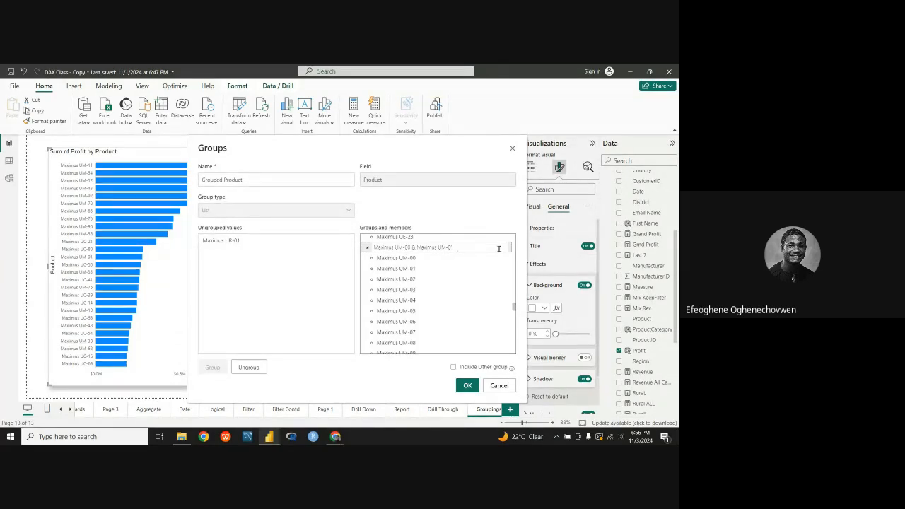
{"action": "key", "text": "BackSpace"}
{"action": "key", "text": "BackSpace"}
{"action": "key", "text": "BackSpace"}
{"action": "key", "text": "BackSpace"}
{"action": "key", "text": "BackSpace"}
{"action": "key", "text": "BackSpace"}
{"action": "key", "text": "BackSpace"}
{"action": "key", "text": "BackSpace"}
{"action": "key", "text": "BackSpace"}
{"action": "key", "text": "BackSpace"}
{"action": "key", "text": "Return"}
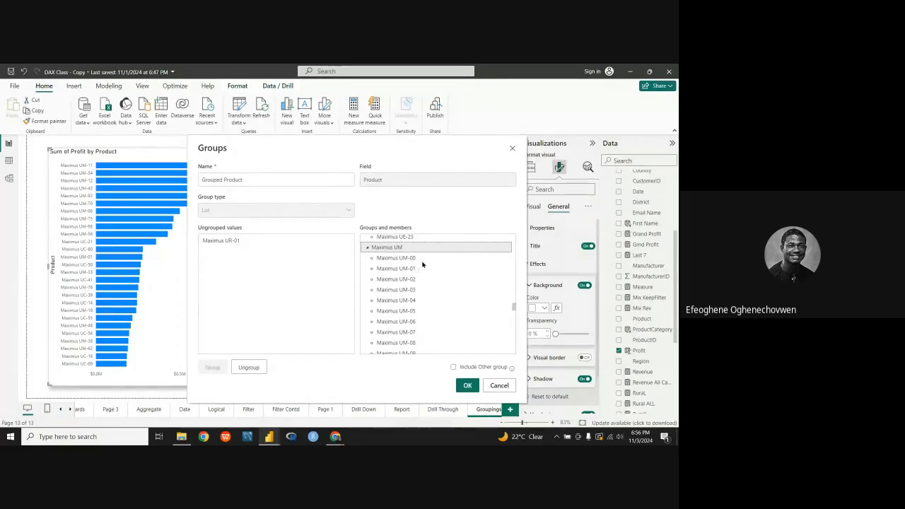
Step: Group the remaining ungrouped value Maximus UR-01 and rename its group to "Maximus UR"
{"action": "left_click", "coordinate": [242, 241]}
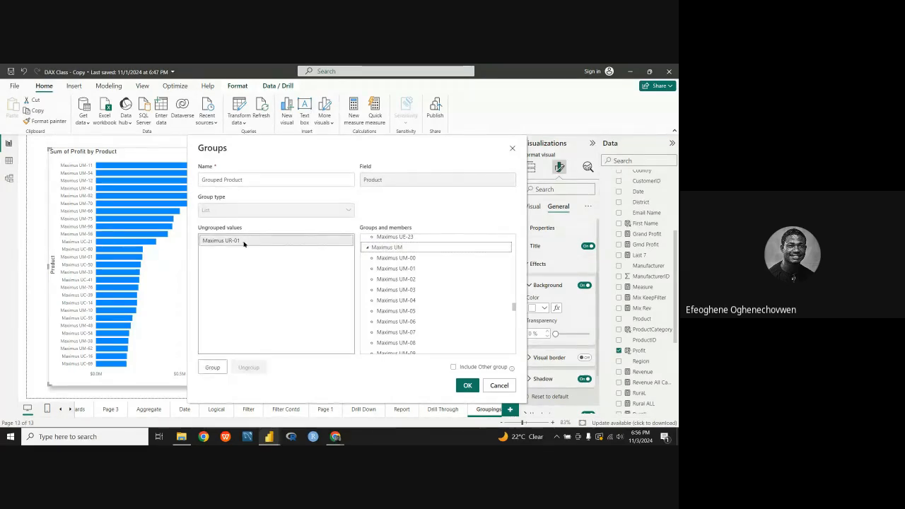
{"action": "left_click", "coordinate": [212, 368]}
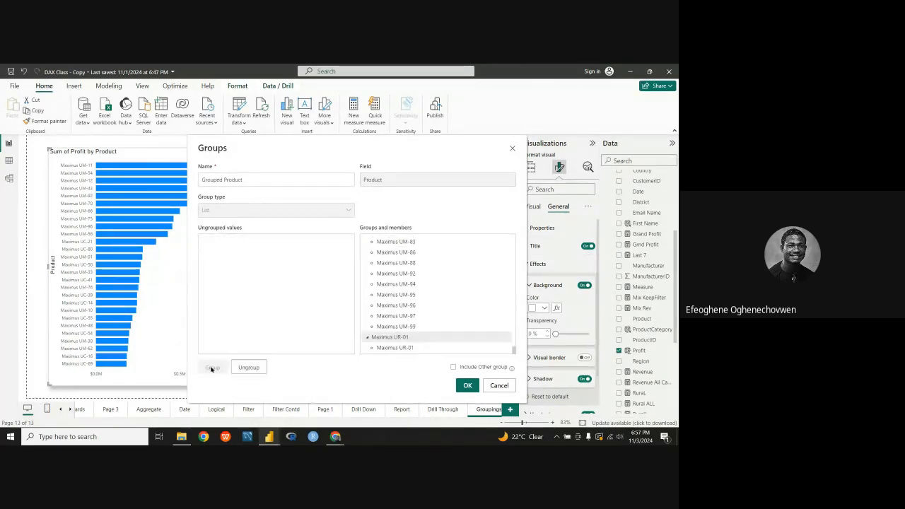
{"action": "left_click", "coordinate": [419, 339]}
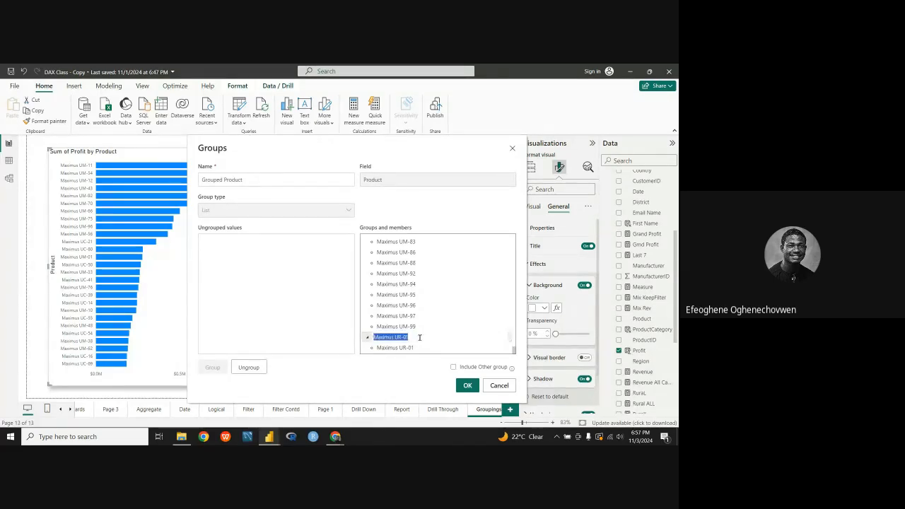
{"action": "left_click", "coordinate": [415, 335]}
{"action": "key", "text": "BackSpace"}
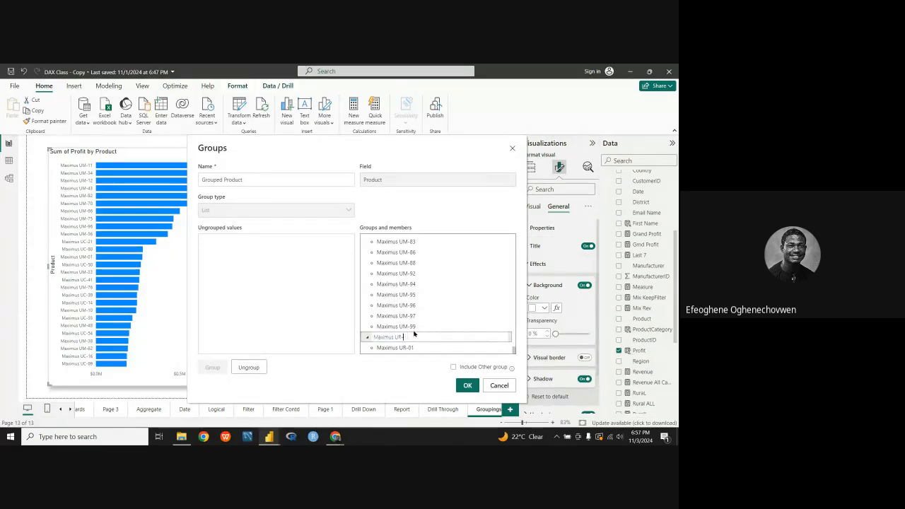
{"action": "key", "text": "BackSpace"}
{"action": "key", "text": "Return"}
Step: Review the group members from Maximus RP through Maximus UR and apply the Grouped Product grouping
{"action": "scroll", "coordinate": [396, 323], "scroll_direction": "up", "scroll_amount": 1}
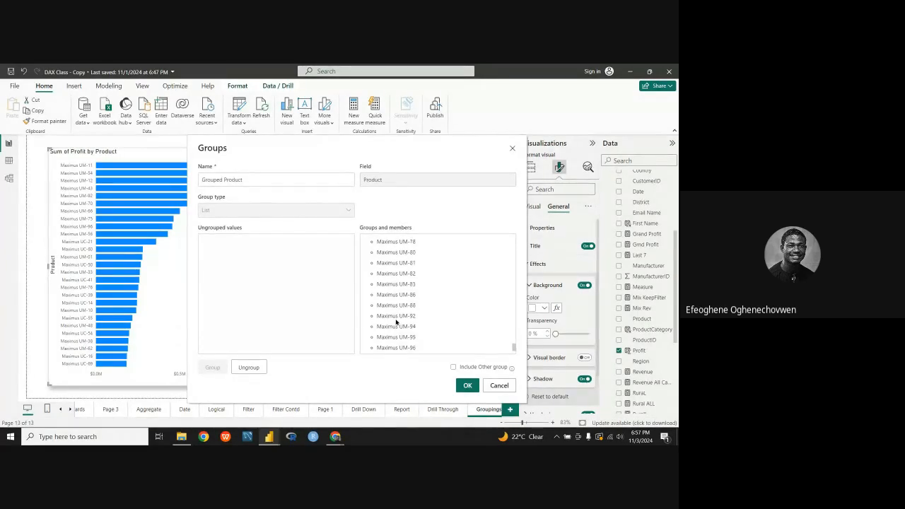
{"action": "scroll", "coordinate": [396, 322], "scroll_direction": "up", "scroll_amount": 5}
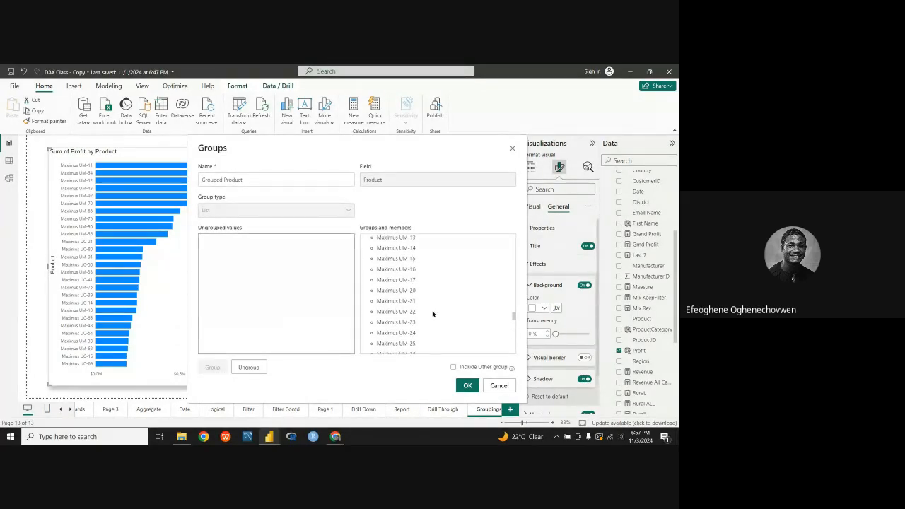
{"action": "scroll", "coordinate": [445, 268], "scroll_direction": "up", "scroll_amount": 5}
{"action": "scroll", "coordinate": [445, 280], "scroll_direction": "up", "scroll_amount": 10}
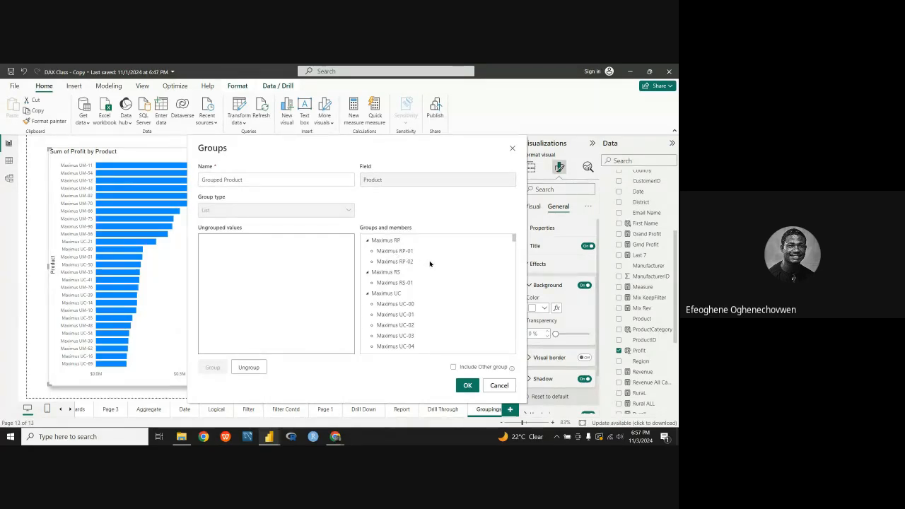
{"action": "scroll", "coordinate": [417, 281], "scroll_direction": "down", "scroll_amount": 3}
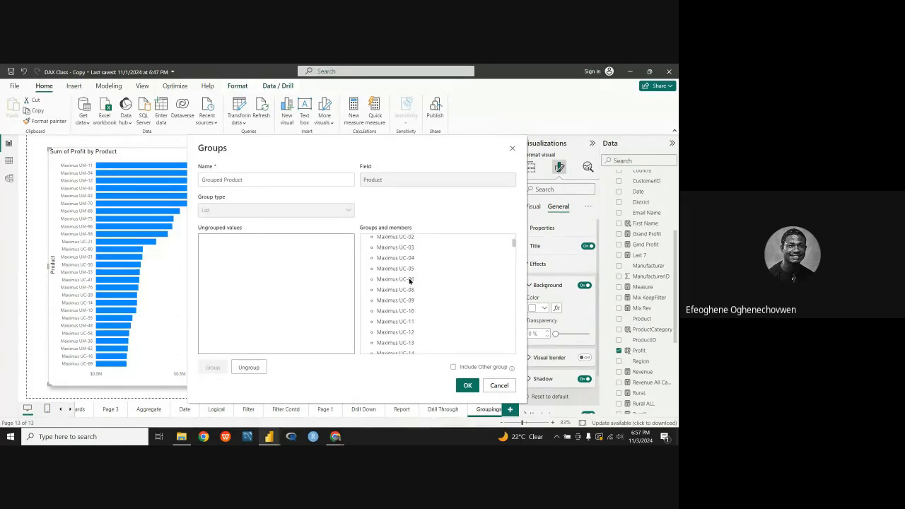
{"action": "scroll", "coordinate": [409, 280], "scroll_direction": "up", "scroll_amount": 3}
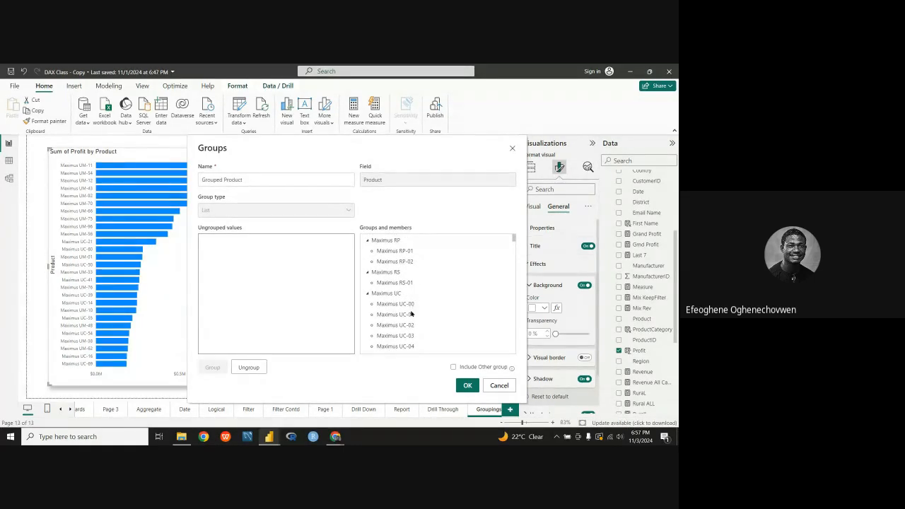
{"action": "scroll", "coordinate": [409, 312], "scroll_direction": "down", "scroll_amount": 10}
{"action": "scroll", "coordinate": [409, 323], "scroll_direction": "down", "scroll_amount": 10}
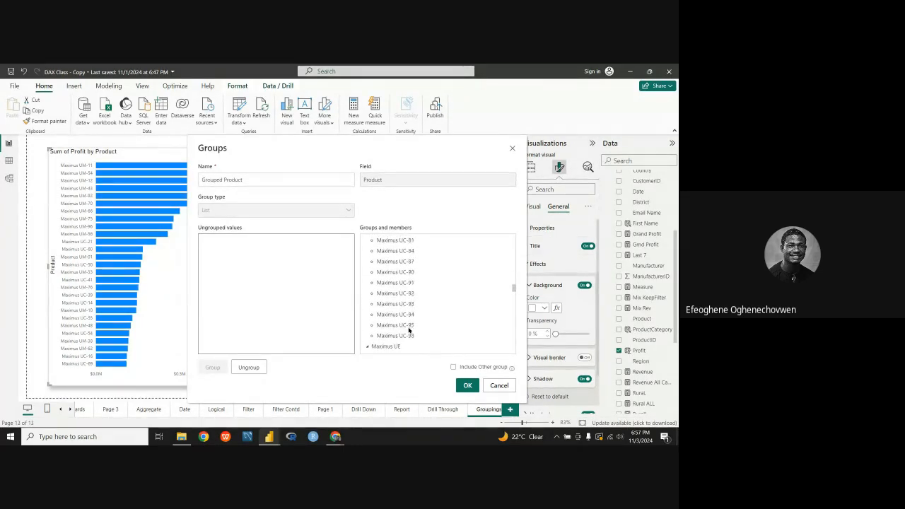
{"action": "scroll", "coordinate": [415, 286], "scroll_direction": "up", "scroll_amount": 3}
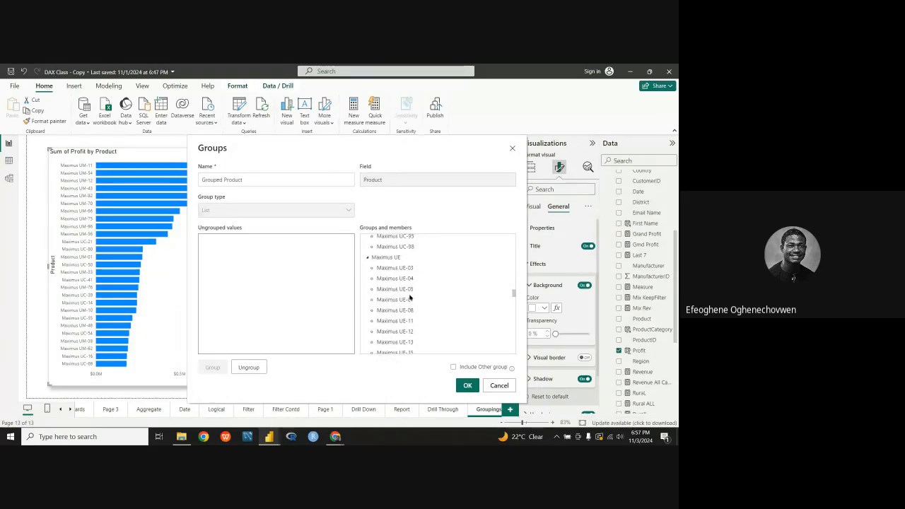
{"action": "scroll", "coordinate": [406, 312], "scroll_direction": "down", "scroll_amount": 10}
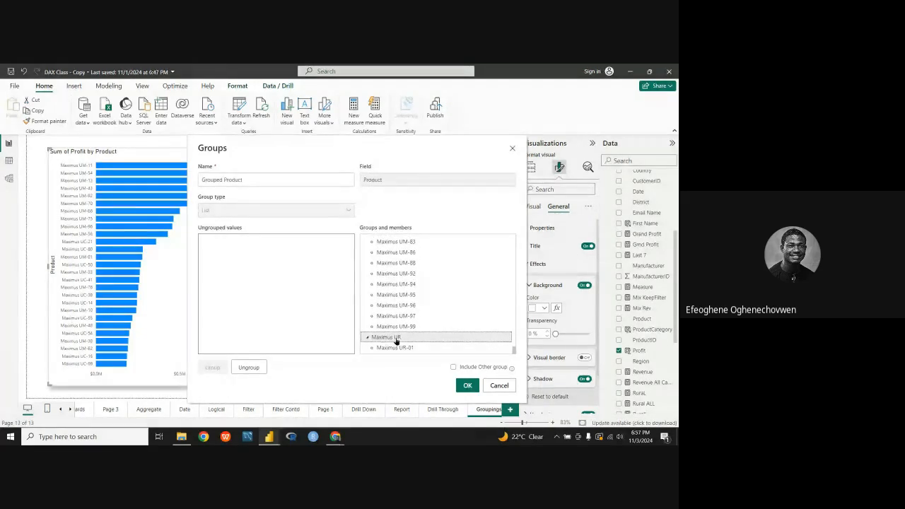
{"action": "scroll", "coordinate": [399, 294], "scroll_direction": "up", "scroll_amount": 10}
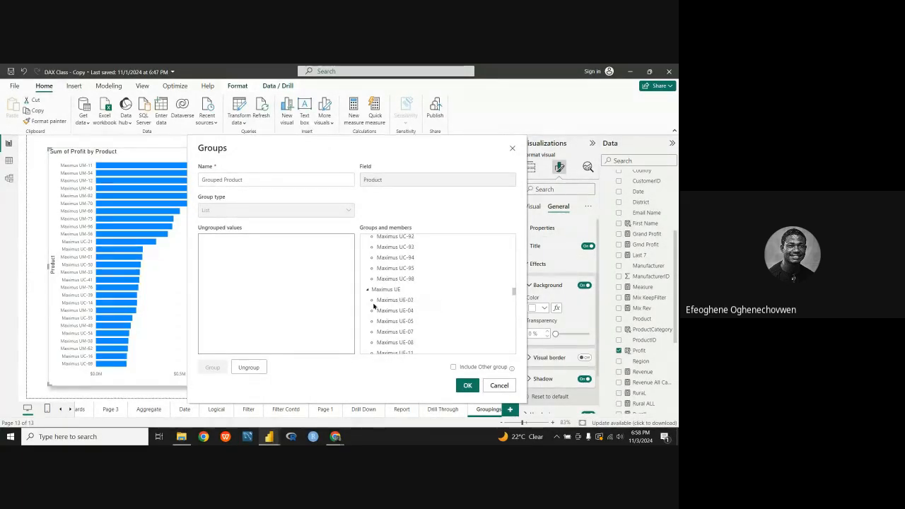
{"action": "left_click", "coordinate": [468, 388]}
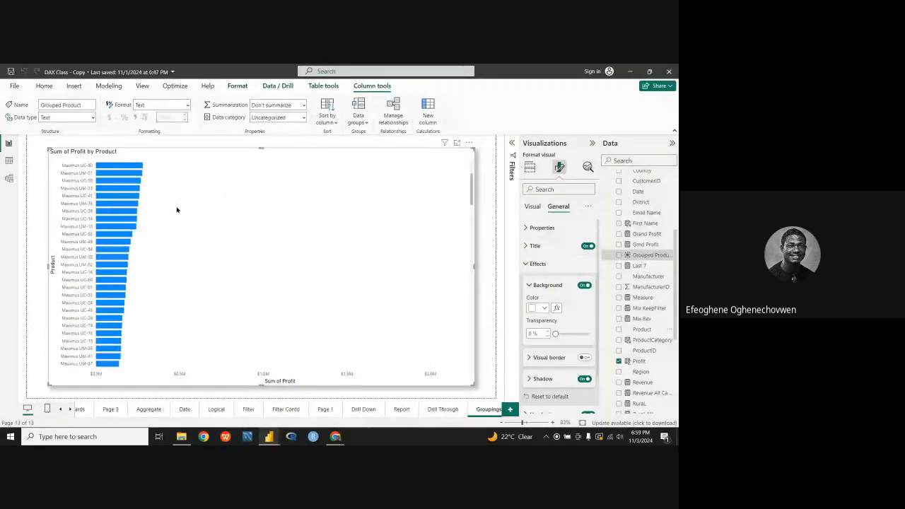
Step: Look through the product bars in the profit chart and create a hierarchy from the Grouped Product field
{"action": "scroll", "coordinate": [184, 241], "scroll_direction": "down", "scroll_amount": 10}
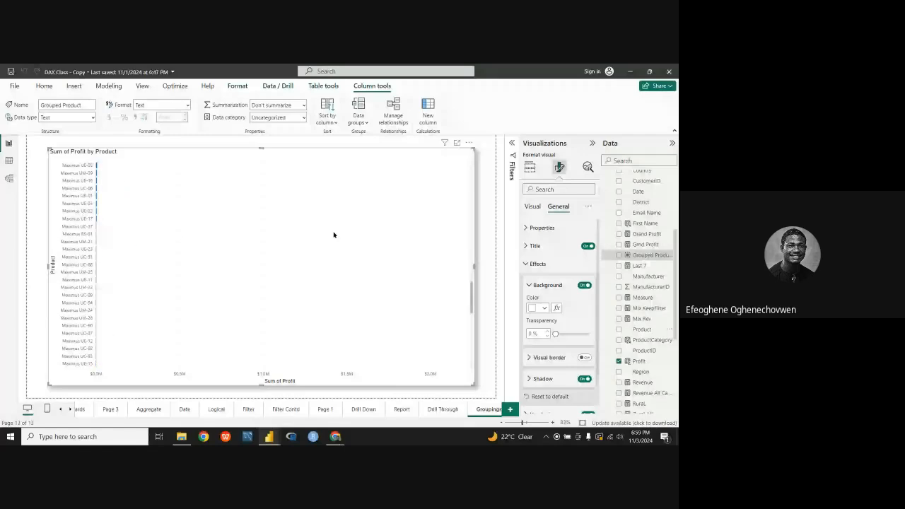
{"action": "scroll", "coordinate": [346, 228], "scroll_direction": "up", "scroll_amount": 10}
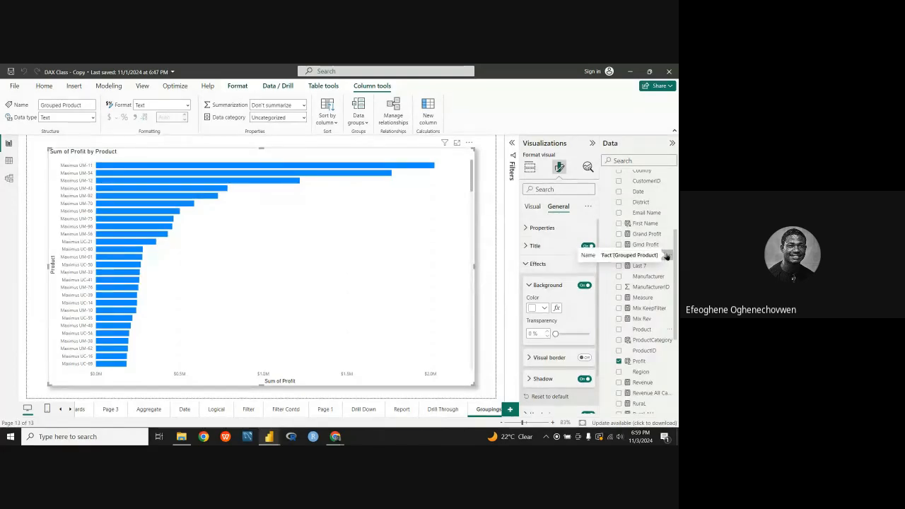
{"action": "left_click", "coordinate": [666, 256]}
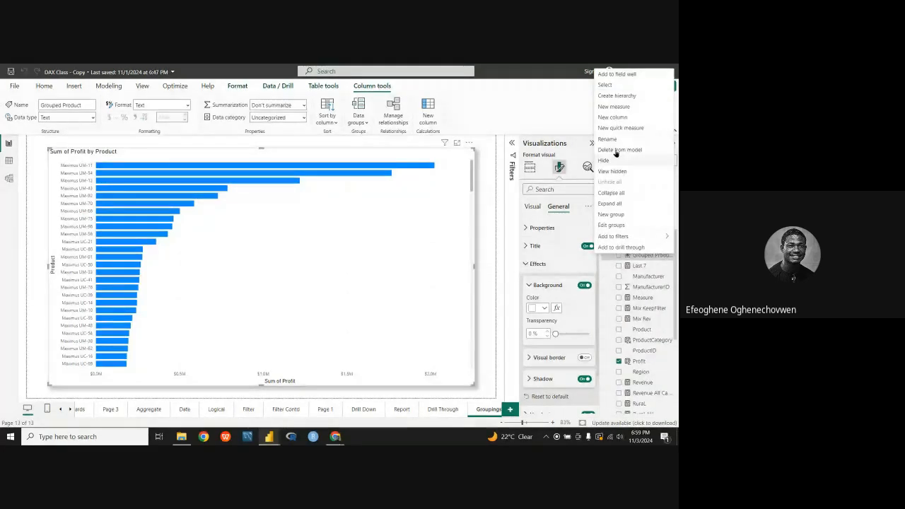
{"action": "left_click", "coordinate": [617, 96]}
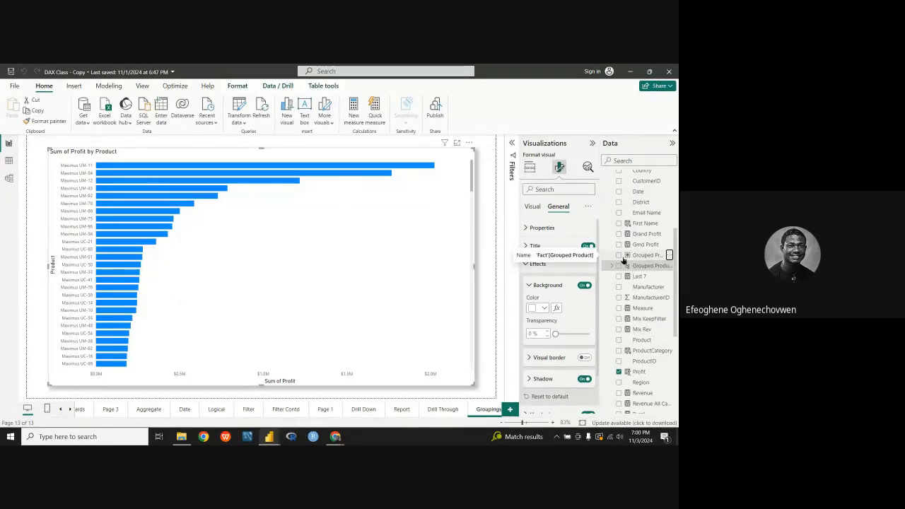
Step: Look through the Fact table's fields and delete the hierarchy based on Grouped Product from the model
{"action": "scroll", "coordinate": [631, 234], "scroll_direction": "up", "scroll_amount": 4}
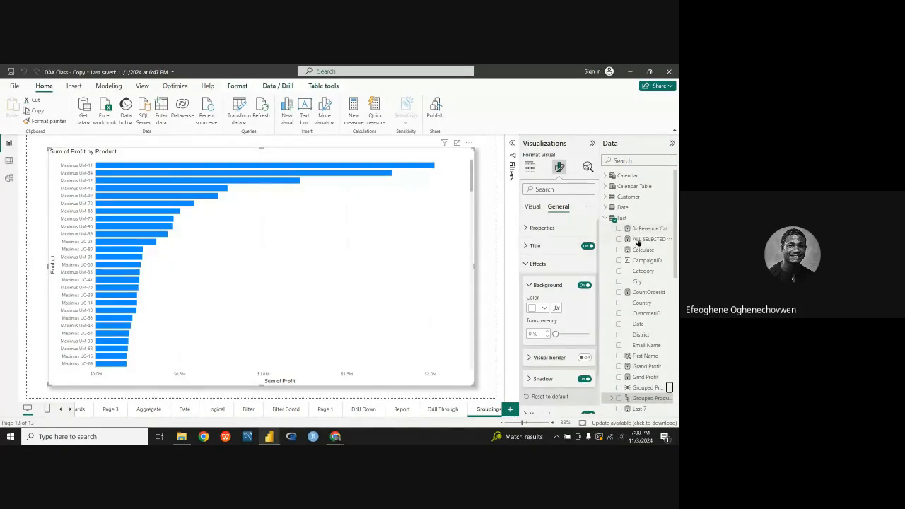
{"action": "scroll", "coordinate": [647, 252], "scroll_direction": "down", "scroll_amount": 2}
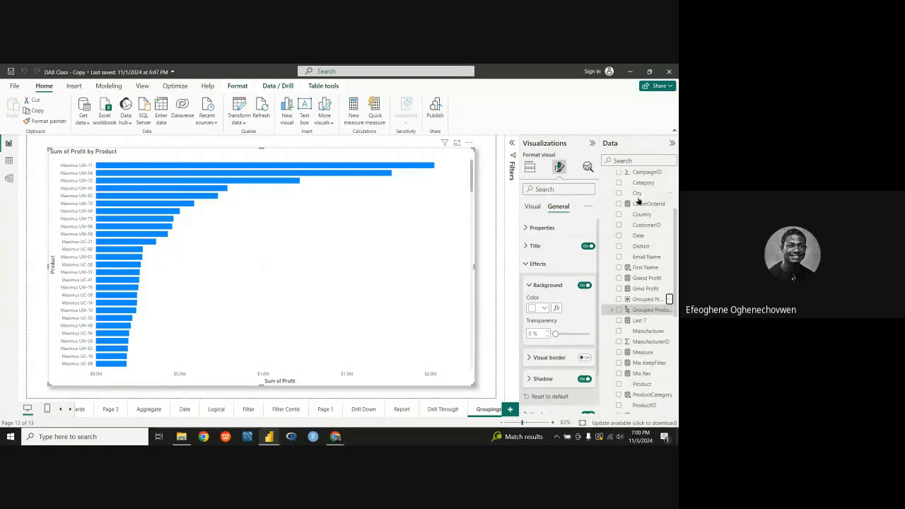
{"action": "scroll", "coordinate": [639, 197], "scroll_direction": "up", "scroll_amount": 2}
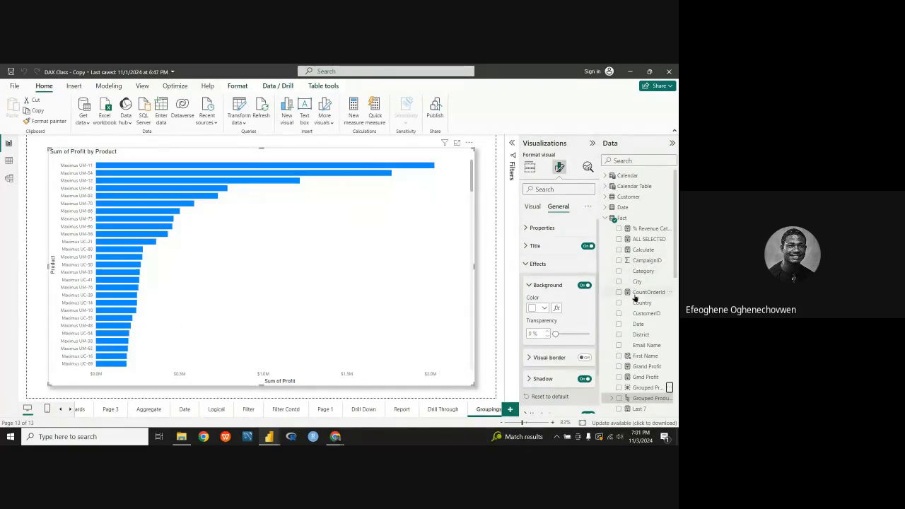
{"action": "scroll", "coordinate": [634, 300], "scroll_direction": "down", "scroll_amount": 3}
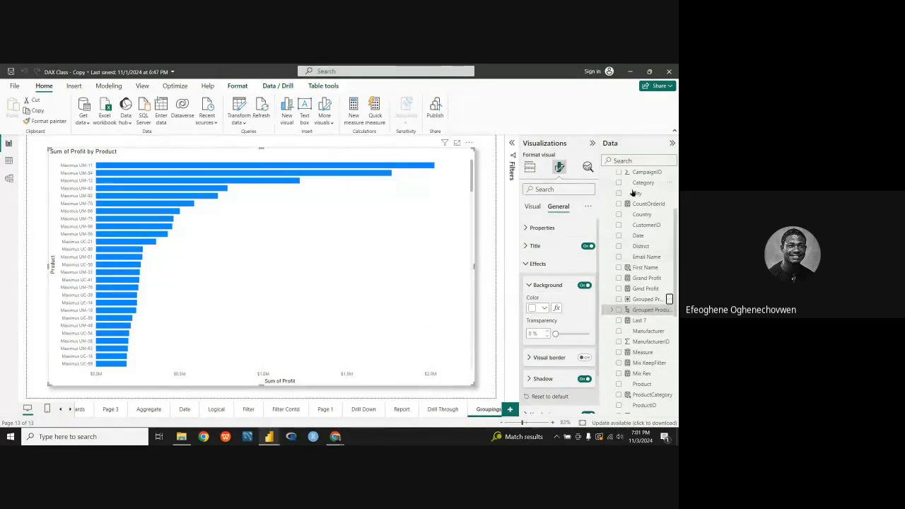
{"action": "scroll", "coordinate": [633, 233], "scroll_direction": "up", "scroll_amount": 2}
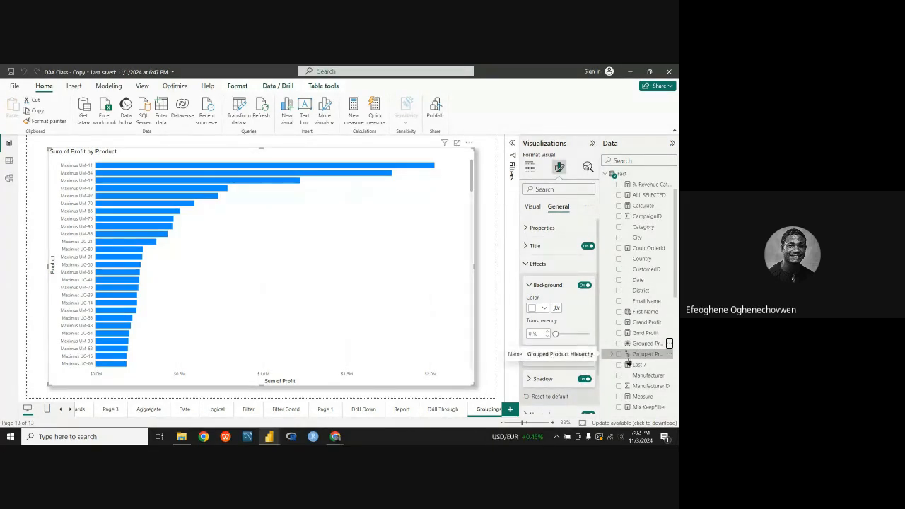
{"action": "scroll", "coordinate": [647, 353], "scroll_direction": "down", "scroll_amount": 2}
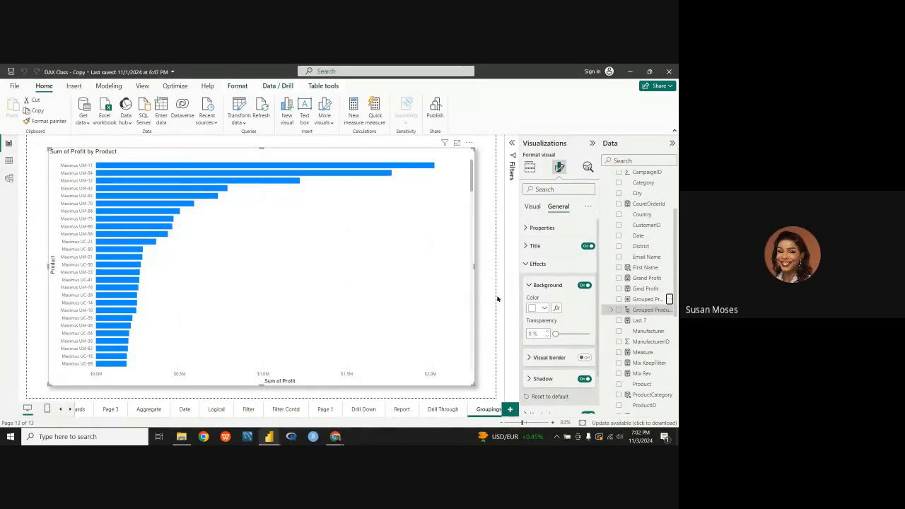
{"action": "right_click", "coordinate": [642, 310]}
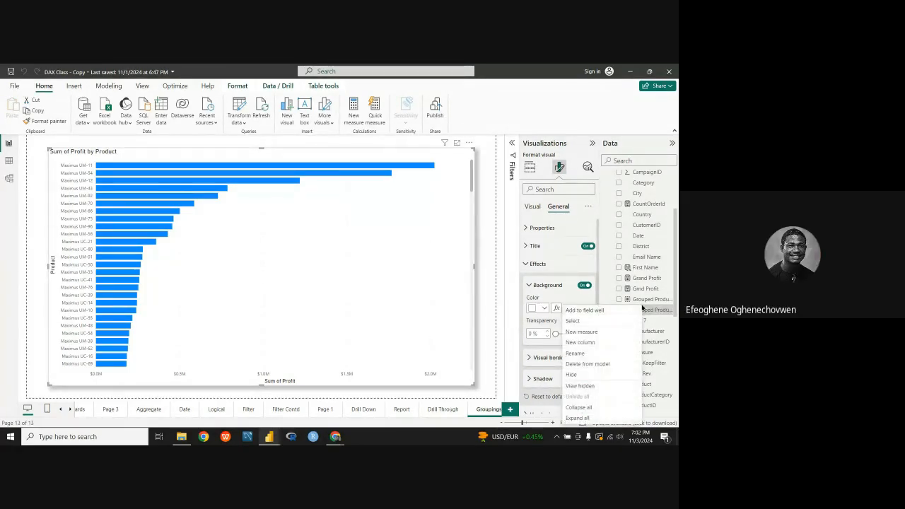
{"action": "left_click", "coordinate": [588, 367]}
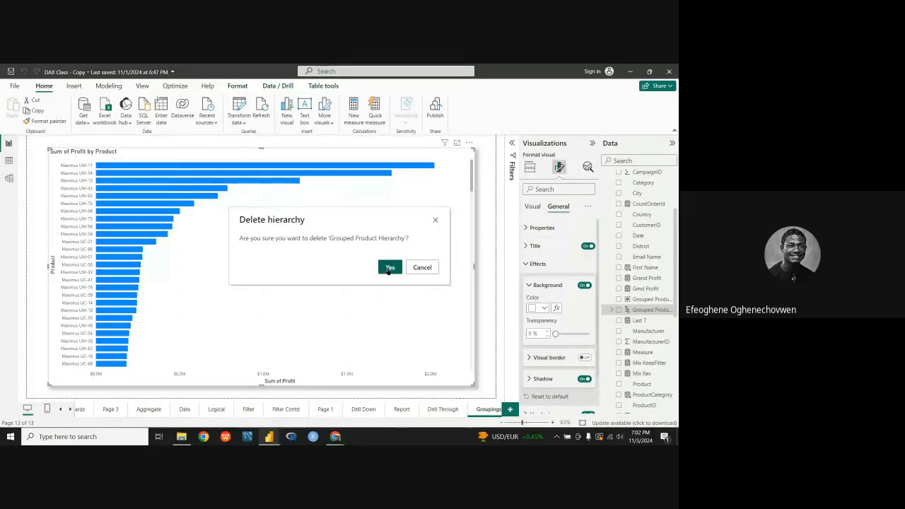
{"action": "left_click", "coordinate": [389, 268]}
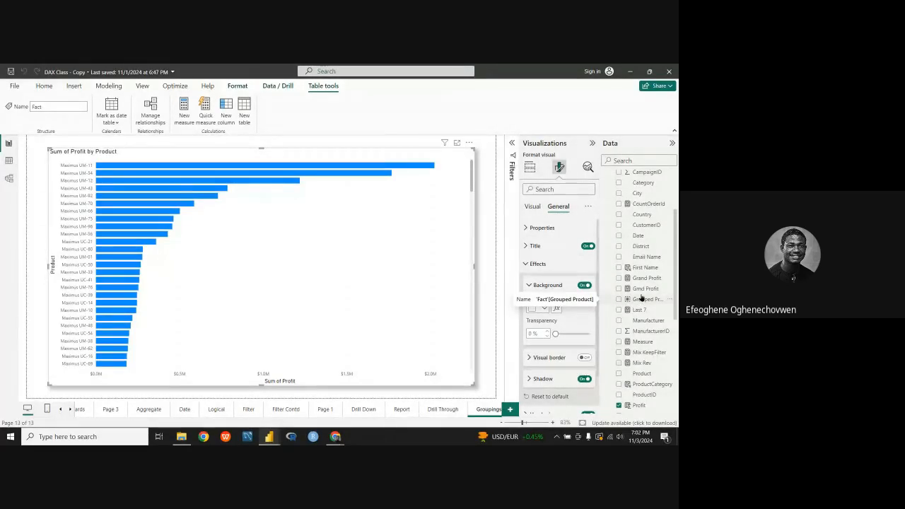
Step: Create a new hierarchy with the Grouped Product field of the Fact table as its top level
{"action": "right_click", "coordinate": [642, 303]}
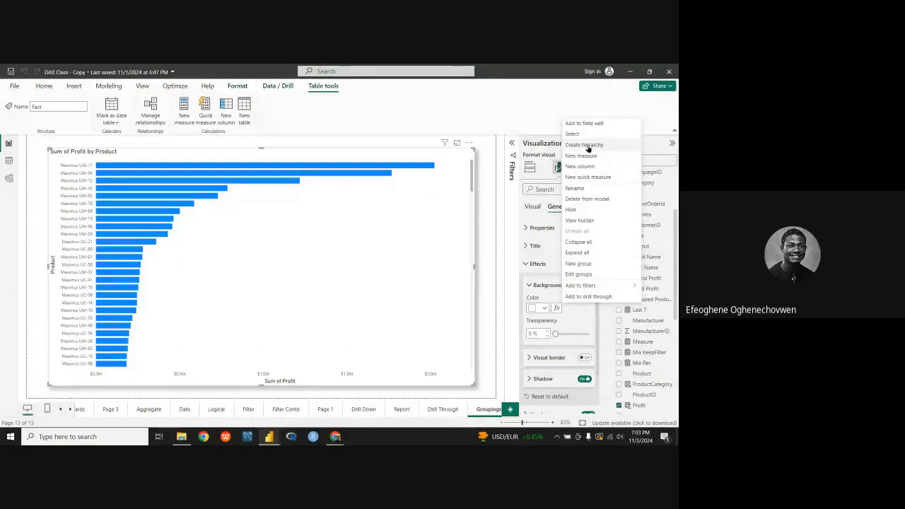
{"action": "left_click", "coordinate": [587, 148]}
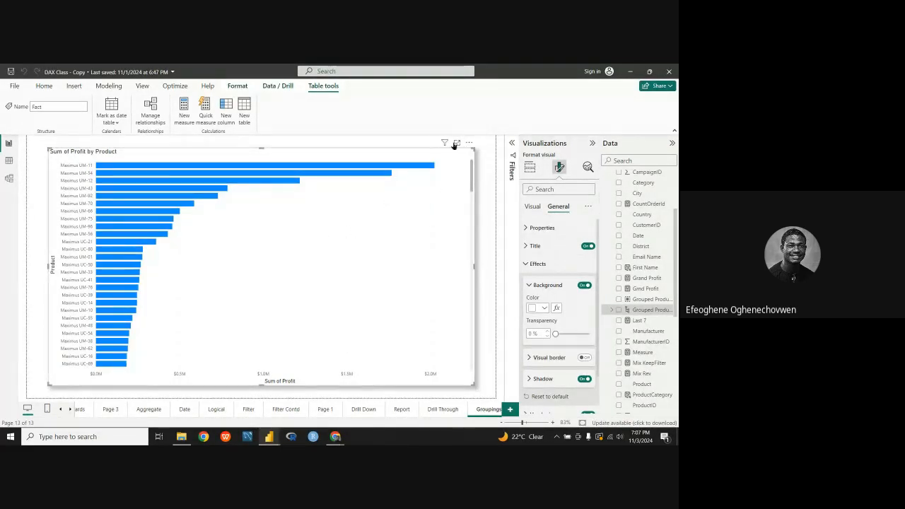
Step: View the Sum of Profit by Product chart in focus mode and return to the report page
{"action": "mouse_move", "coordinate": [448, 143]}
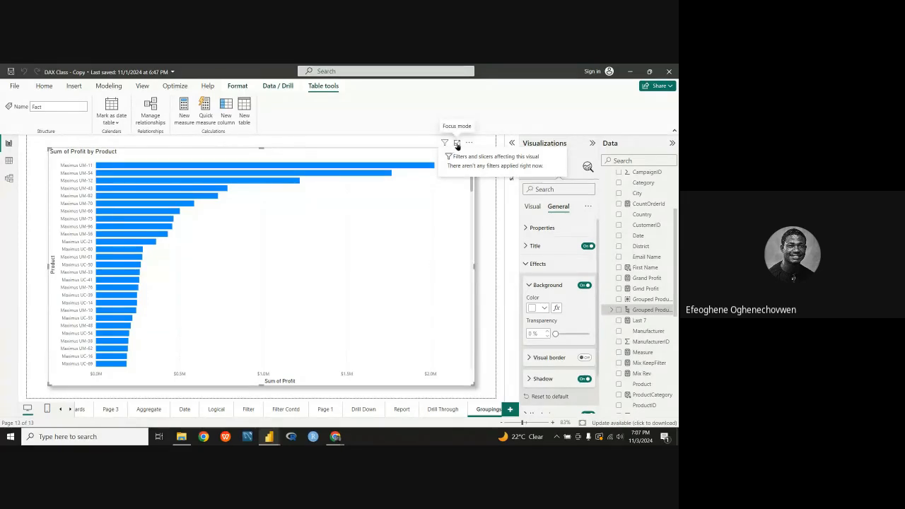
{"action": "left_click", "coordinate": [457, 145]}
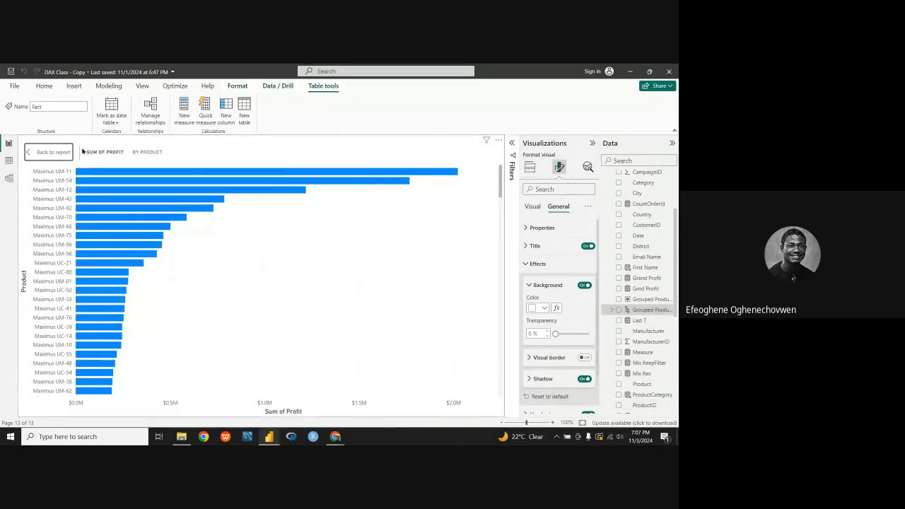
{"action": "left_click", "coordinate": [61, 152]}
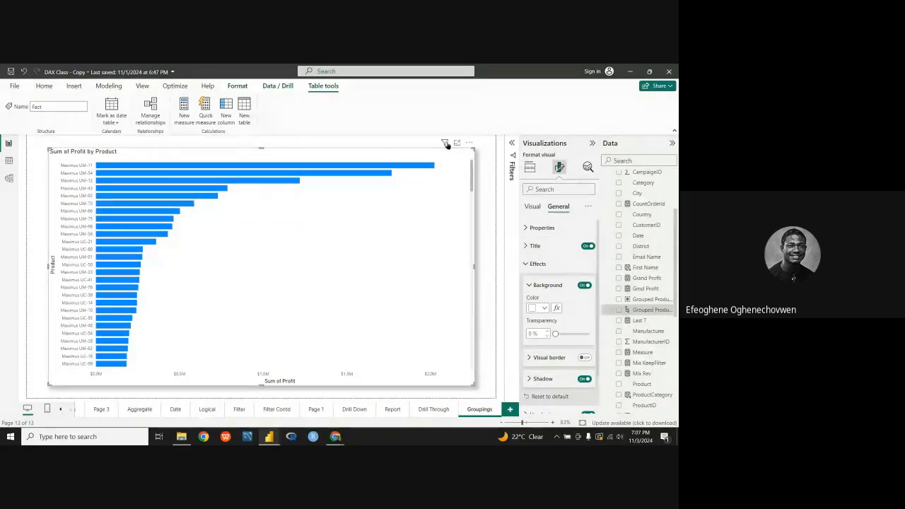
{"action": "mouse_move", "coordinate": [447, 145]}
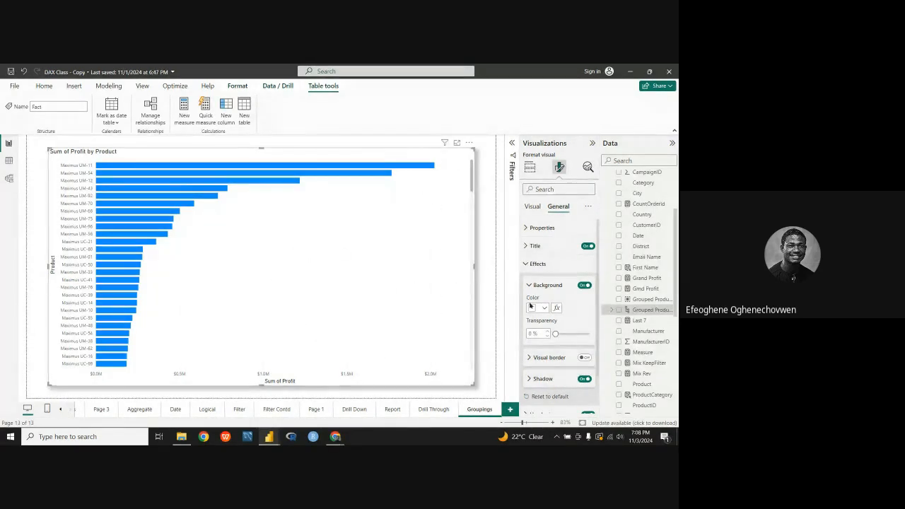
Step: Replace Product with the Grouped Product Hierarchy on the Y-axis of the profit bar chart
{"action": "left_click", "coordinate": [535, 207]}
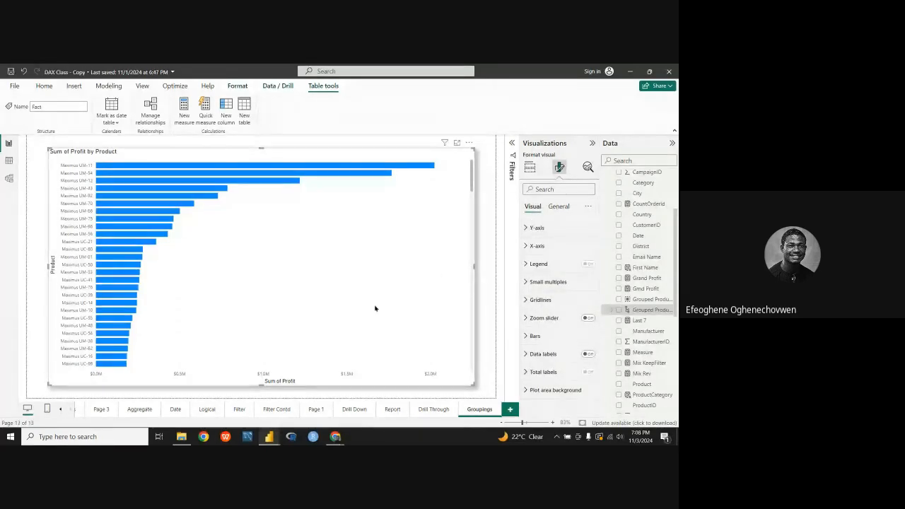
{"action": "left_click", "coordinate": [530, 167]}
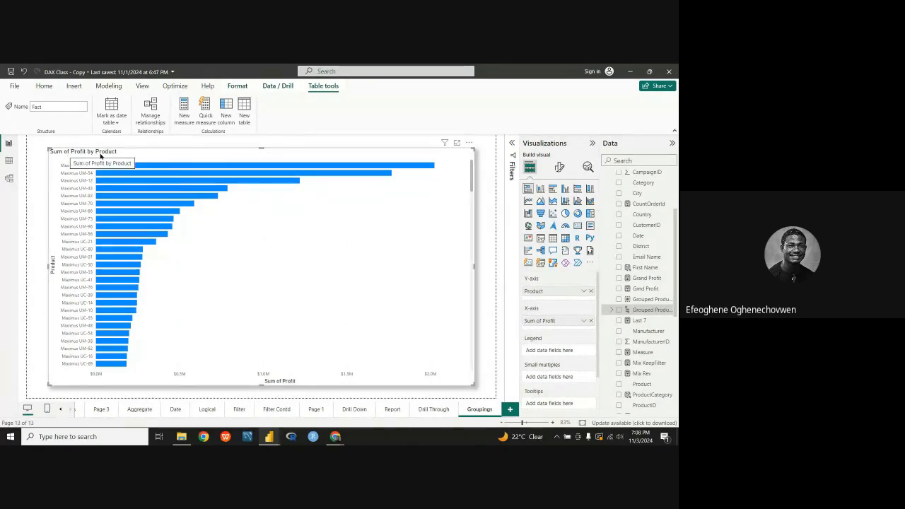
{"action": "left_click", "coordinate": [591, 292]}
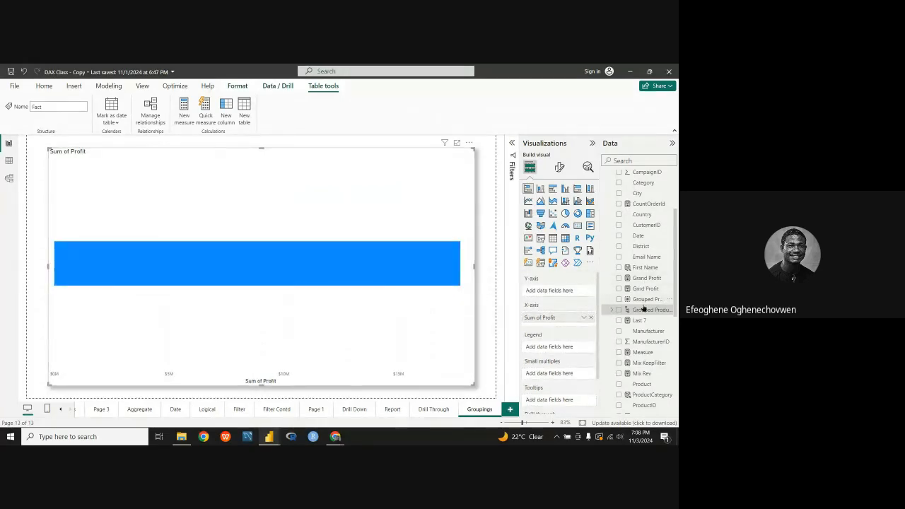
{"action": "left_click_drag", "start_coordinate": [651, 313], "coordinate": [654, 312]}
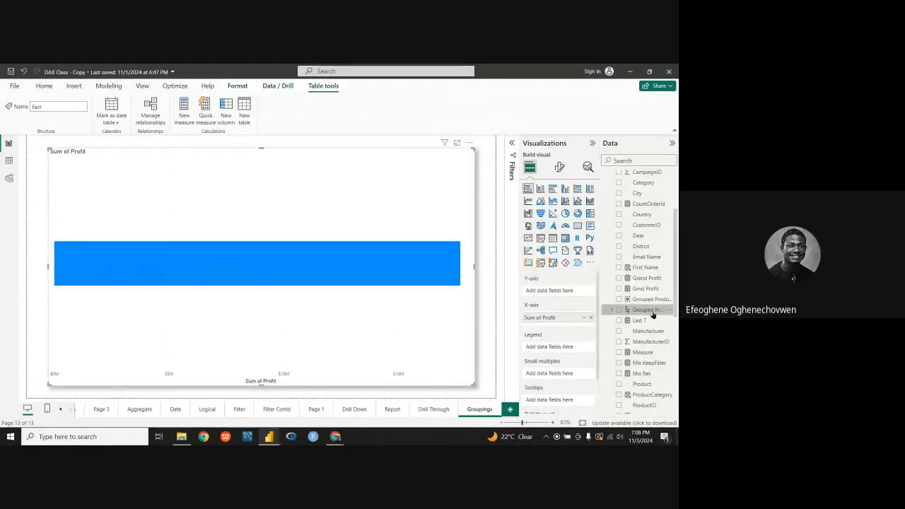
{"action": "left_click_drag", "start_coordinate": [652, 314], "coordinate": [559, 293]}
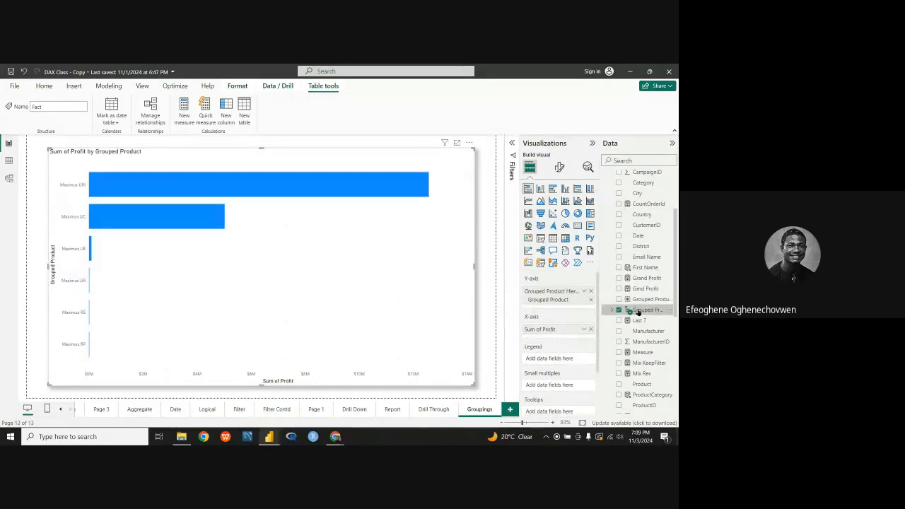
Step: Swap the hierarchy on the chart's Y-axis for the plain Grouped Product field and check that field's options
{"action": "left_click", "coordinate": [590, 292]}
{"action": "left_click_drag", "start_coordinate": [655, 299], "coordinate": [584, 296]}
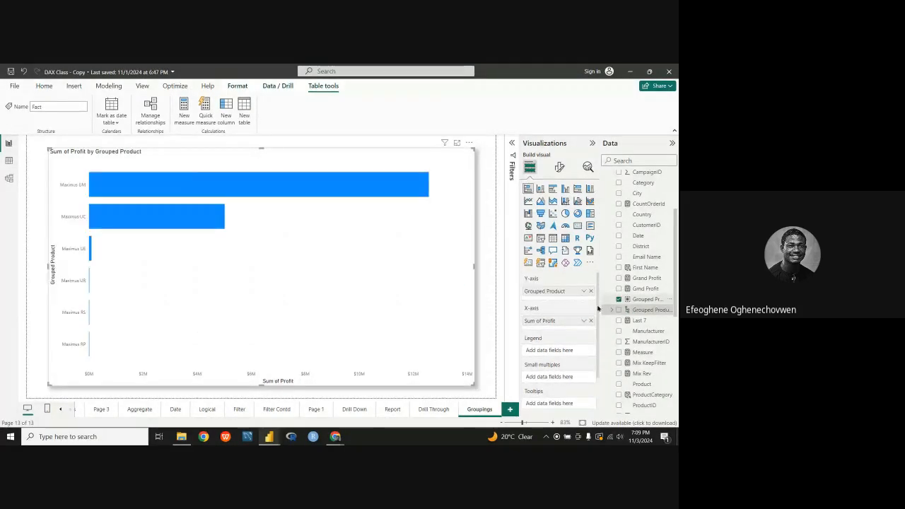
{"action": "left_click", "coordinate": [585, 292]}
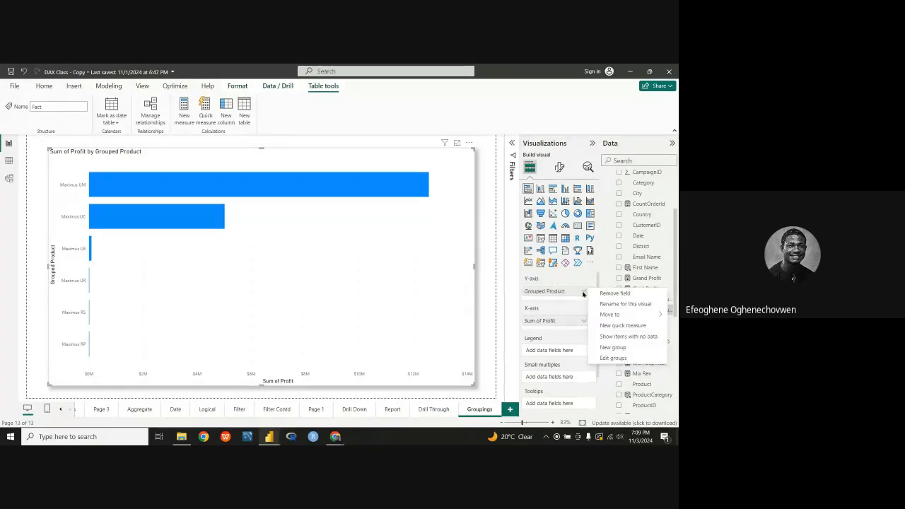
{"action": "left_click", "coordinate": [582, 292]}
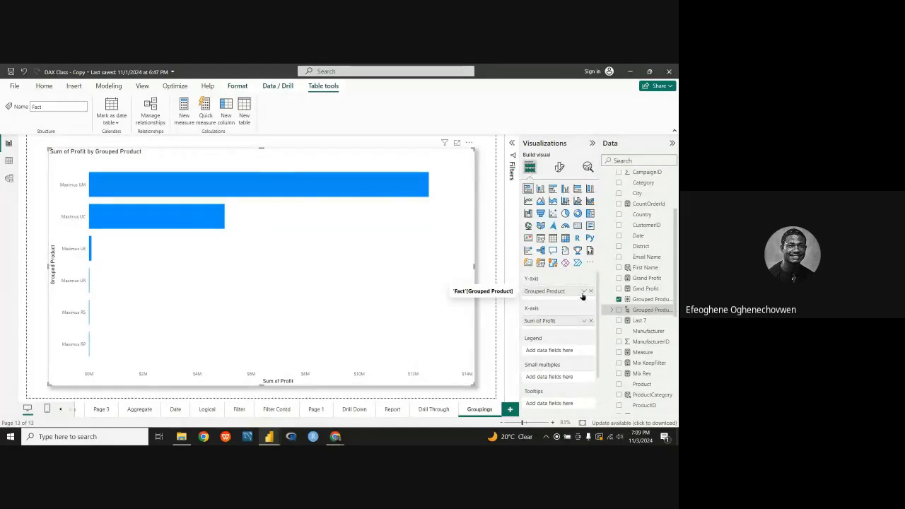
Step: Remove Grouped Product from the chart's Y-axis and put the Fact table's Product field there instead
{"action": "left_click", "coordinate": [591, 291]}
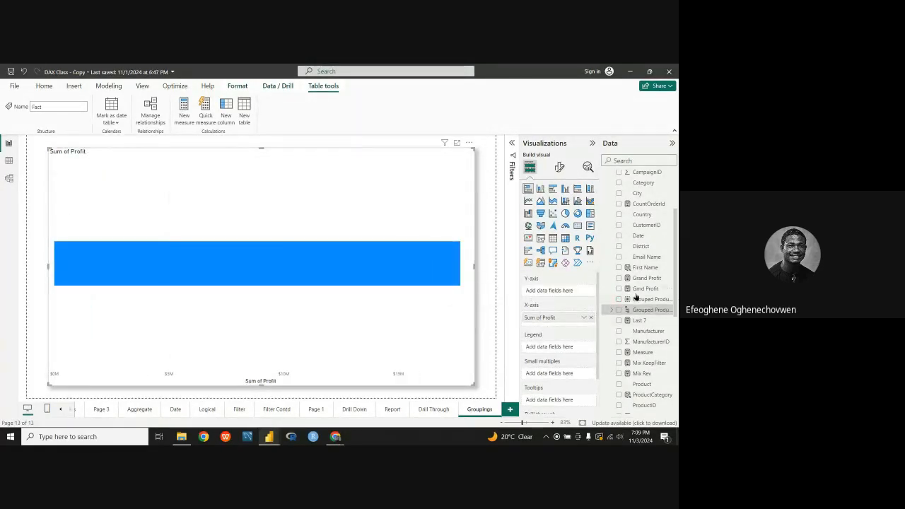
{"action": "scroll", "coordinate": [636, 283], "scroll_direction": "up", "scroll_amount": 3}
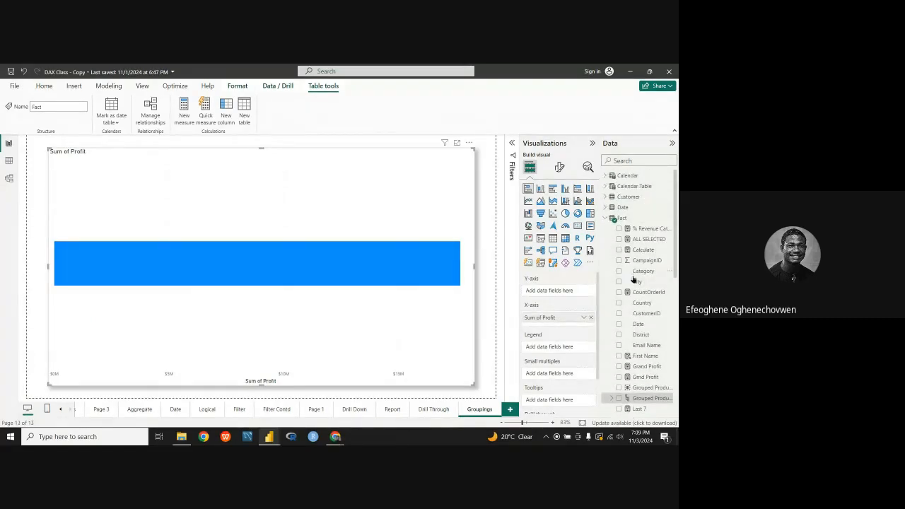
{"action": "scroll", "coordinate": [635, 280], "scroll_direction": "down", "scroll_amount": 5}
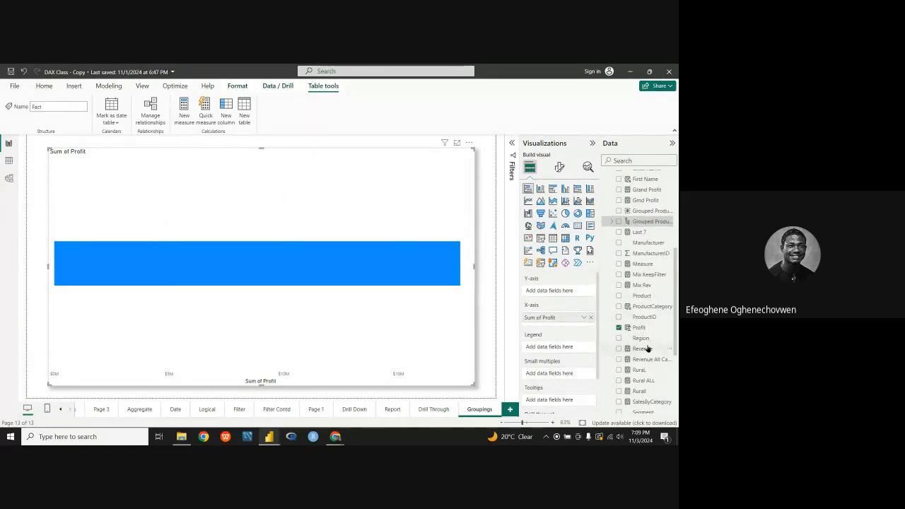
{"action": "left_click_drag", "start_coordinate": [655, 300], "coordinate": [568, 293]}
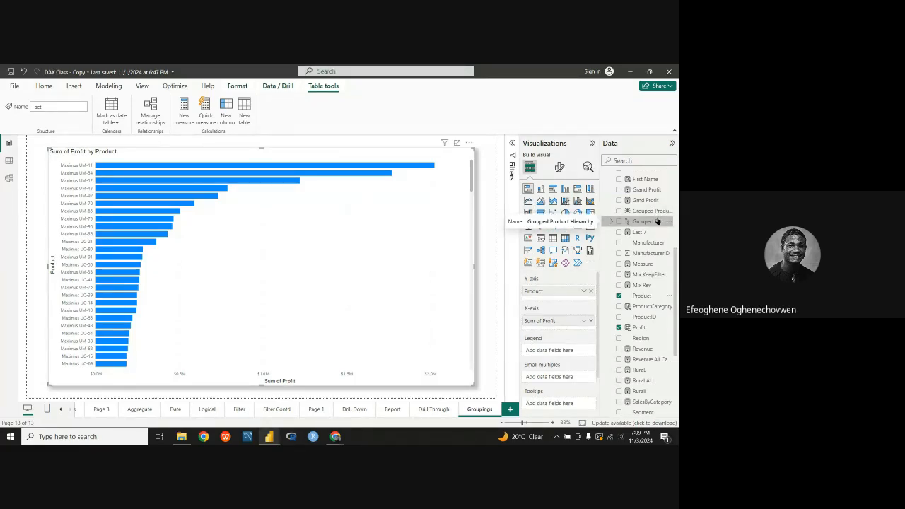
Step: On the Drill Down page, turn on drill mode for the Sum of Profit by Year chart and drill into 2014
{"action": "left_click", "coordinate": [398, 412]}
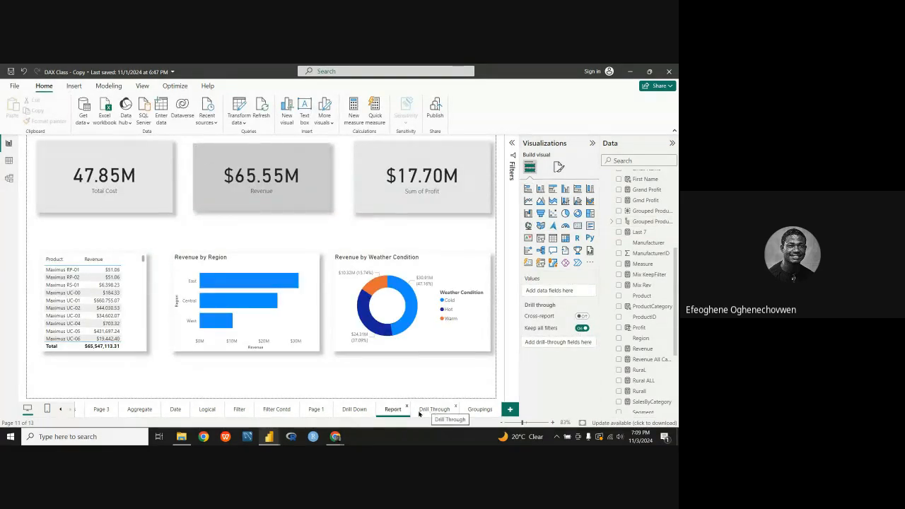
{"action": "left_click", "coordinate": [354, 410]}
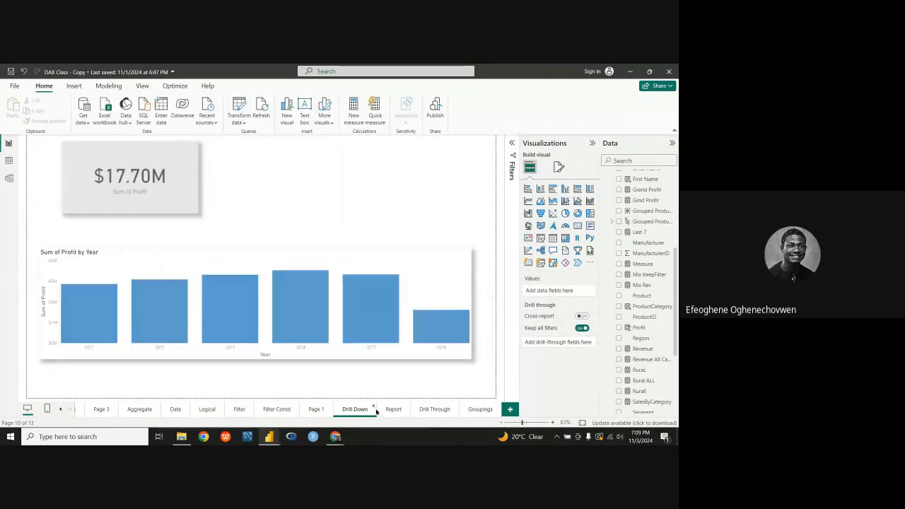
{"action": "left_click", "coordinate": [441, 269]}
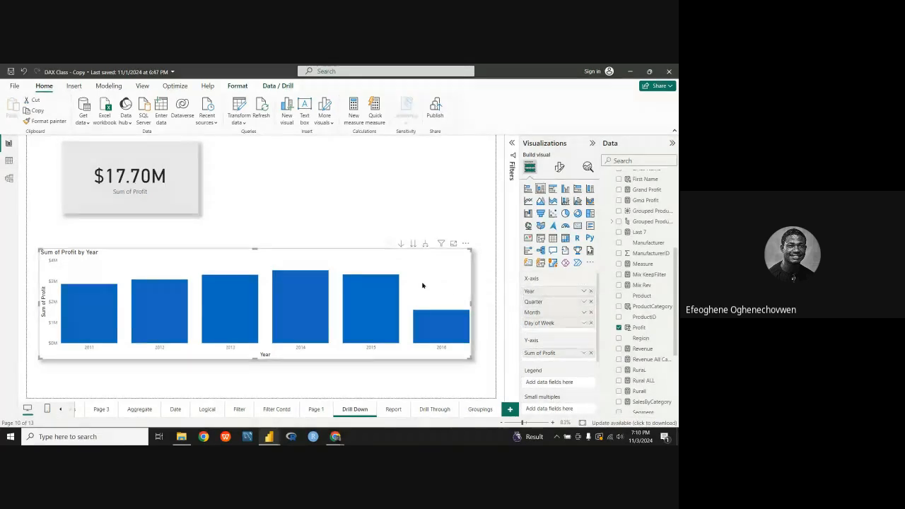
{"action": "left_click", "coordinate": [402, 243]}
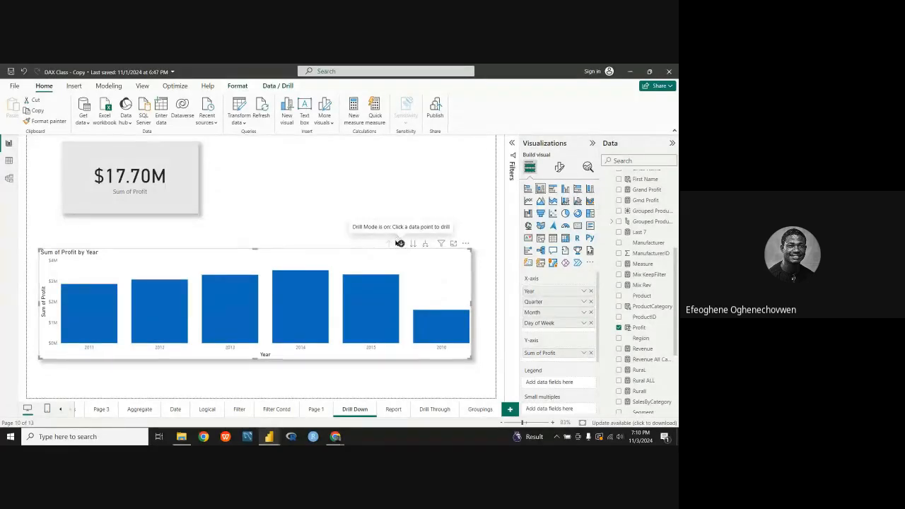
{"action": "left_click", "coordinate": [301, 316]}
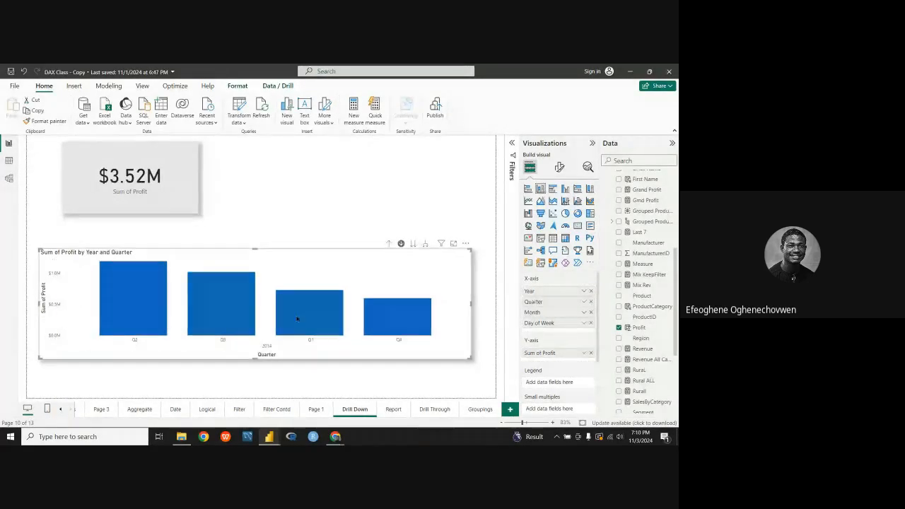
Step: In focus mode, drill the chart through Q2 and June to the days of the week, and return to the report
{"action": "left_click", "coordinate": [464, 244]}
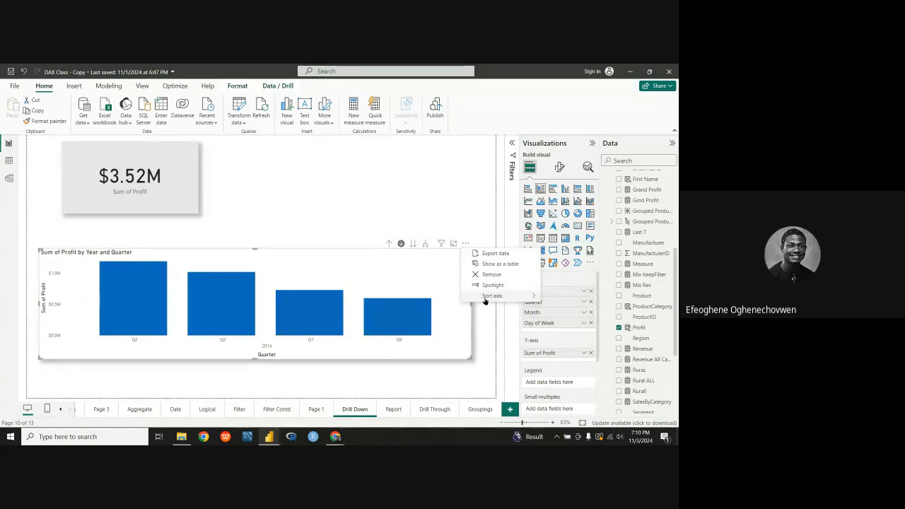
{"action": "mouse_move", "coordinate": [485, 299]}
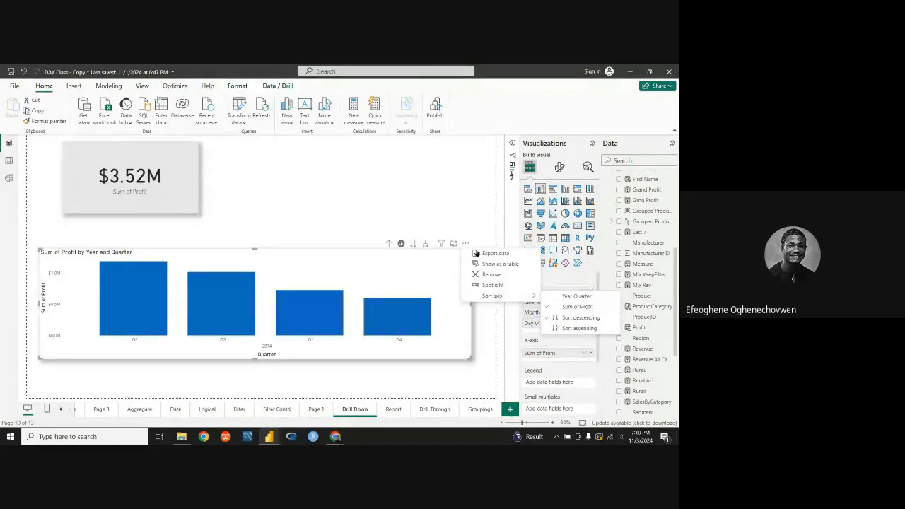
{"action": "left_click", "coordinate": [455, 244]}
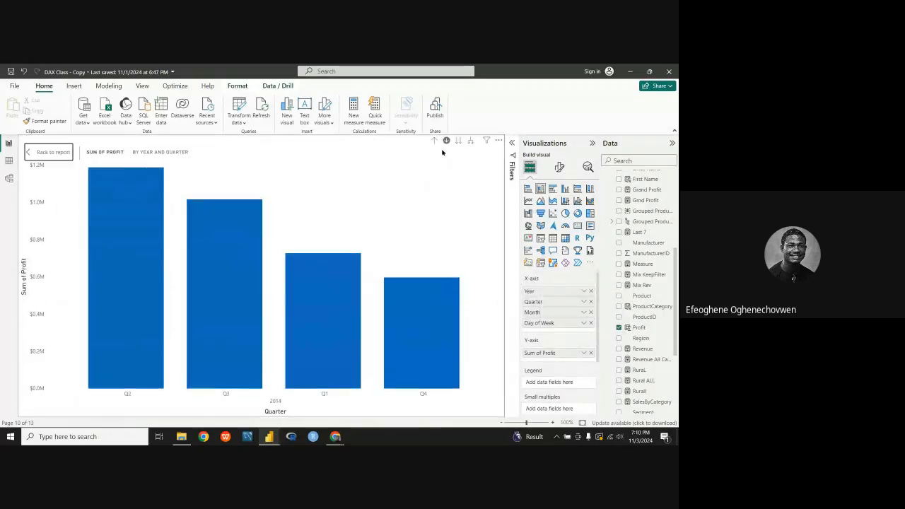
{"action": "left_click", "coordinate": [141, 295]}
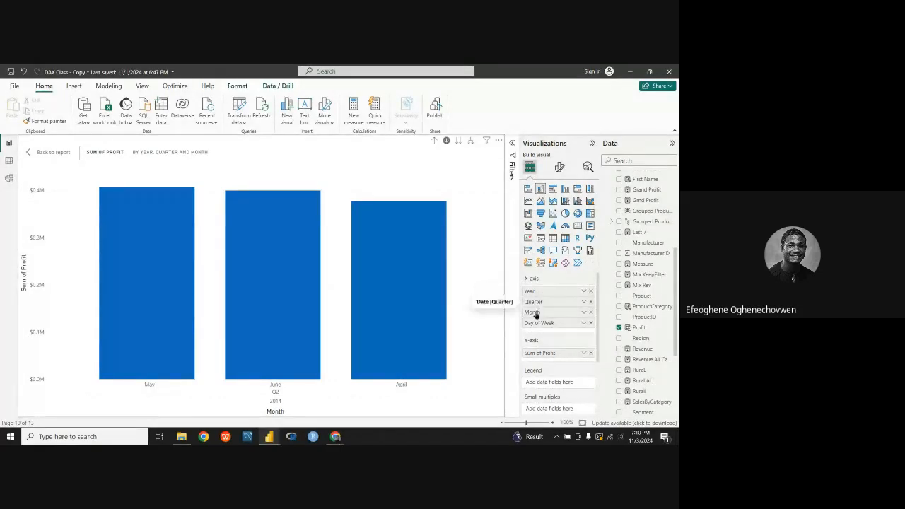
{"action": "left_click", "coordinate": [280, 308]}
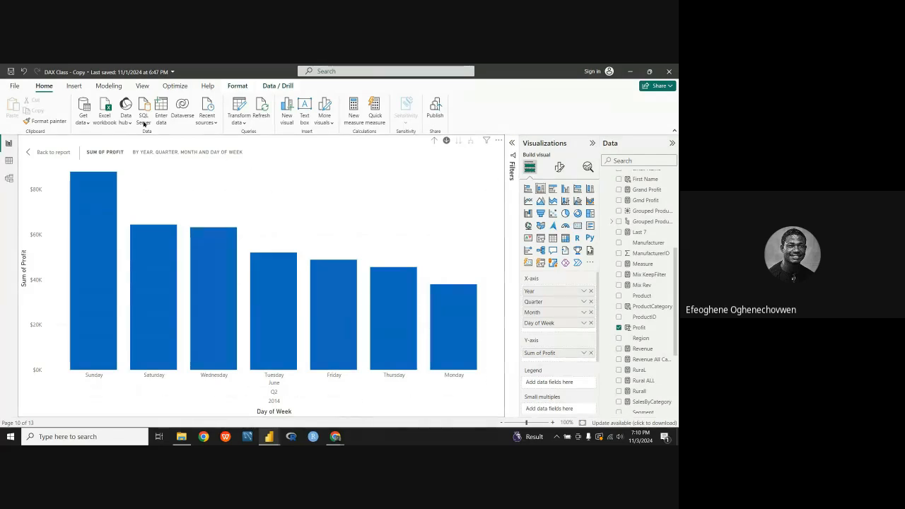
{"action": "left_click", "coordinate": [50, 152]}
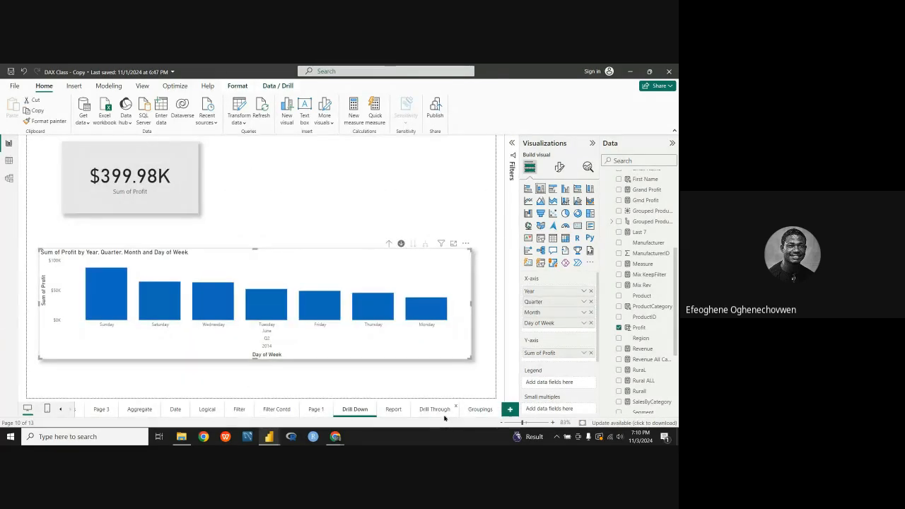
Step: Remove Day of Week from the X-axis of the profit chart on the Drill Down page
{"action": "left_click", "coordinate": [495, 410]}
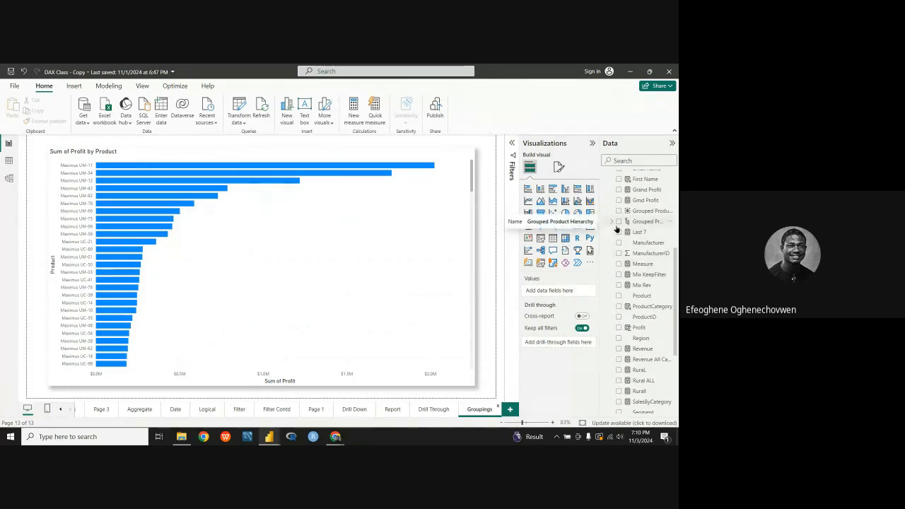
{"action": "left_click", "coordinate": [352, 409]}
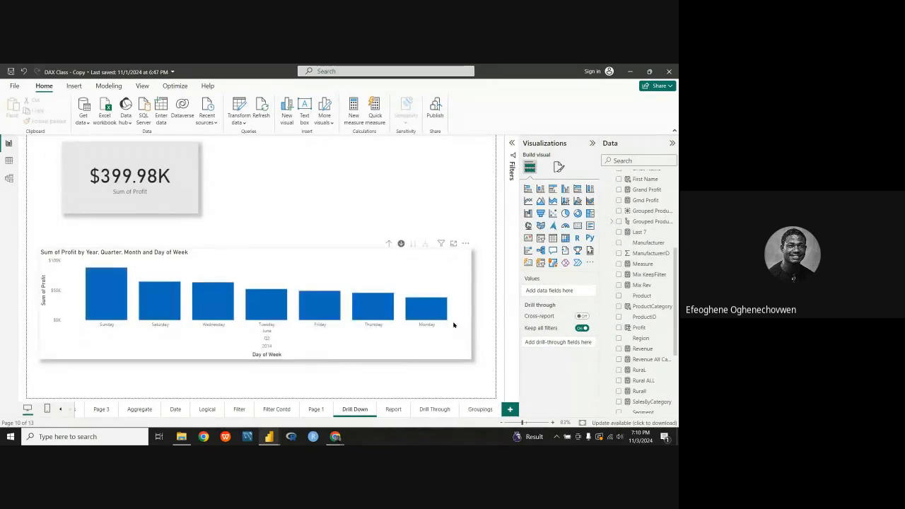
{"action": "left_click", "coordinate": [469, 317]}
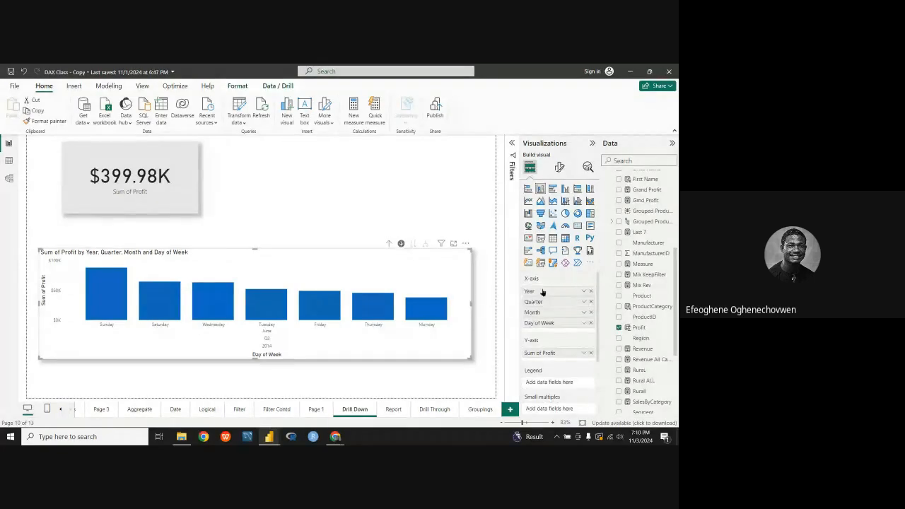
{"action": "left_click", "coordinate": [591, 322]}
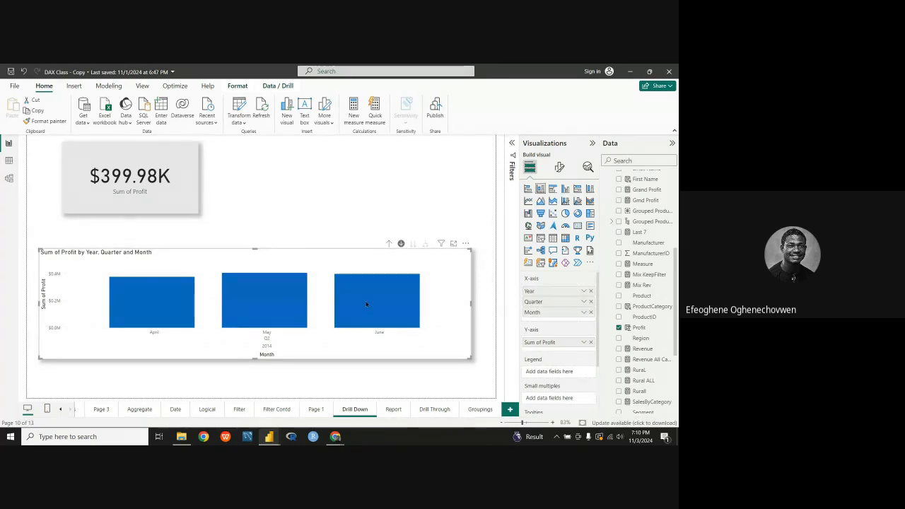
Step: Add Day of Week from the Date table below Month on the drill-down chart's X-axis
{"action": "scroll", "coordinate": [625, 222], "scroll_direction": "up", "scroll_amount": 5}
{"action": "left_click", "coordinate": [608, 208]}
{"action": "scroll", "coordinate": [647, 280], "scroll_direction": "down", "scroll_amount": 3}
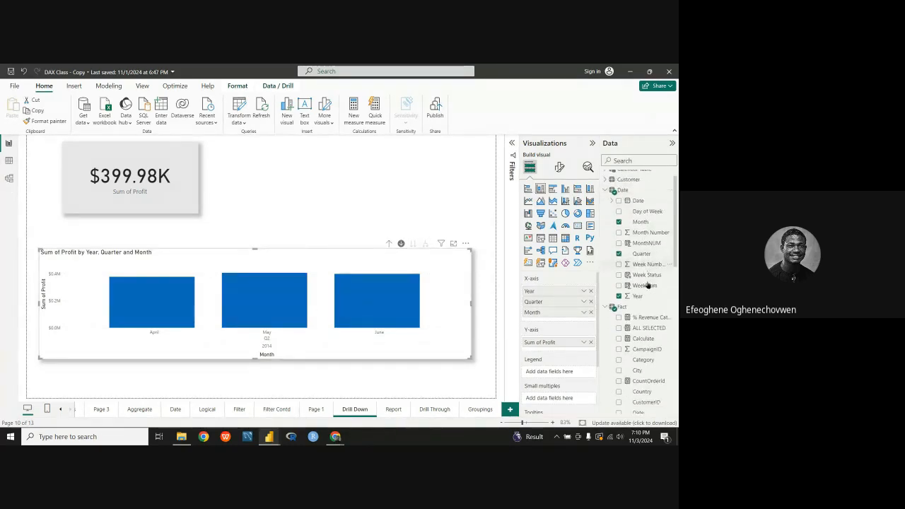
{"action": "scroll", "coordinate": [666, 290], "scroll_direction": "up", "scroll_amount": 3}
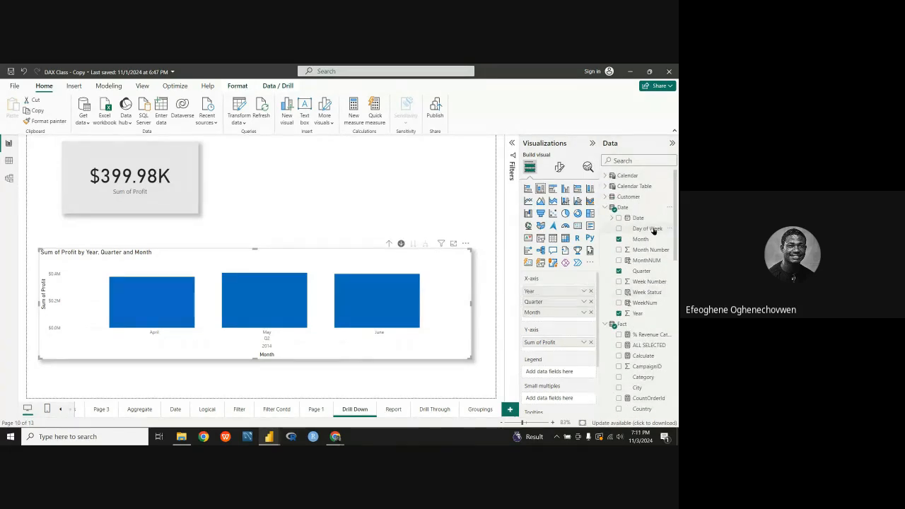
{"action": "left_click_drag", "start_coordinate": [653, 231], "coordinate": [574, 322]}
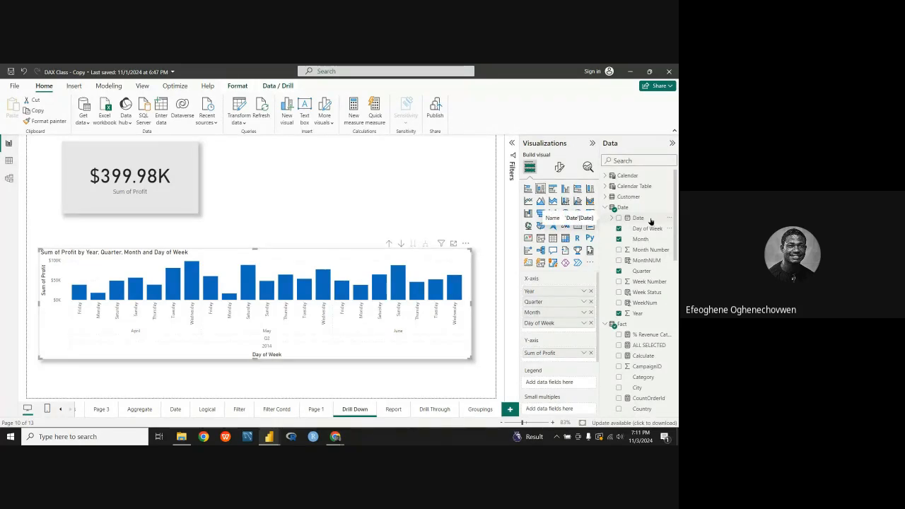
Step: On the Groupings page, select the Sum of Profit by Product chart, leaving only the Product table's fields expanded
{"action": "left_click", "coordinate": [480, 408]}
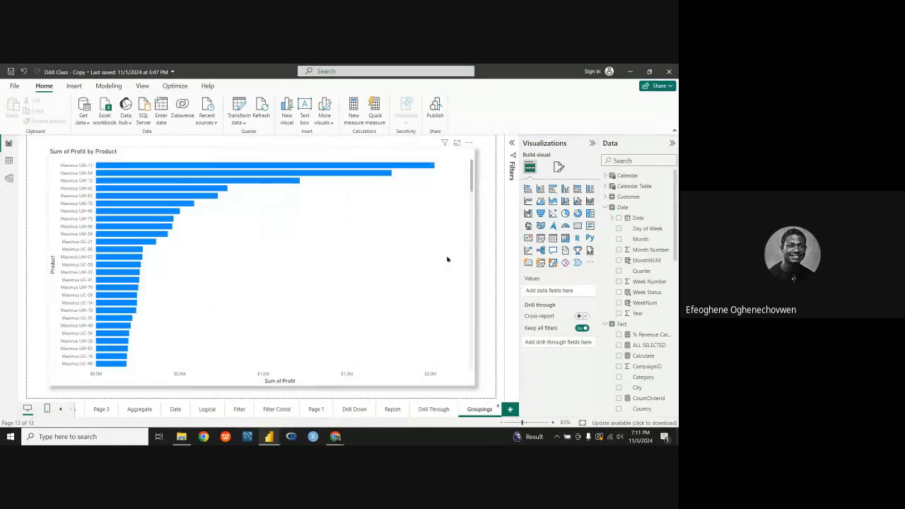
{"action": "left_click", "coordinate": [604, 208]}
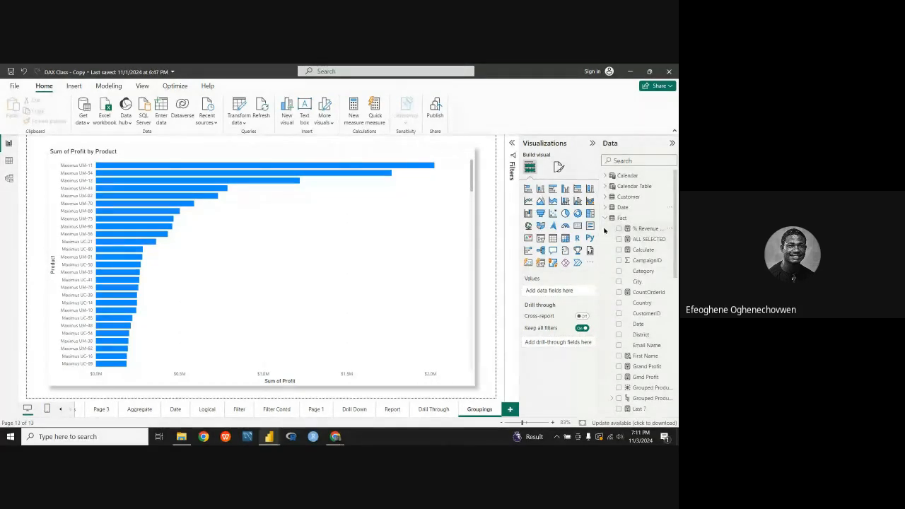
{"action": "left_click", "coordinate": [605, 218]}
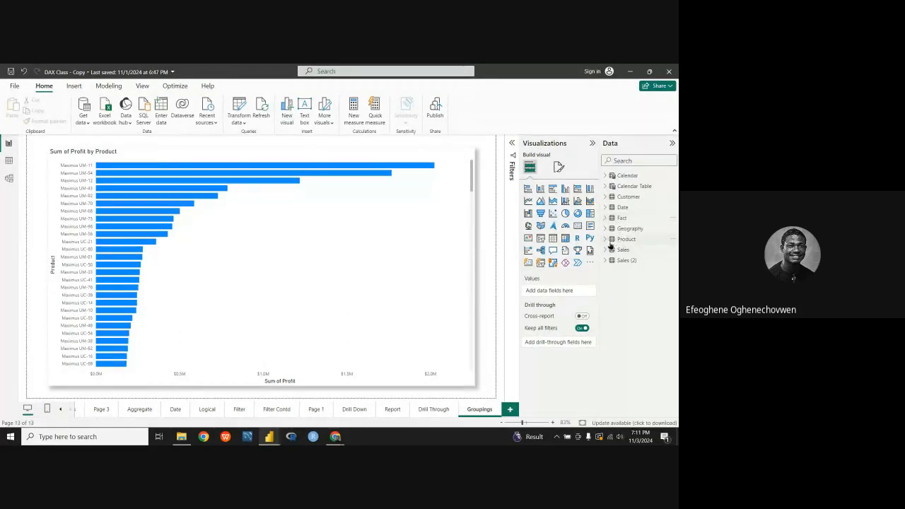
{"action": "left_click", "coordinate": [607, 240]}
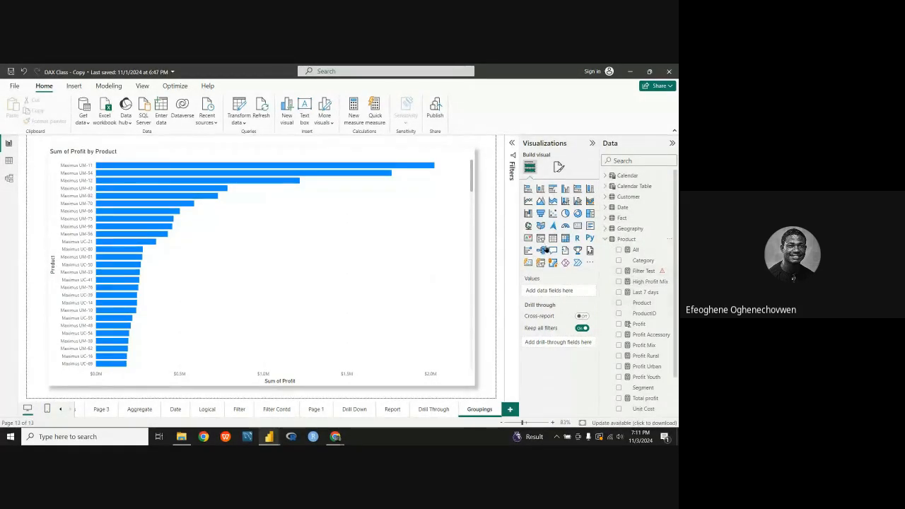
{"action": "left_click", "coordinate": [432, 230]}
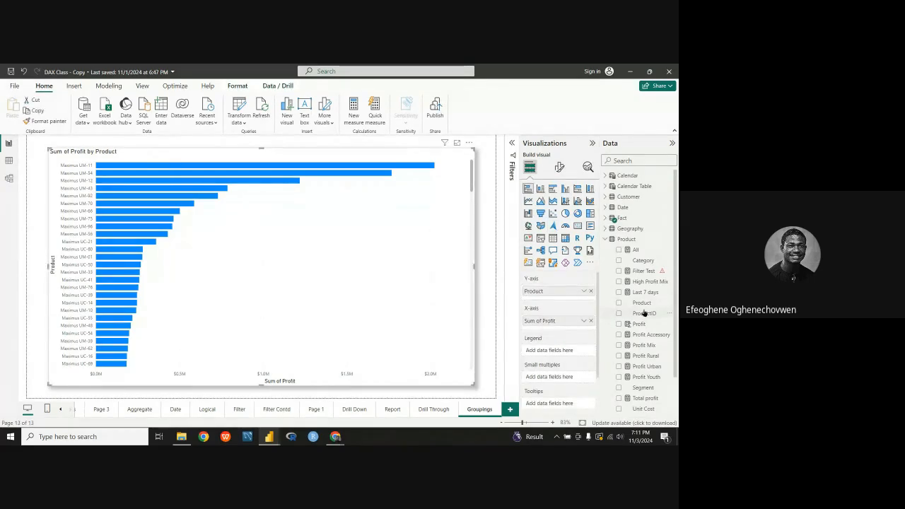
Step: Examine the fields of the Product and Fact tables for columns that could form a product hierarchy
{"action": "scroll", "coordinate": [644, 315], "scroll_direction": "down", "scroll_amount": 2}
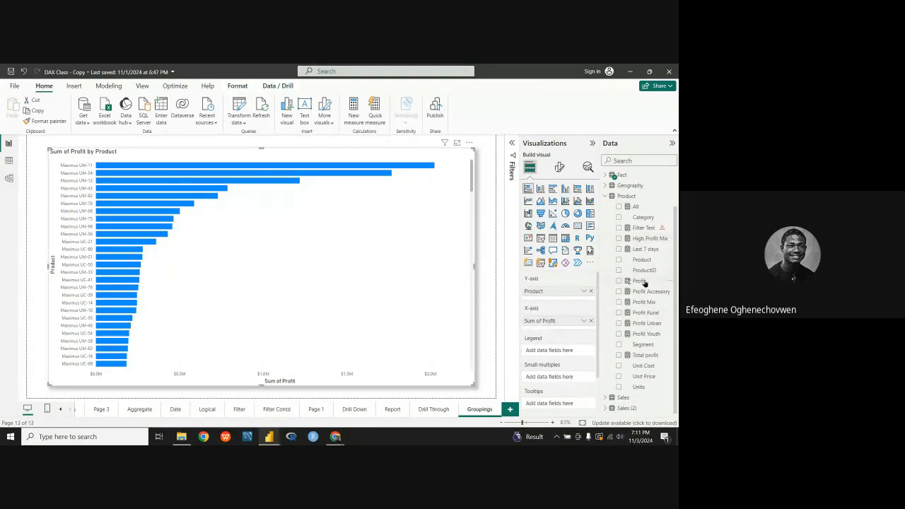
{"action": "scroll", "coordinate": [642, 297], "scroll_direction": "up", "scroll_amount": 2}
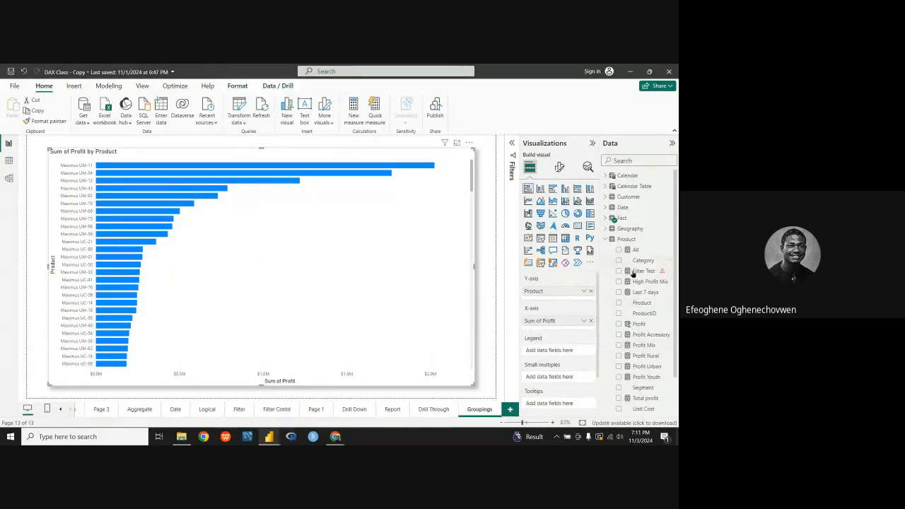
{"action": "scroll", "coordinate": [646, 349], "scroll_direction": "down", "scroll_amount": 2}
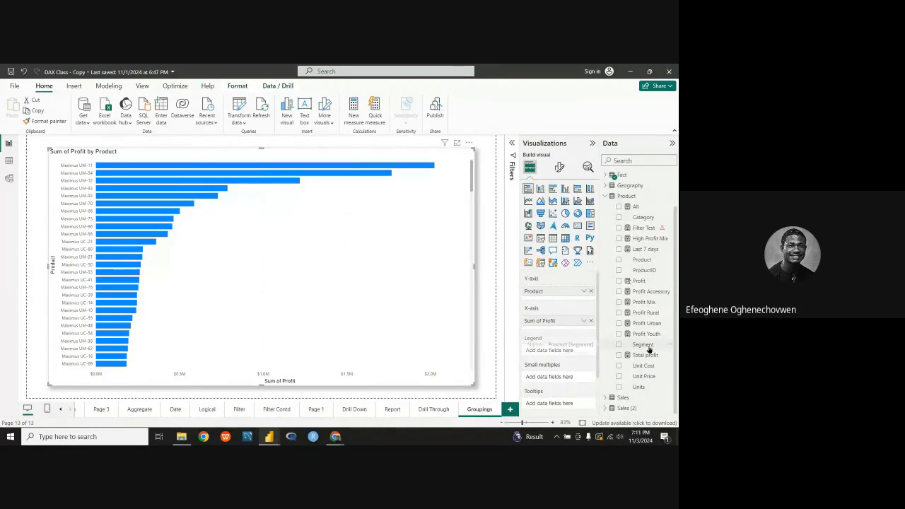
{"action": "scroll", "coordinate": [640, 315], "scroll_direction": "up", "scroll_amount": 2}
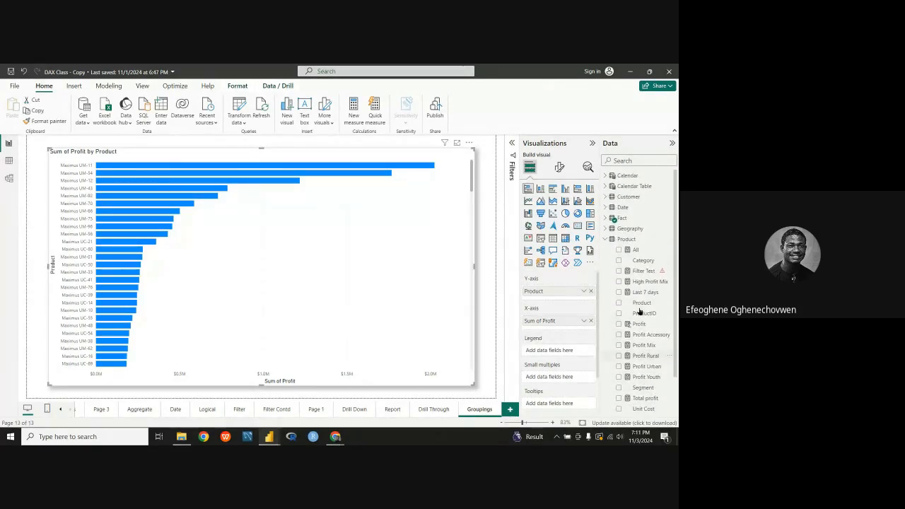
{"action": "left_click", "coordinate": [606, 239]}
{"action": "left_click", "coordinate": [605, 220]}
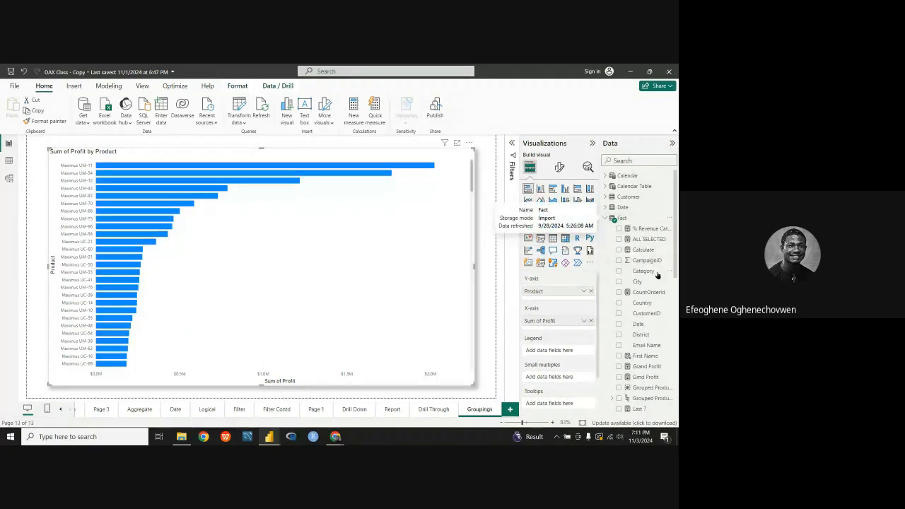
{"action": "scroll", "coordinate": [657, 283], "scroll_direction": "down", "scroll_amount": 3}
{"action": "scroll", "coordinate": [659, 293], "scroll_direction": "up", "scroll_amount": 4}
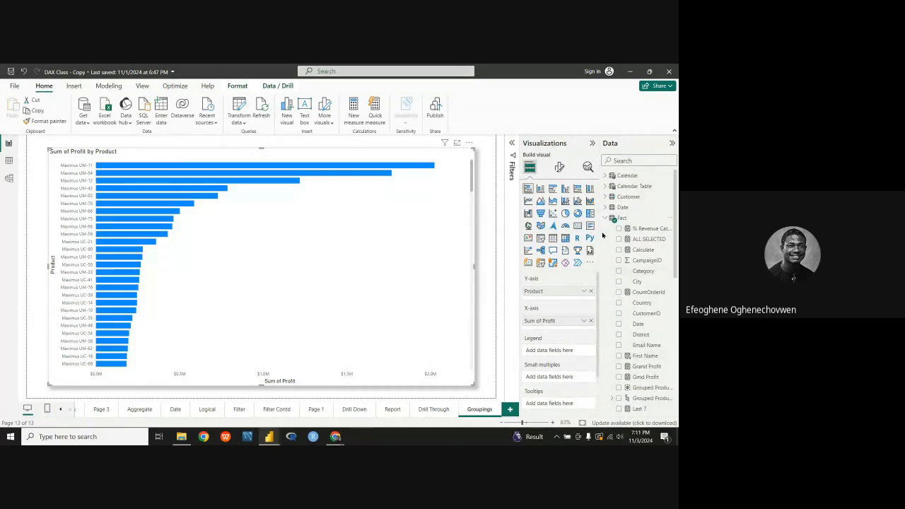
{"action": "left_click", "coordinate": [607, 219]}
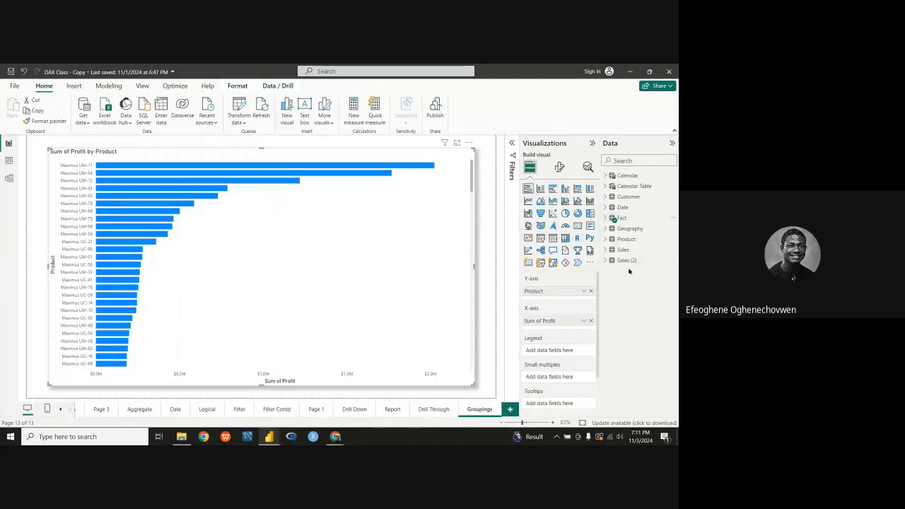
{"action": "left_click", "coordinate": [605, 239]}
{"action": "scroll", "coordinate": [637, 291], "scroll_direction": "down", "scroll_amount": 1}
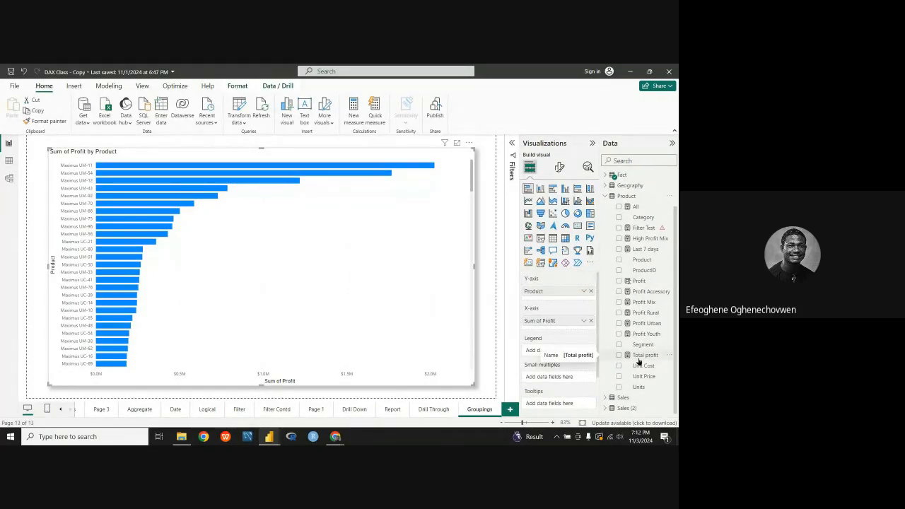
{"action": "scroll", "coordinate": [637, 304], "scroll_direction": "up", "scroll_amount": 1}
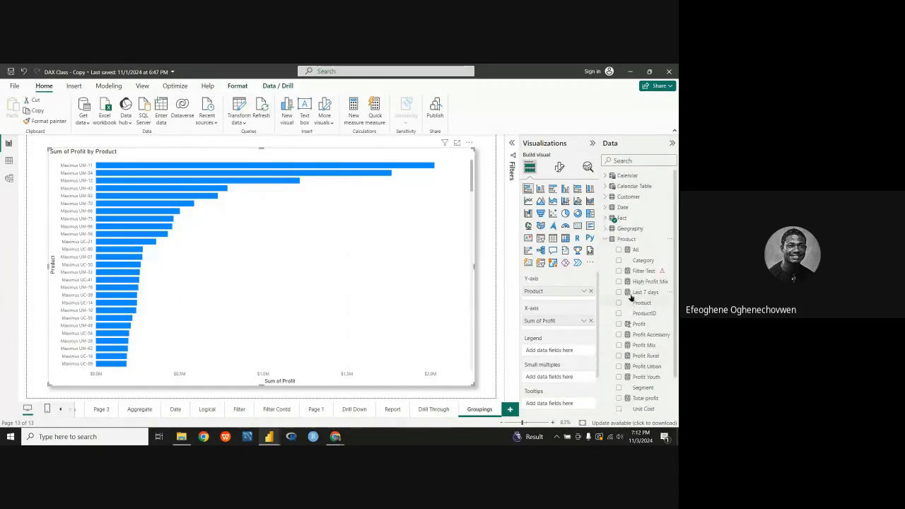
{"action": "left_click", "coordinate": [605, 240]}
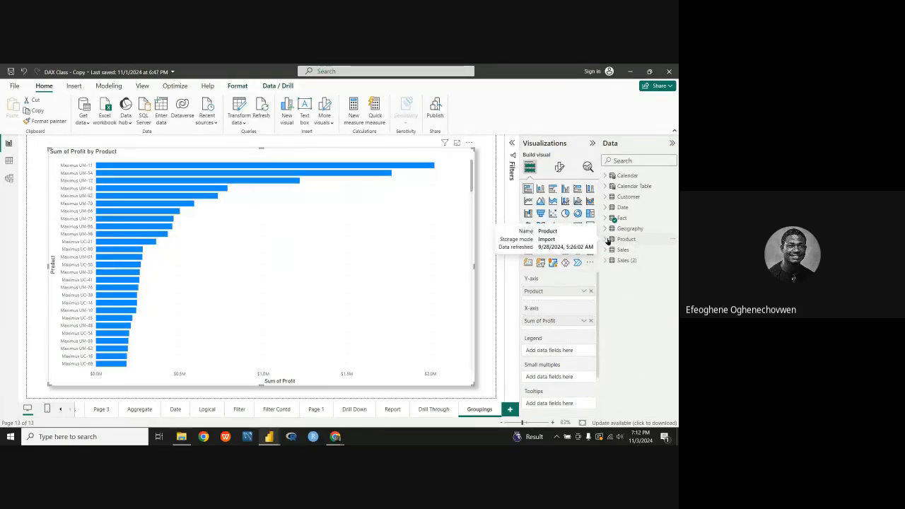
Step: Review the Fact table's fields and check the available options for Grouped Product and its hierarchy
{"action": "left_click", "coordinate": [605, 218]}
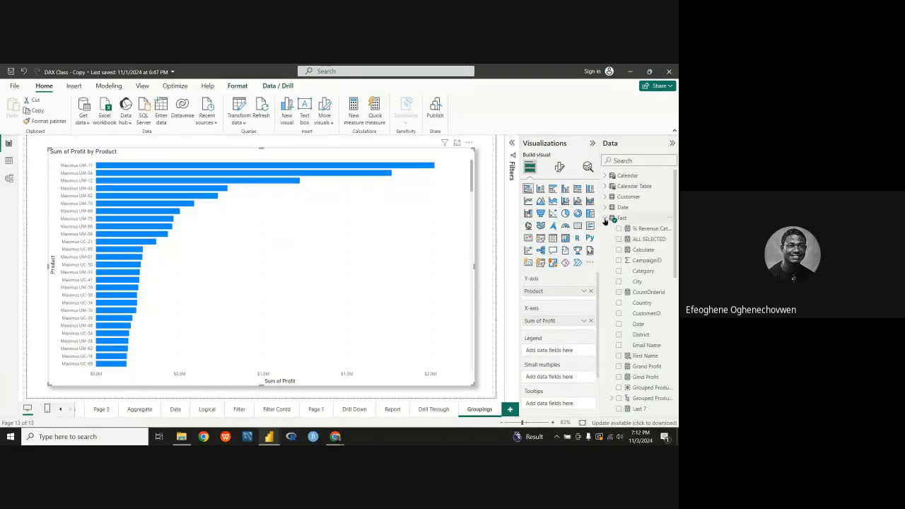
{"action": "scroll", "coordinate": [651, 313], "scroll_direction": "down", "scroll_amount": 2}
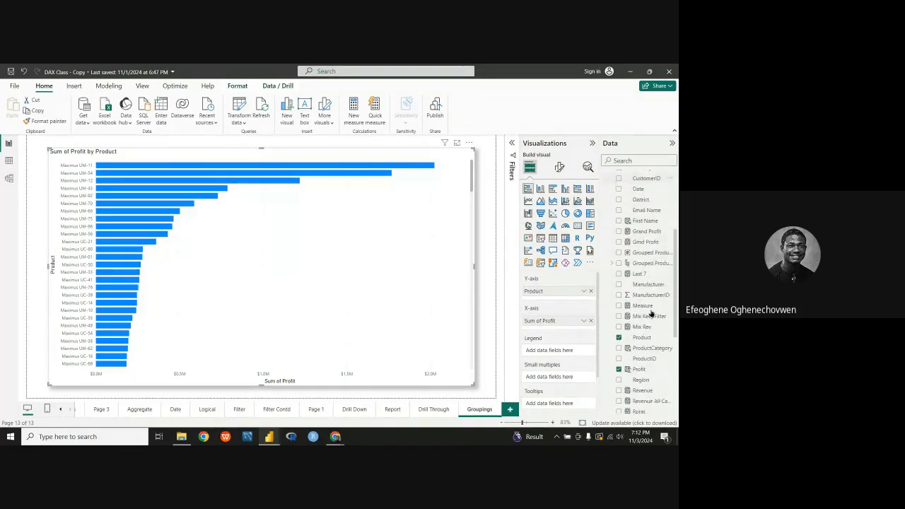
{"action": "scroll", "coordinate": [652, 313], "scroll_direction": "down", "scroll_amount": 1}
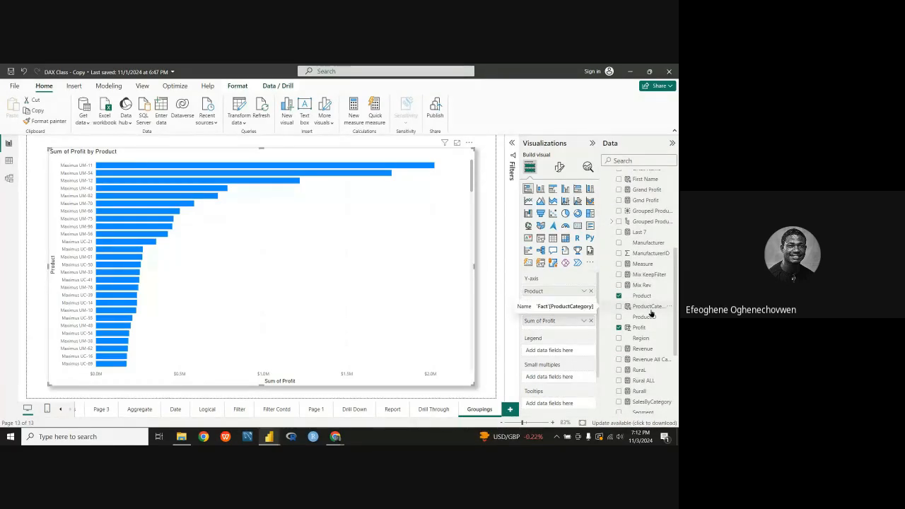
{"action": "scroll", "coordinate": [651, 313], "scroll_direction": "up", "scroll_amount": 5}
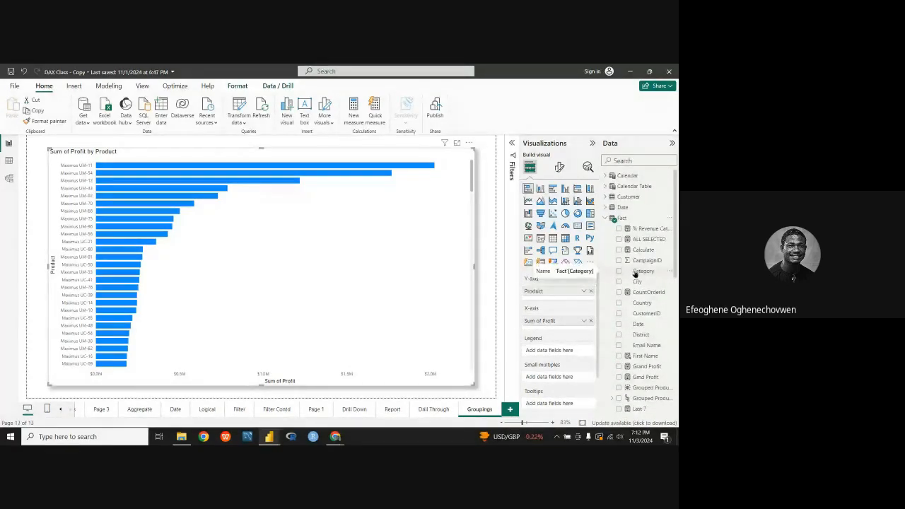
{"action": "scroll", "coordinate": [640, 294], "scroll_direction": "down", "scroll_amount": 4}
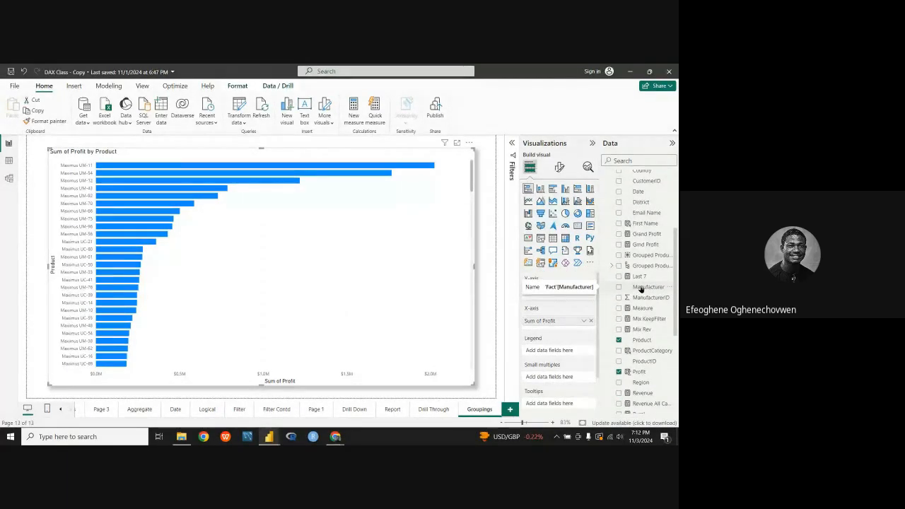
{"action": "scroll", "coordinate": [639, 297], "scroll_direction": "up", "scroll_amount": 2}
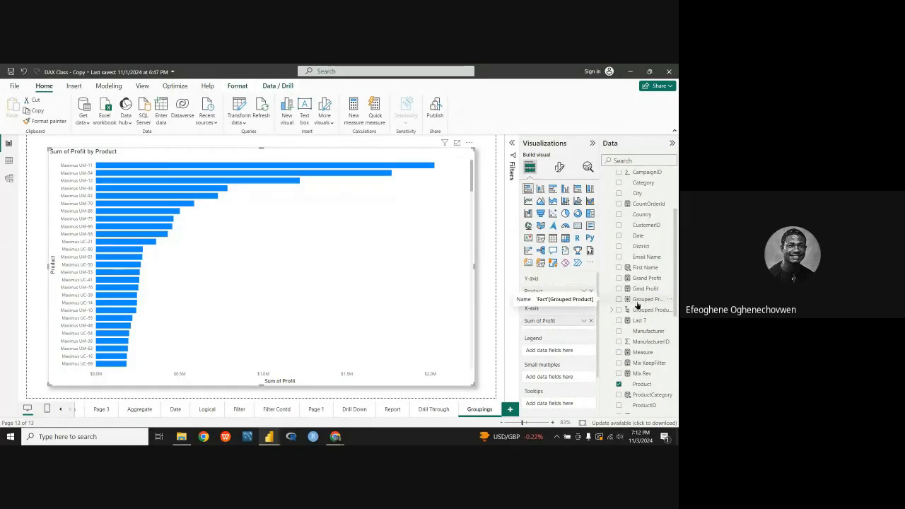
{"action": "right_click", "coordinate": [647, 300]}
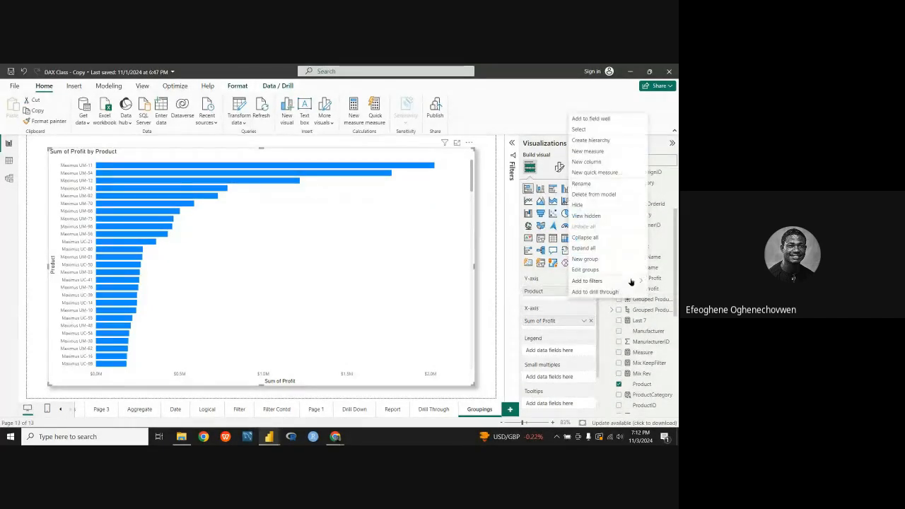
{"action": "left_click", "coordinate": [653, 300]}
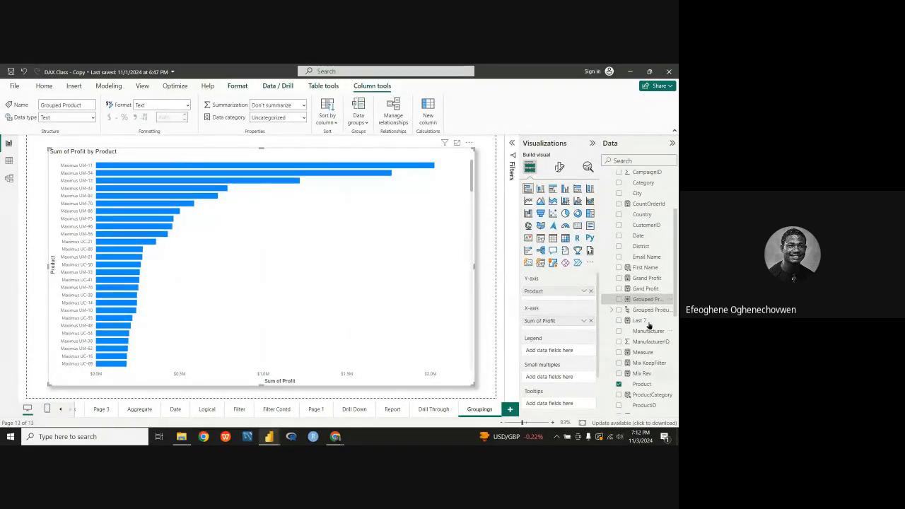
{"action": "right_click", "coordinate": [650, 313]}
{"action": "left_click", "coordinate": [659, 313]}
{"action": "right_click", "coordinate": [658, 313]}
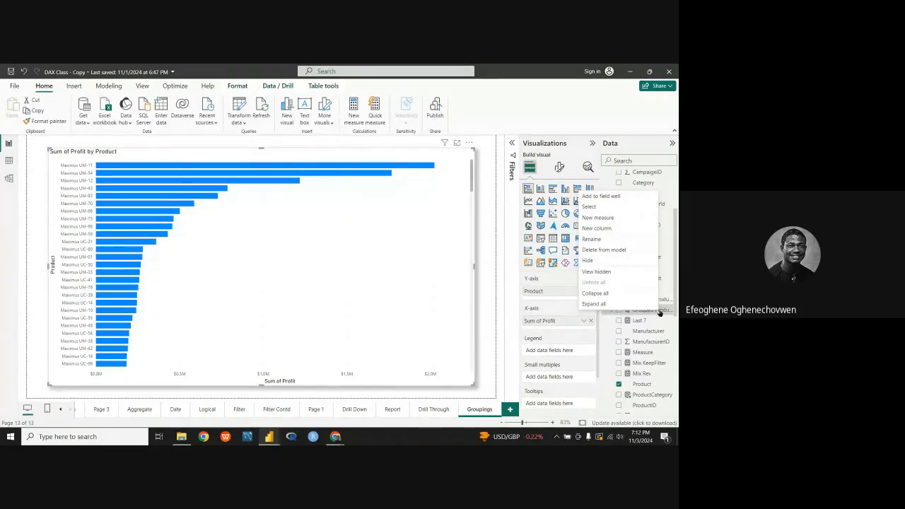
{"action": "left_click", "coordinate": [659, 312]}
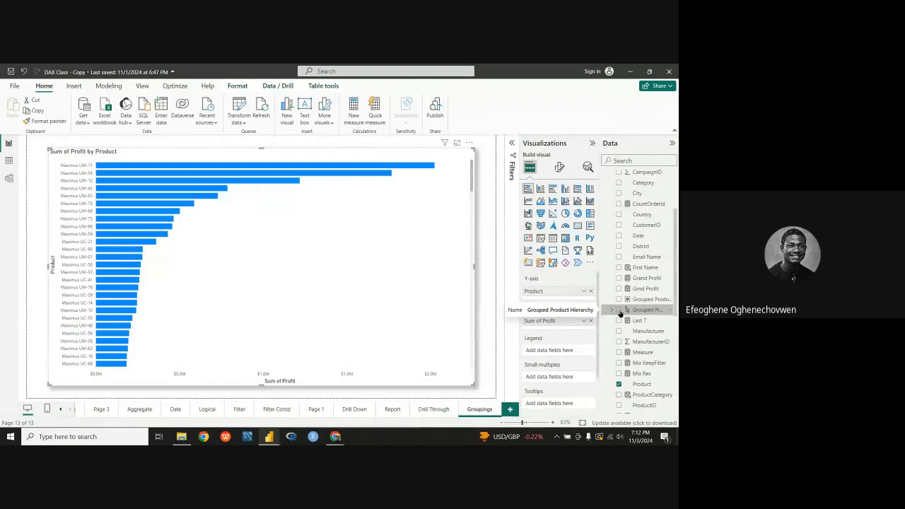
Step: In Table view, examine the Product, Category and Segment columns of the Fact table
{"action": "left_click", "coordinate": [8, 166]}
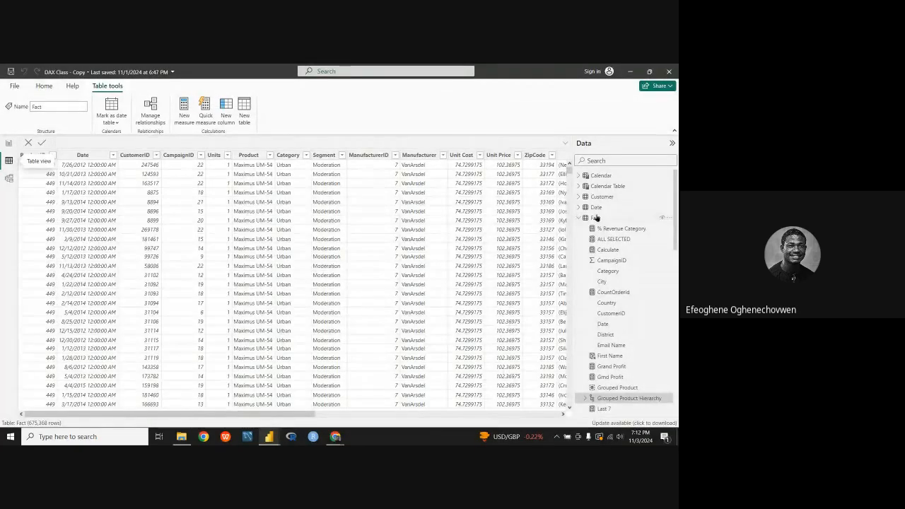
{"action": "left_click", "coordinate": [578, 220]}
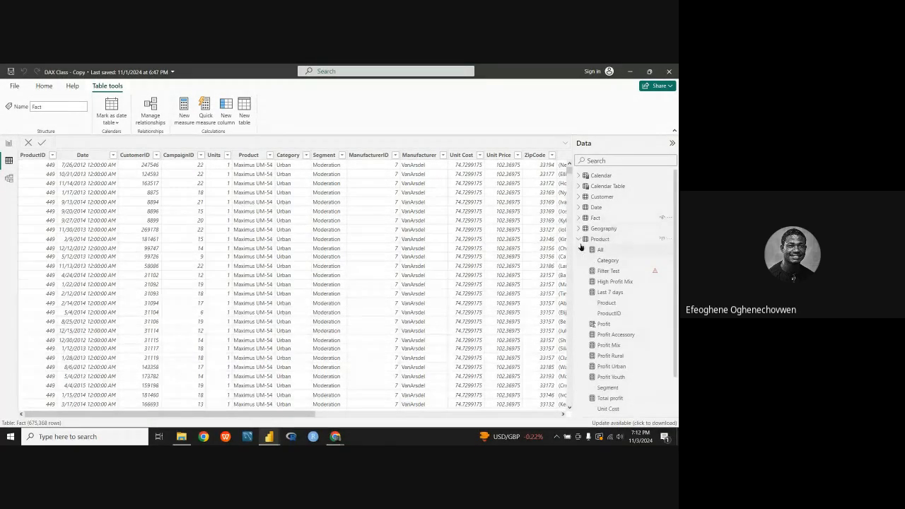
{"action": "left_click", "coordinate": [580, 242]}
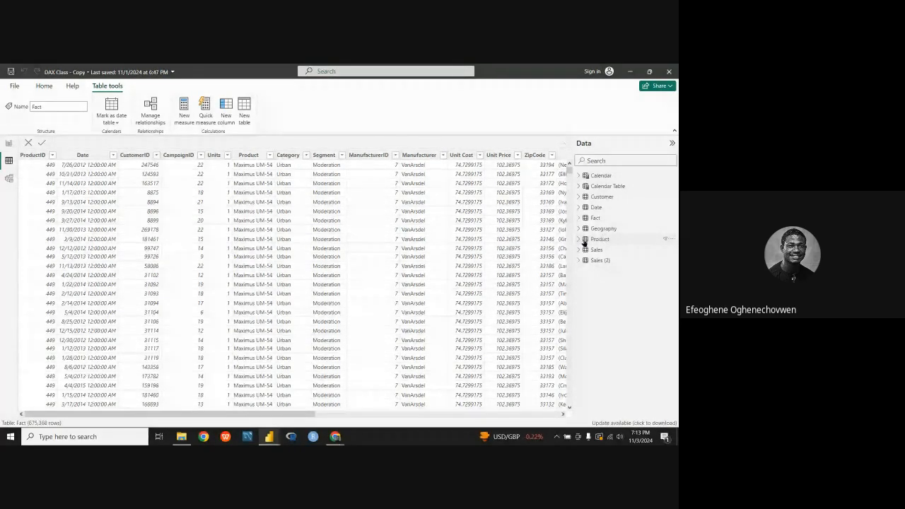
{"action": "left_click", "coordinate": [581, 242]}
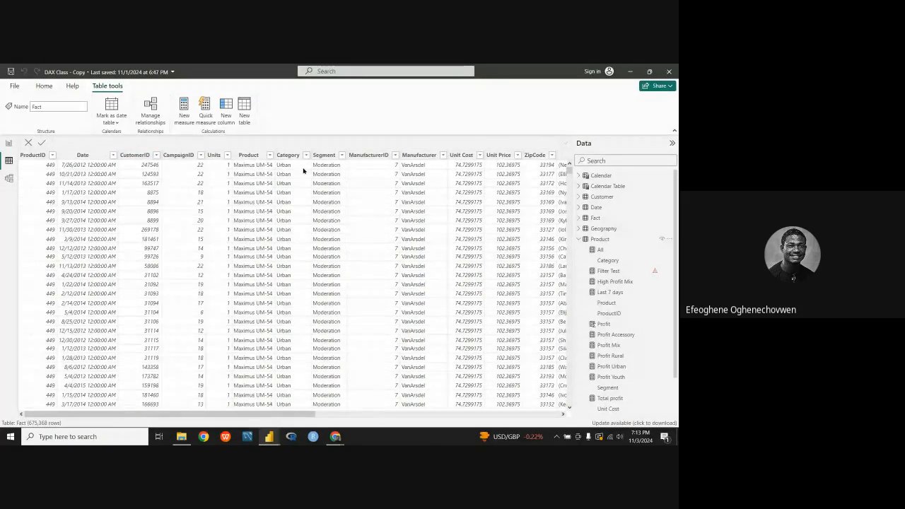
{"action": "left_click", "coordinate": [260, 156]}
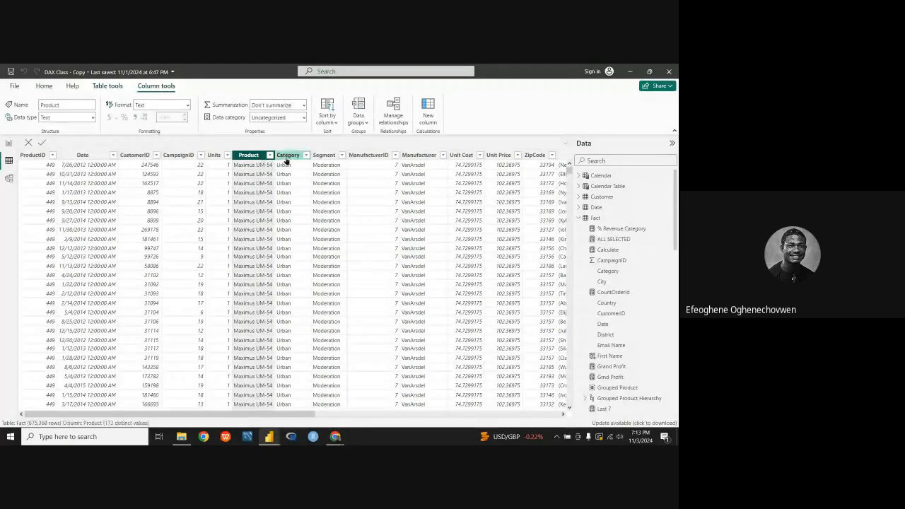
{"action": "left_click", "coordinate": [289, 156]}
{"action": "left_click", "coordinate": [322, 157]}
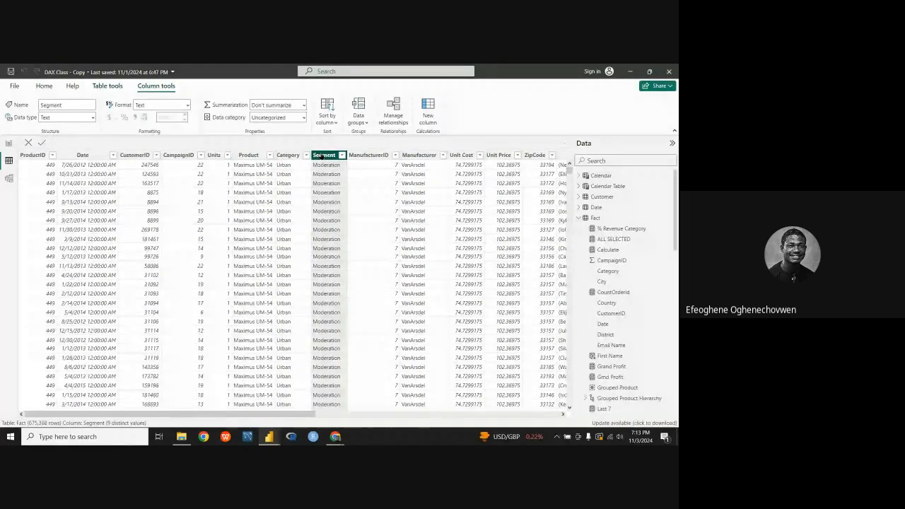
Step: Return to the report and add the Fact table's Product field to the Grouped Product Hierarchy
{"action": "left_click", "coordinate": [9, 144]}
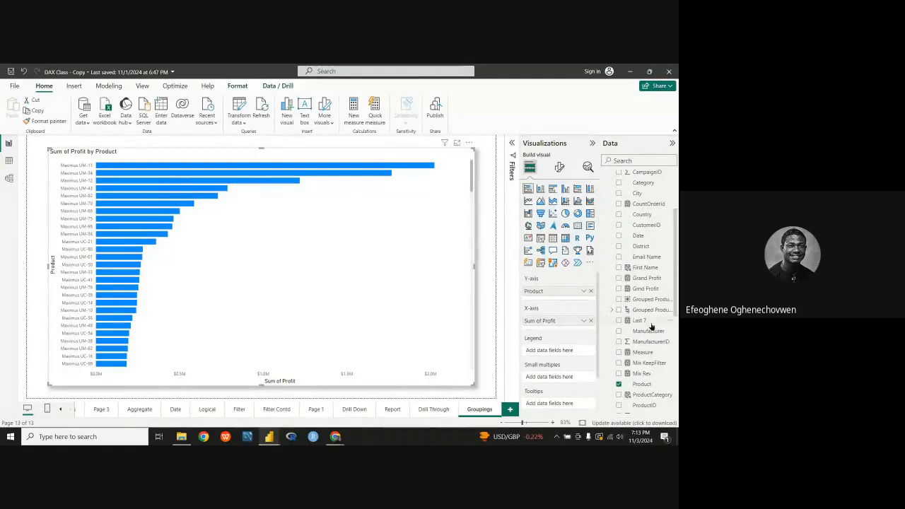
{"action": "scroll", "coordinate": [644, 309], "scroll_direction": "up", "scroll_amount": 3}
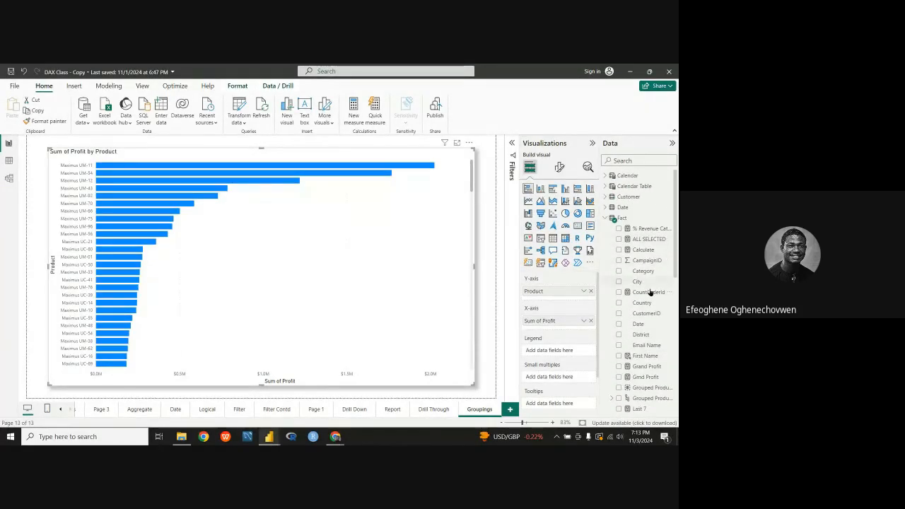
{"action": "scroll", "coordinate": [655, 325], "scroll_direction": "down", "scroll_amount": 3}
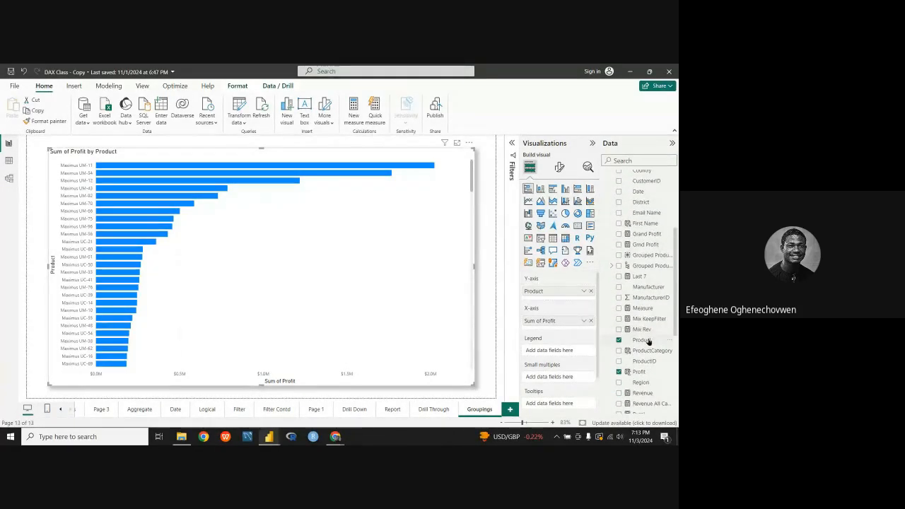
{"action": "right_click", "coordinate": [648, 340]}
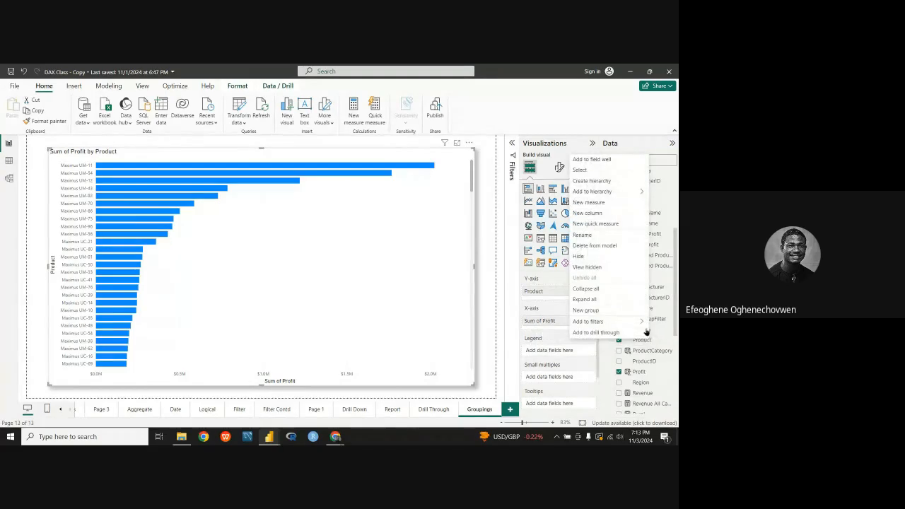
{"action": "mouse_move", "coordinate": [604, 198]}
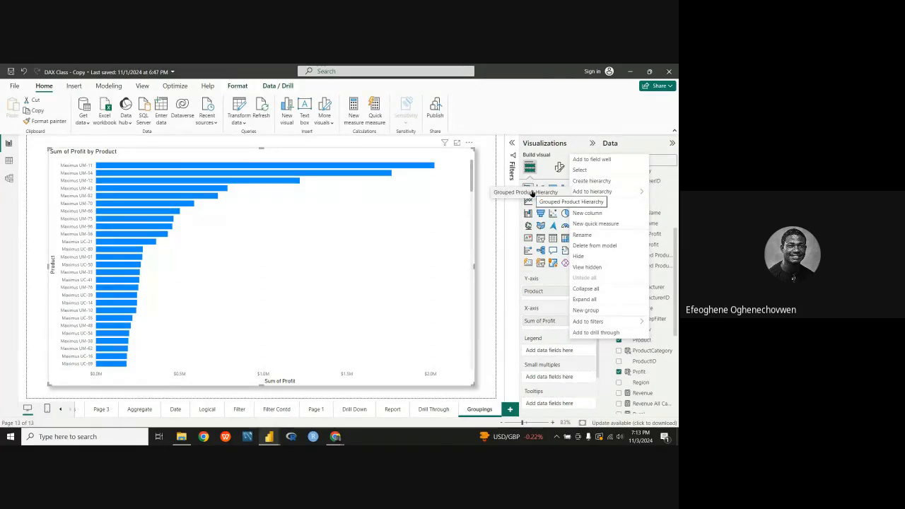
{"action": "left_click", "coordinate": [532, 193]}
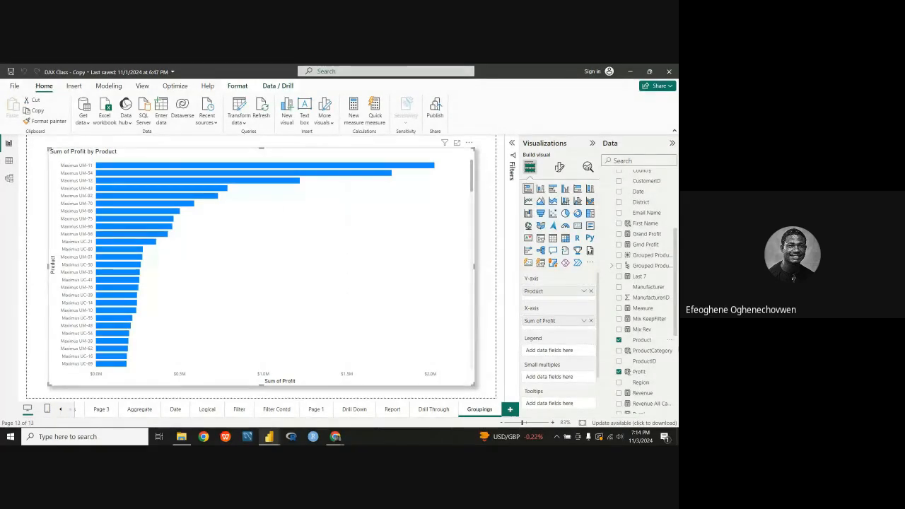
Step: Add the Fact table's Category field to the Grouped Product Hierarchy
{"action": "scroll", "coordinate": [643, 265], "scroll_direction": "up", "scroll_amount": 3}
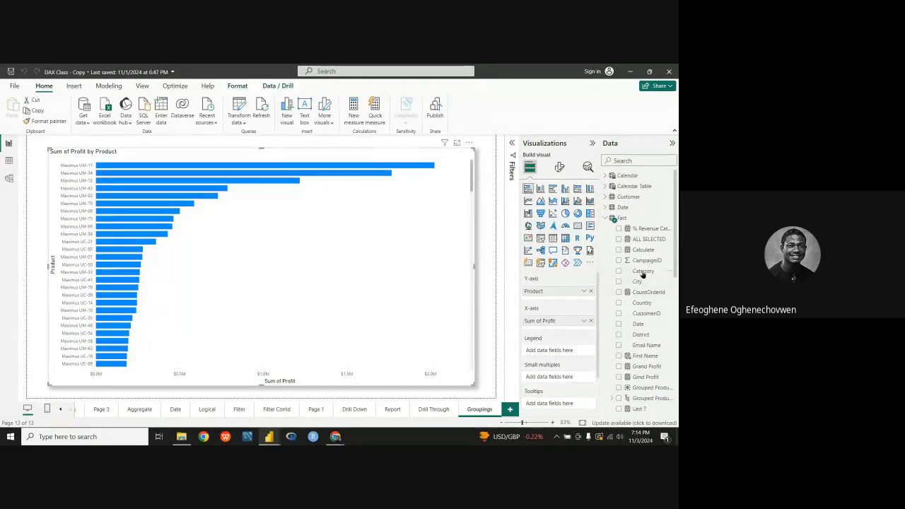
{"action": "right_click", "coordinate": [643, 272]}
{"action": "mouse_move", "coordinate": [588, 122]}
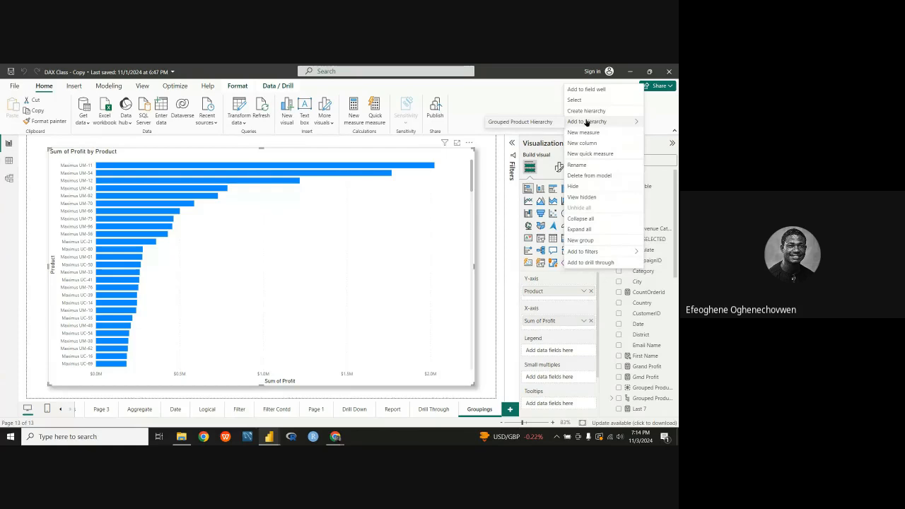
{"action": "left_click", "coordinate": [525, 124]}
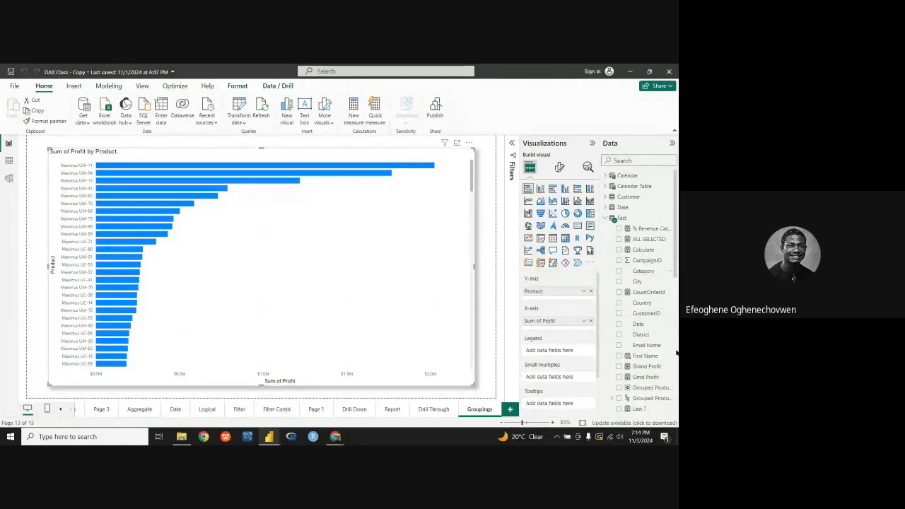
Step: Add the Fact table's Segment field to the Grouped Product Hierarchy
{"action": "scroll", "coordinate": [641, 322], "scroll_direction": "down", "scroll_amount": 4}
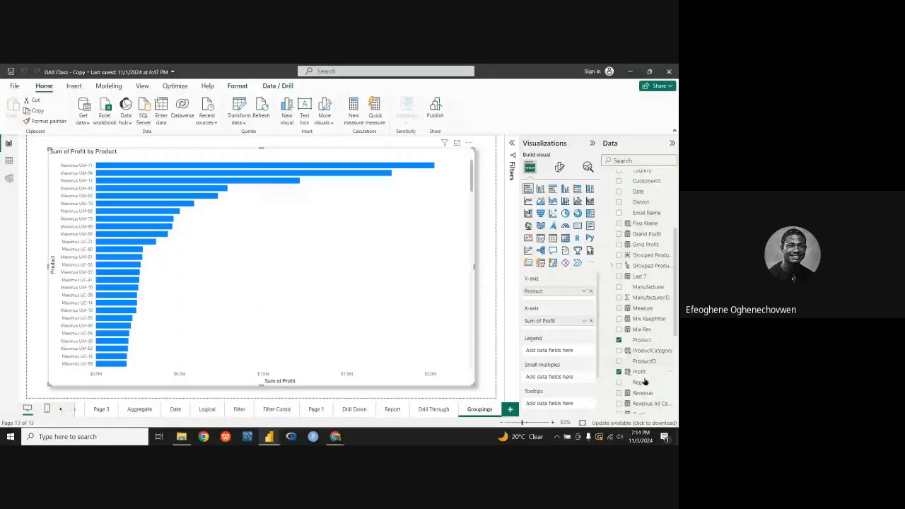
{"action": "scroll", "coordinate": [644, 382], "scroll_direction": "down", "scroll_amount": 4}
{"action": "right_click", "coordinate": [643, 324]}
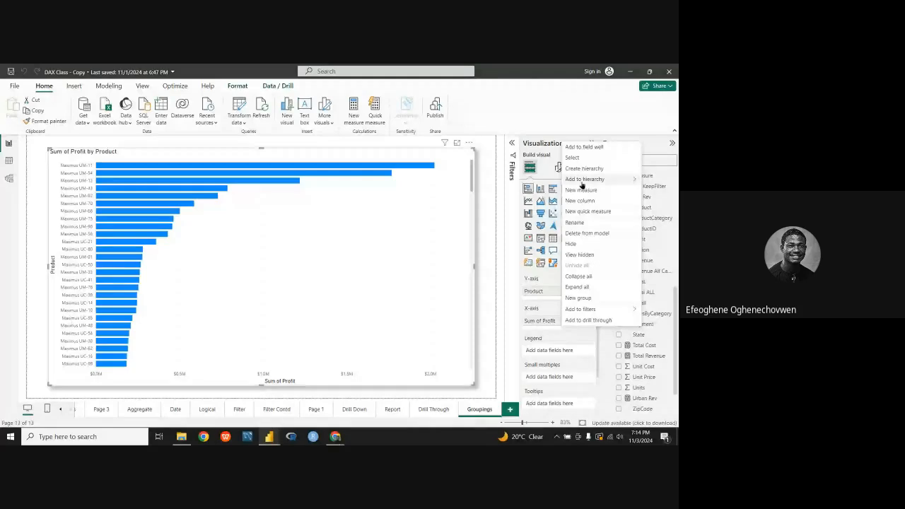
{"action": "left_click", "coordinate": [543, 182]}
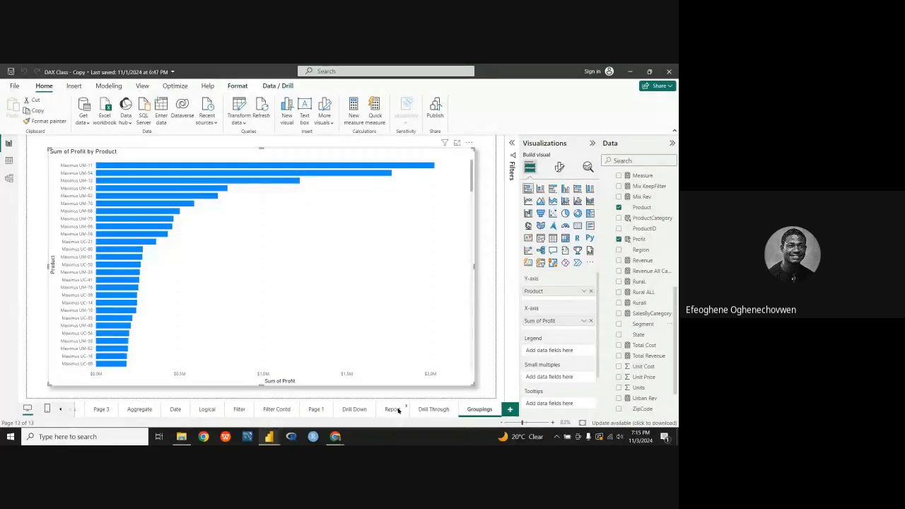
Step: Check the axis fields of the date-based profit column chart on the Drill Down page, and return to the Groupings page
{"action": "left_click", "coordinate": [352, 410]}
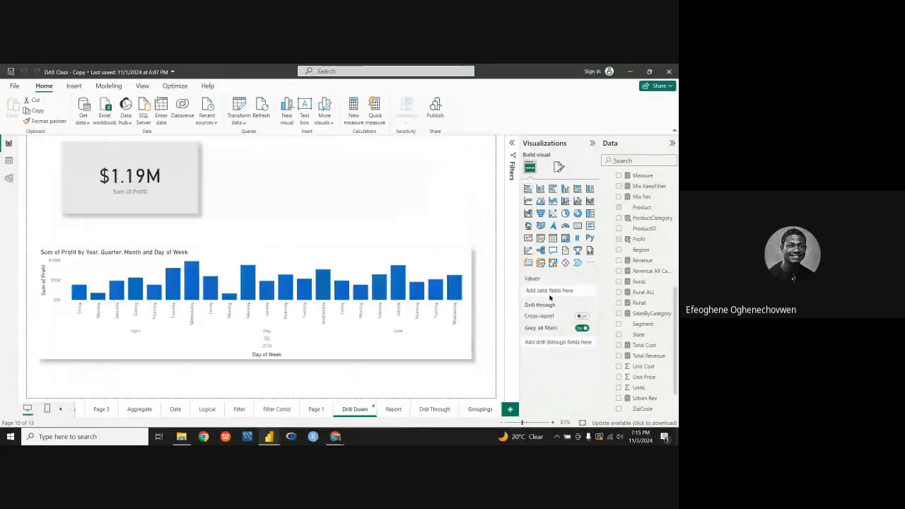
{"action": "left_click", "coordinate": [422, 334]}
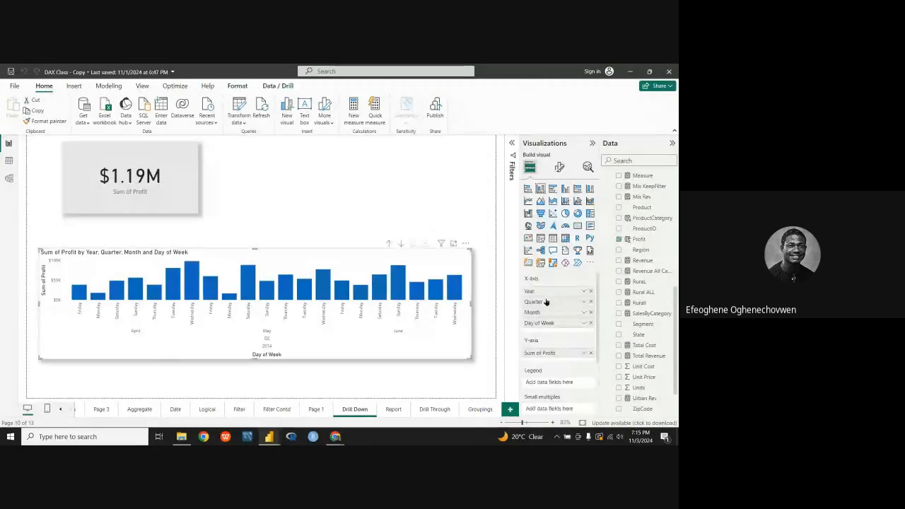
{"action": "left_click", "coordinate": [479, 408]}
Step: Select the Sum of Profit by Product chart and remove Product from its Y-axis
{"action": "scroll", "coordinate": [608, 279], "scroll_direction": "up", "scroll_amount": 5}
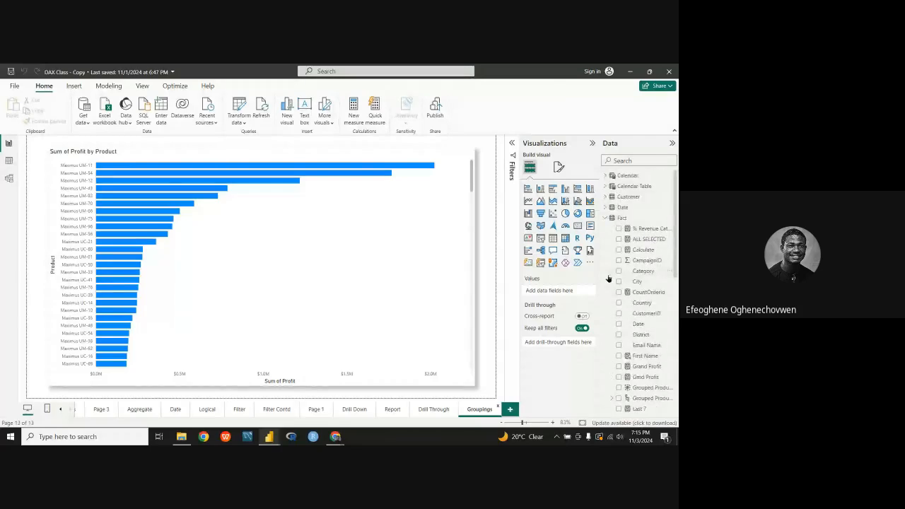
{"action": "left_click", "coordinate": [445, 252]}
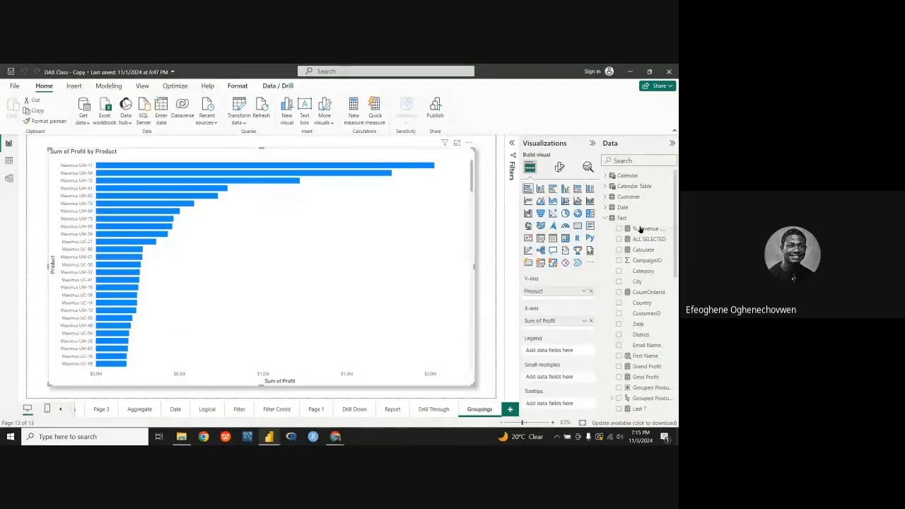
{"action": "left_click", "coordinate": [591, 290]}
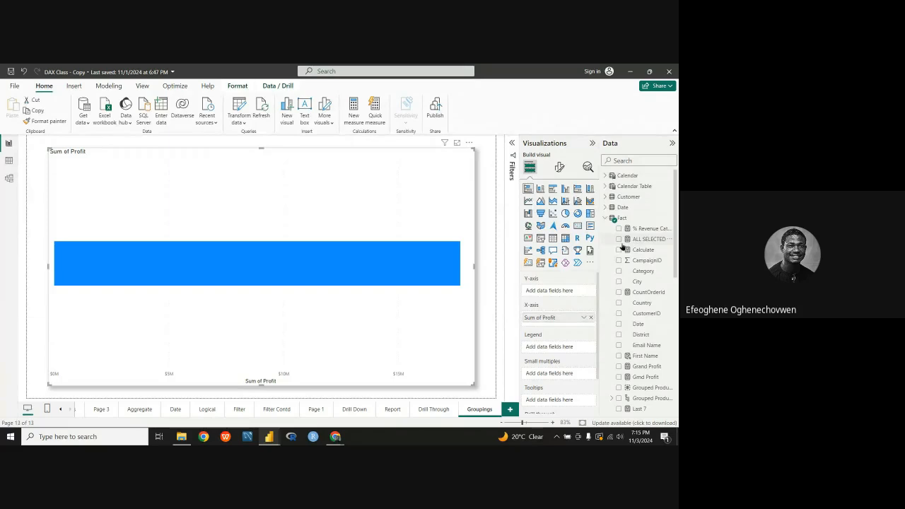
Step: Put the Grouped Product Hierarchy from the Fact table on the chart's Y-axis, remove it and add it again
{"action": "scroll", "coordinate": [657, 302], "scroll_direction": "down", "scroll_amount": 3}
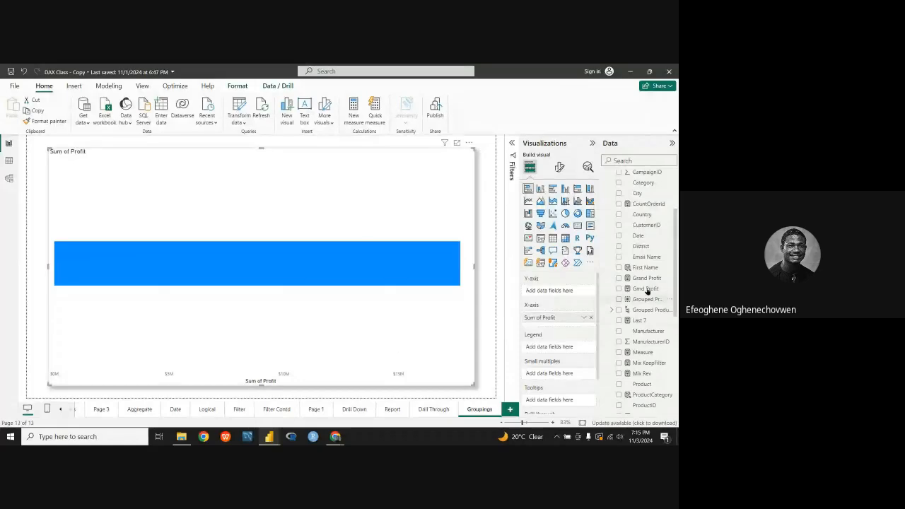
{"action": "scroll", "coordinate": [647, 296], "scroll_direction": "down", "scroll_amount": 1}
{"action": "scroll", "coordinate": [647, 296], "scroll_direction": "down", "scroll_amount": 2}
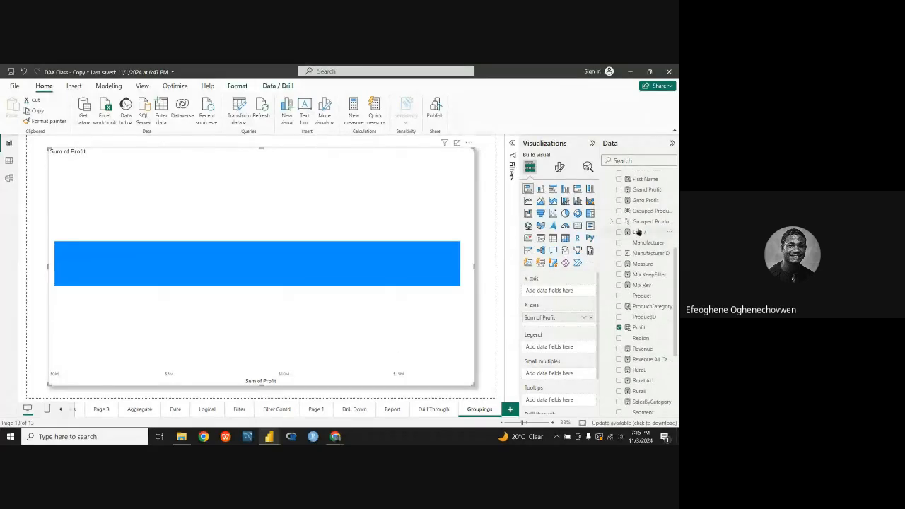
{"action": "scroll", "coordinate": [641, 240], "scroll_direction": "down", "scroll_amount": 3}
{"action": "scroll", "coordinate": [641, 254], "scroll_direction": "up", "scroll_amount": 8}
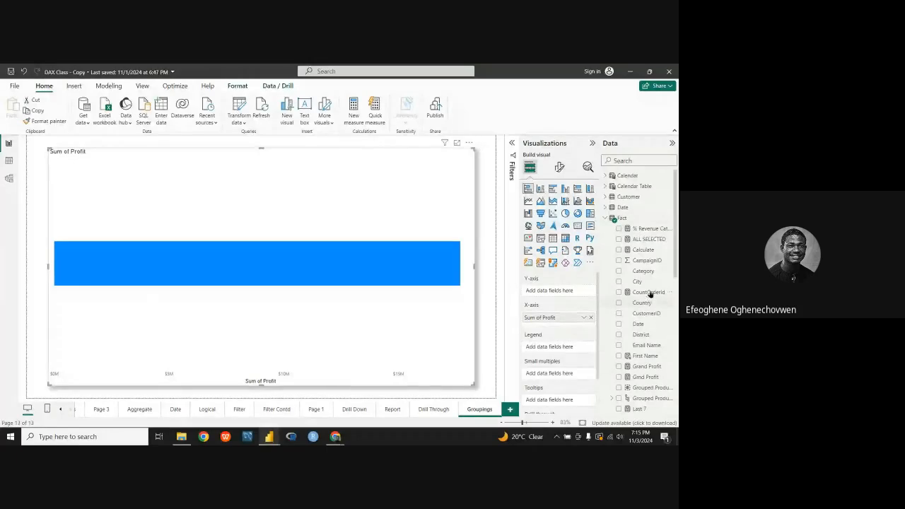
{"action": "scroll", "coordinate": [650, 276], "scroll_direction": "down", "scroll_amount": 6}
{"action": "scroll", "coordinate": [644, 280], "scroll_direction": "up", "scroll_amount": 2}
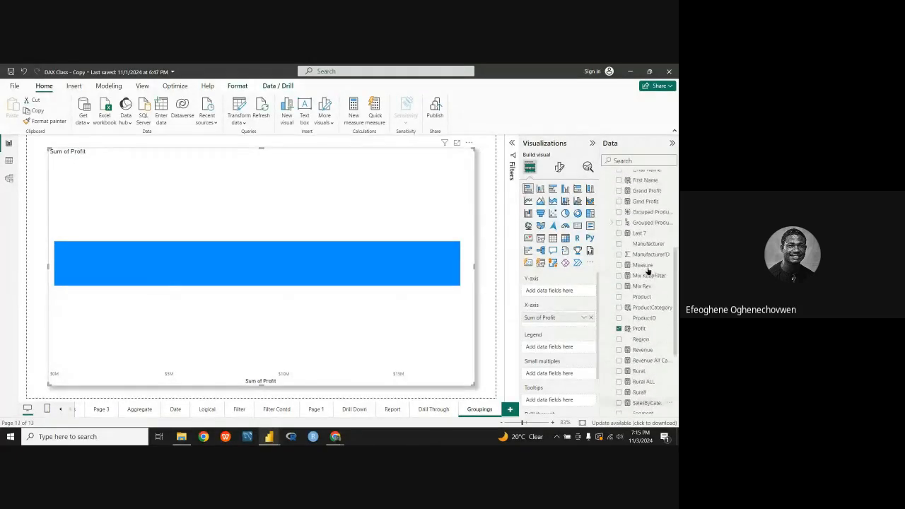
{"action": "scroll", "coordinate": [636, 263], "scroll_direction": "down", "scroll_amount": 5}
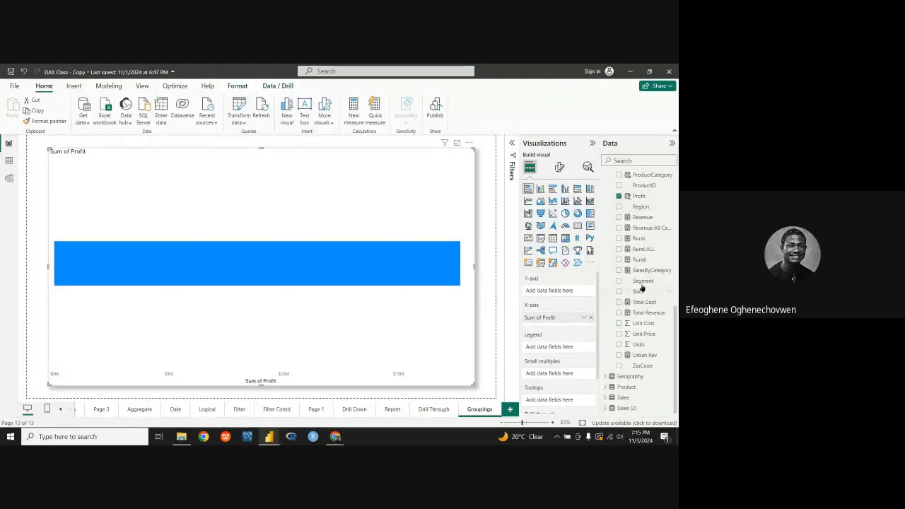
{"action": "scroll", "coordinate": [643, 283], "scroll_direction": "up", "scroll_amount": 3}
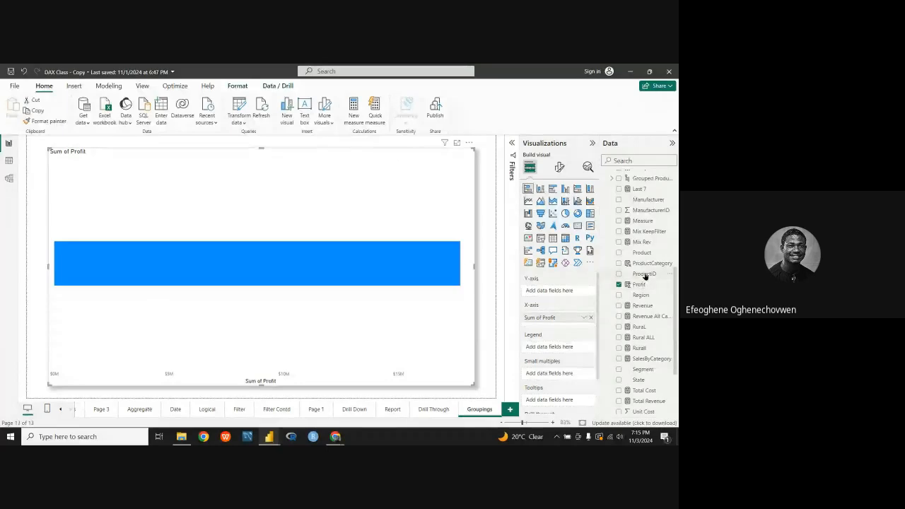
{"action": "scroll", "coordinate": [645, 276], "scroll_direction": "up", "scroll_amount": 3}
{"action": "scroll", "coordinate": [644, 297], "scroll_direction": "up", "scroll_amount": 3}
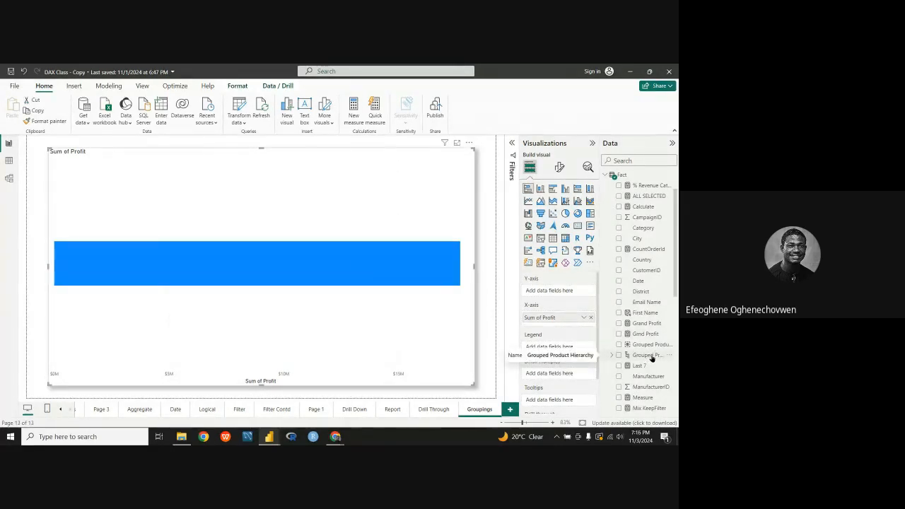
{"action": "left_click_drag", "start_coordinate": [650, 357], "coordinate": [556, 296]}
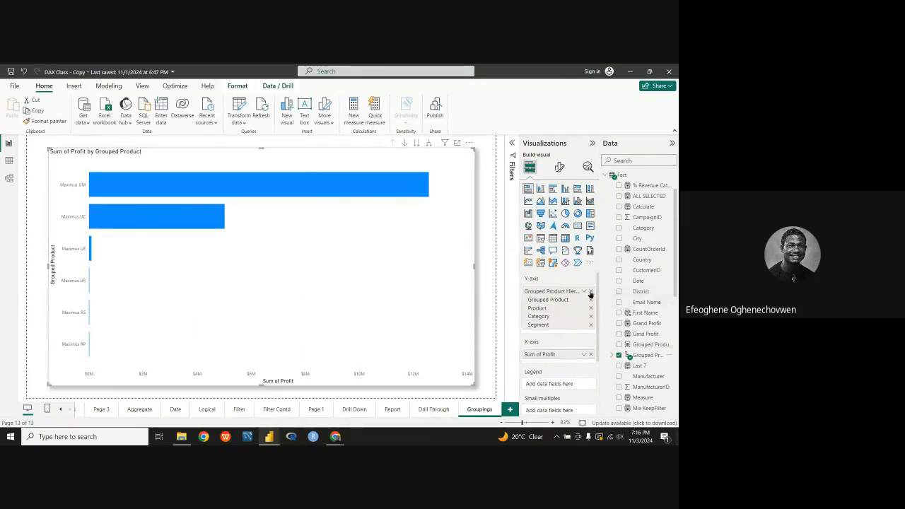
{"action": "left_click", "coordinate": [590, 292]}
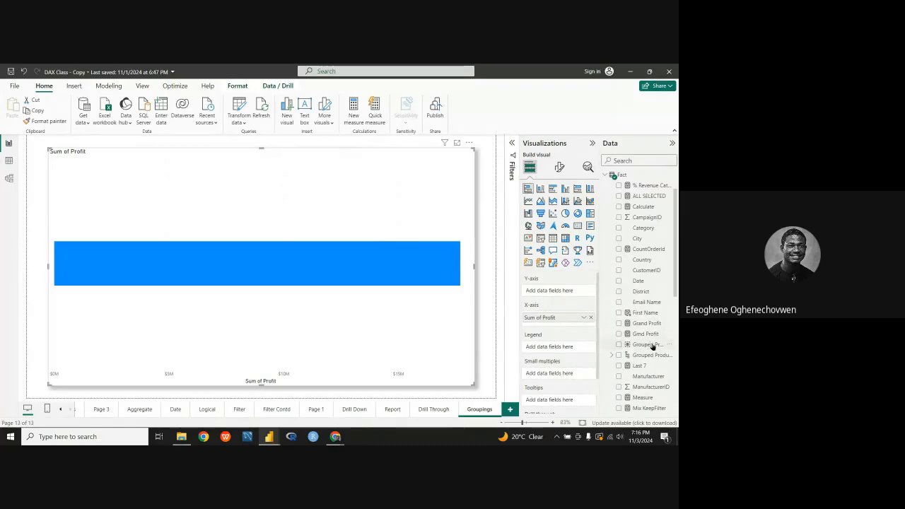
{"action": "left_click_drag", "start_coordinate": [653, 355], "coordinate": [560, 298]}
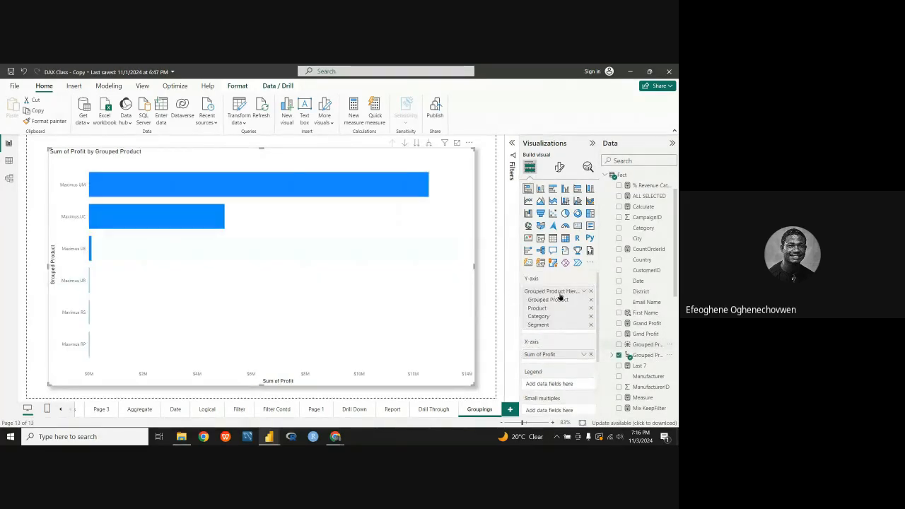
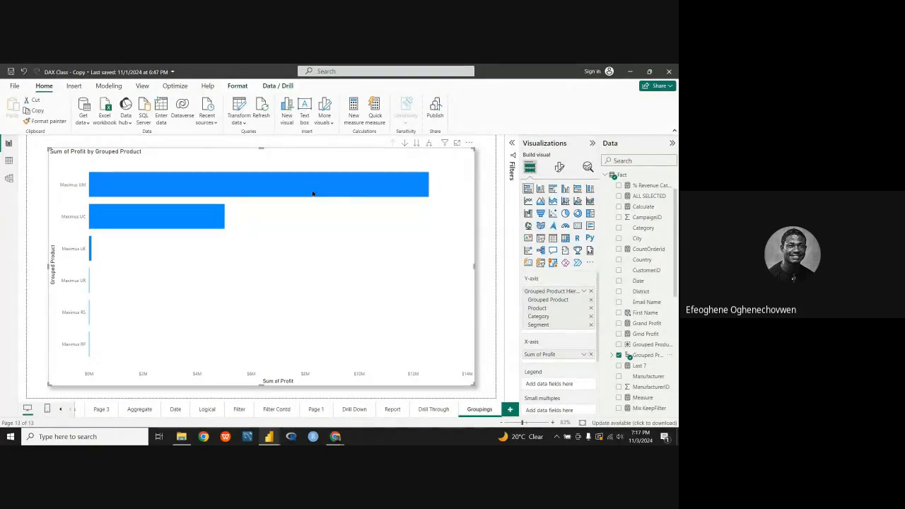
Step: Turn on drill mode for the profit chart and drill into Maximus UM, then Maximus UM-11, to reach the category level
{"action": "mouse_move", "coordinate": [314, 192]}
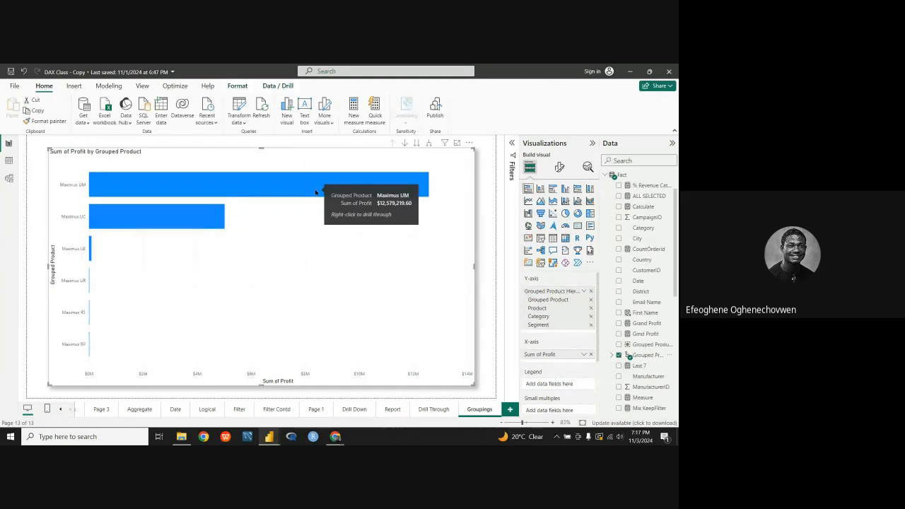
{"action": "left_click", "coordinate": [405, 143]}
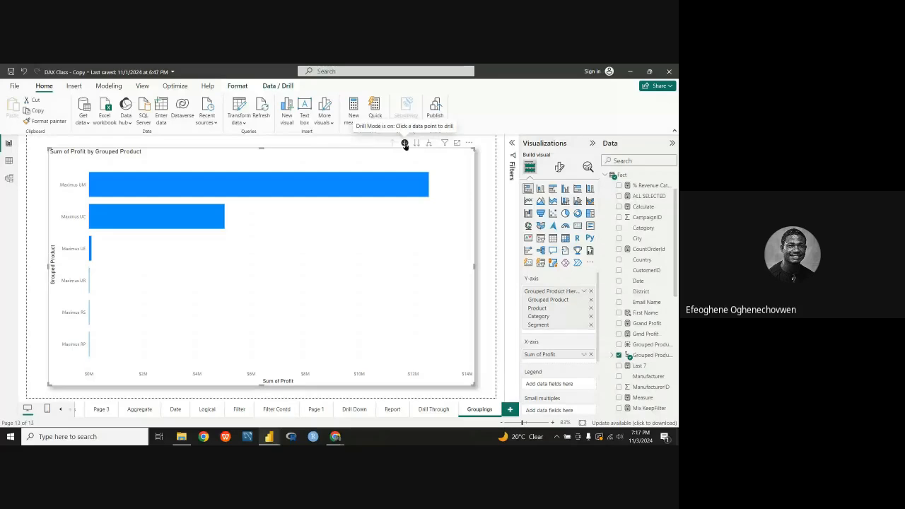
{"action": "left_click", "coordinate": [266, 187]}
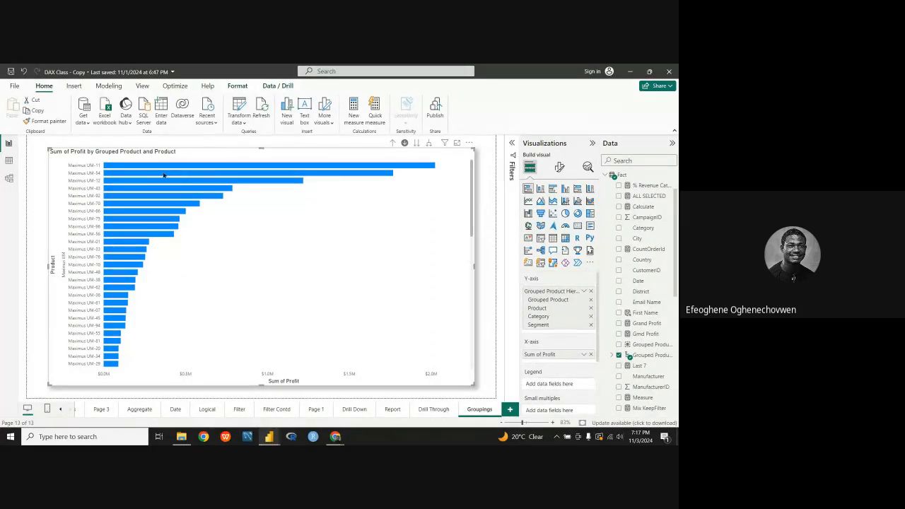
{"action": "left_click", "coordinate": [227, 168]}
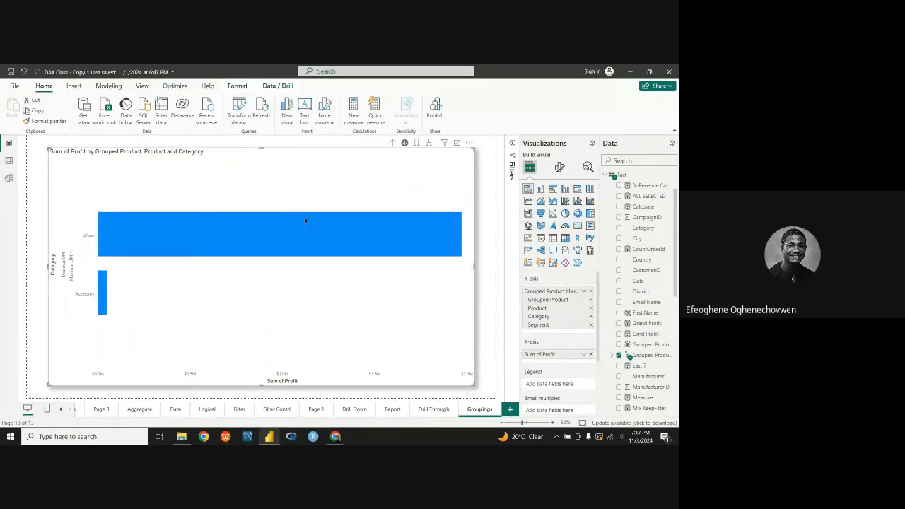
Step: Change the profit chart to a stacked column chart and drill up to the grouped product level
{"action": "left_click", "coordinate": [540, 188]}
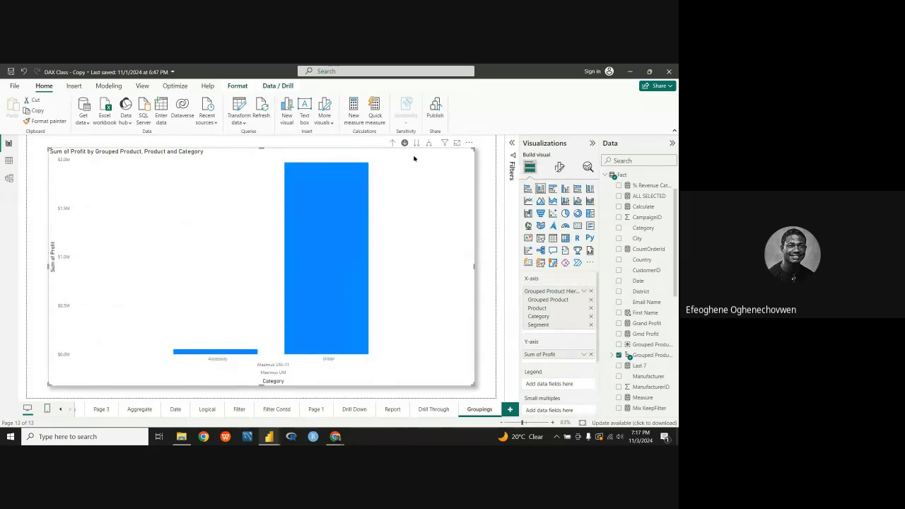
{"action": "left_click", "coordinate": [393, 143]}
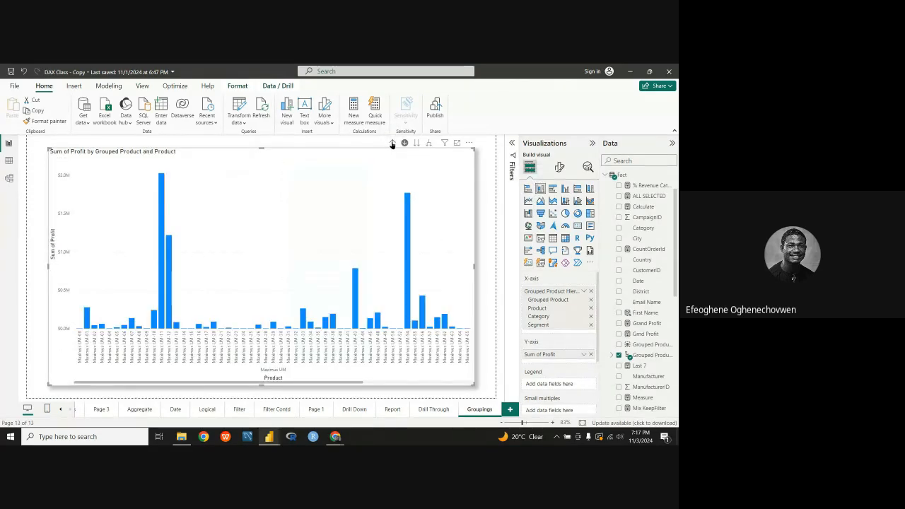
{"action": "left_click", "coordinate": [392, 143]}
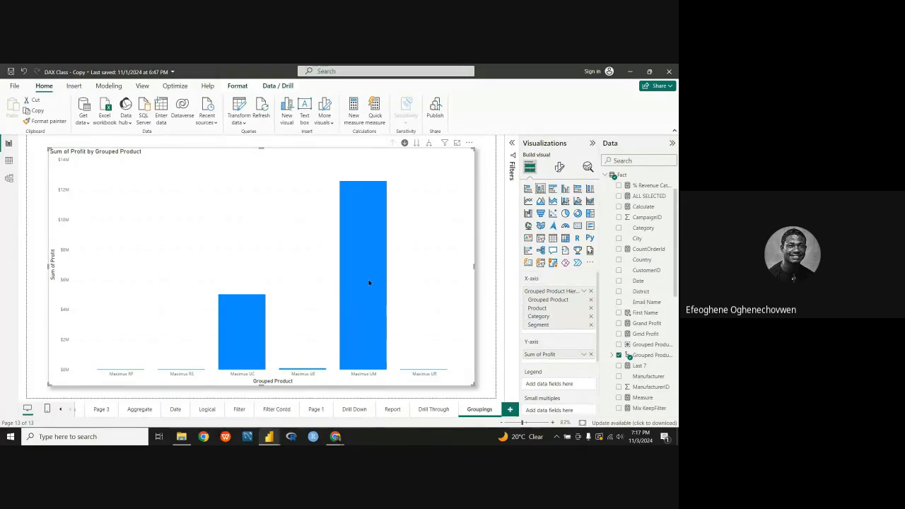
Step: Drill into the Maximus UM column and change the visual back to a stacked bar chart
{"action": "left_click", "coordinate": [405, 144]}
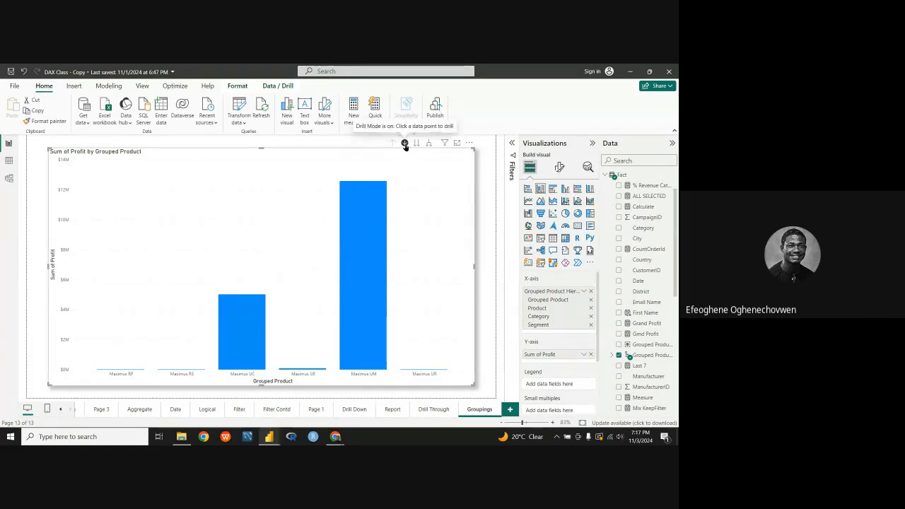
{"action": "left_click", "coordinate": [358, 240]}
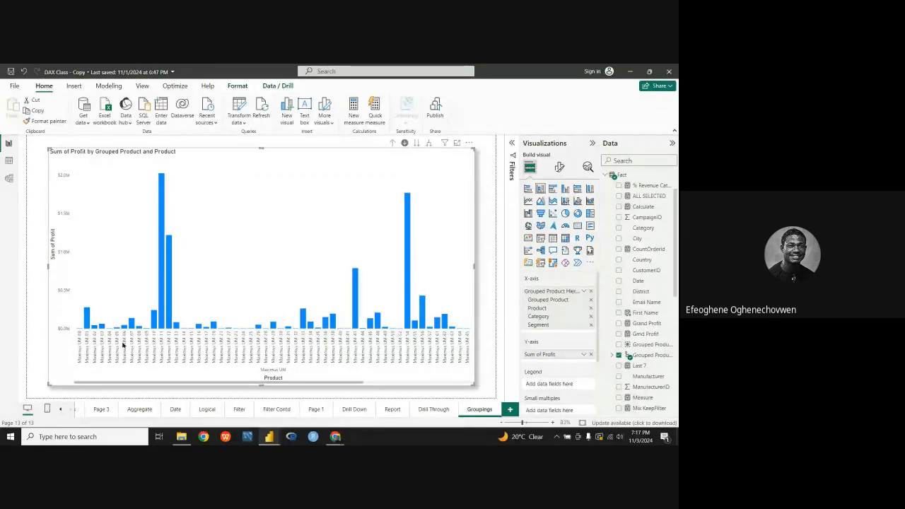
{"action": "left_click", "coordinate": [528, 188]}
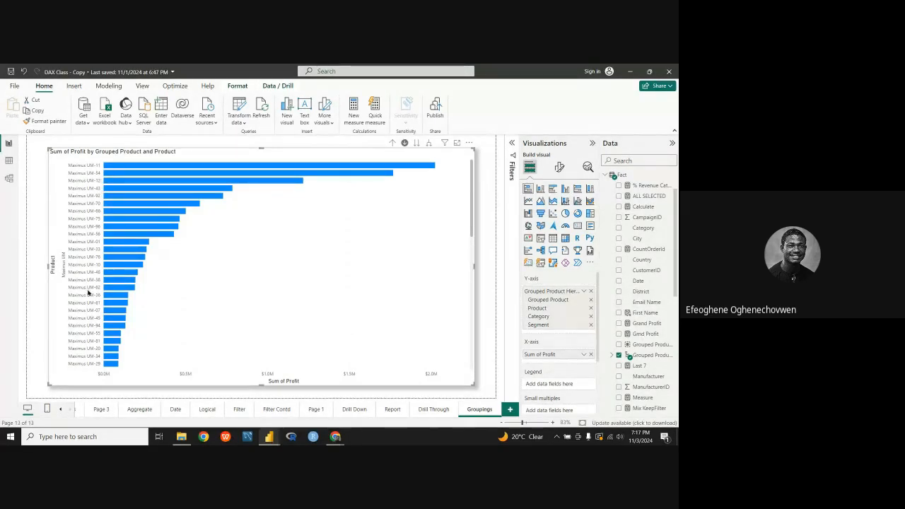
Step: Look through the profit bars of all Maximus UM products and drill back up to the grouped product level
{"action": "scroll", "coordinate": [88, 292], "scroll_direction": "down", "scroll_amount": 10}
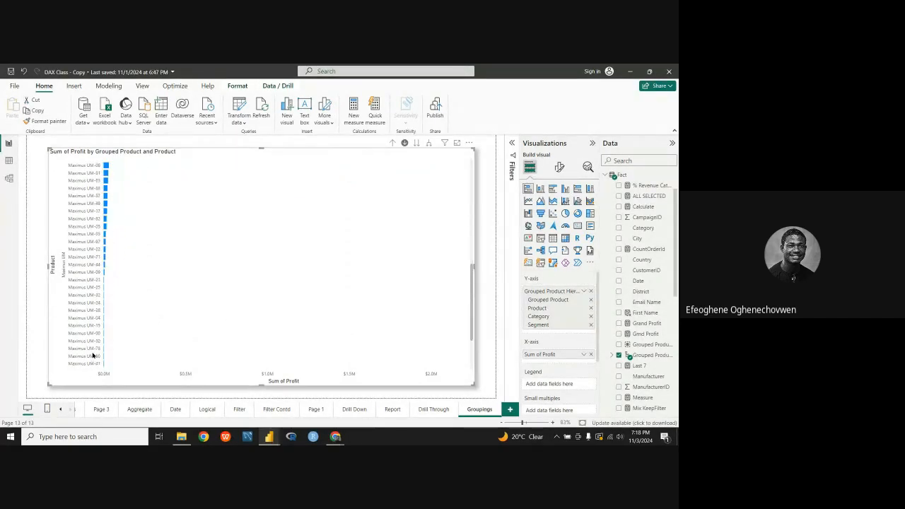
{"action": "scroll", "coordinate": [92, 356], "scroll_direction": "up", "scroll_amount": 5}
{"action": "scroll", "coordinate": [93, 348], "scroll_direction": "down", "scroll_amount": 8}
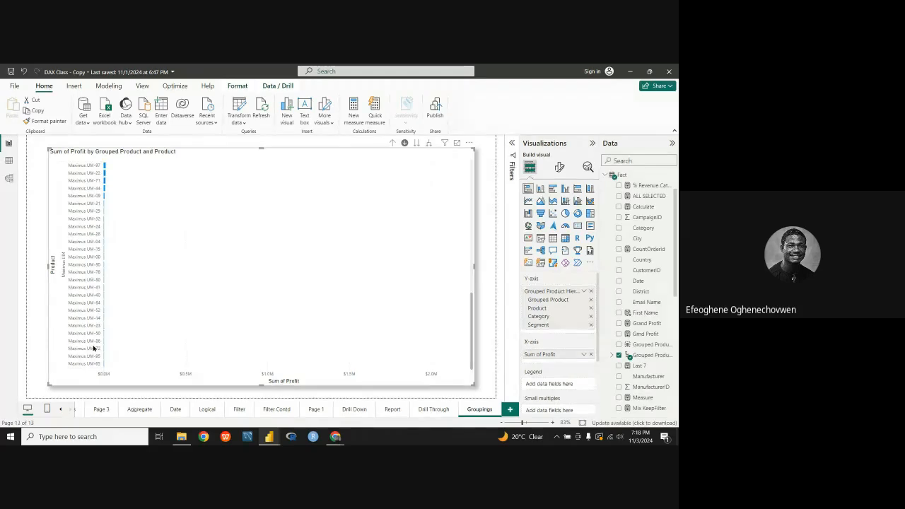
{"action": "scroll", "coordinate": [96, 347], "scroll_direction": "up", "scroll_amount": 8}
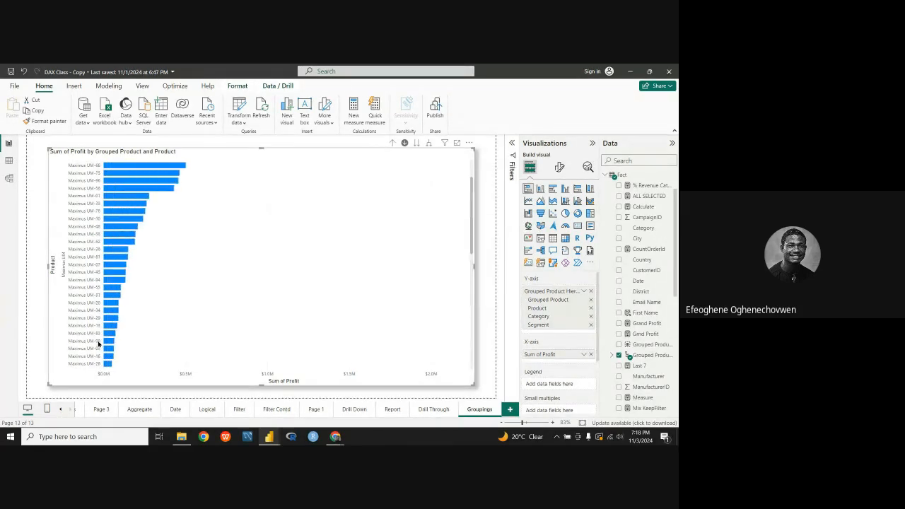
{"action": "scroll", "coordinate": [99, 338], "scroll_direction": "up", "scroll_amount": 5}
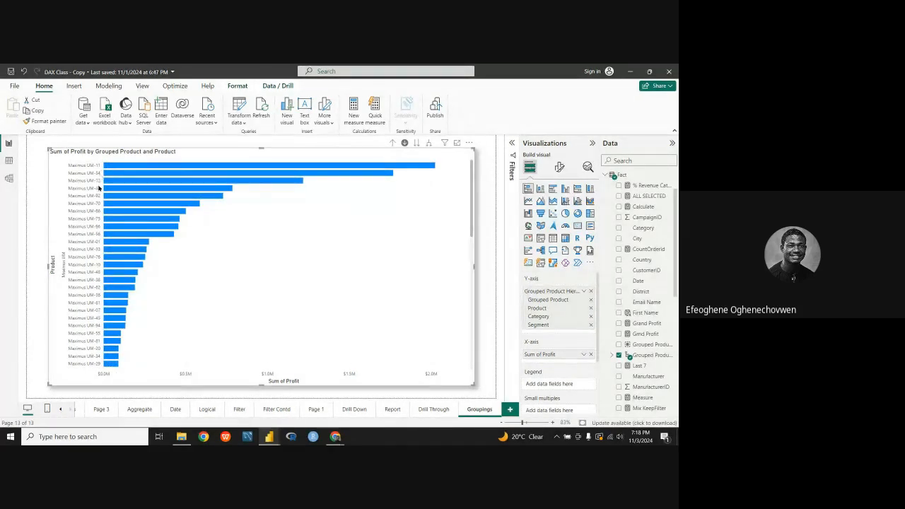
{"action": "left_click", "coordinate": [393, 143]}
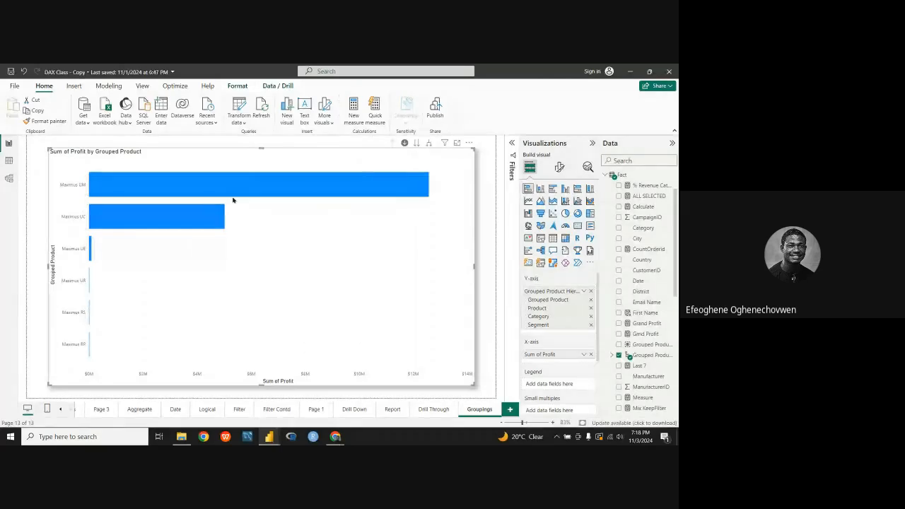
Step: Drill through the hierarchy from Maximus UM to Maximus UM-11 and its Urban category to reach the segment level
{"action": "mouse_move", "coordinate": [113, 190]}
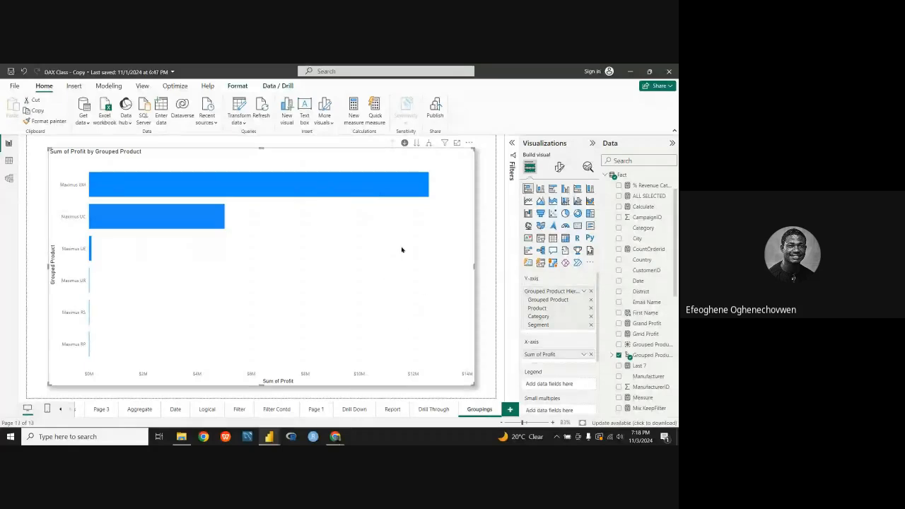
{"action": "left_click", "coordinate": [394, 188]}
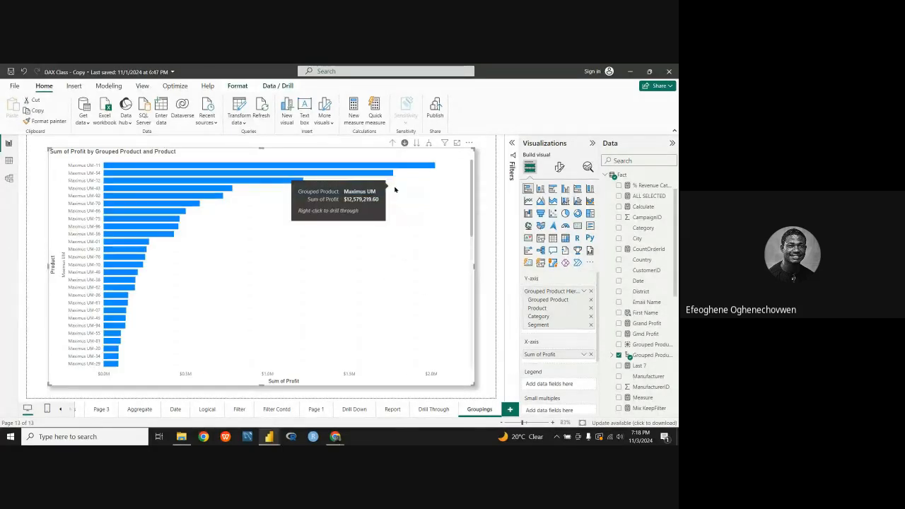
{"action": "left_click", "coordinate": [294, 167]}
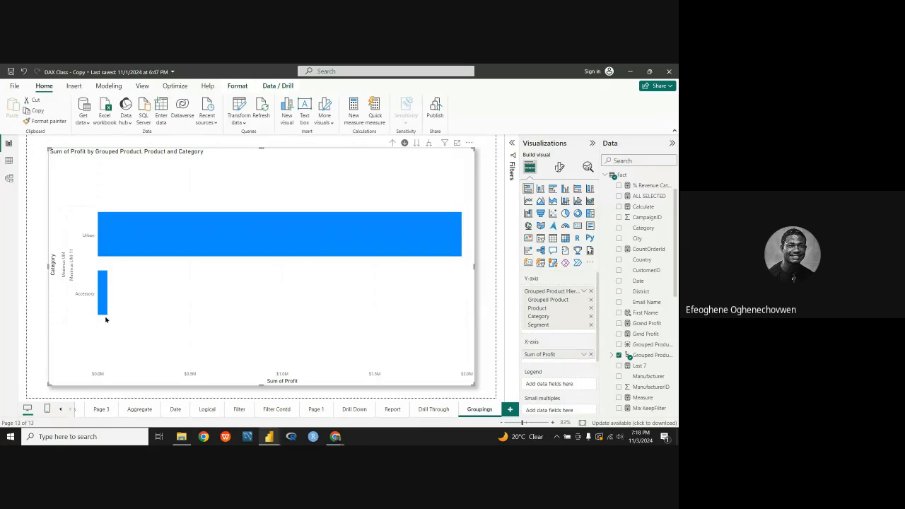
{"action": "mouse_move", "coordinate": [142, 246]}
{"action": "mouse_move", "coordinate": [364, 239]}
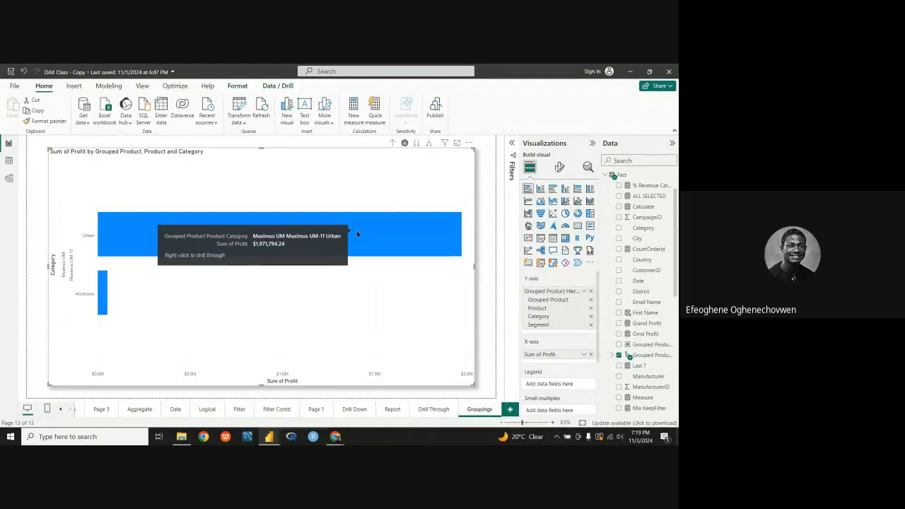
{"action": "left_click", "coordinate": [363, 239]}
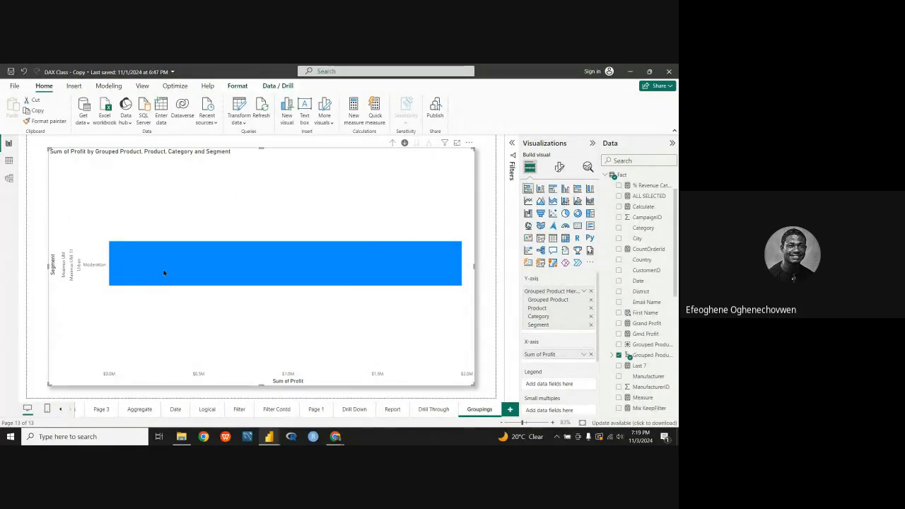
Step: Select the date-based profit chart on the Drill Down page and move Month below Day of Week on its X-axis
{"action": "mouse_move", "coordinate": [234, 267]}
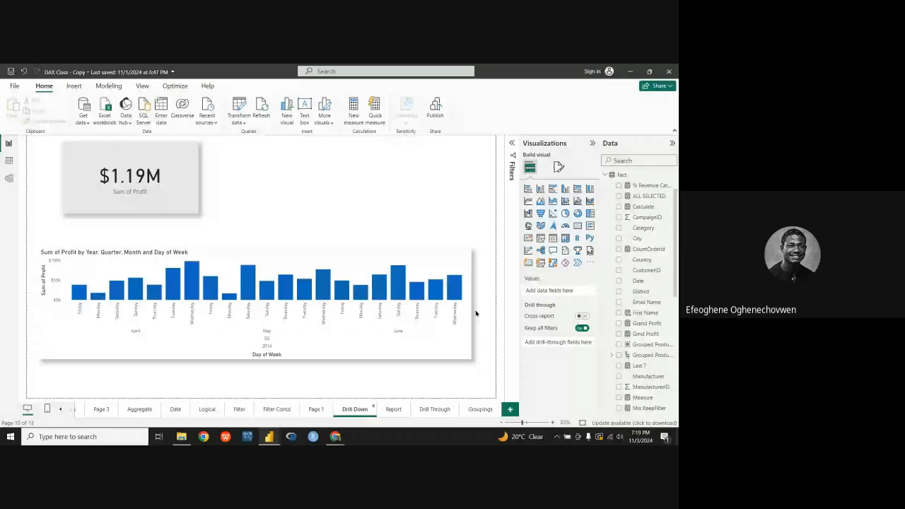
{"action": "left_click", "coordinate": [473, 314]}
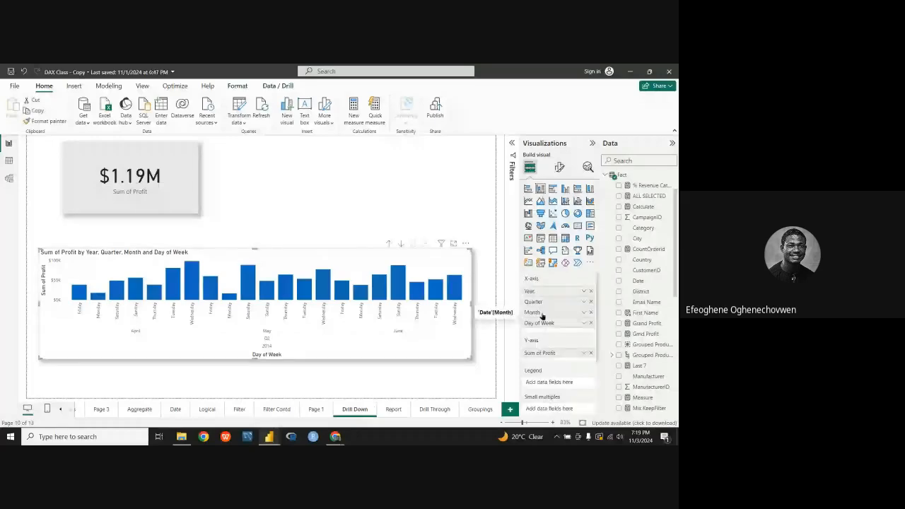
{"action": "left_click_drag", "start_coordinate": [548, 320], "coordinate": [548, 323]}
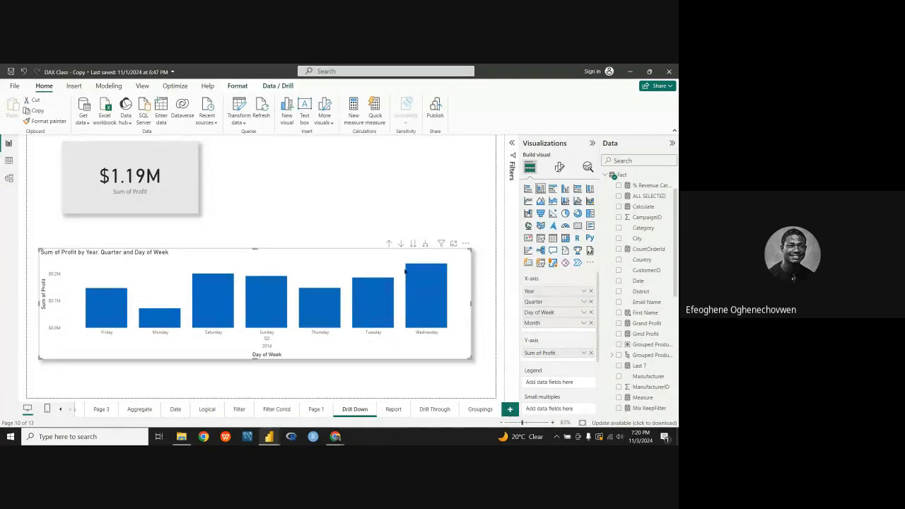
Step: Return from the data point table to the report, turn on drill mode and drill into Tuesday to show its months
{"action": "left_click", "coordinate": [510, 410]}
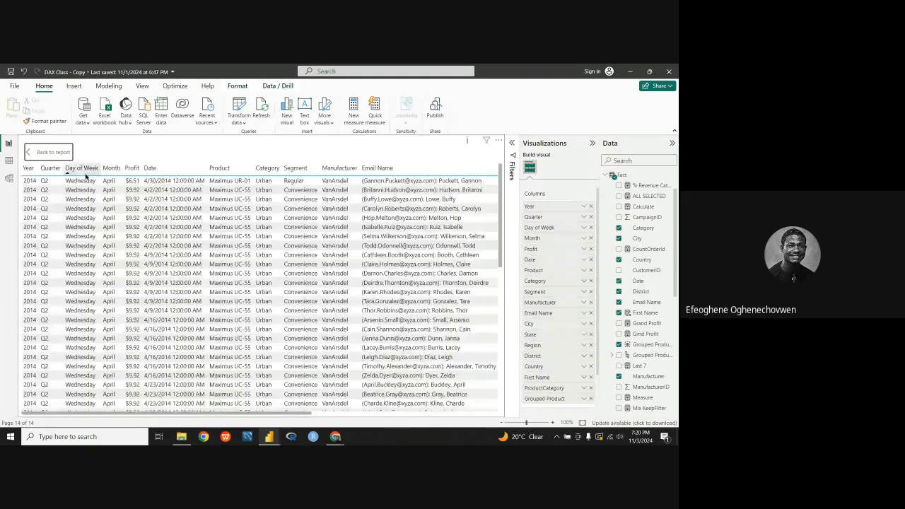
{"action": "left_click", "coordinate": [44, 156], "text": "ctrl"}
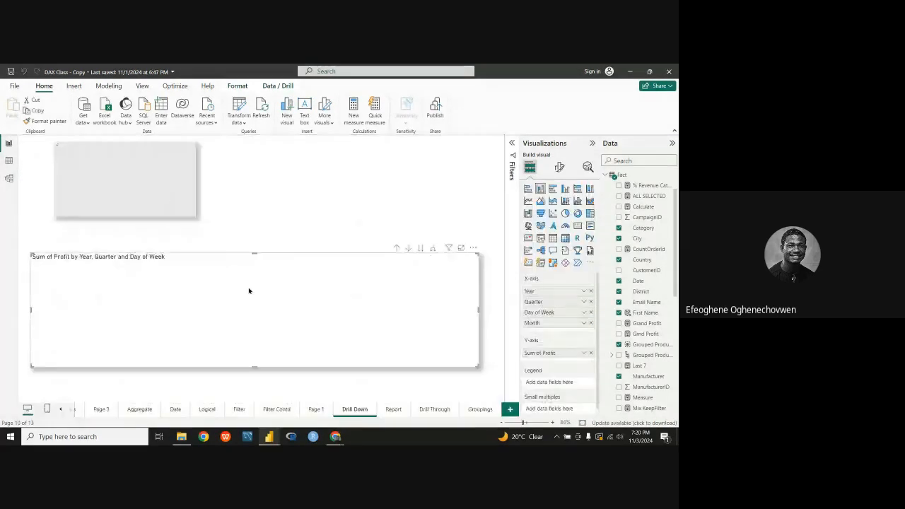
{"action": "left_click", "coordinate": [401, 244]}
{"action": "left_click", "coordinate": [364, 306]}
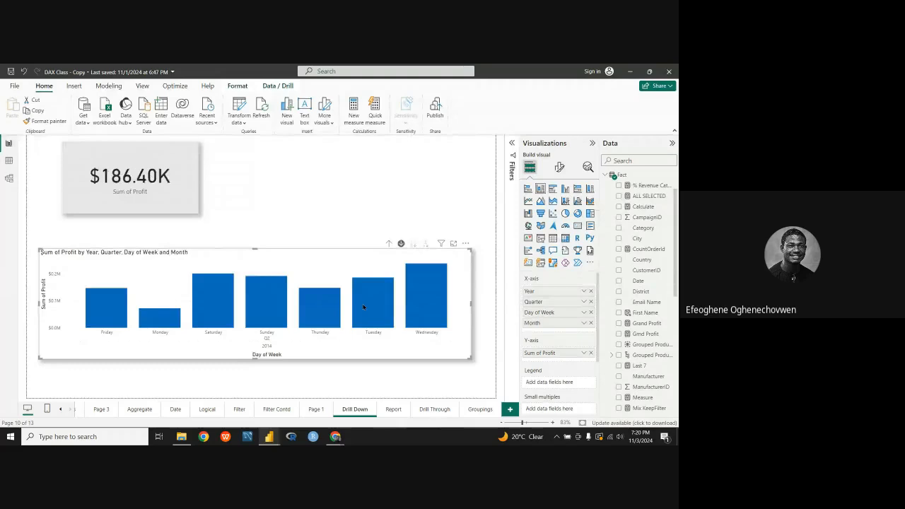
Step: Drill up to the year level and drill into 2013, its Q3 and Tuesday to reach the months
{"action": "left_click", "coordinate": [388, 244]}
{"action": "left_click", "coordinate": [389, 244]}
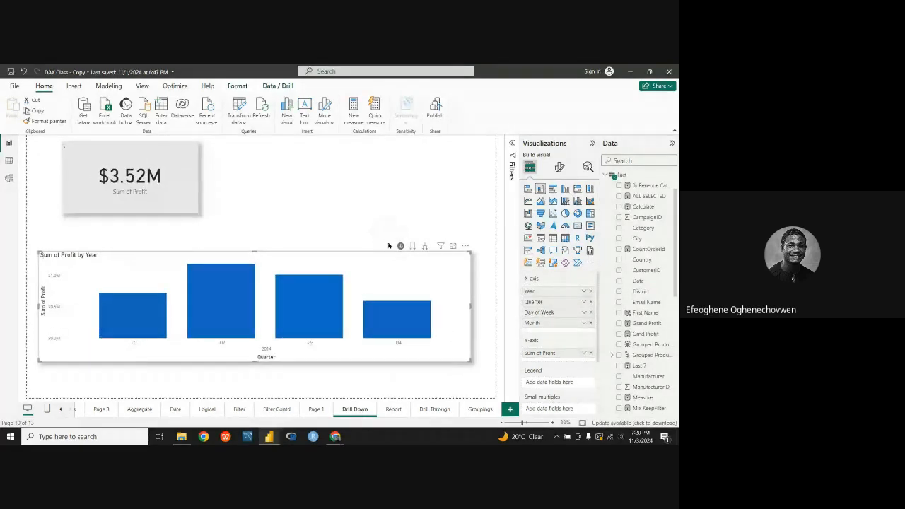
{"action": "left_click", "coordinate": [388, 245]}
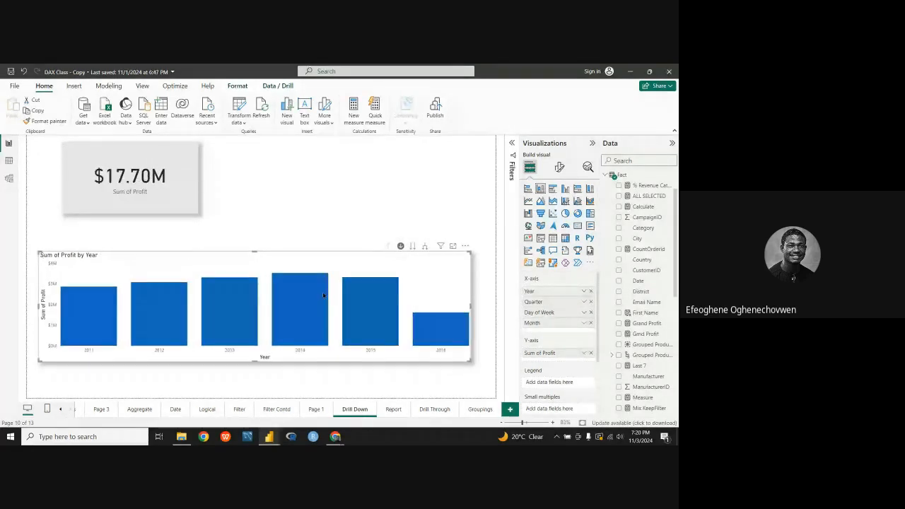
{"action": "left_click", "coordinate": [235, 317]}
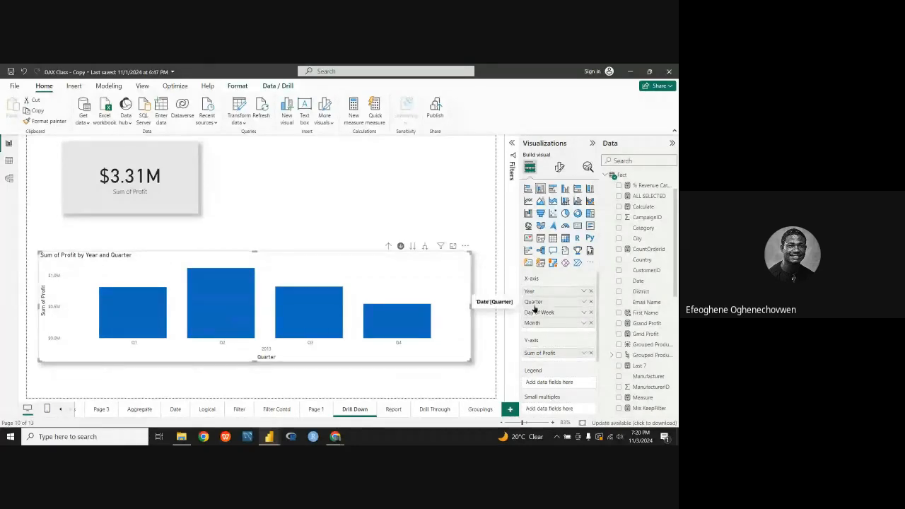
{"action": "left_click", "coordinate": [317, 327]}
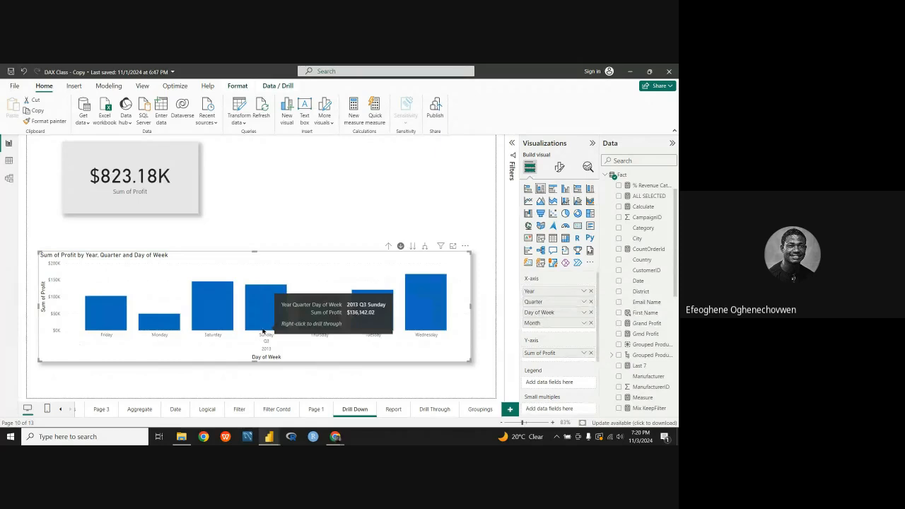
{"action": "left_click", "coordinate": [375, 322]}
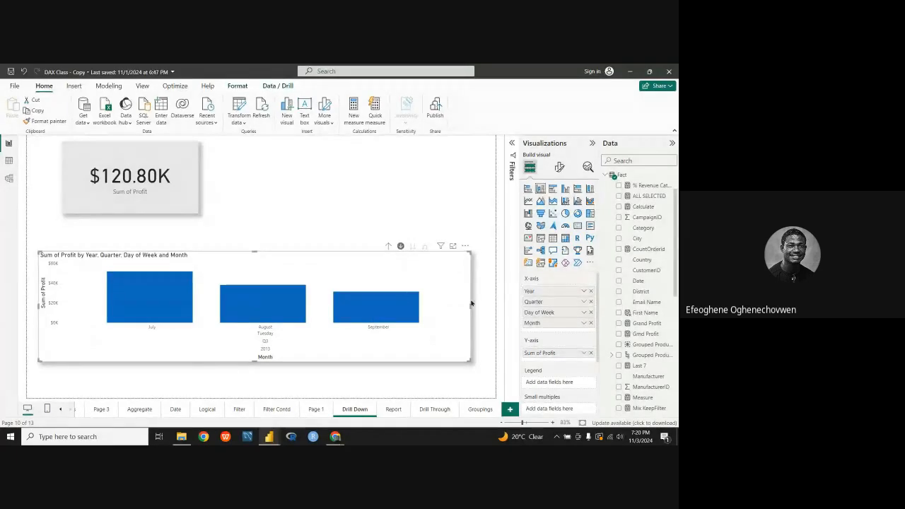
Step: Move Month back above Day of Week on the chart's X-axis and return to the Groupings page
{"action": "left_click_drag", "start_coordinate": [546, 323], "coordinate": [546, 312]}
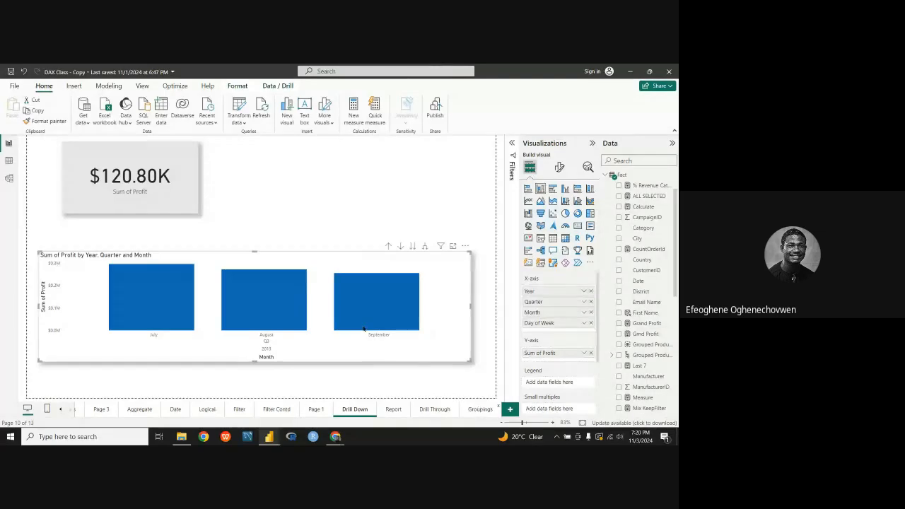
{"action": "left_click", "coordinate": [479, 409]}
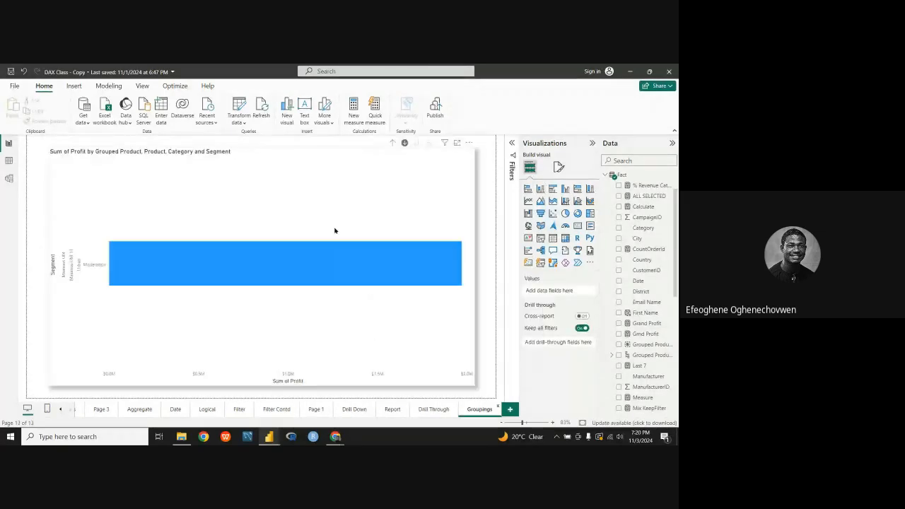
Step: Drill up to the grouped product level, go to the next hierarchy level for all products and drill into Maximus UM-11
{"action": "left_click", "coordinate": [393, 143]}
{"action": "left_click", "coordinate": [393, 144]}
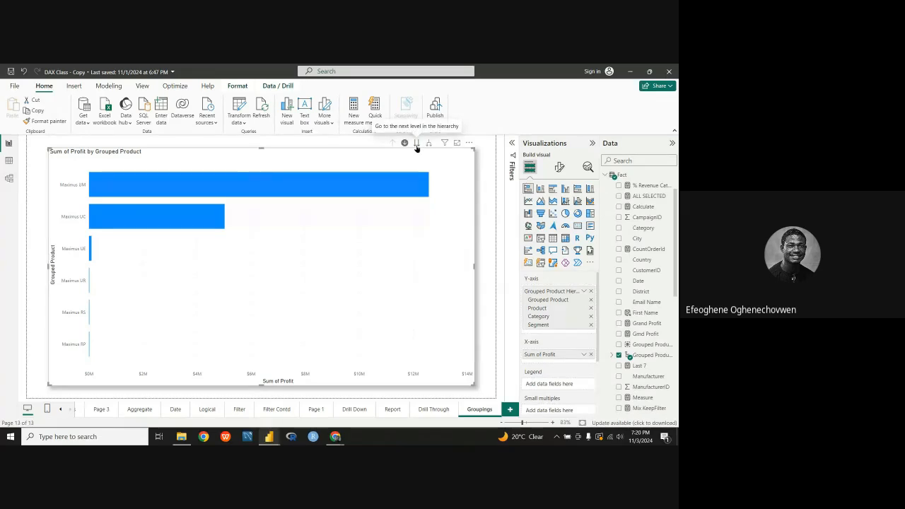
{"action": "left_click", "coordinate": [416, 143]}
{"action": "left_click", "coordinate": [386, 165]}
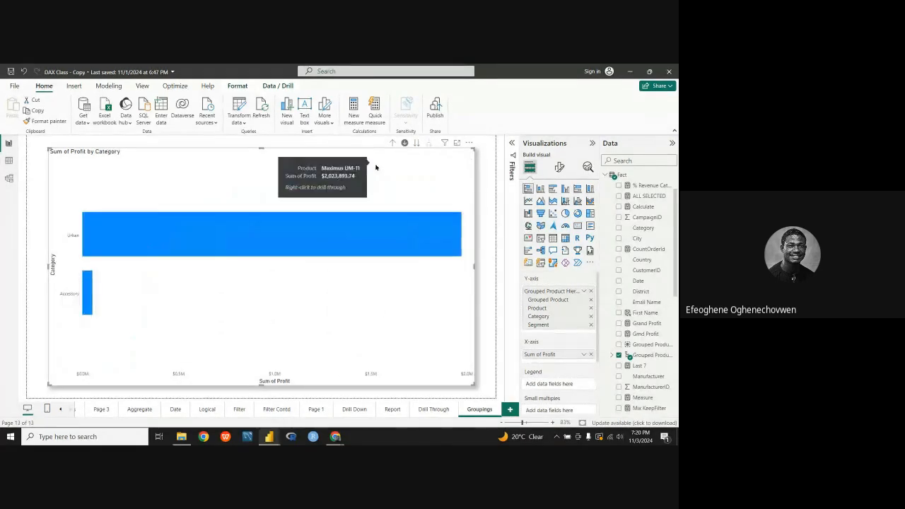
Step: Drill into the Urban category to show its segments, and drill back up to the grouped product level
{"action": "left_click", "coordinate": [358, 241]}
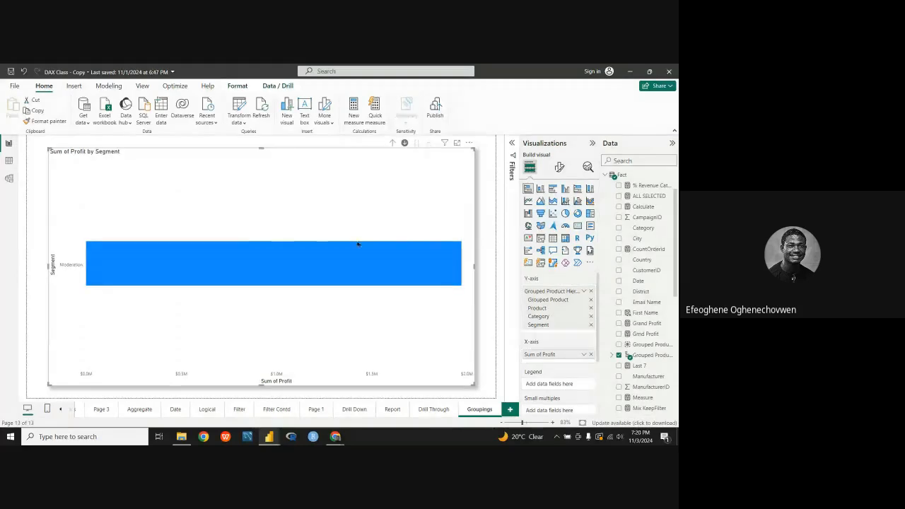
{"action": "left_click", "coordinate": [392, 144]}
{"action": "left_click", "coordinate": [392, 143]}
{"action": "left_click", "coordinate": [391, 144]}
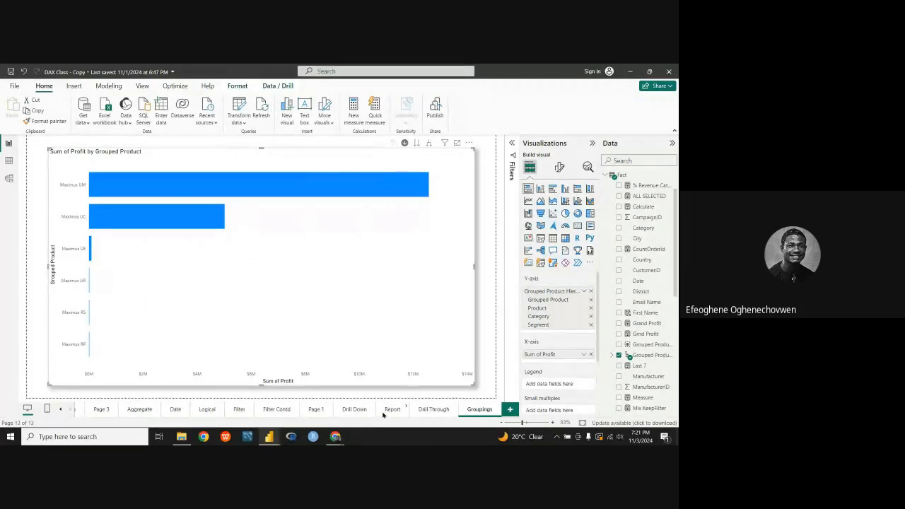
Step: Review the Drill Through page's table and charts and return to the Groupings page
{"action": "left_click", "coordinate": [421, 407]}
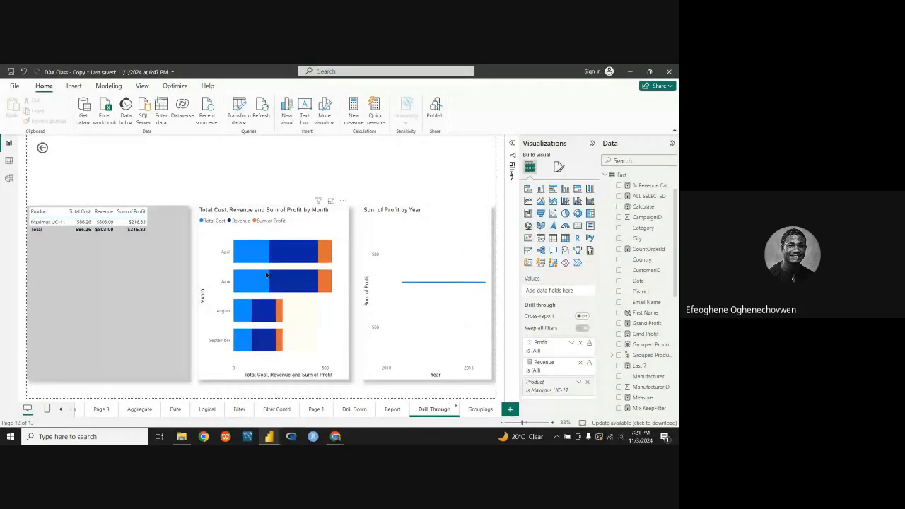
{"action": "mouse_move", "coordinate": [267, 275]}
{"action": "left_click", "coordinate": [481, 409]}
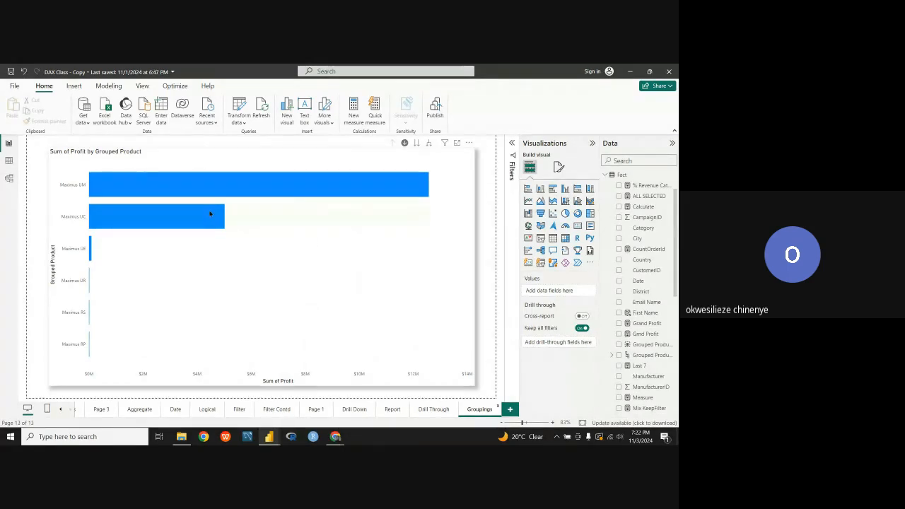
Step: Review the sort axis options of the grouped product profit chart and close them without changing the sort
{"action": "mouse_move", "coordinate": [210, 213]}
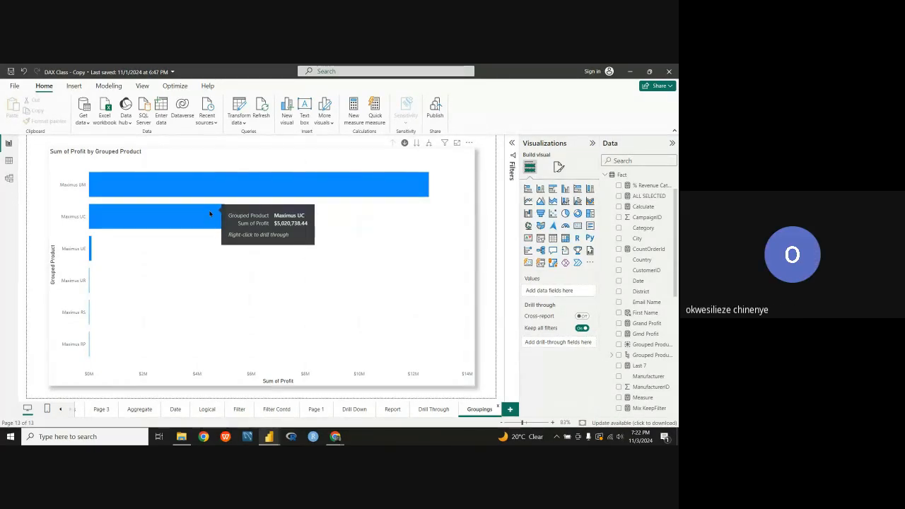
{"action": "left_click", "coordinate": [469, 143]}
{"action": "mouse_move", "coordinate": [497, 196]}
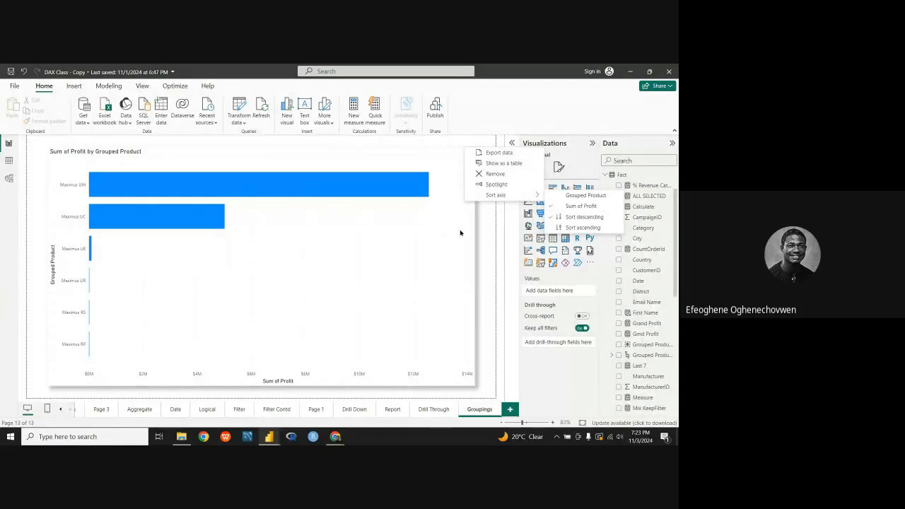
{"action": "left_click", "coordinate": [457, 196]}
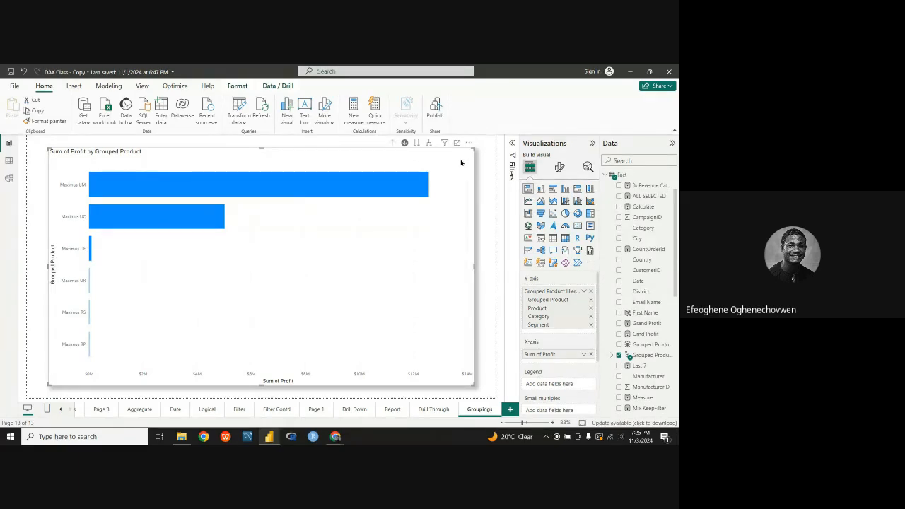
Step: Drill into Maximus UM, Maximus UC and Maximus UE in turn to view their products, drilling back up after each
{"action": "left_click", "coordinate": [222, 191]}
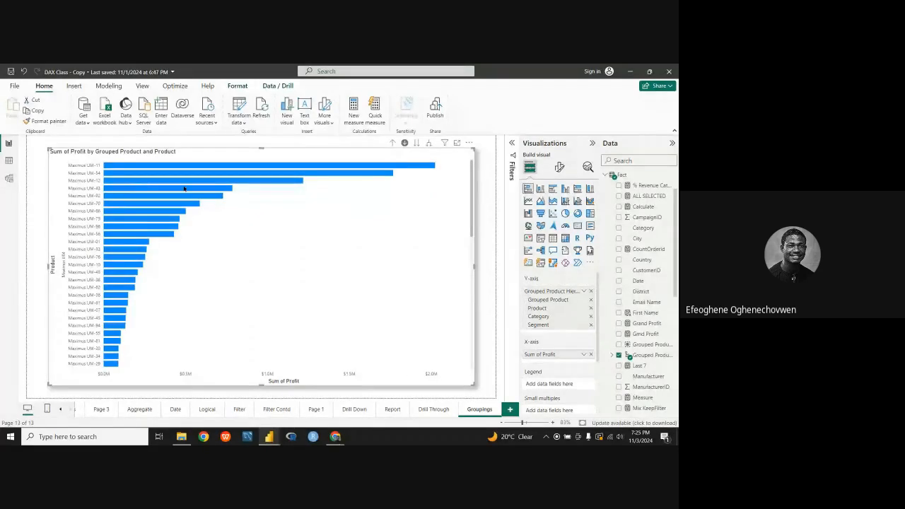
{"action": "left_click", "coordinate": [394, 142]}
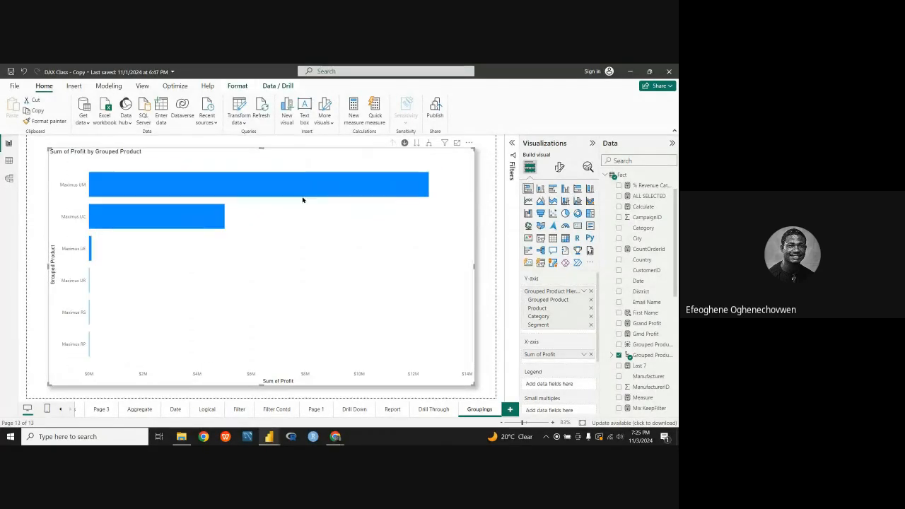
{"action": "left_click", "coordinate": [137, 225]}
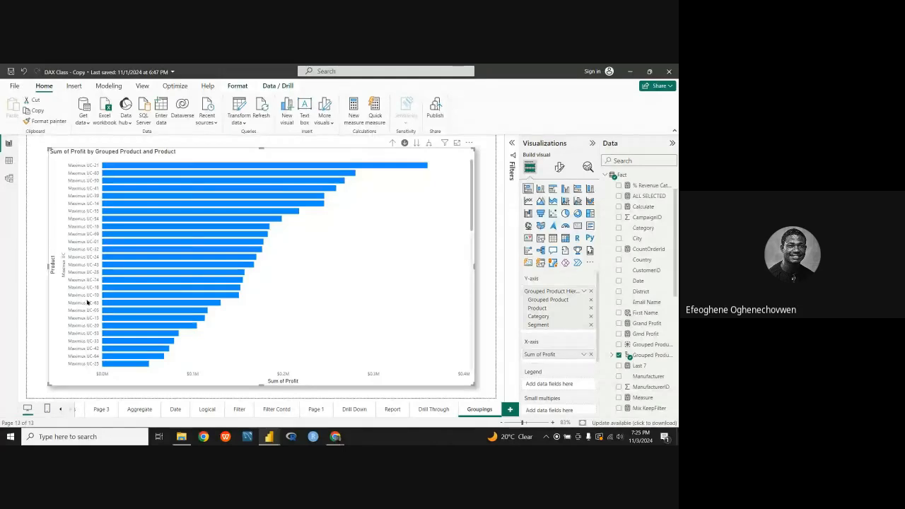
{"action": "left_click", "coordinate": [394, 143]}
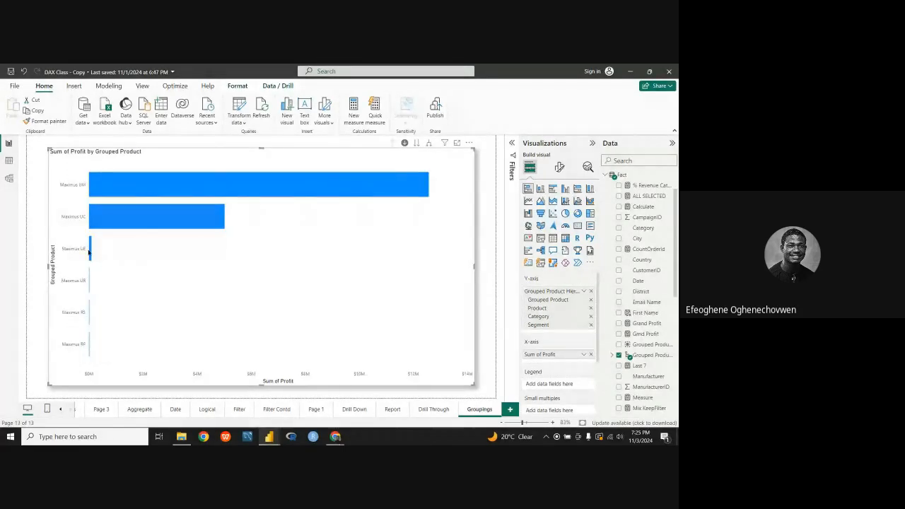
{"action": "left_click", "coordinate": [89, 252]}
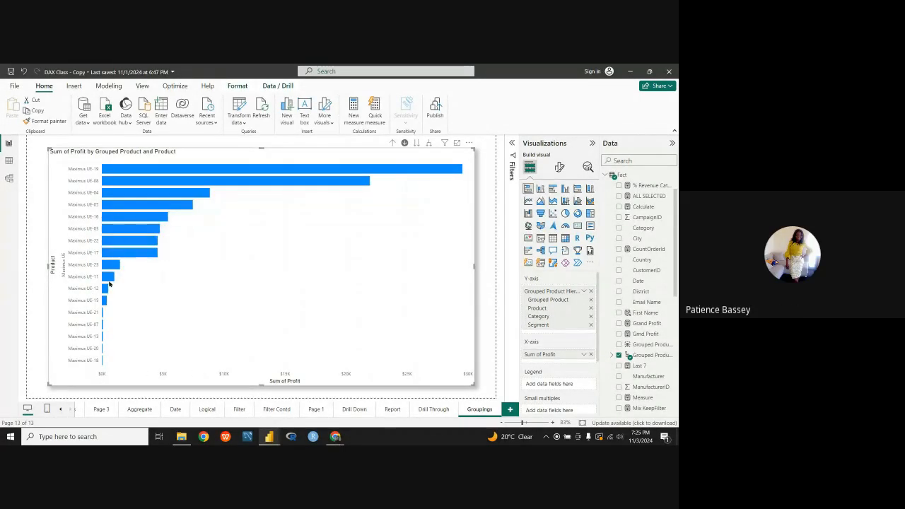
{"action": "left_click", "coordinate": [394, 144]}
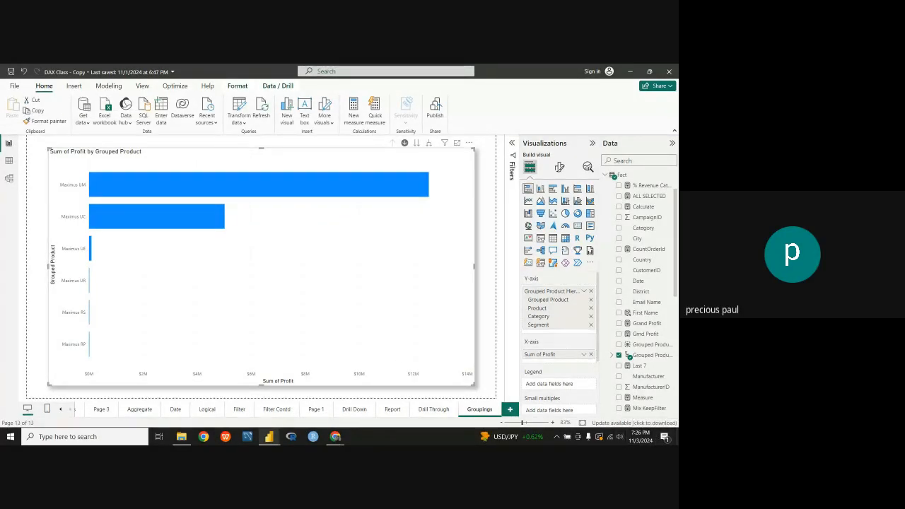
Step: Switch to the Google Meet call in Chrome to check on the meeting
{"action": "mouse_move", "coordinate": [336, 437]}
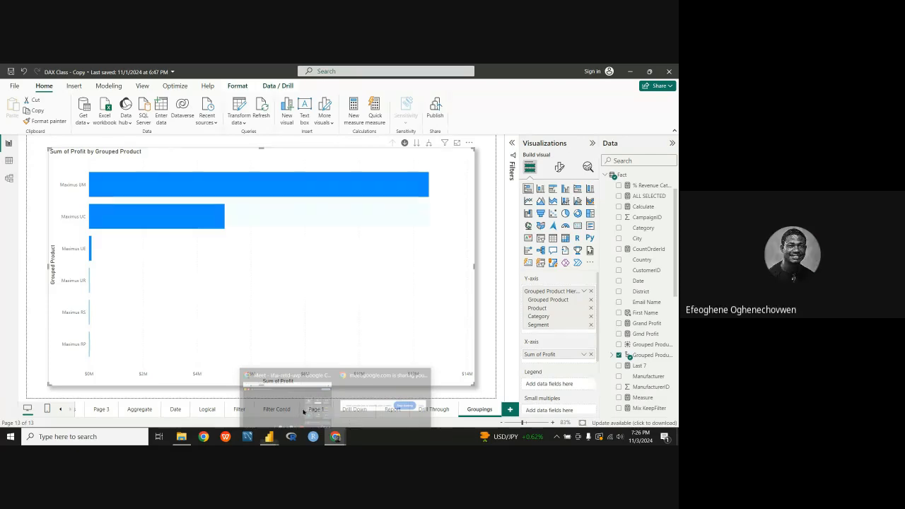
{"action": "left_click", "coordinate": [279, 407]}
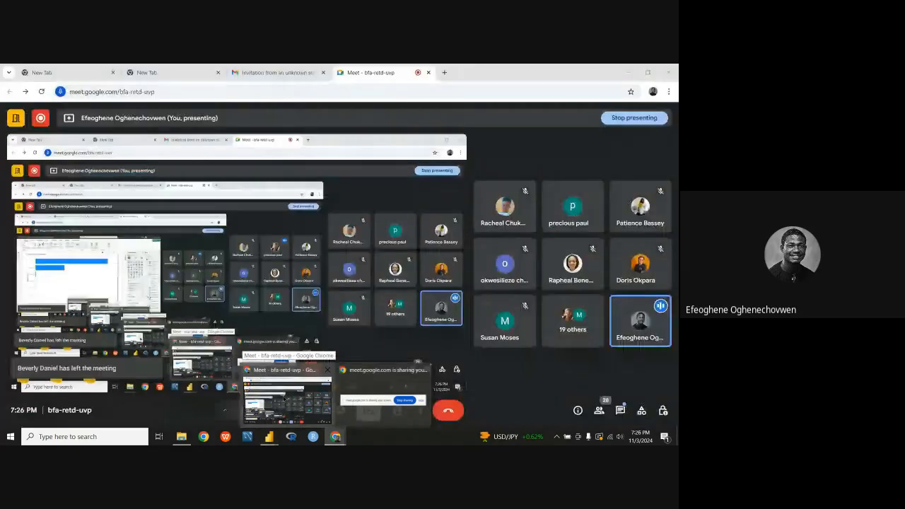
{"action": "left_click", "coordinate": [313, 409]}
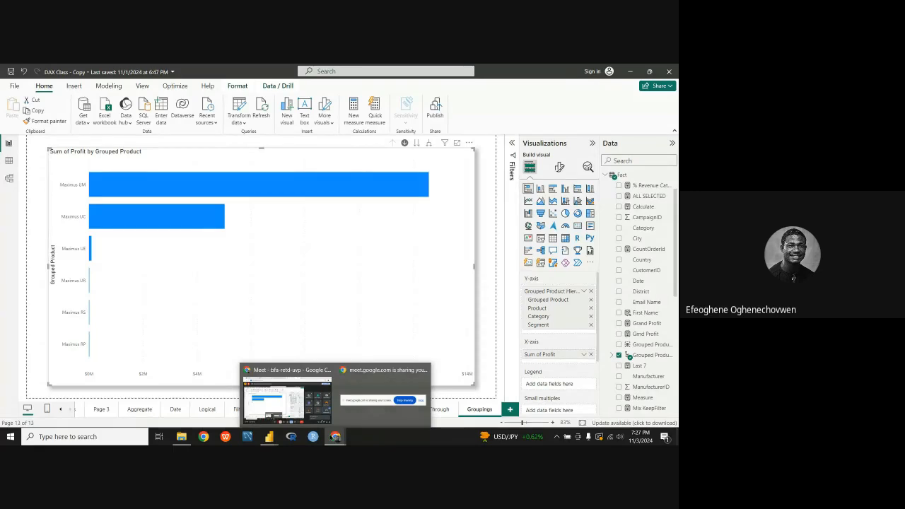
Step: Switch to the Google Meet call and change the presentation to share the DAX Class - Copy window
{"action": "left_click", "coordinate": [312, 421]}
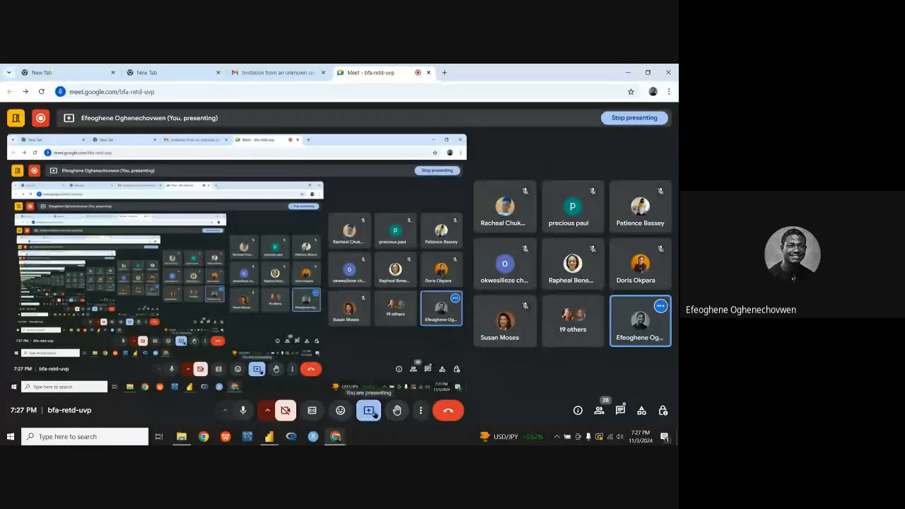
{"action": "left_click", "coordinate": [373, 414]}
{"action": "left_click", "coordinate": [406, 358]}
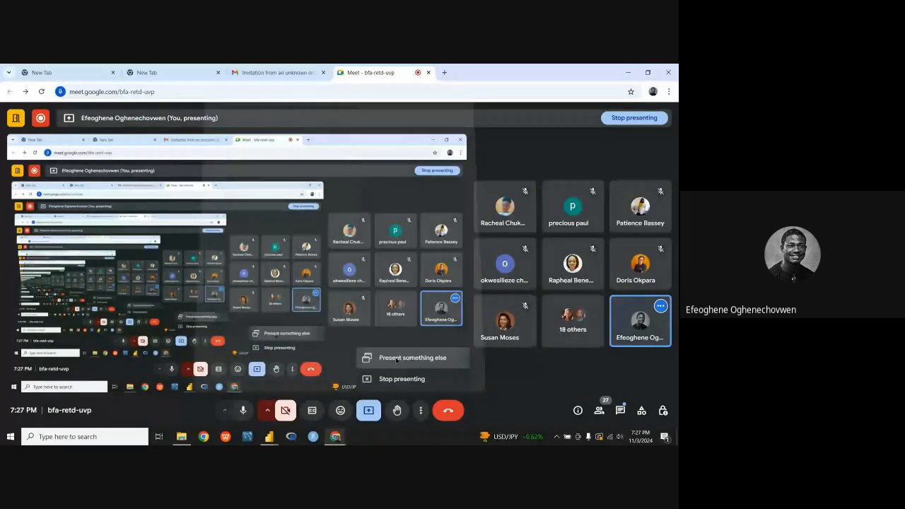
{"action": "left_click", "coordinate": [340, 144]}
{"action": "left_click", "coordinate": [353, 205]}
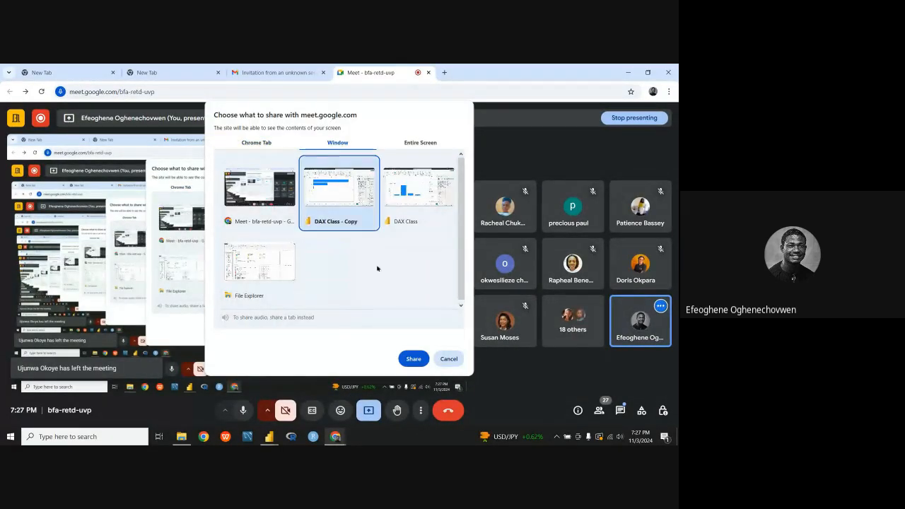
{"action": "left_click", "coordinate": [415, 360]}
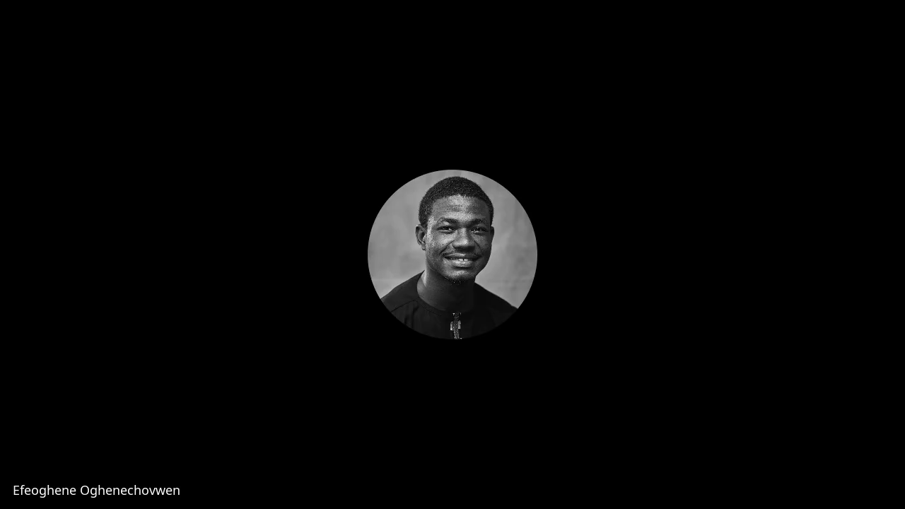